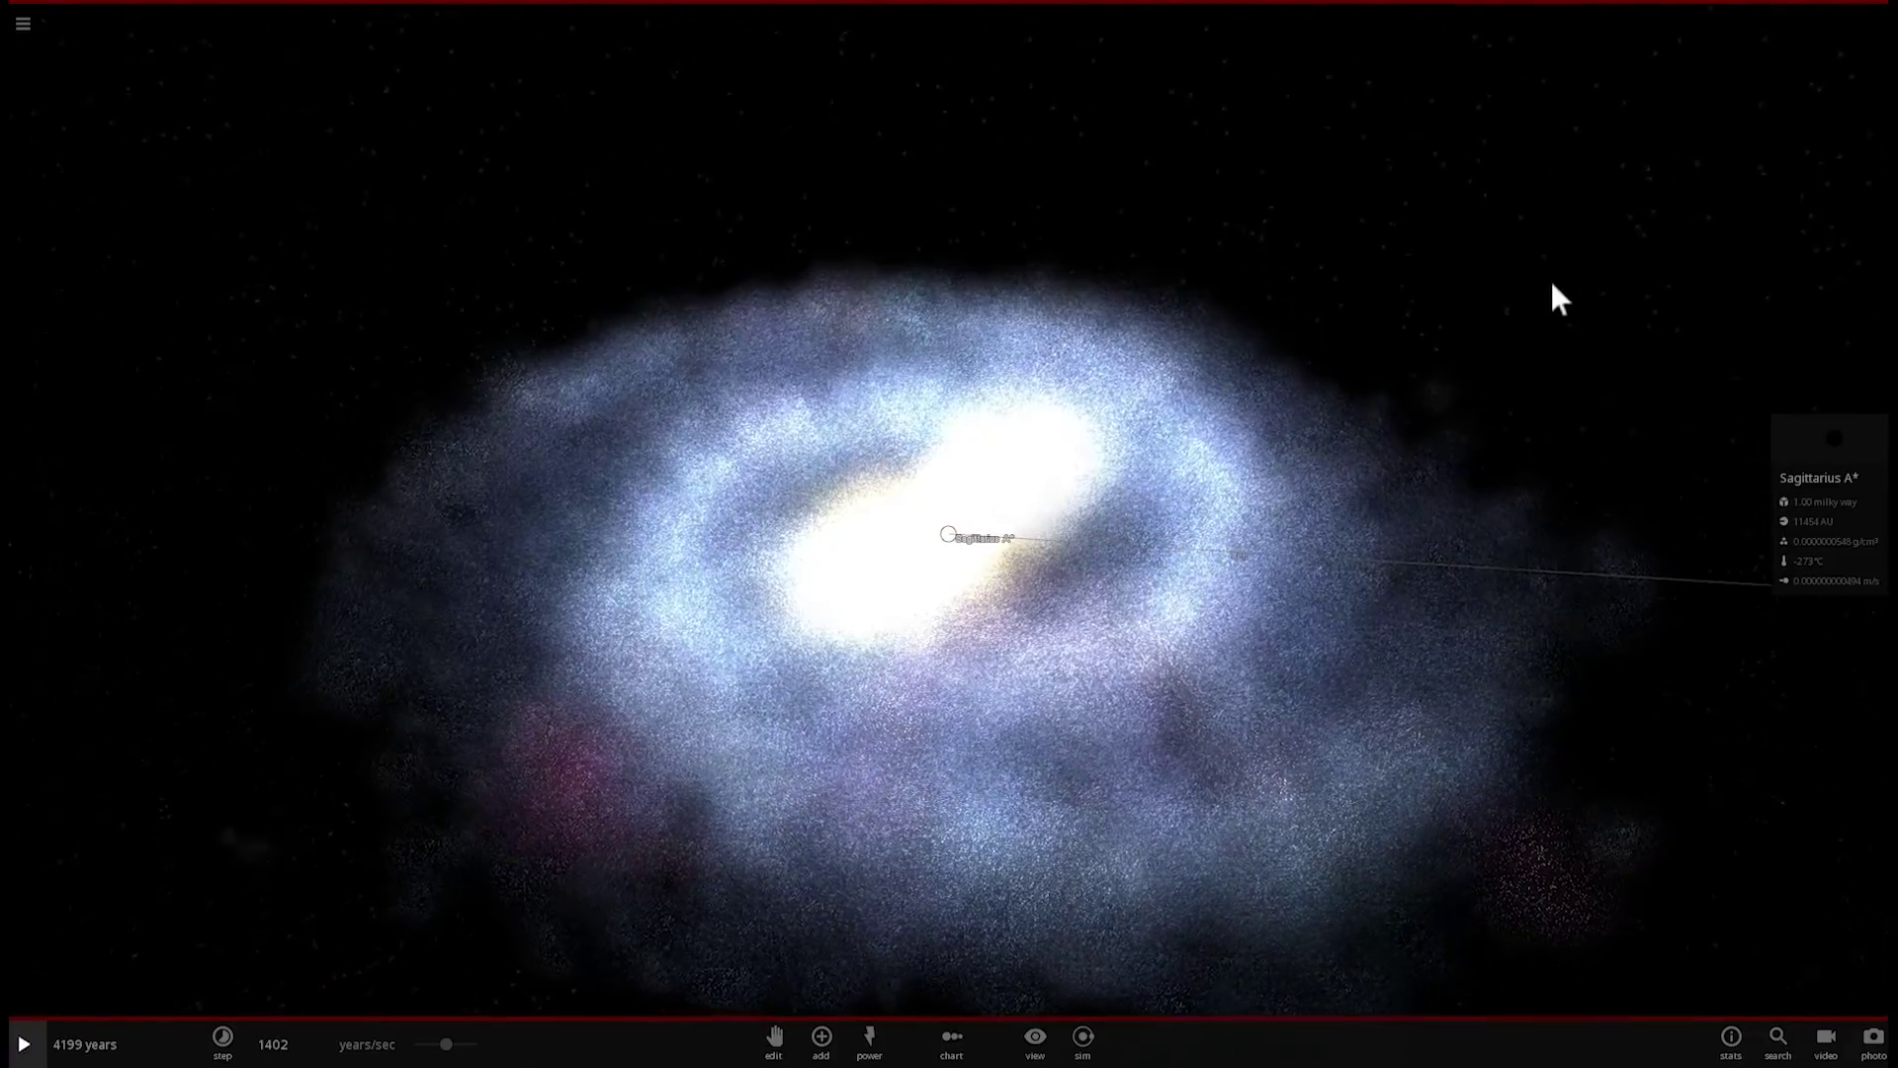
Examine the Milky Way galaxy around Sagittarius A* from close up, from farther away and from several angles.
scroll(1538, 287, up, 5)
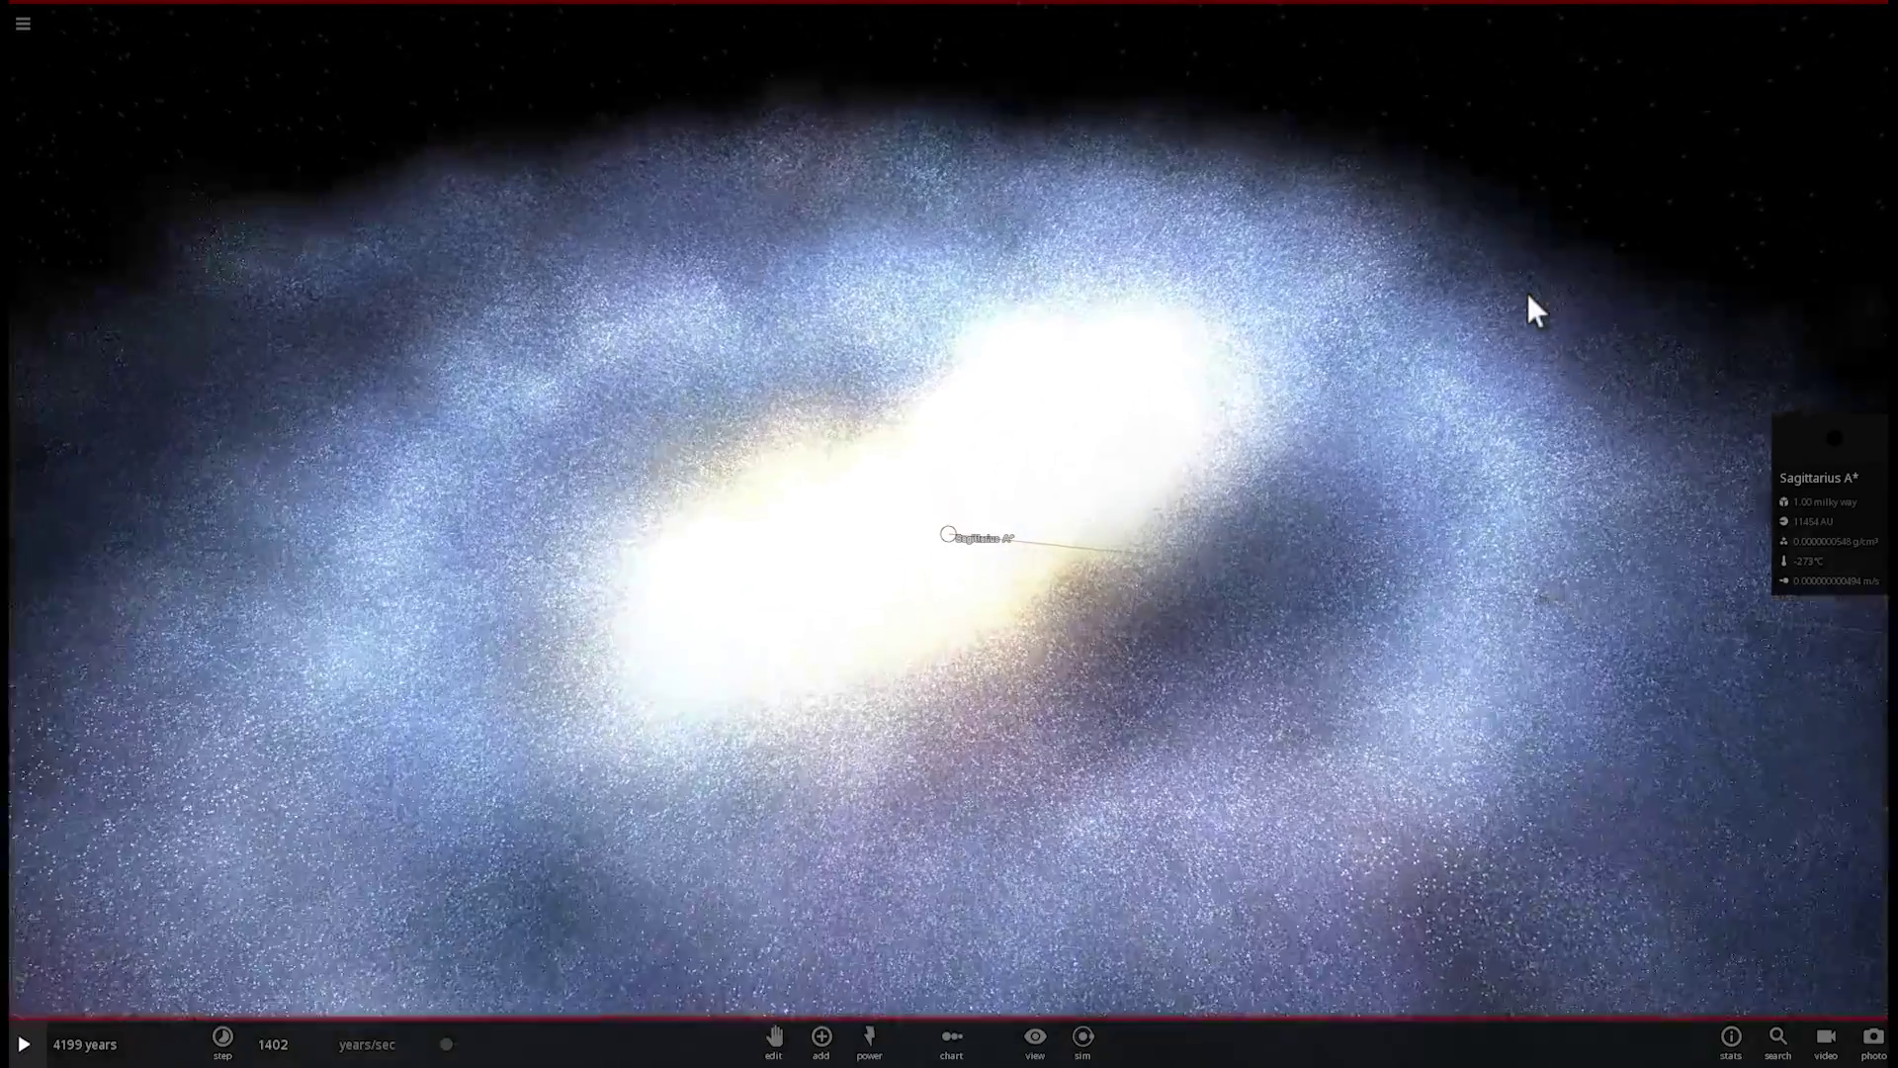
scroll(1528, 293, up, 3)
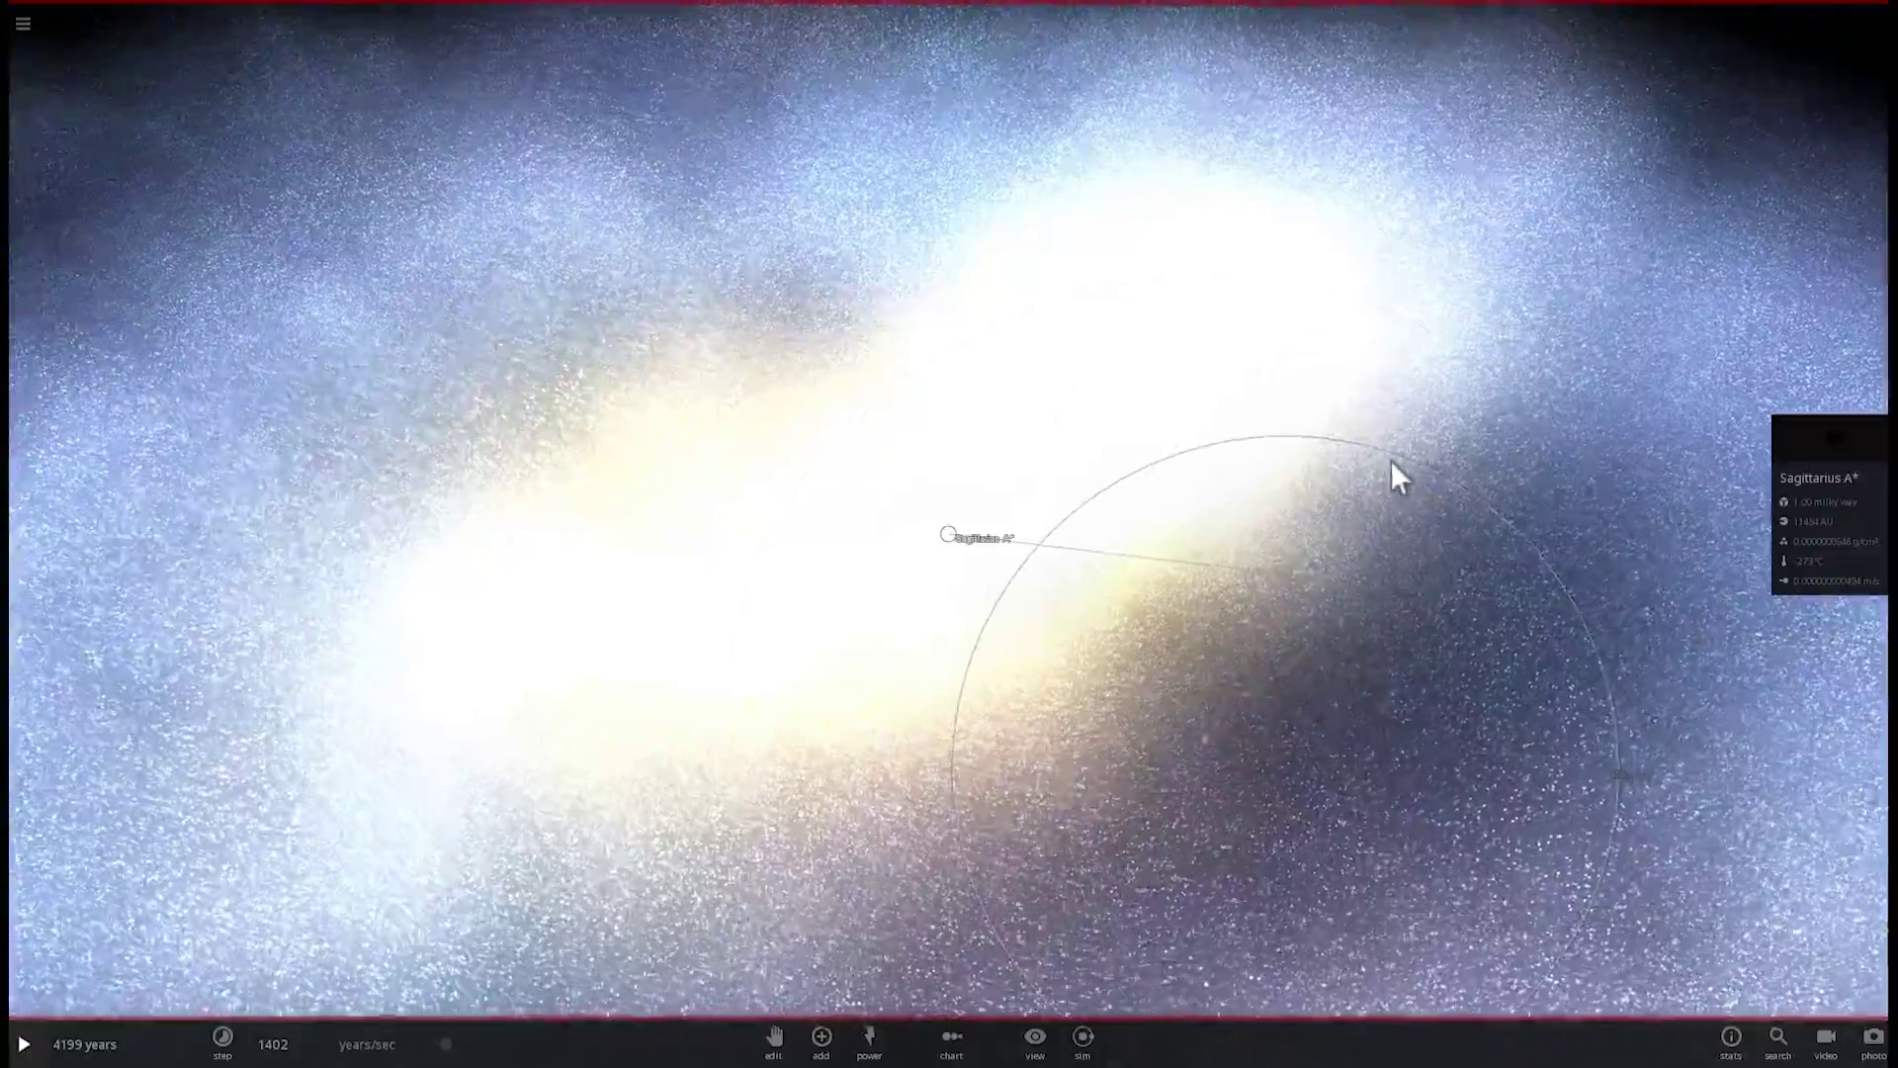
drag(1395, 465, 666, 339)
scroll(530, 347, down, 5)
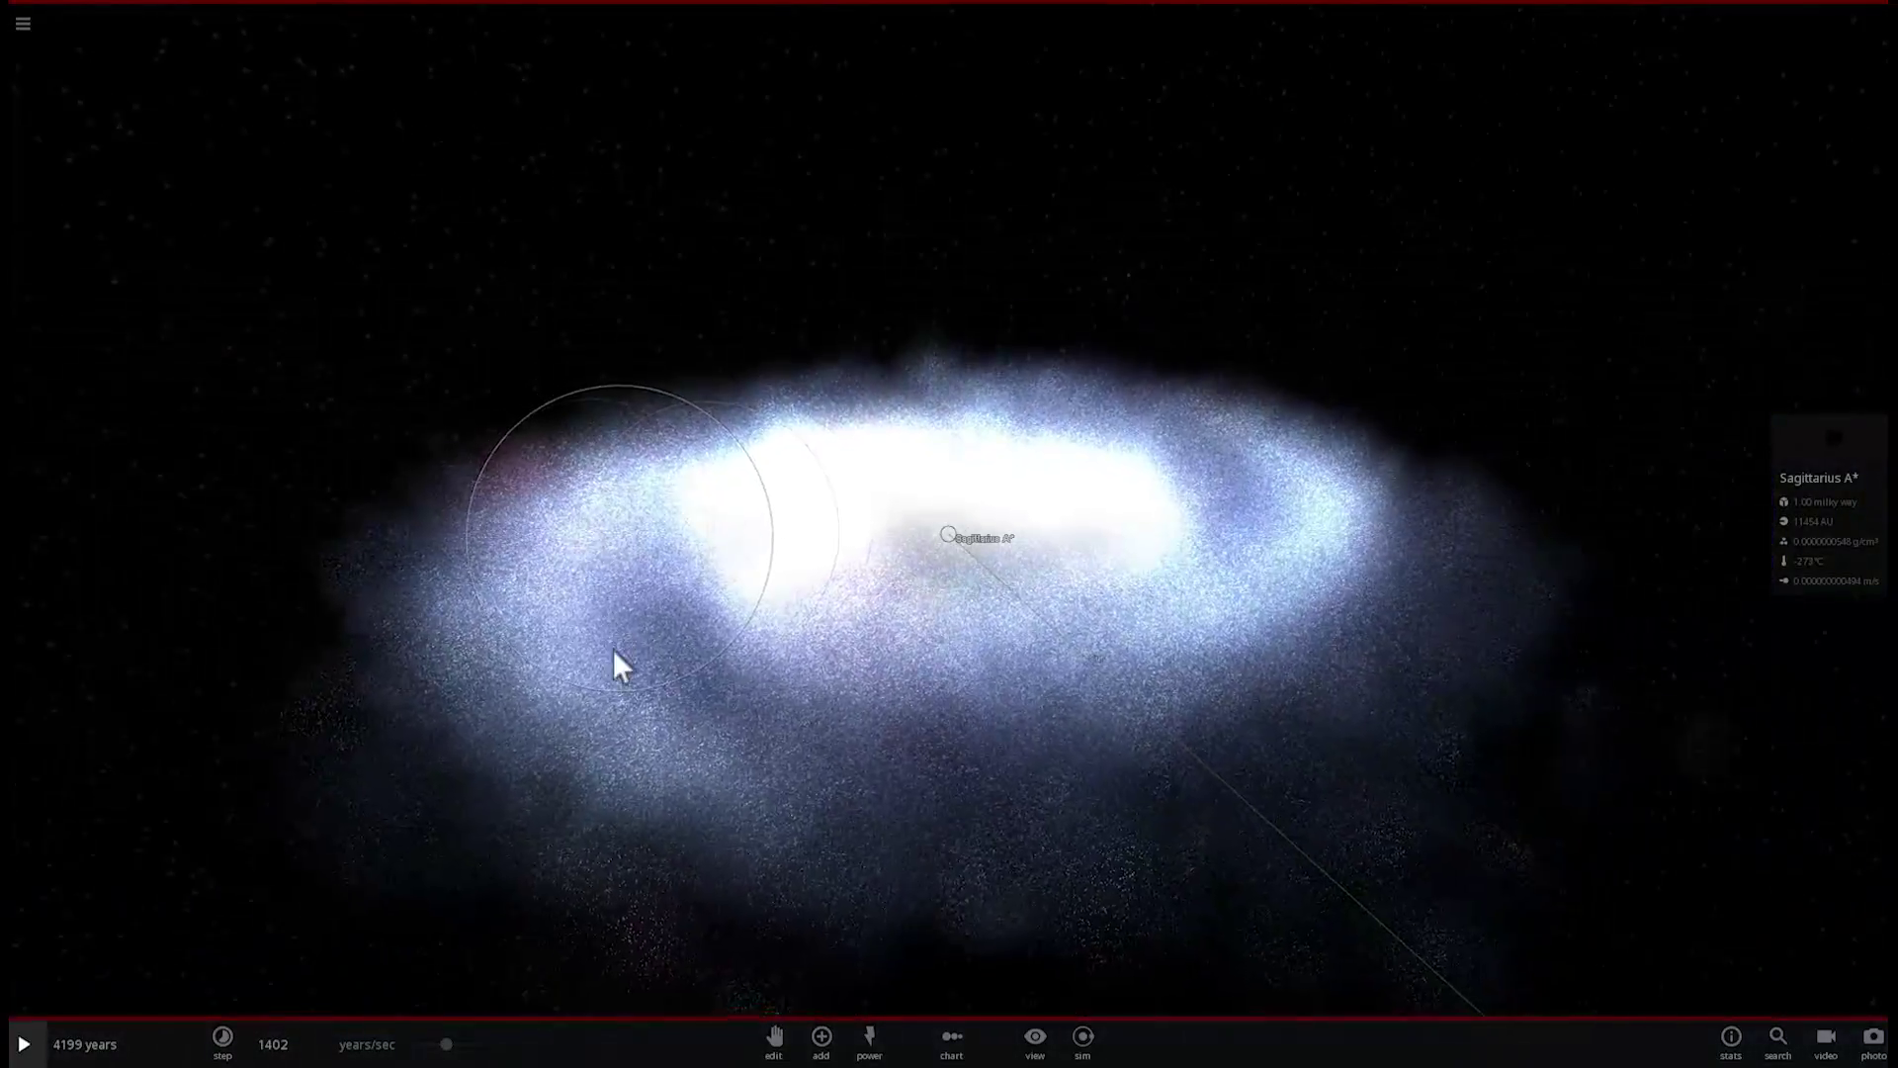
scroll(614, 654, down, 5)
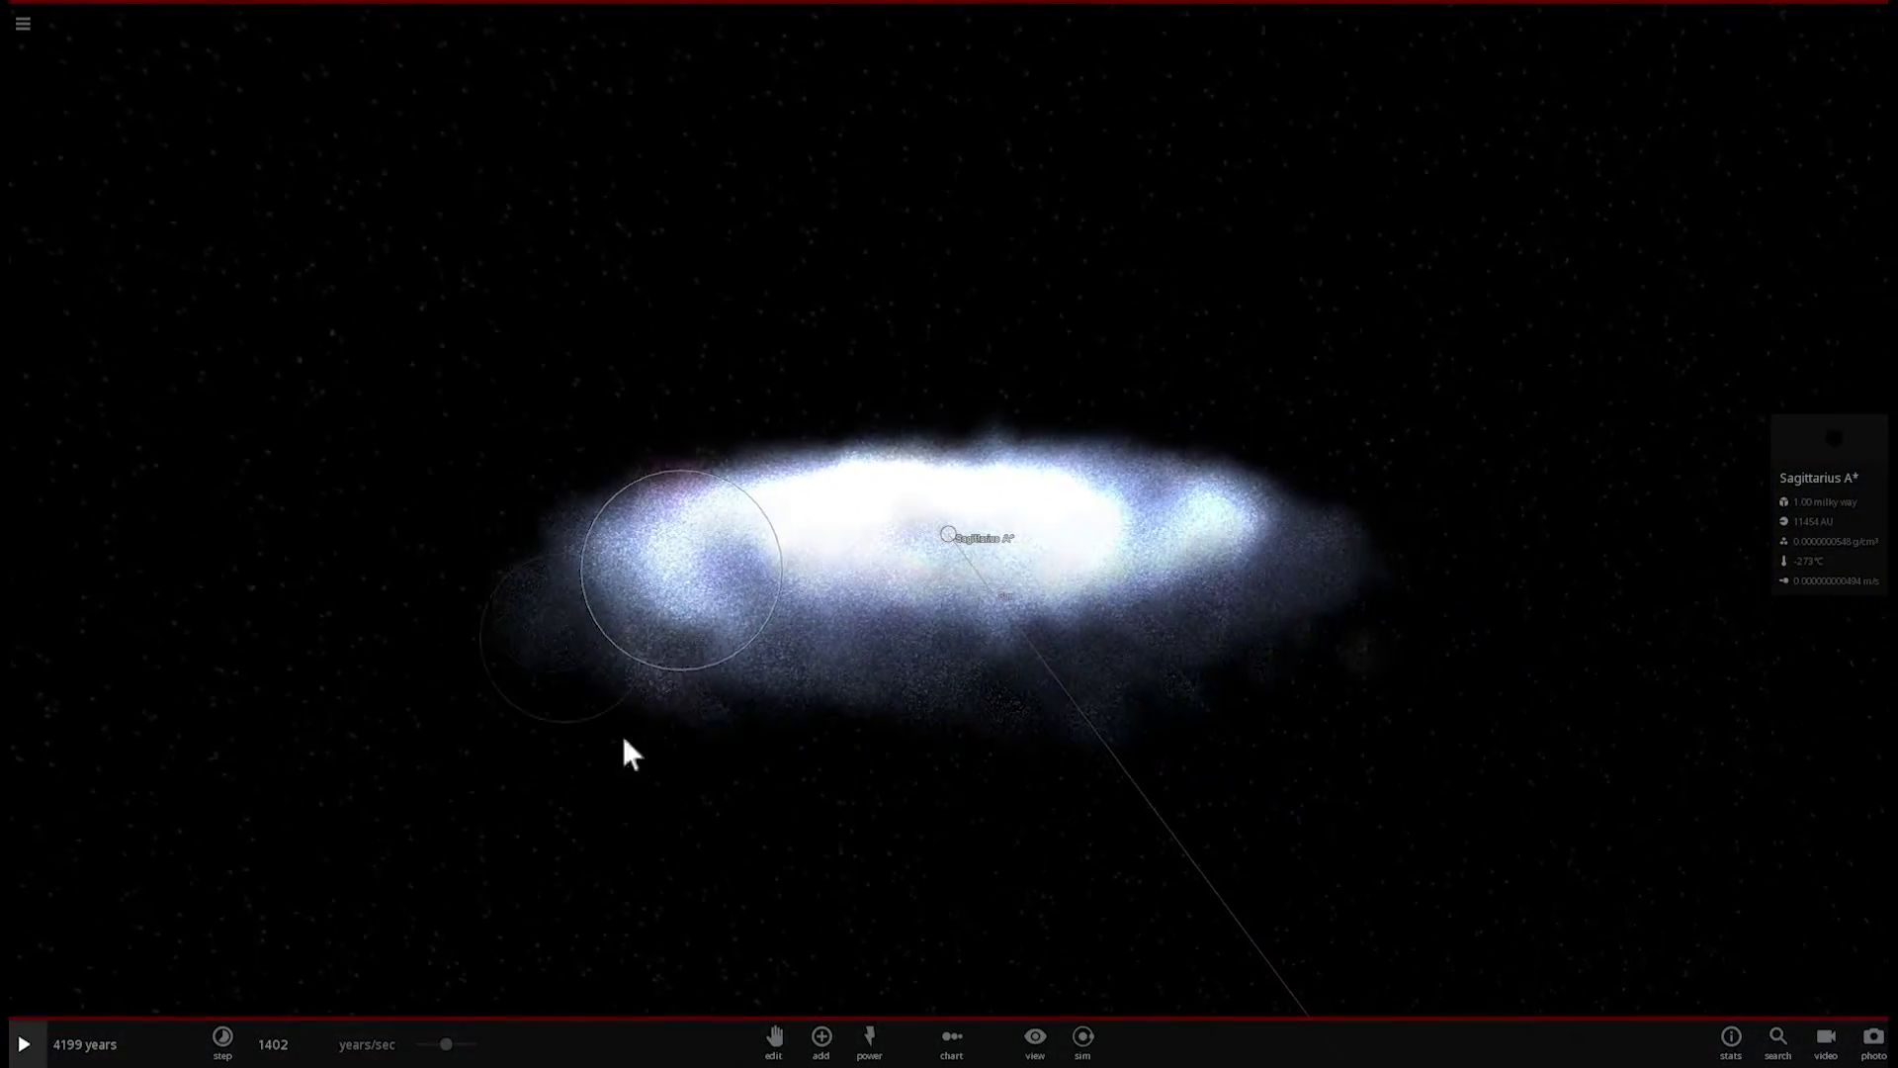
drag(636, 766, 612, 737)
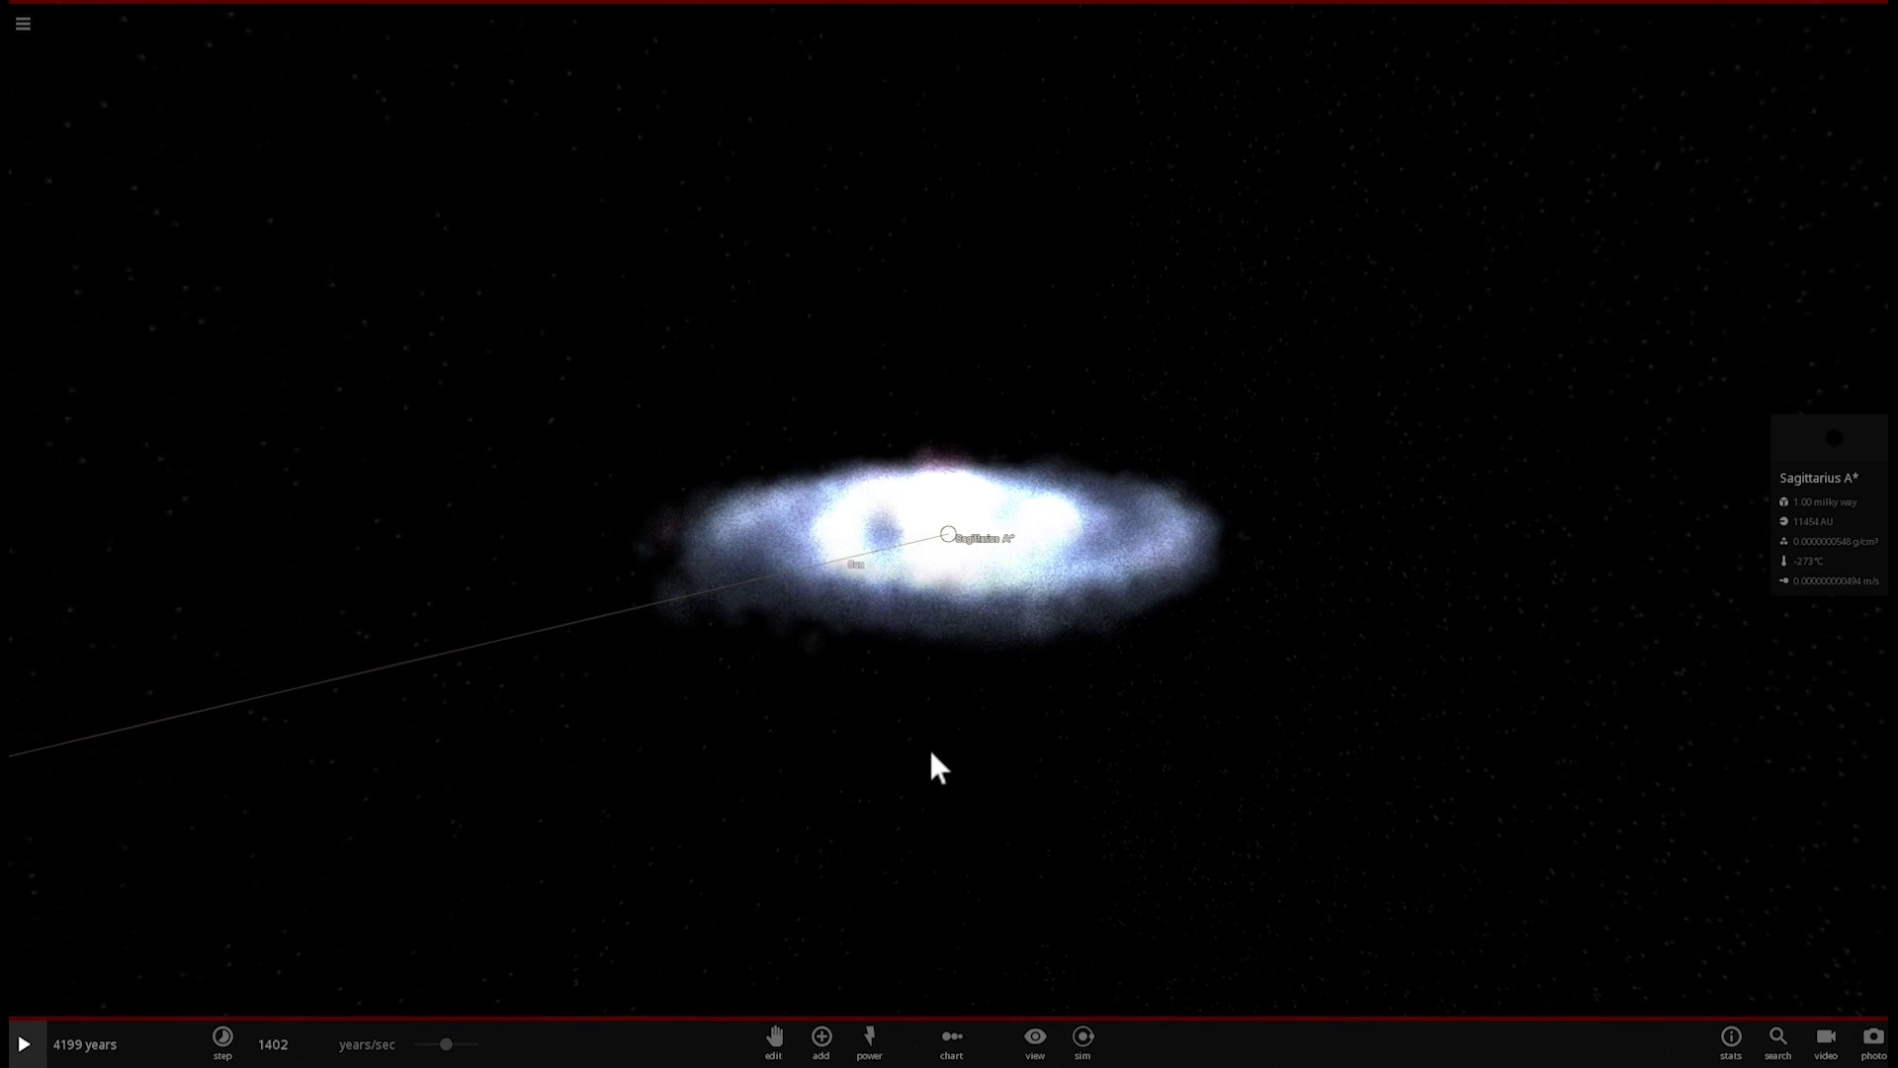
scroll(932, 753, up, 3)
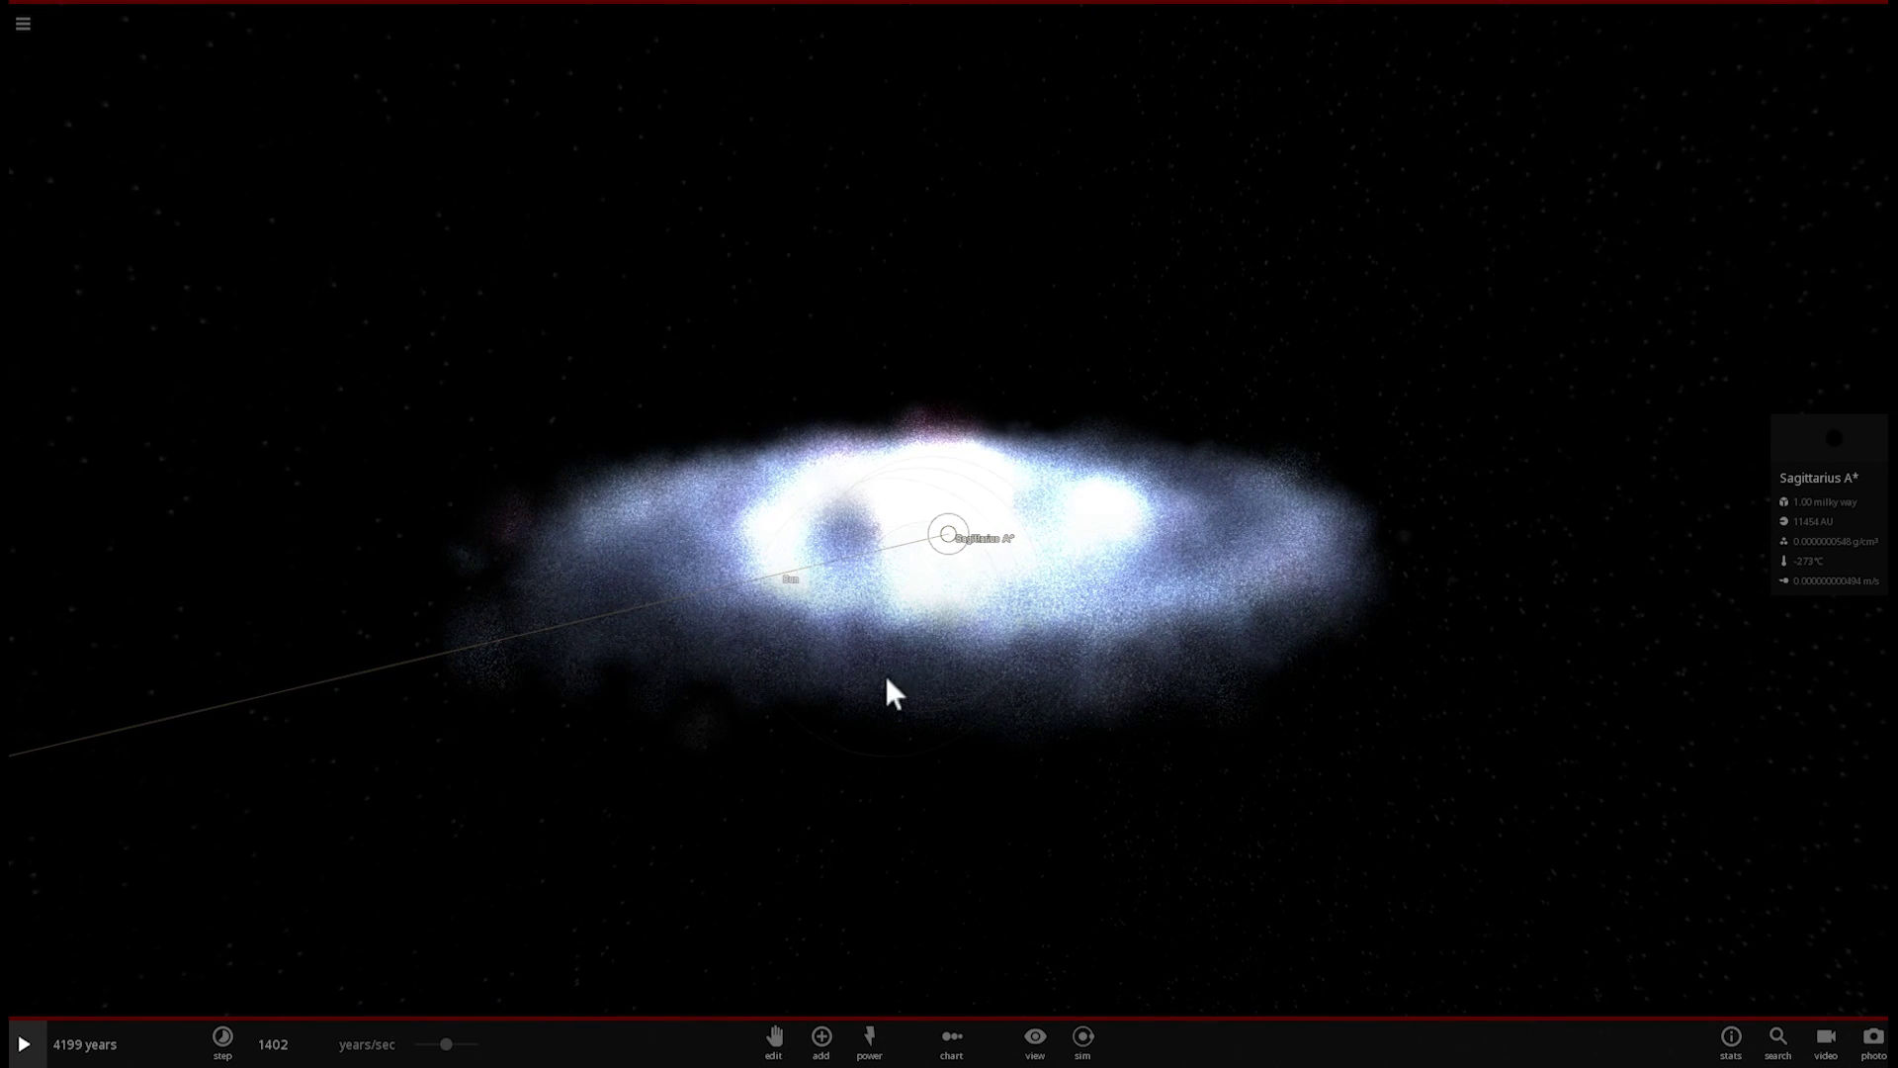
right_drag(880, 685, 929, 719)
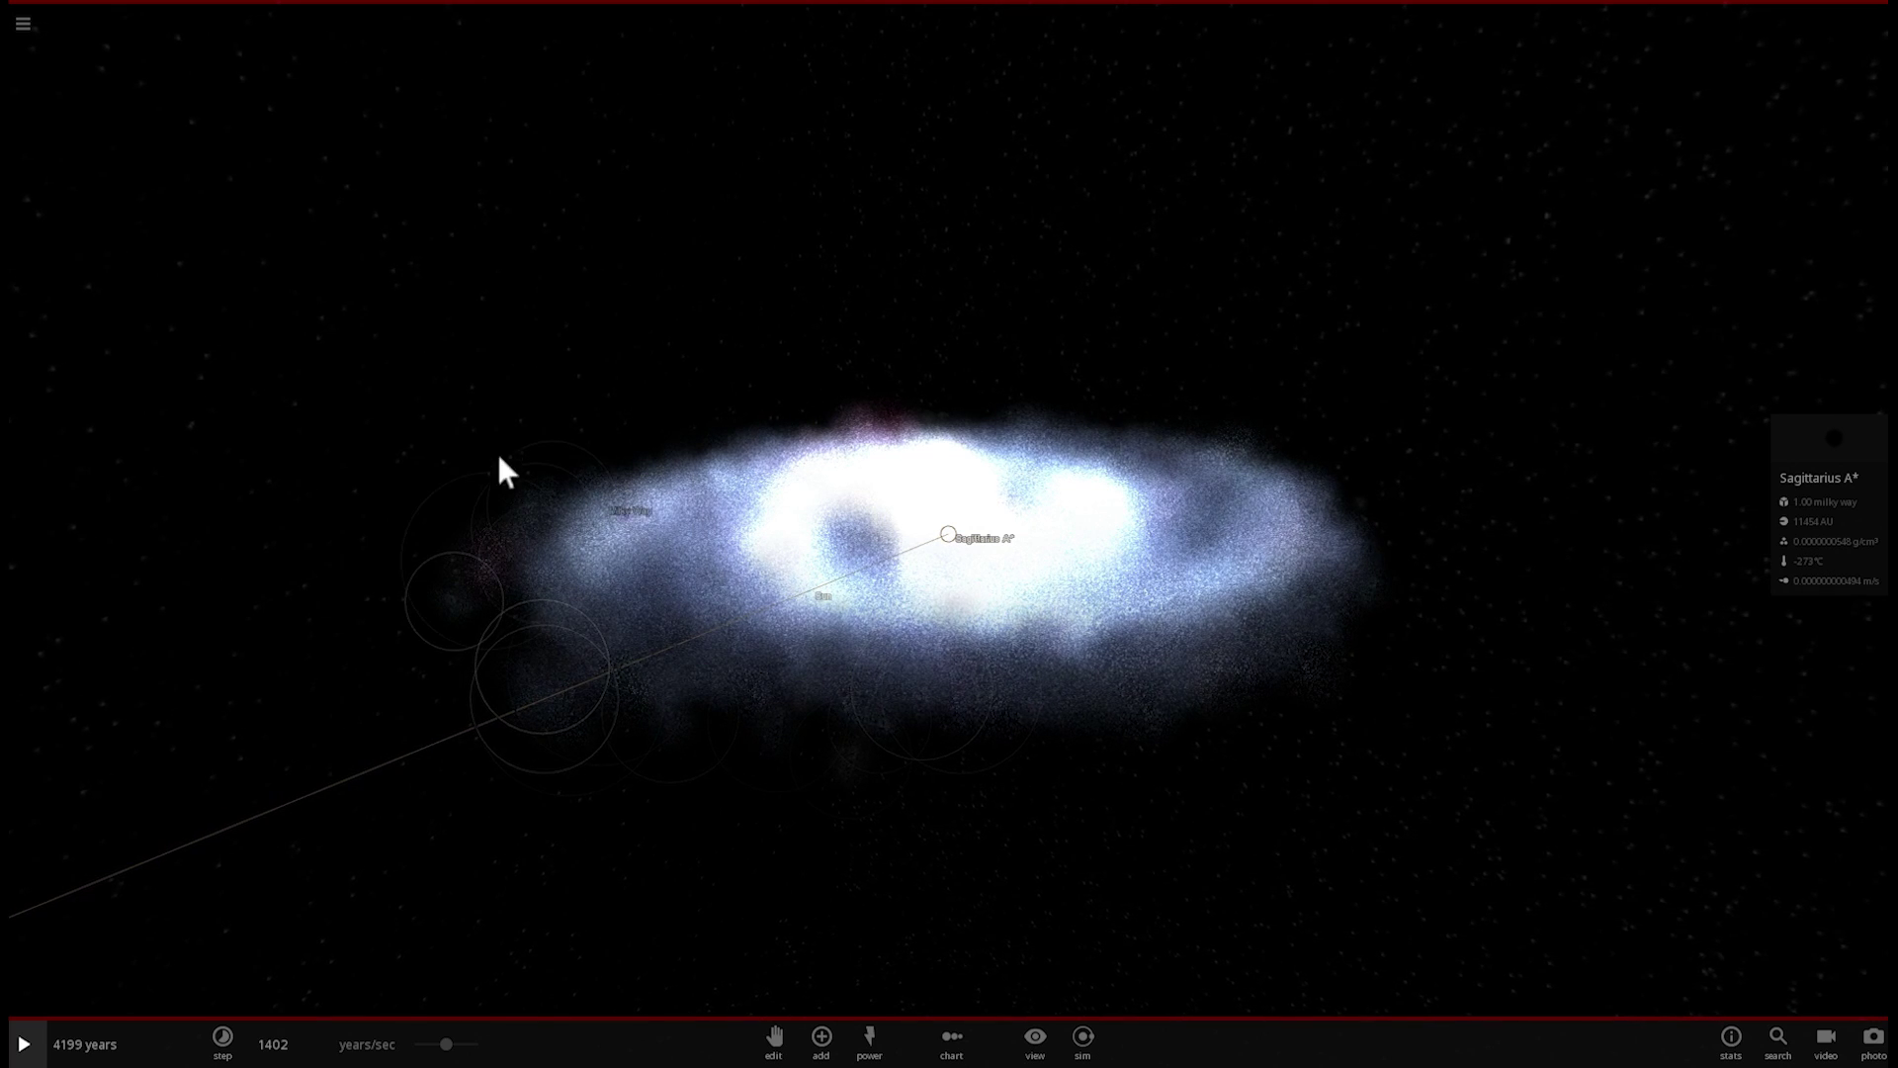
scroll(1318, 734, down, 3)
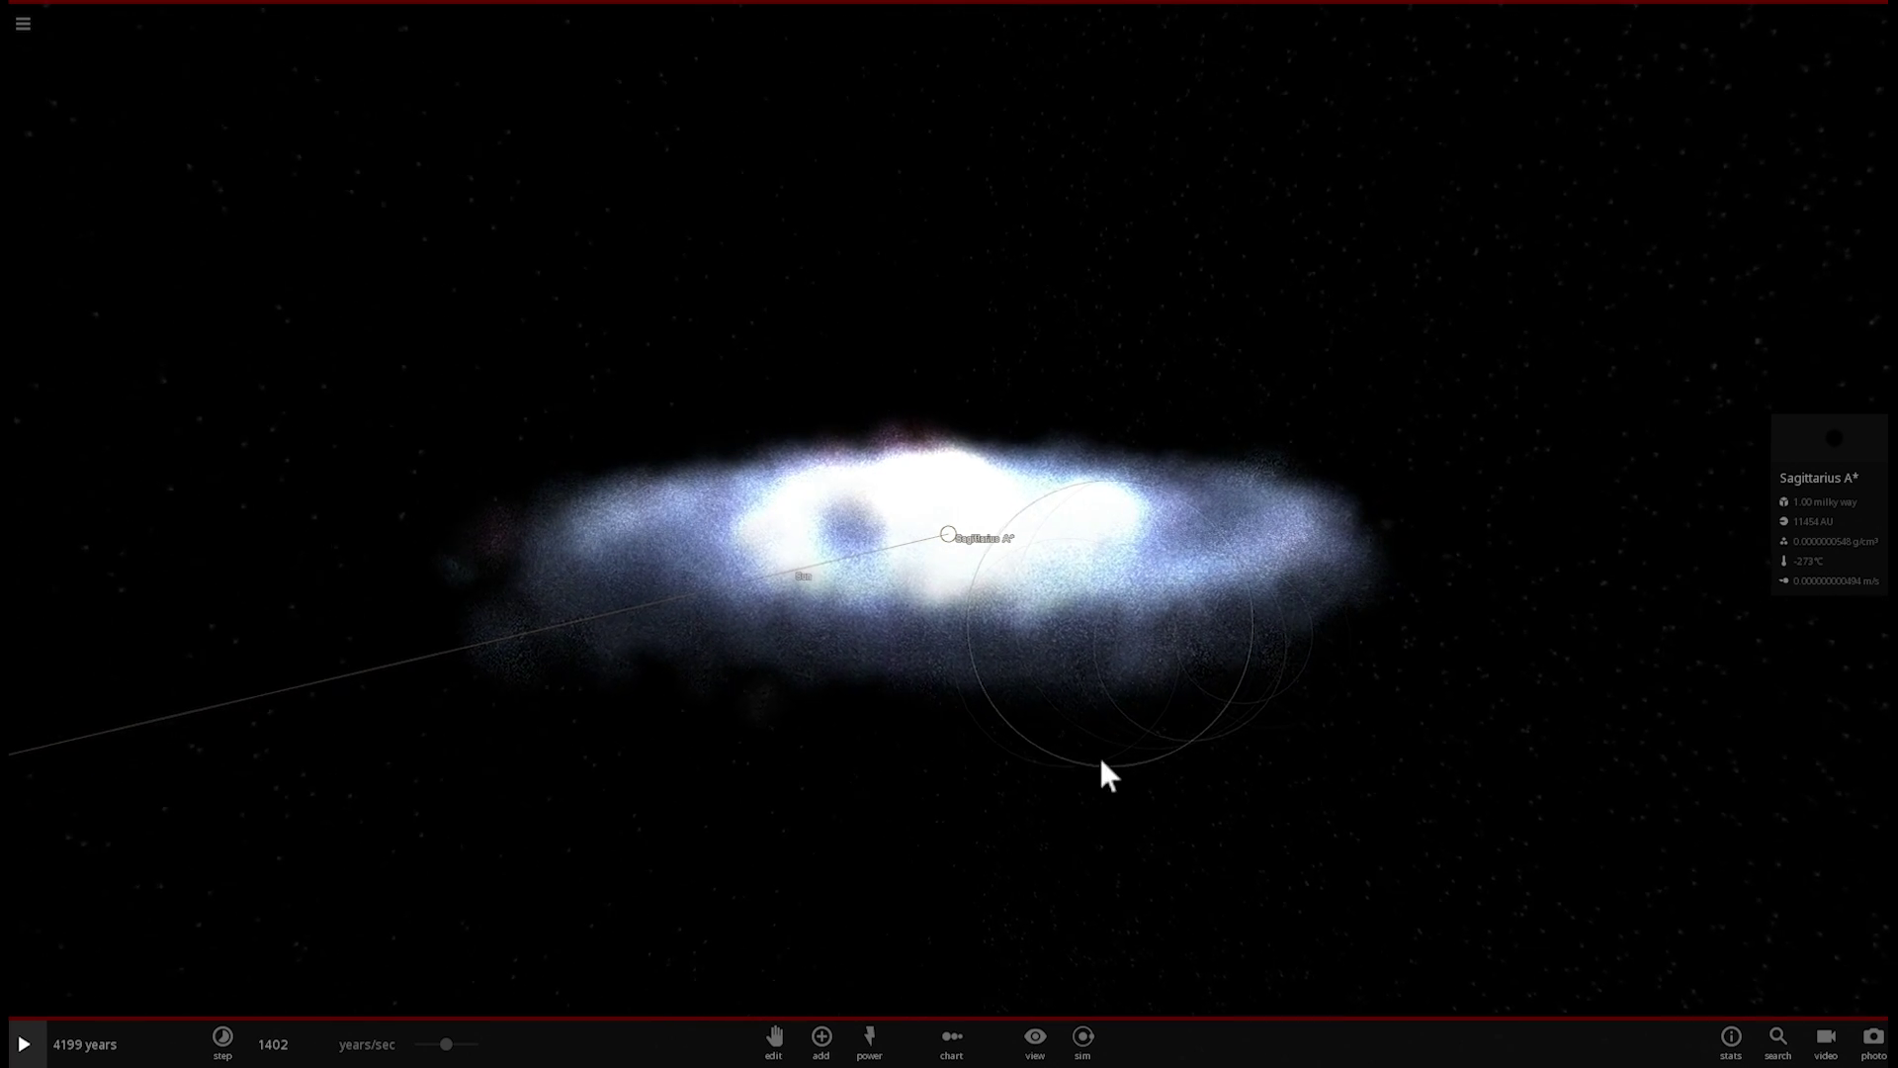
Add a Black Hole 10K M_Sun in orbit around Sagittarius A*, about 3.12 milky way from the galaxy's centre.
click(823, 1040)
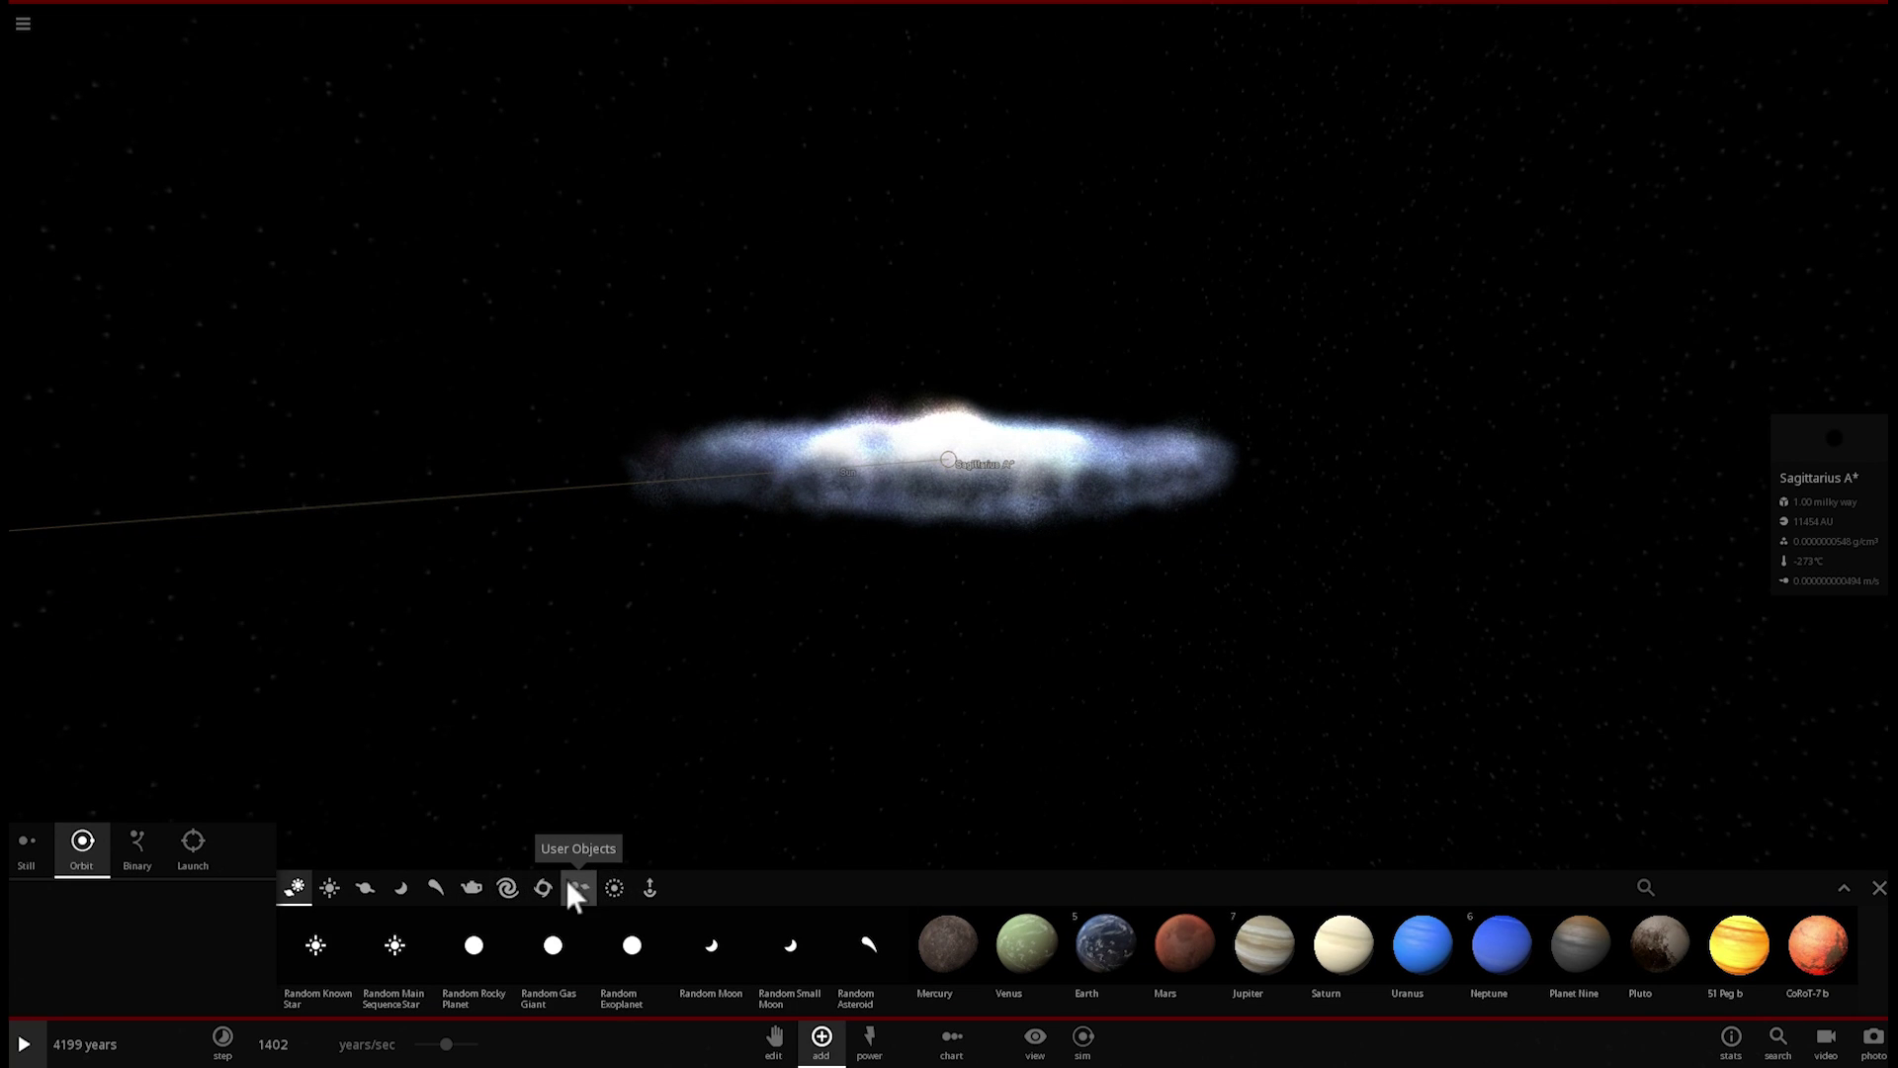
click(571, 888)
click(543, 888)
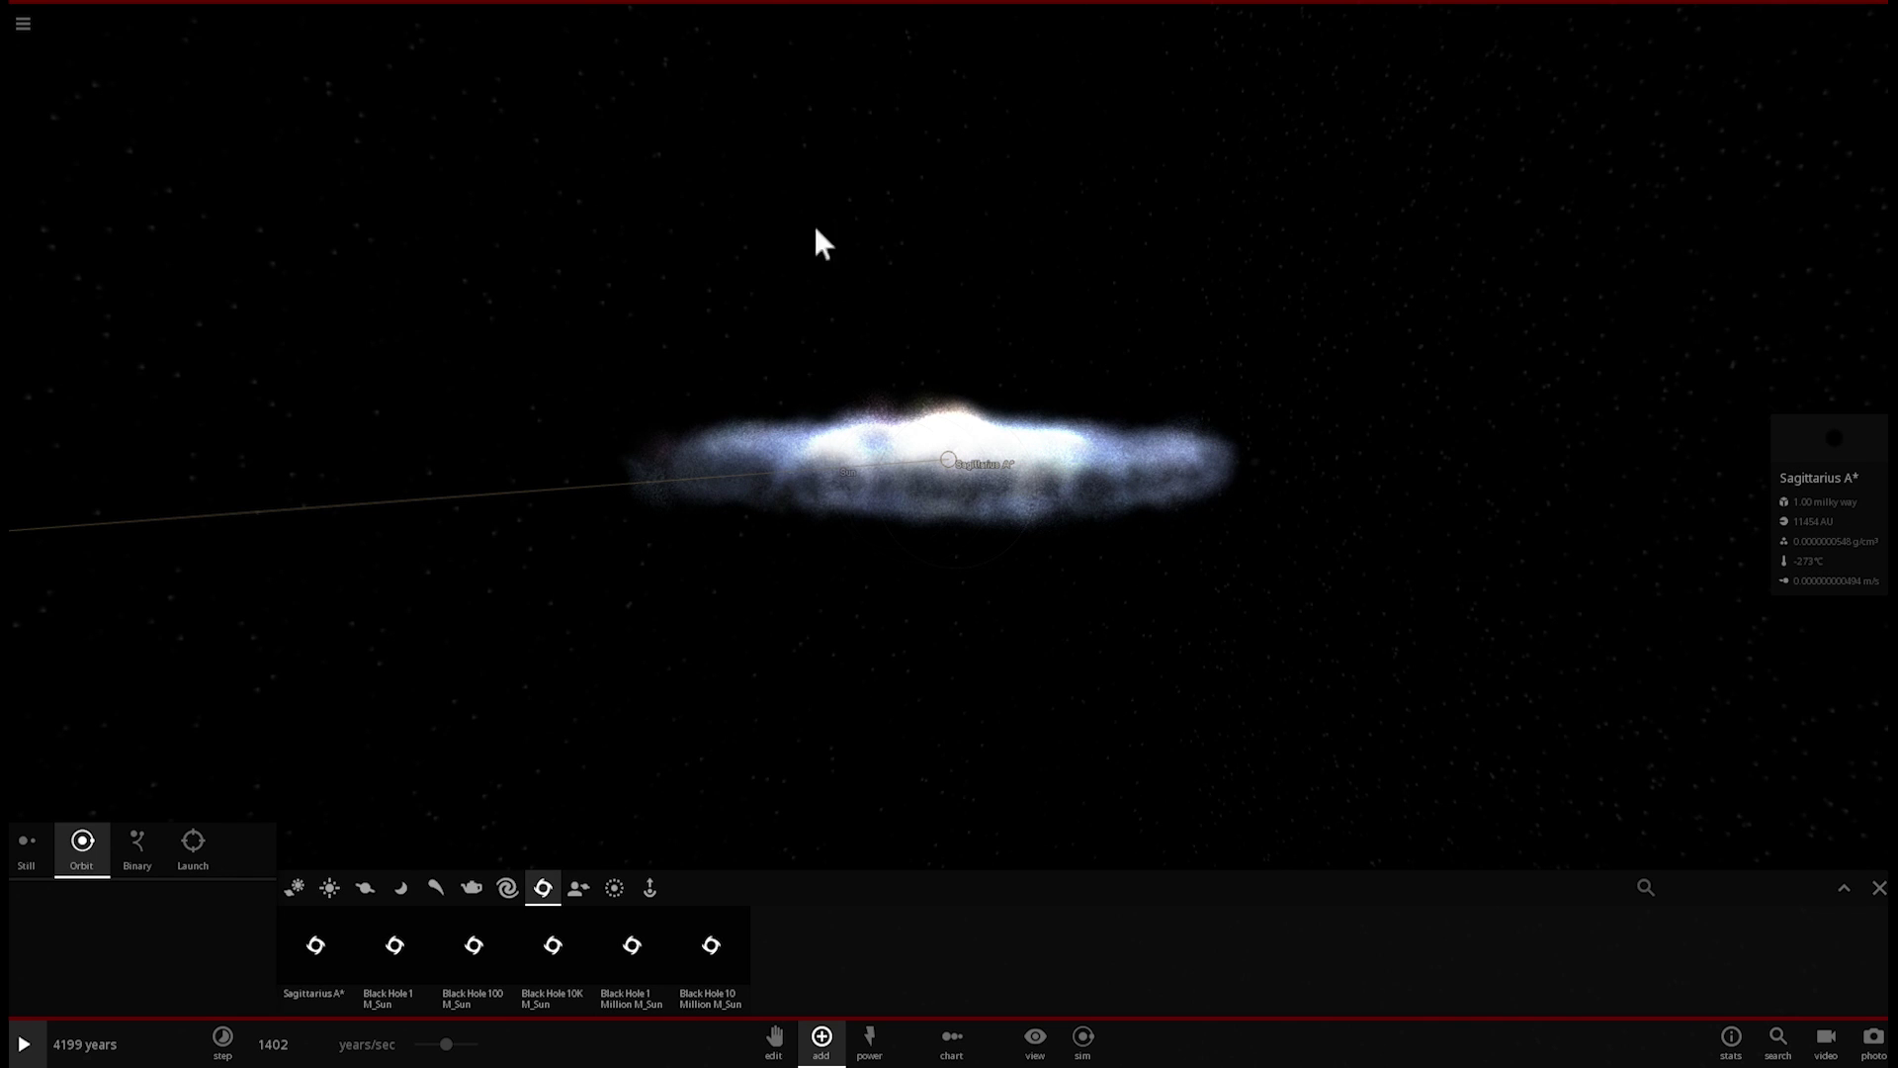
click(555, 947)
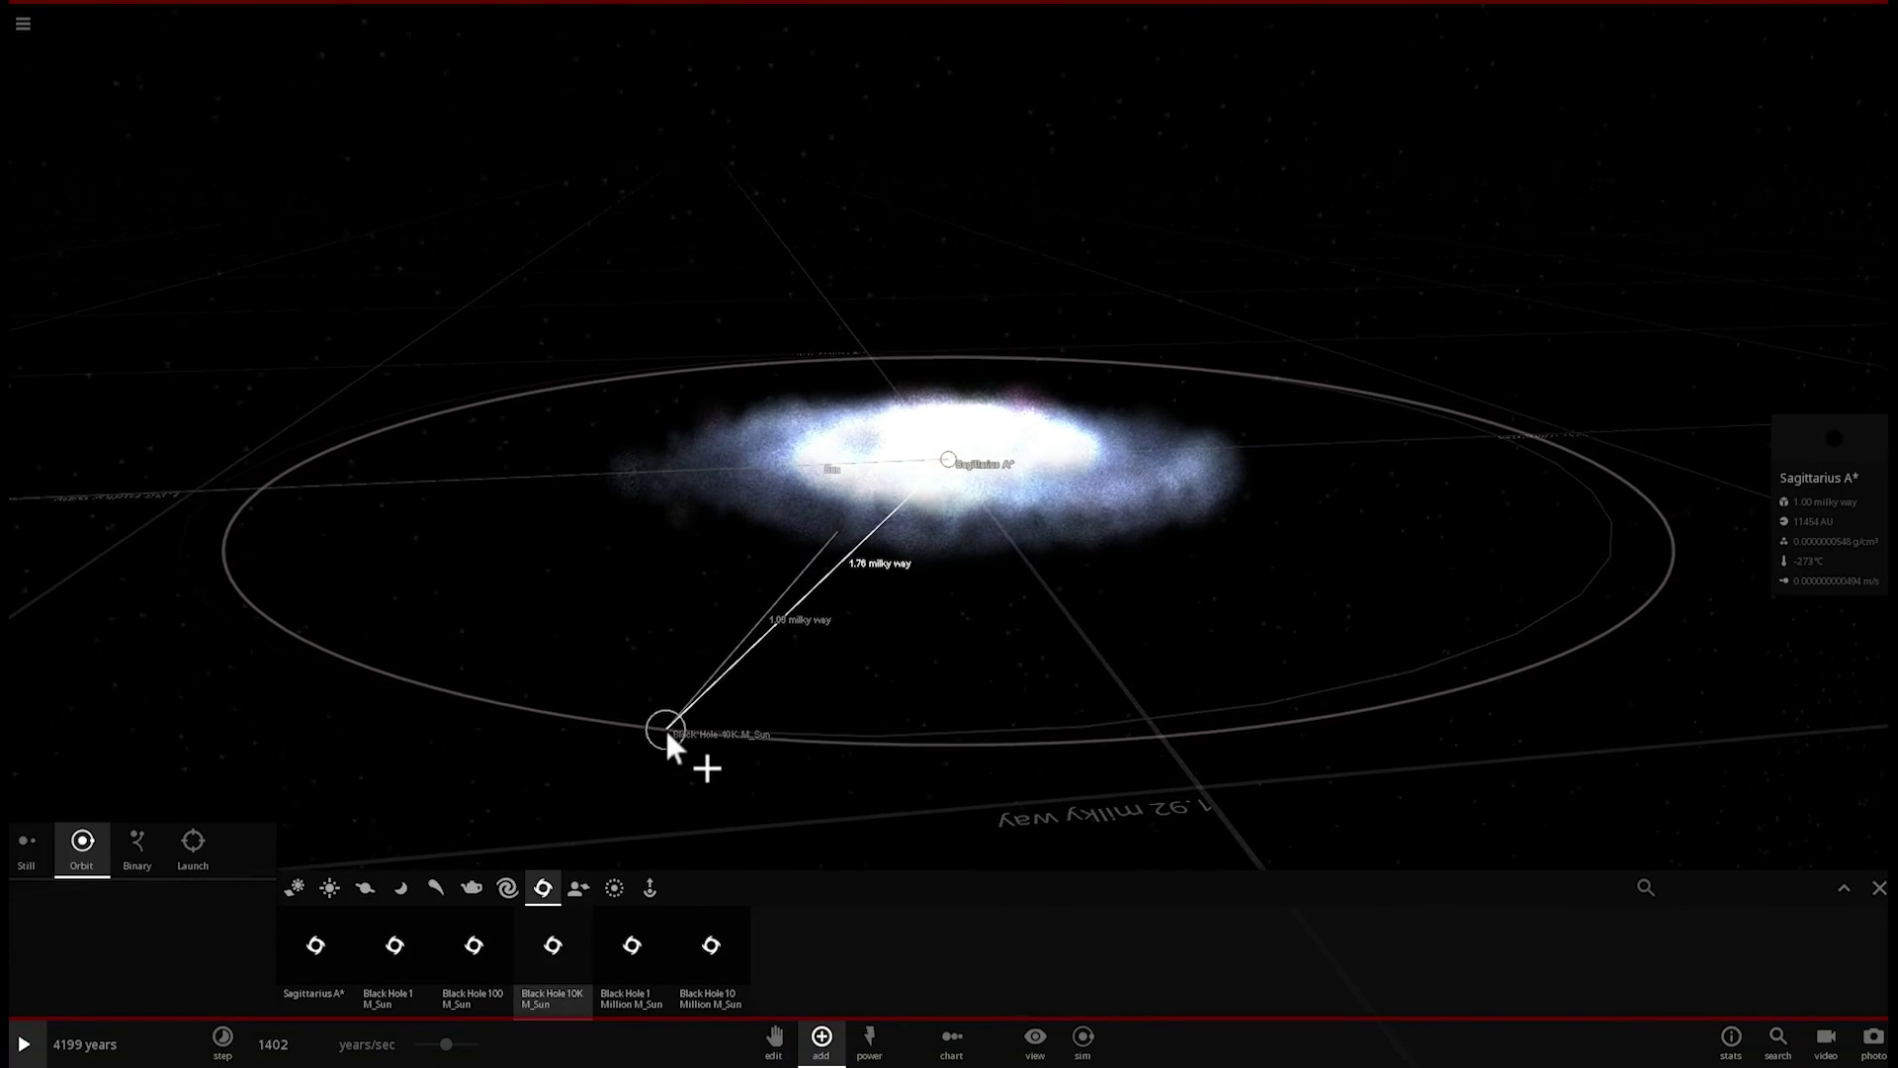
scroll(627, 734, down, 3)
right_drag(648, 694, 584, 720)
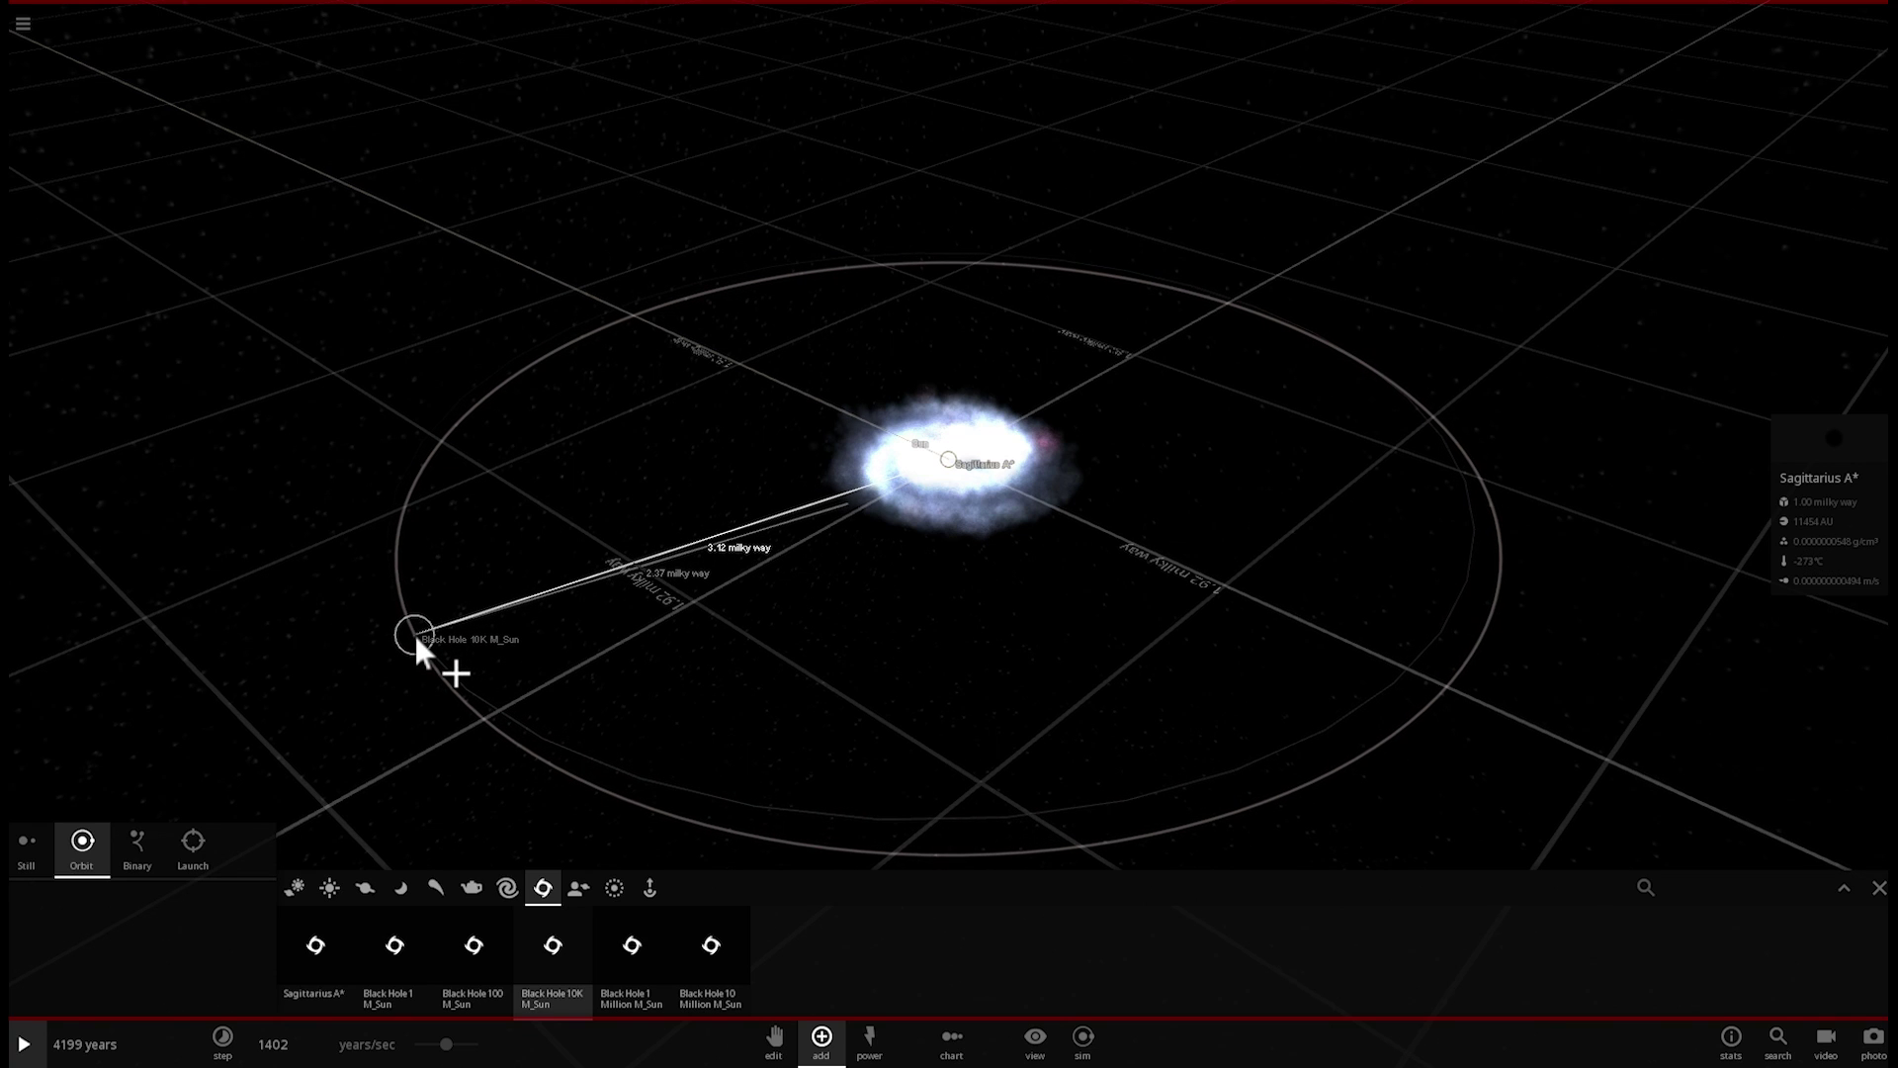
click(417, 639)
Set the new black hole's mass to 900 sun and rename it "SEGUE 2 - Dwarf Galaxy".
double_click(416, 639)
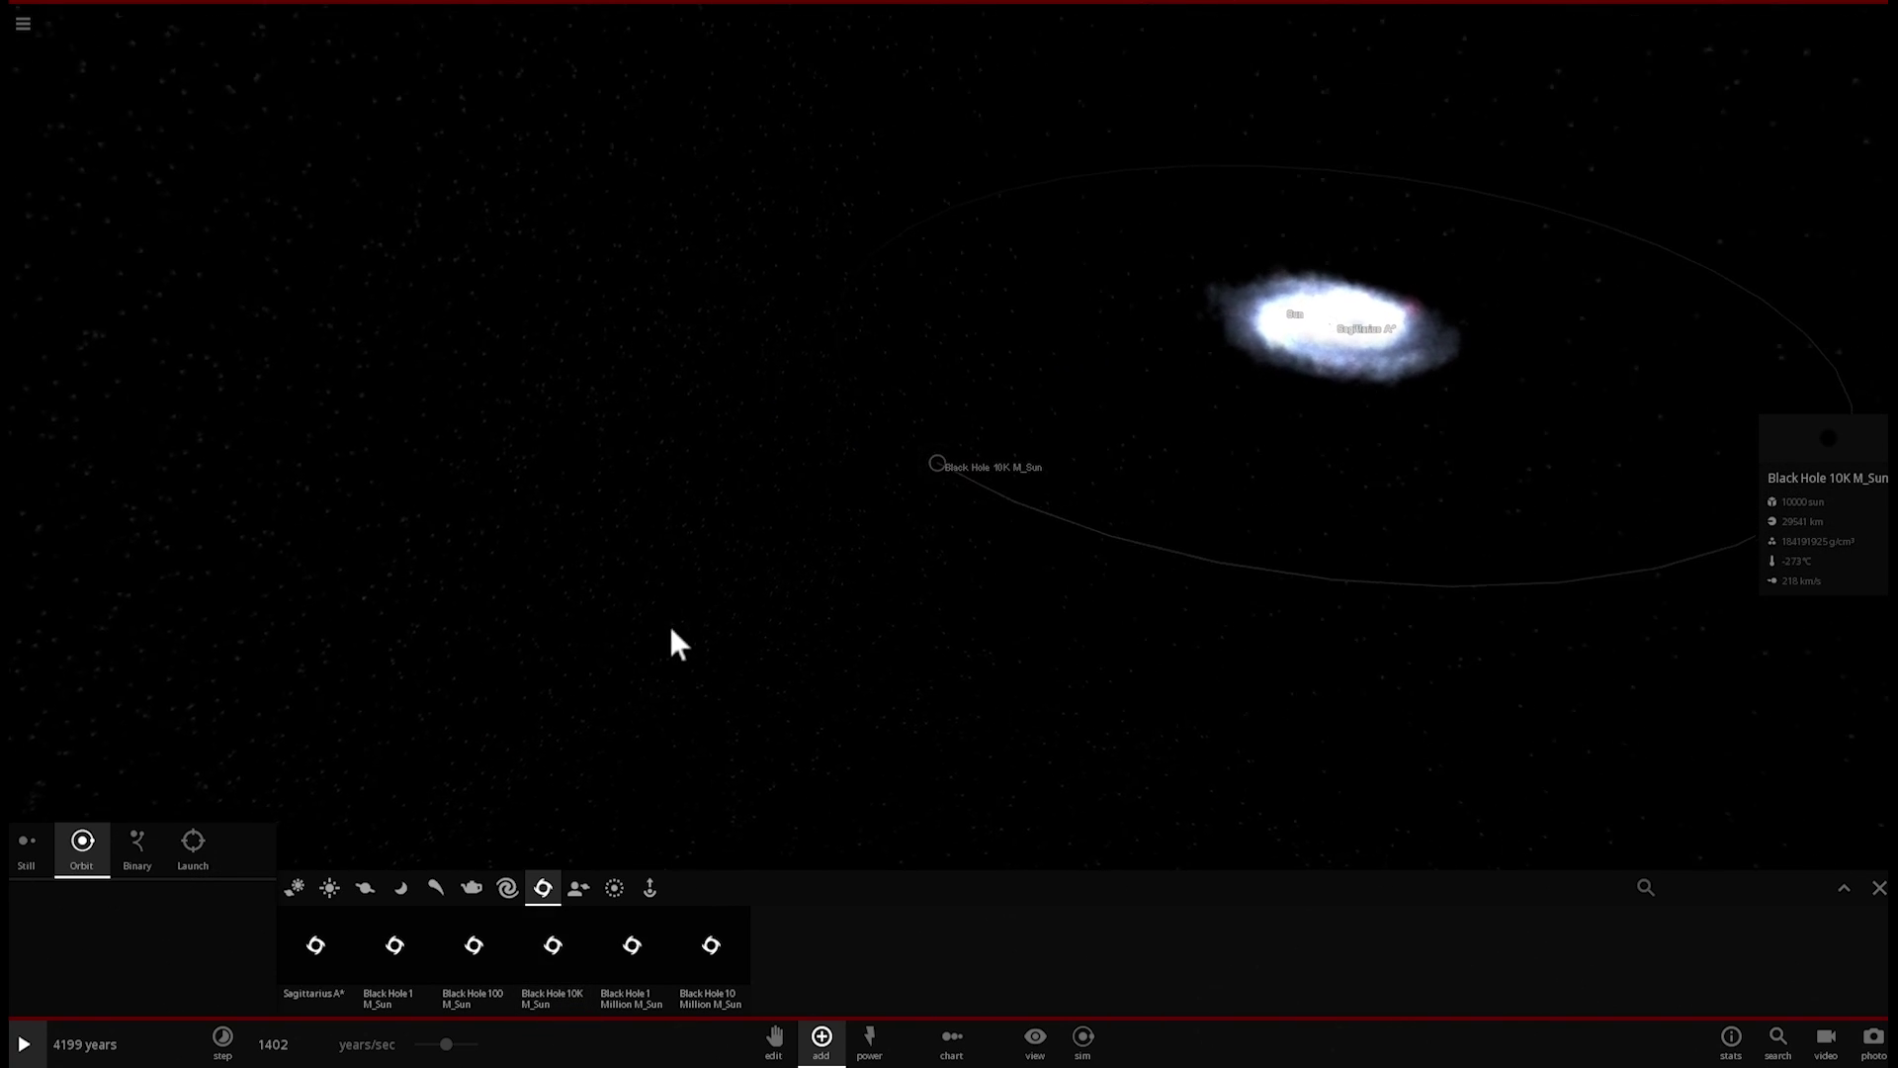
scroll(979, 485, up, 2)
right_drag(1019, 496, 1094, 476)
scroll(995, 469, up, 5)
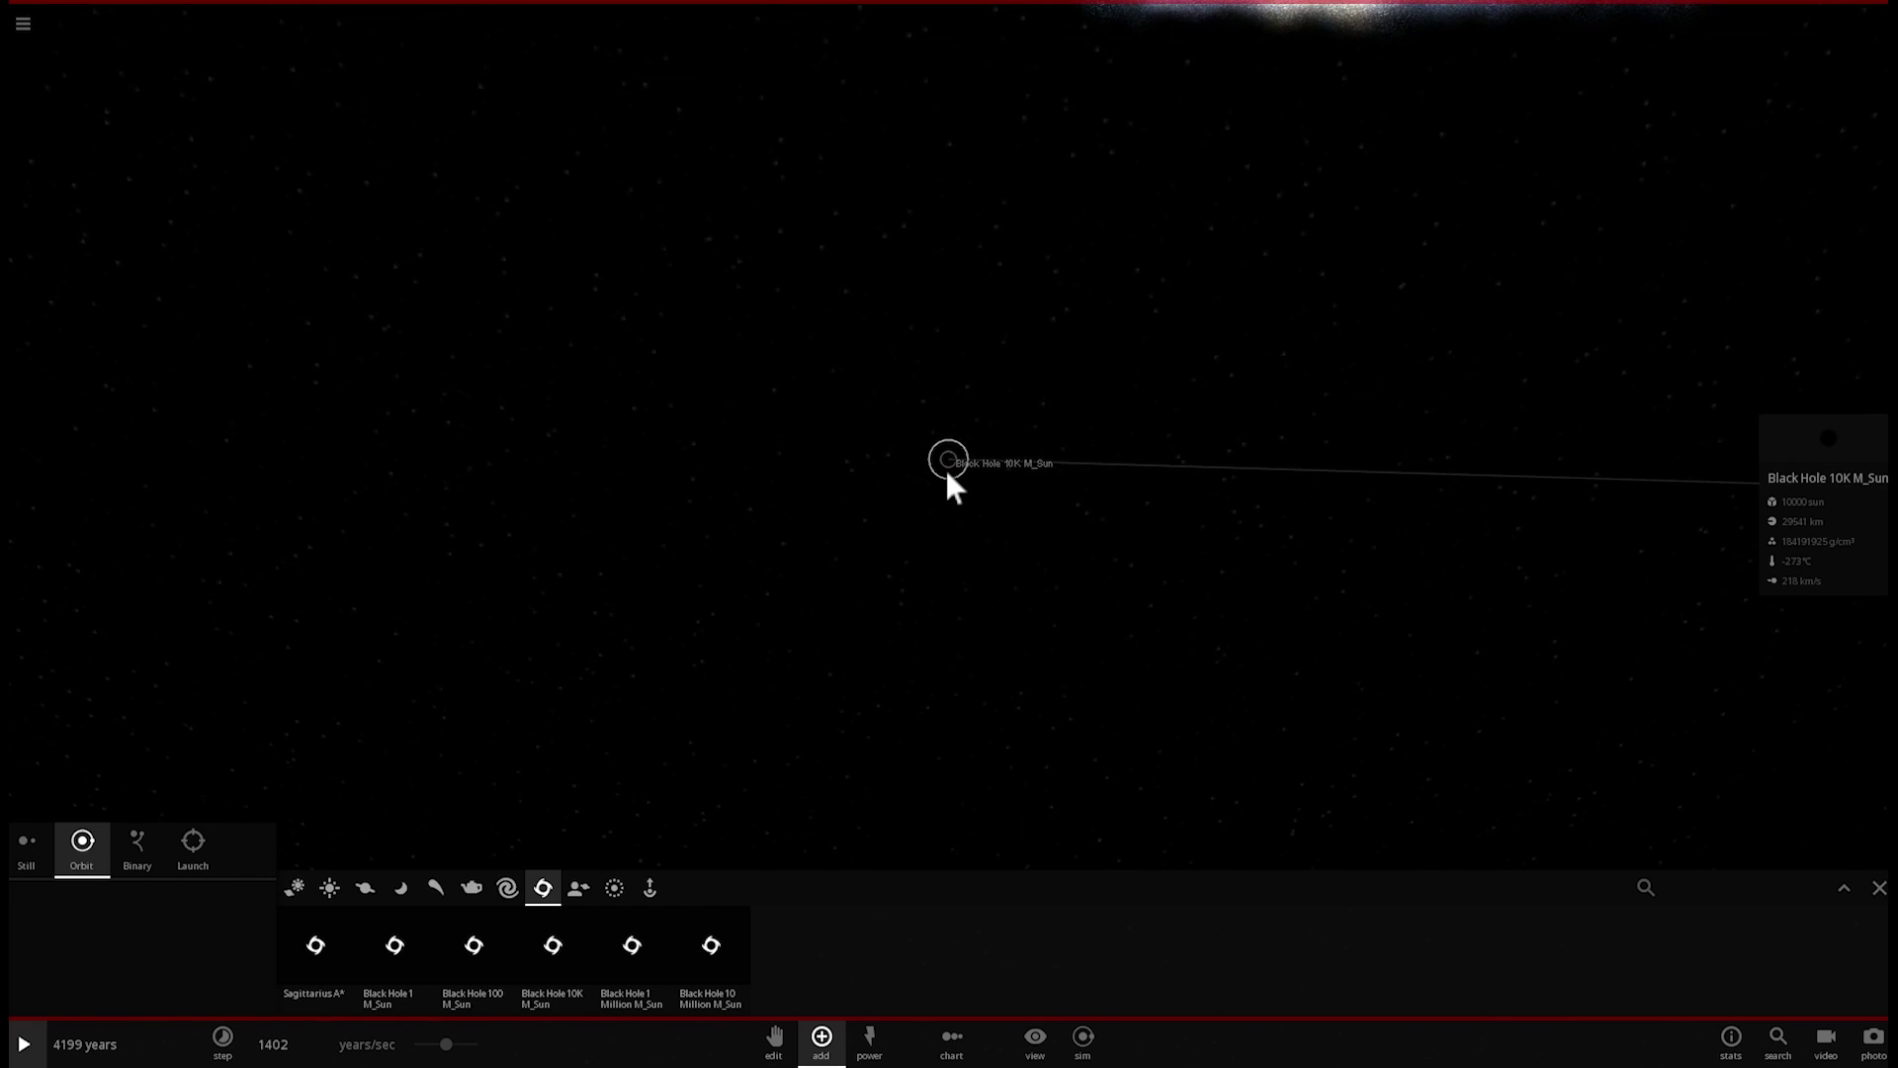
click(1806, 442)
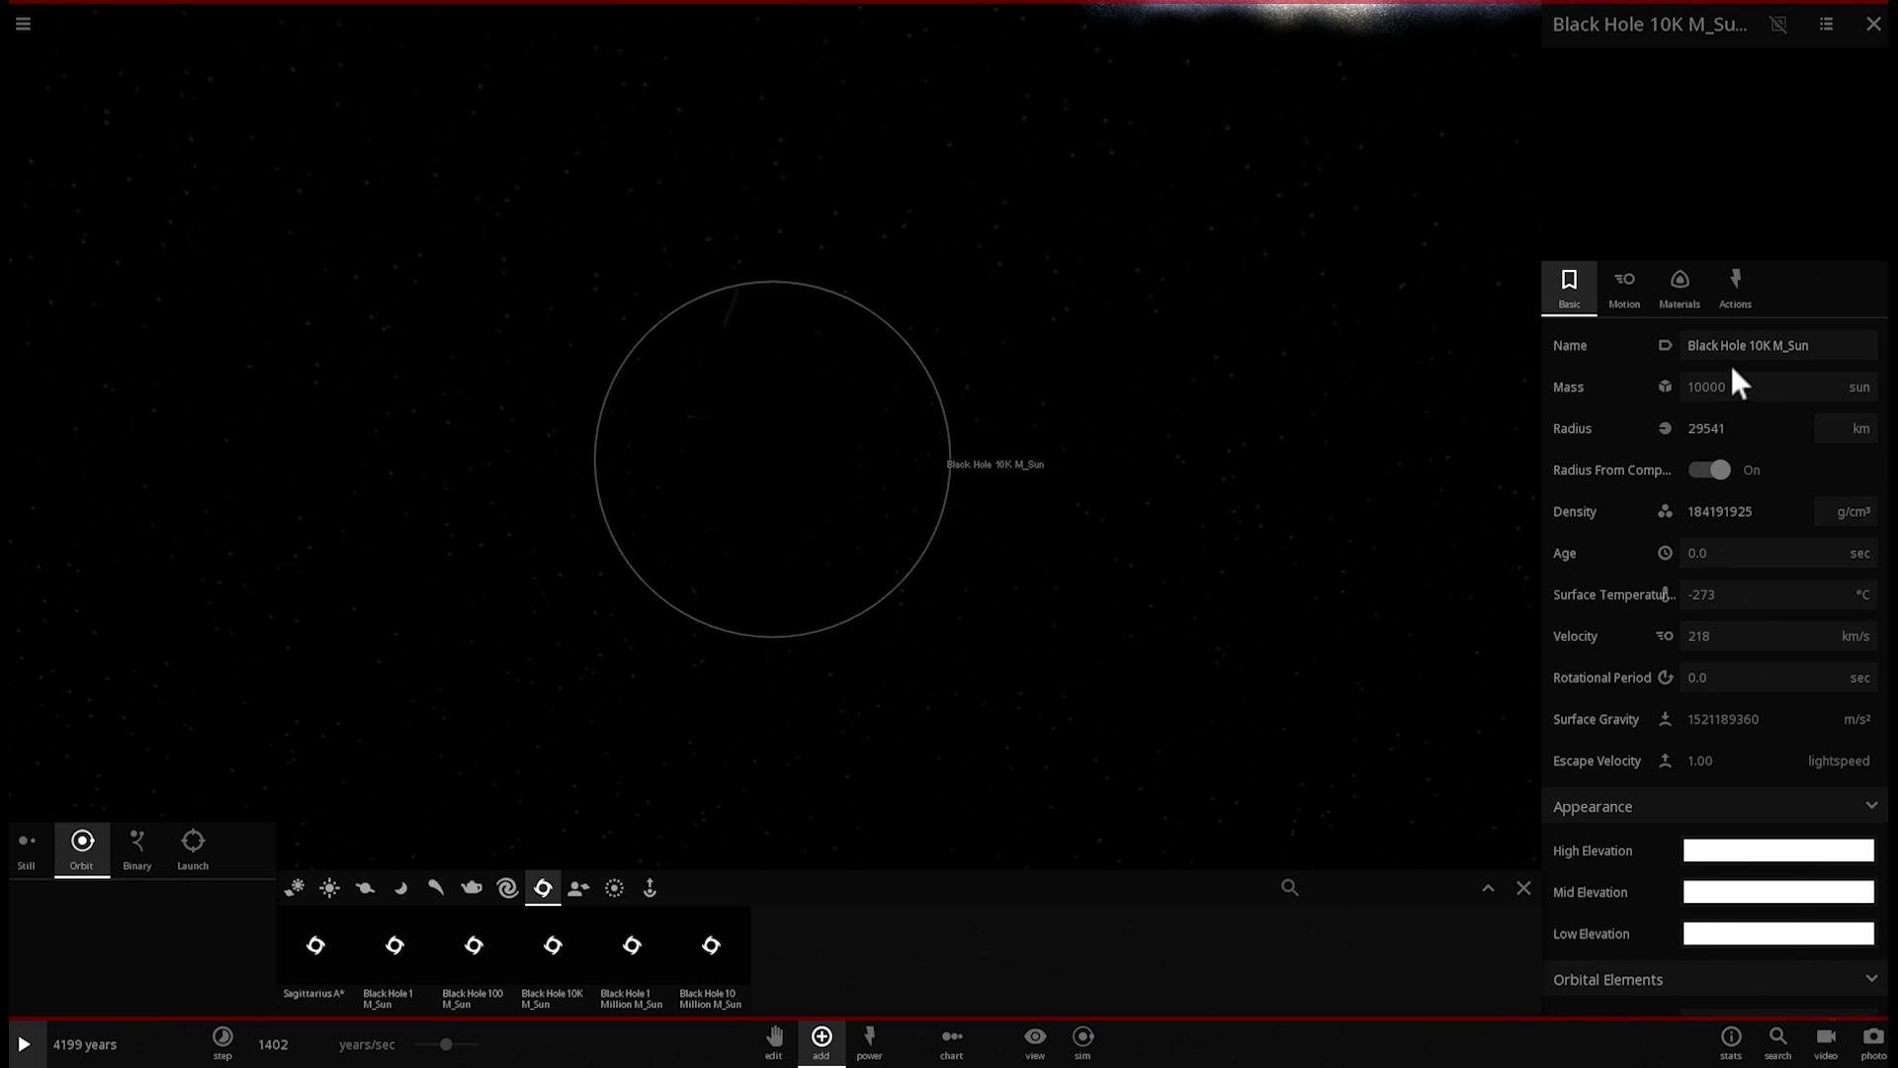
click(1763, 386)
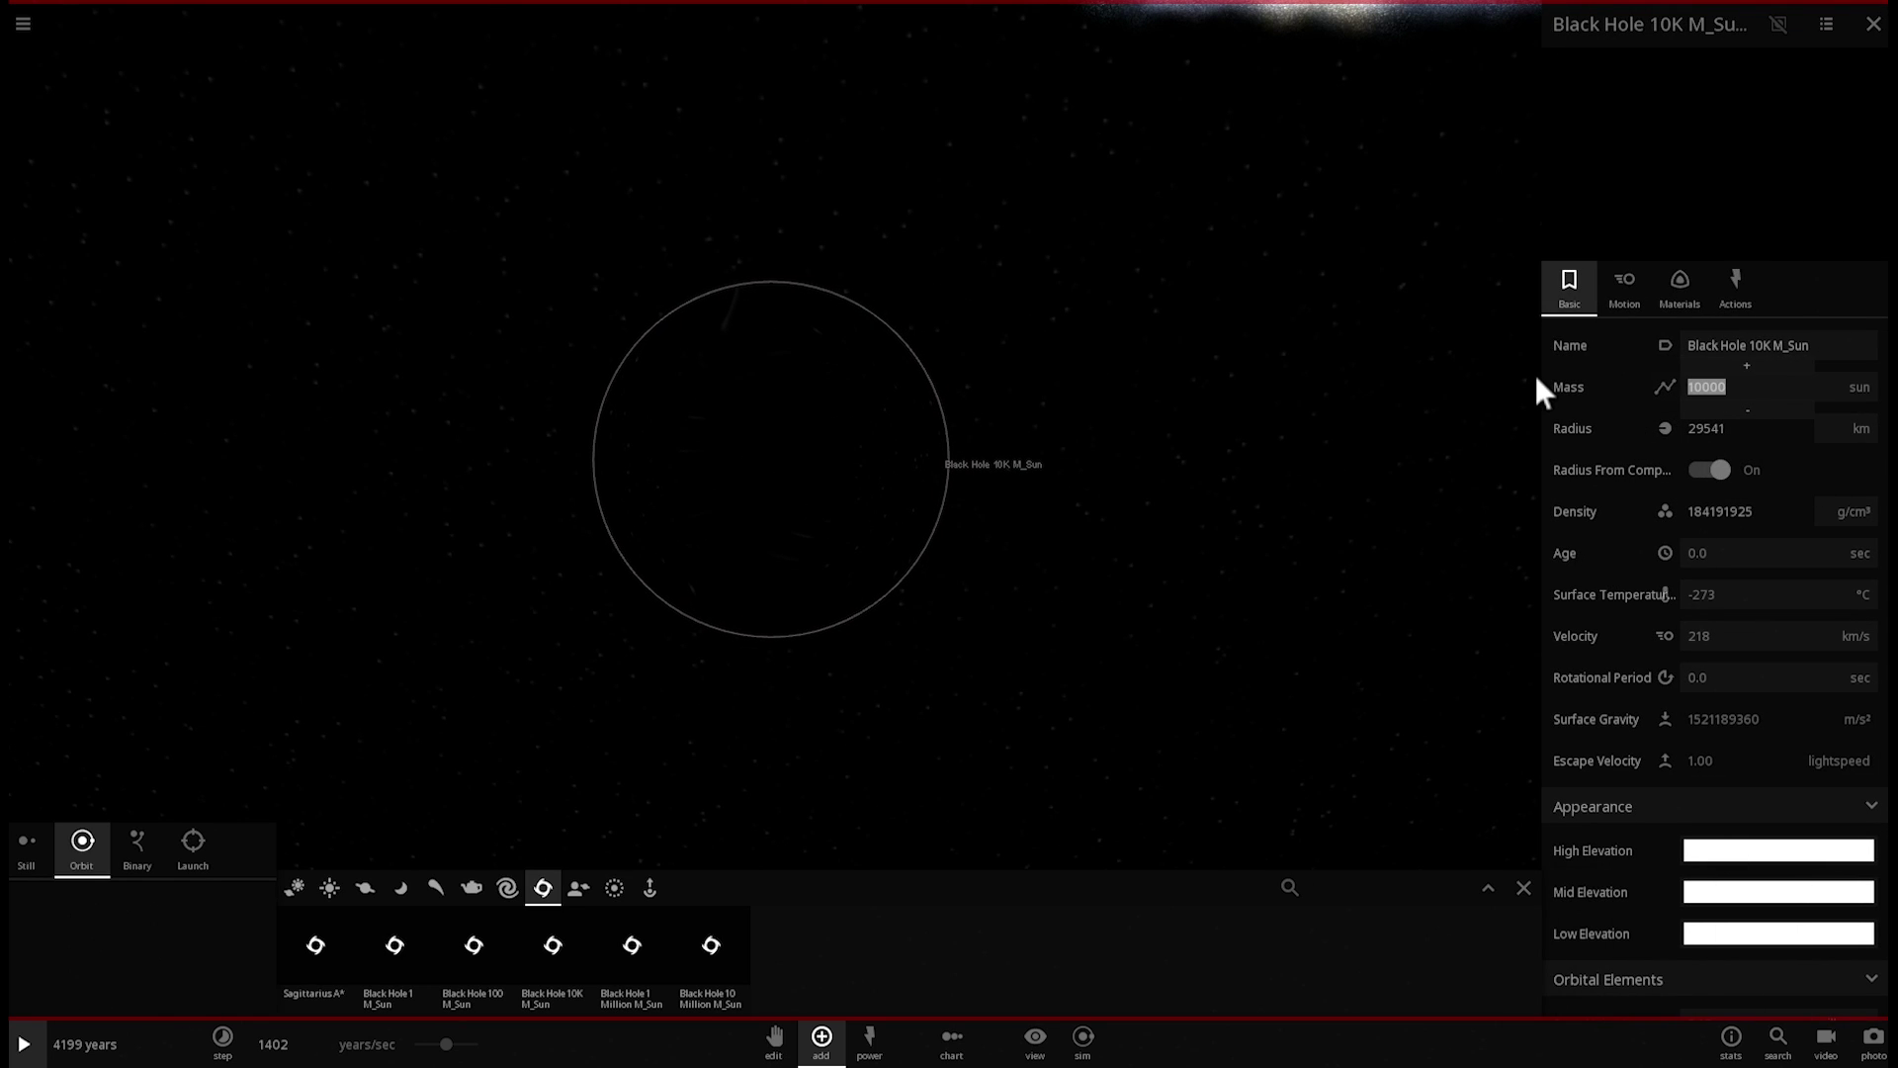
text(900)
key(Return)
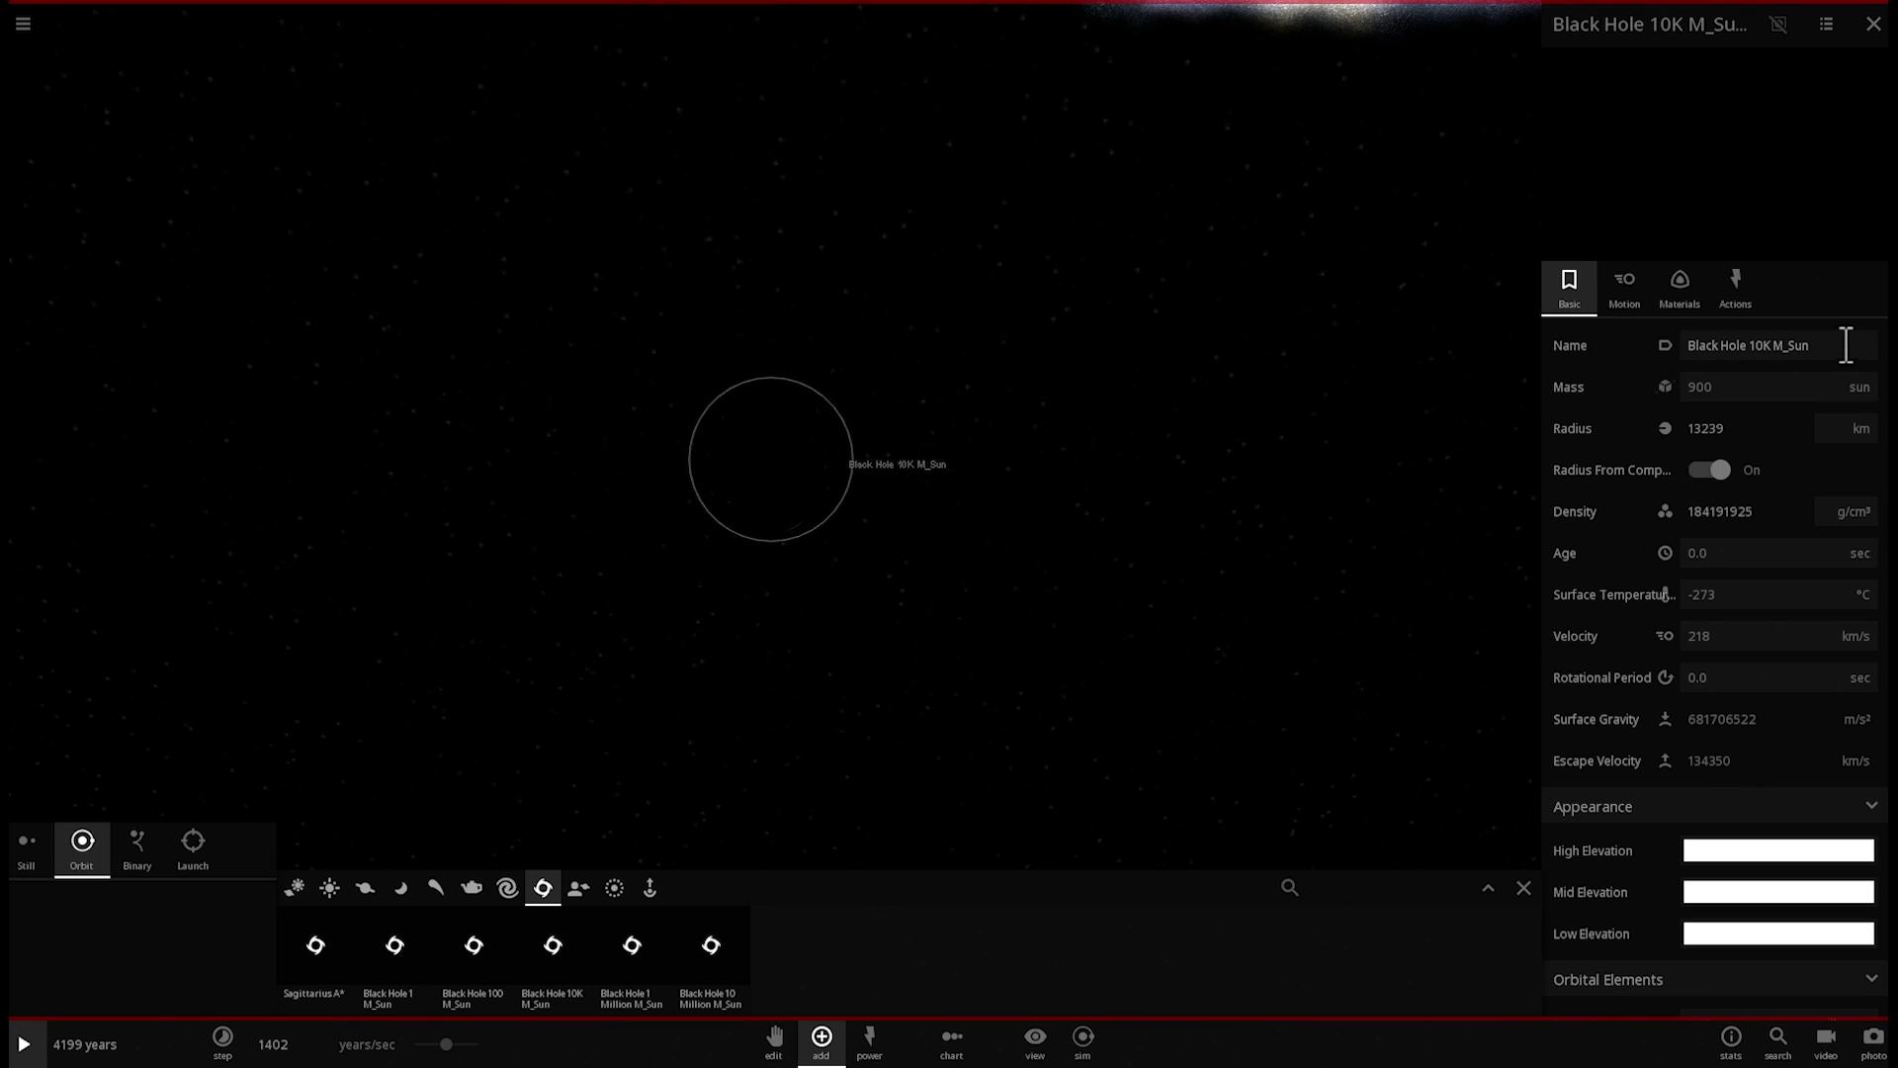
click(1846, 345)
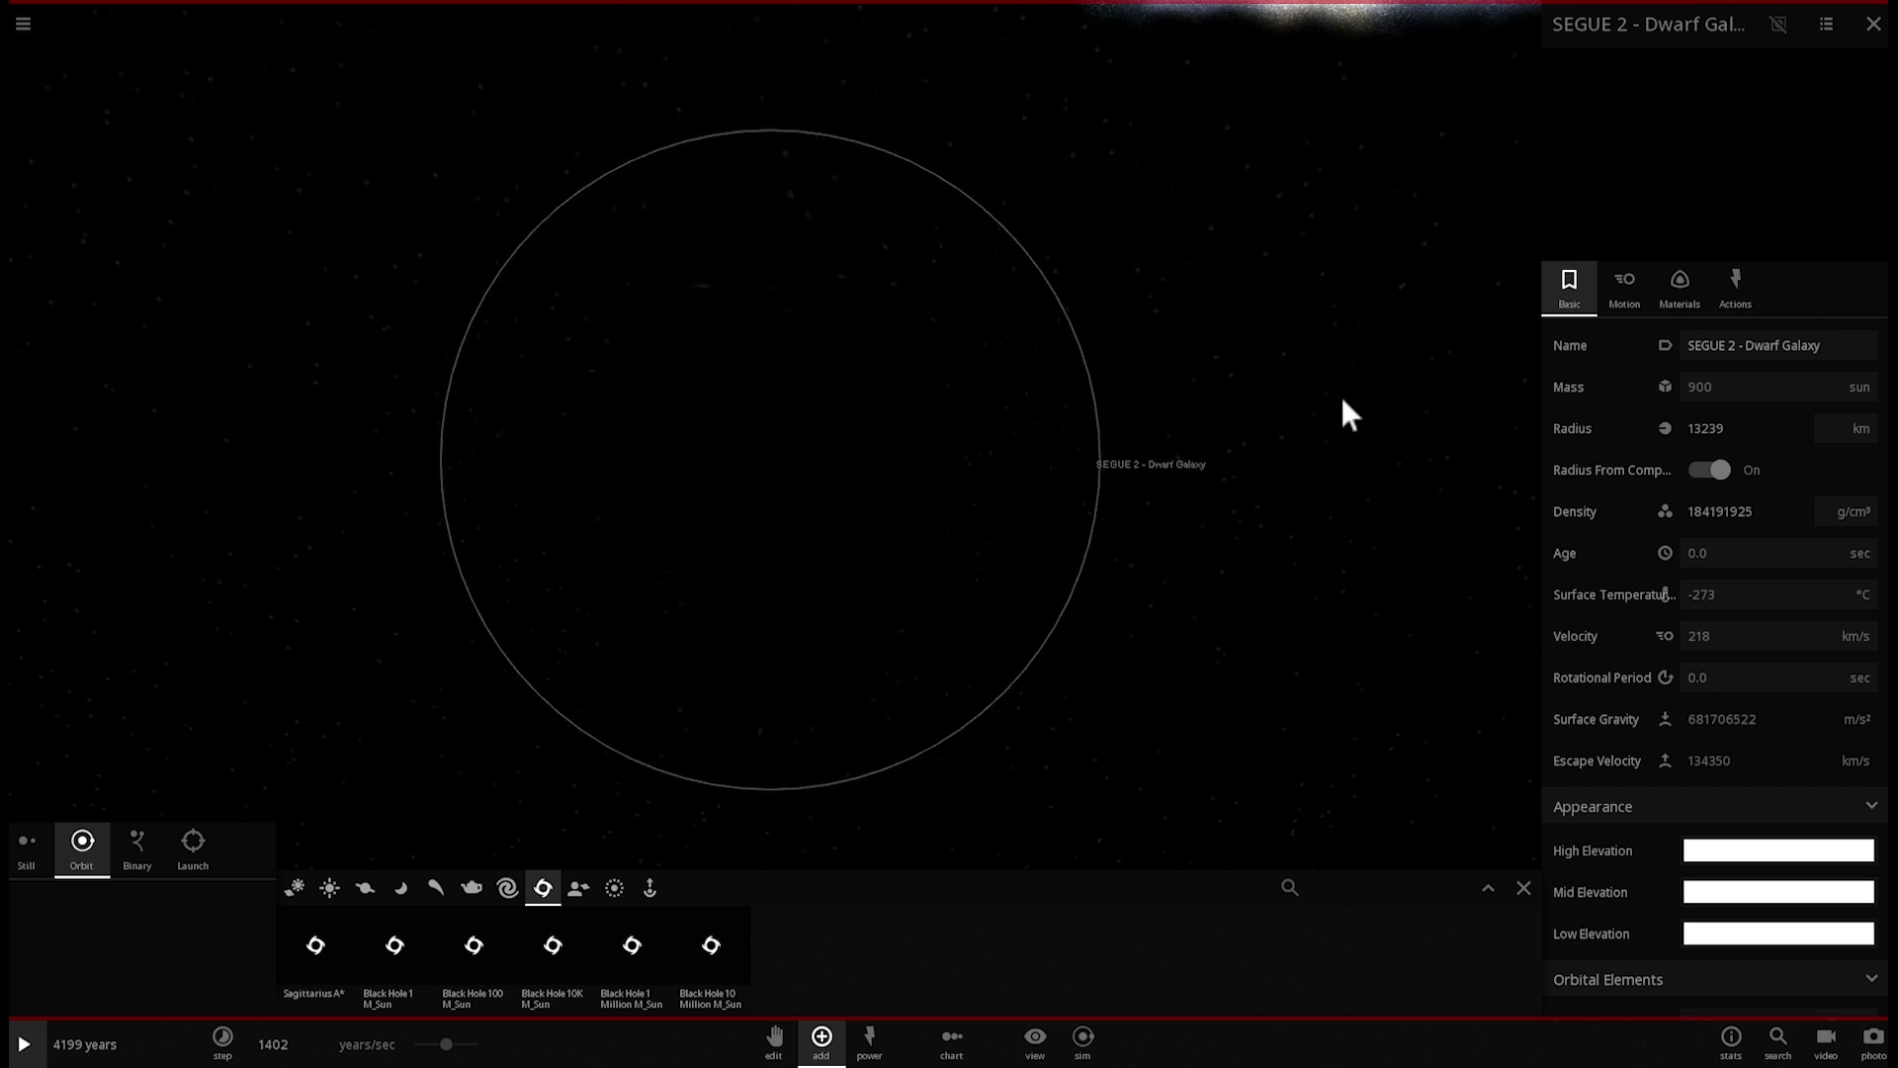
Close the object's properties and examine the dwarf galaxy's black hole against the Milky Way at different distances and angles.
scroll(1341, 397, down, 3)
right_drag(1063, 445, 1115, 317)
scroll(959, 455, down, 4)
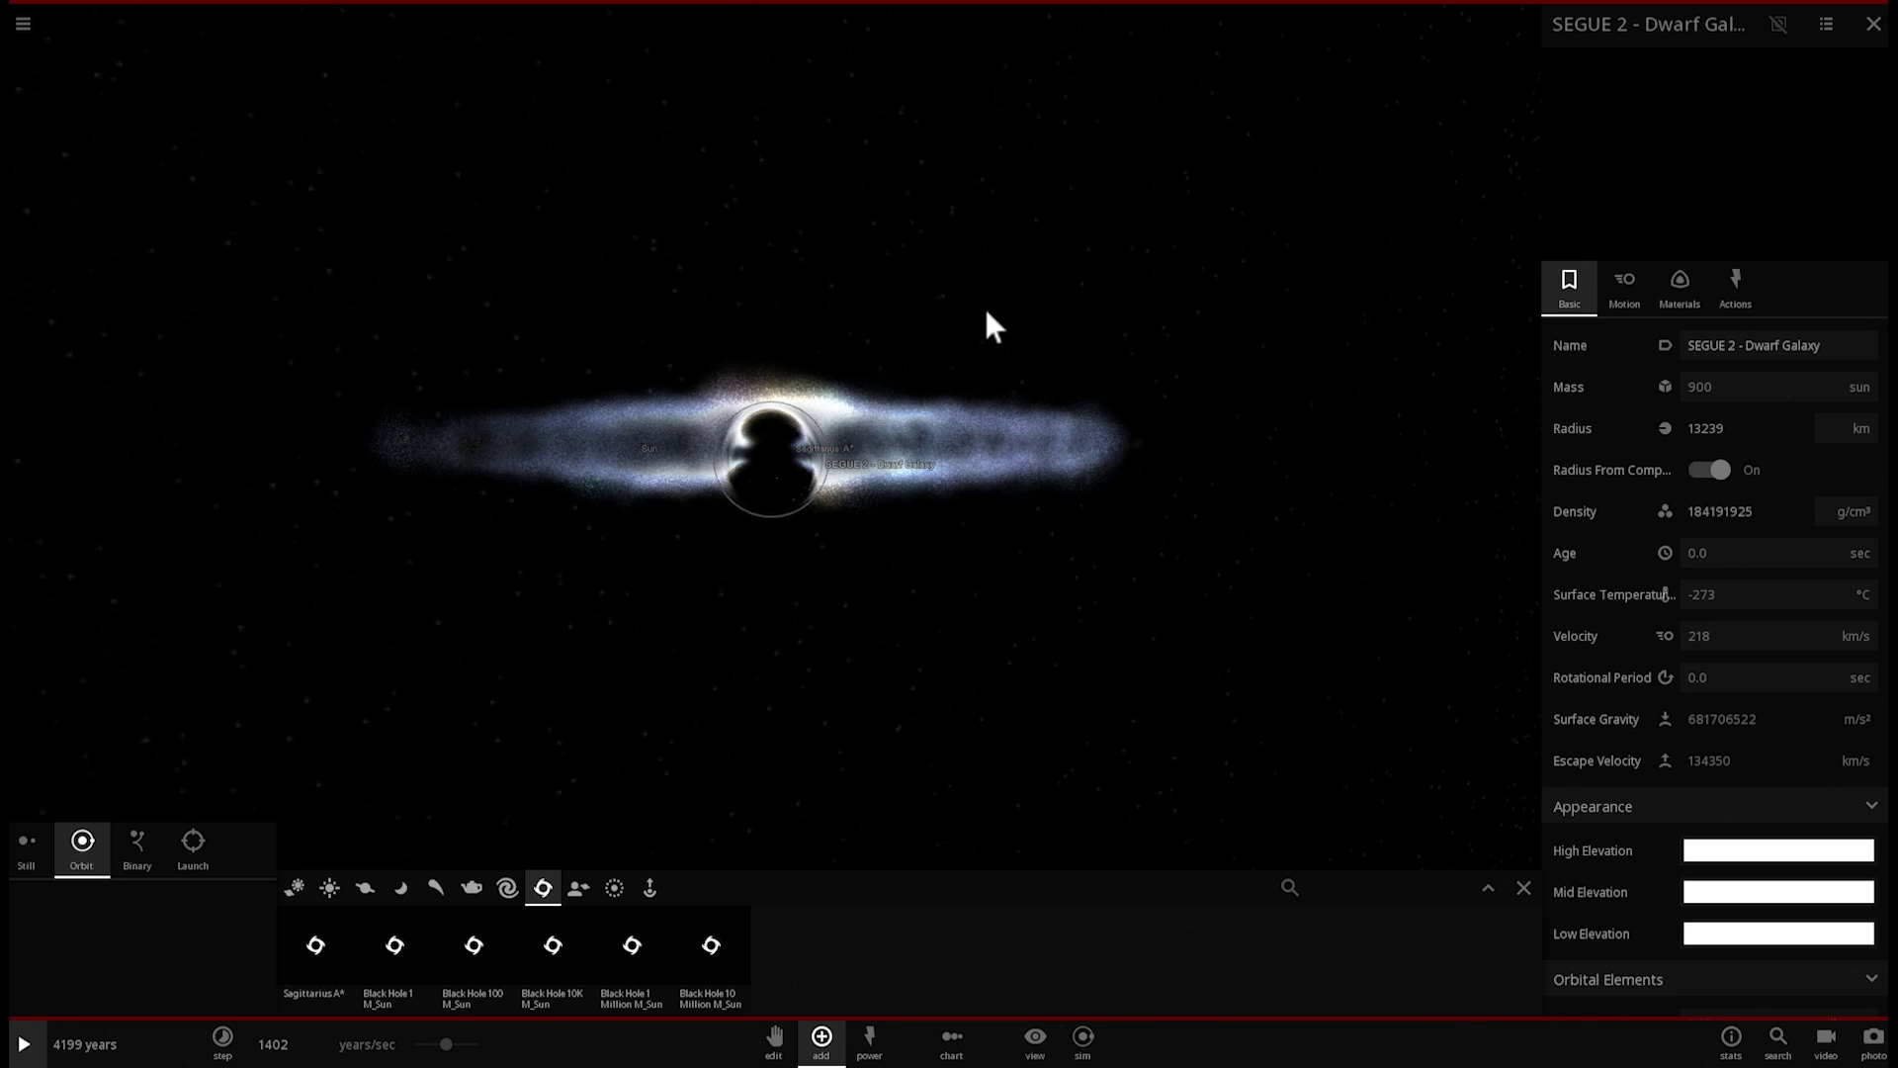
click(987, 313)
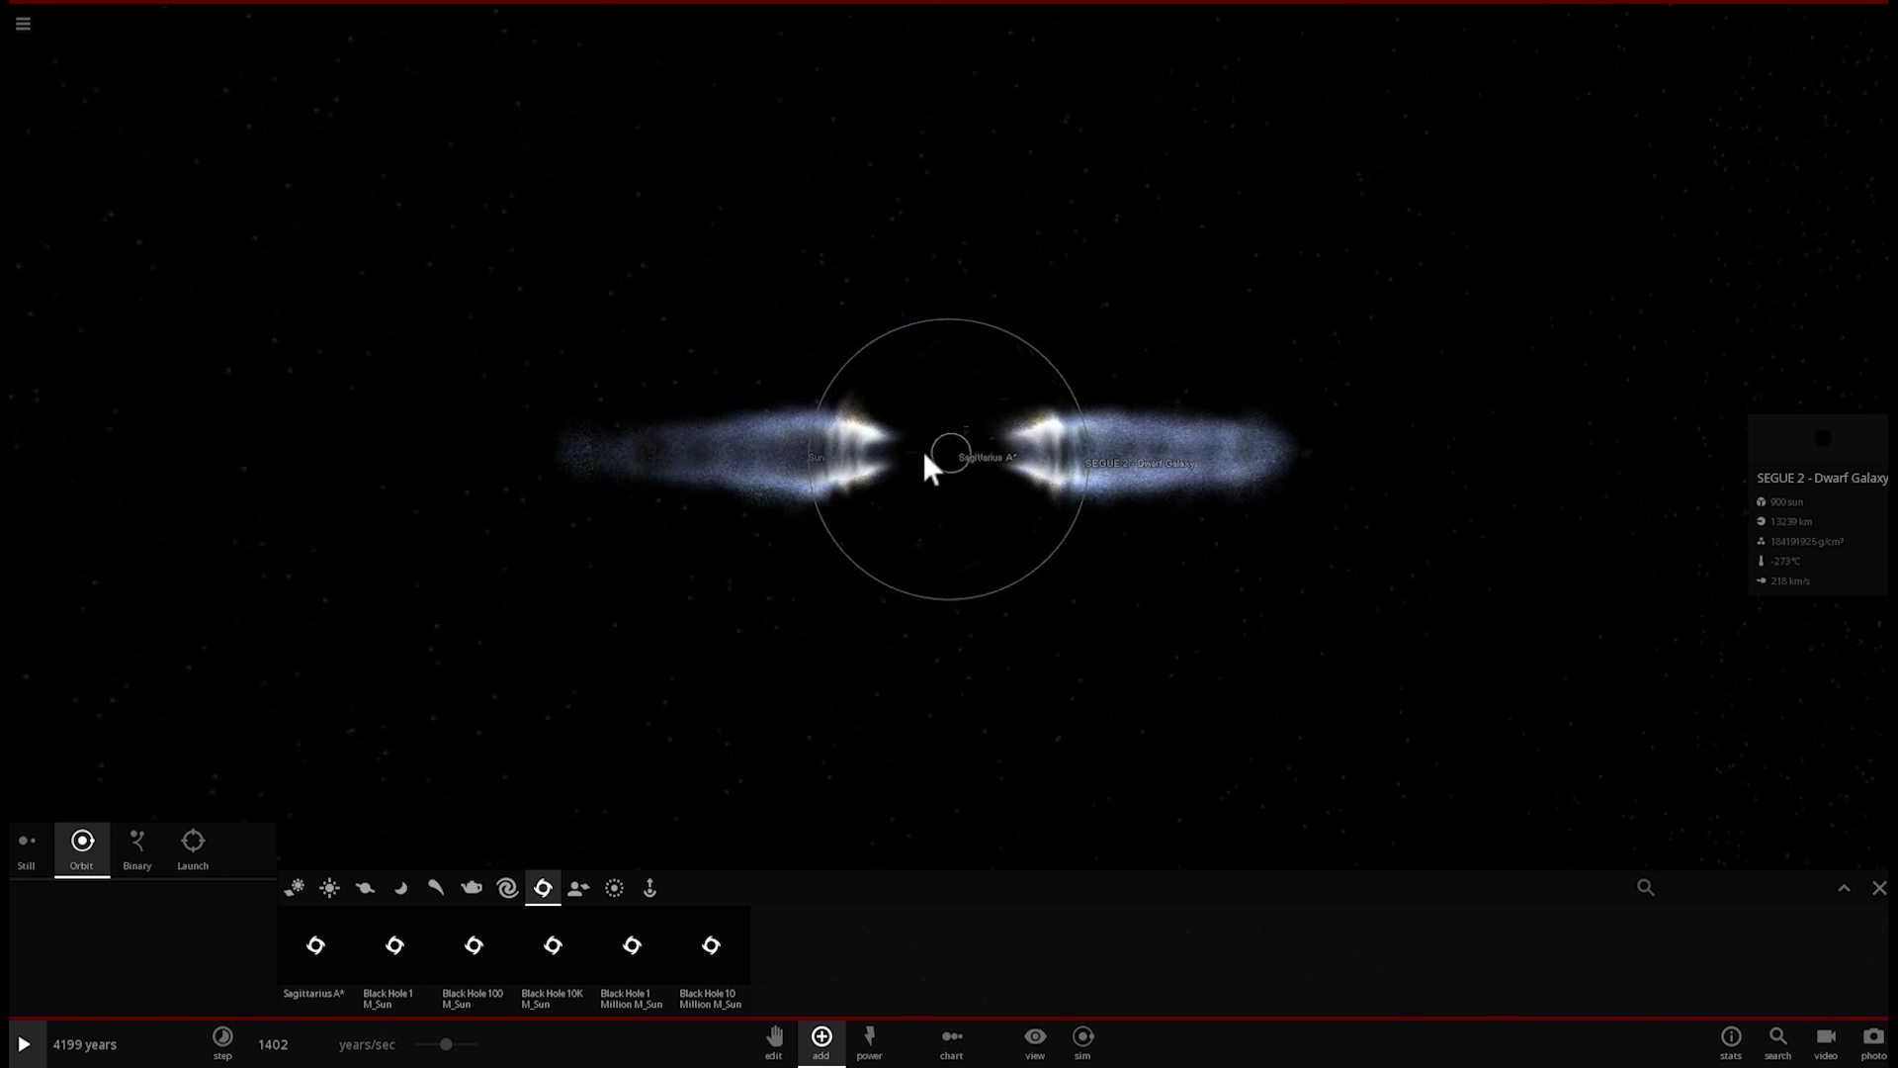
drag(925, 453, 937, 475)
scroll(936, 475, down, 3)
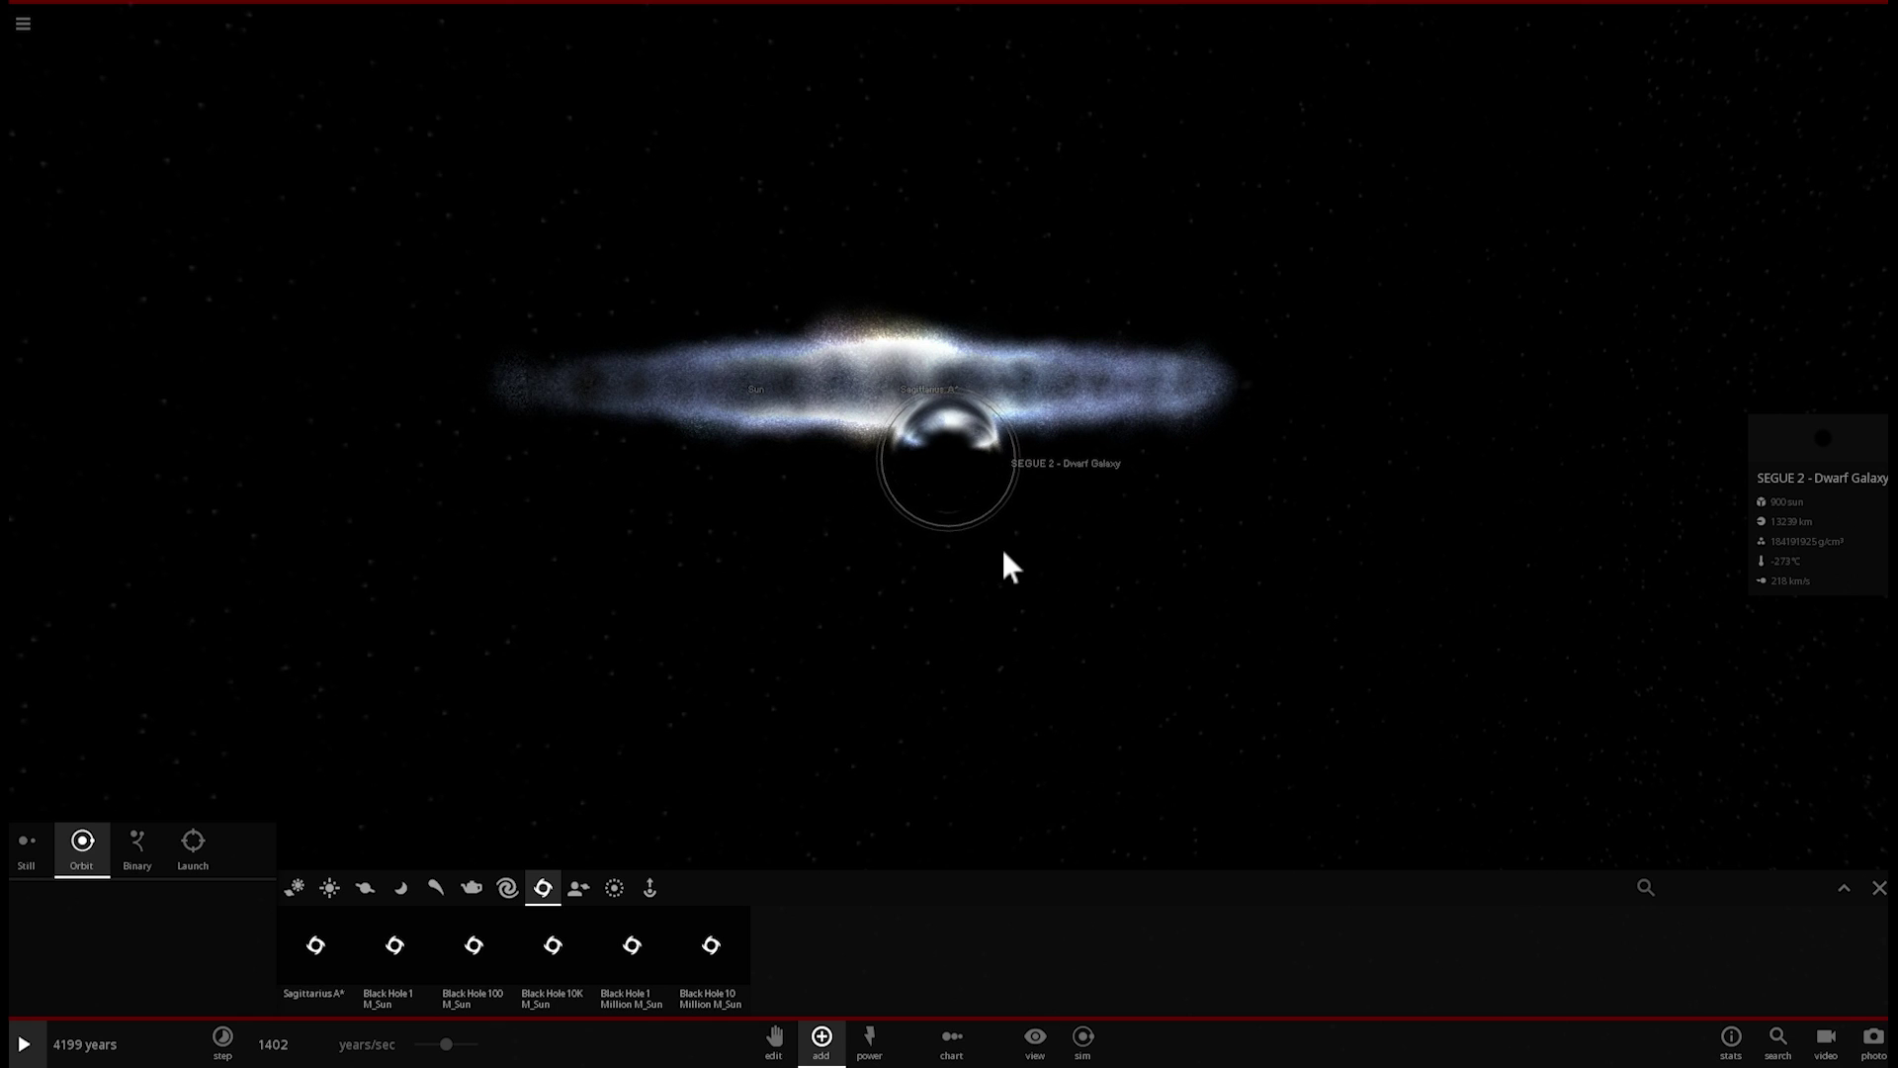
drag(1004, 550, 997, 537)
scroll(998, 527, down, 4)
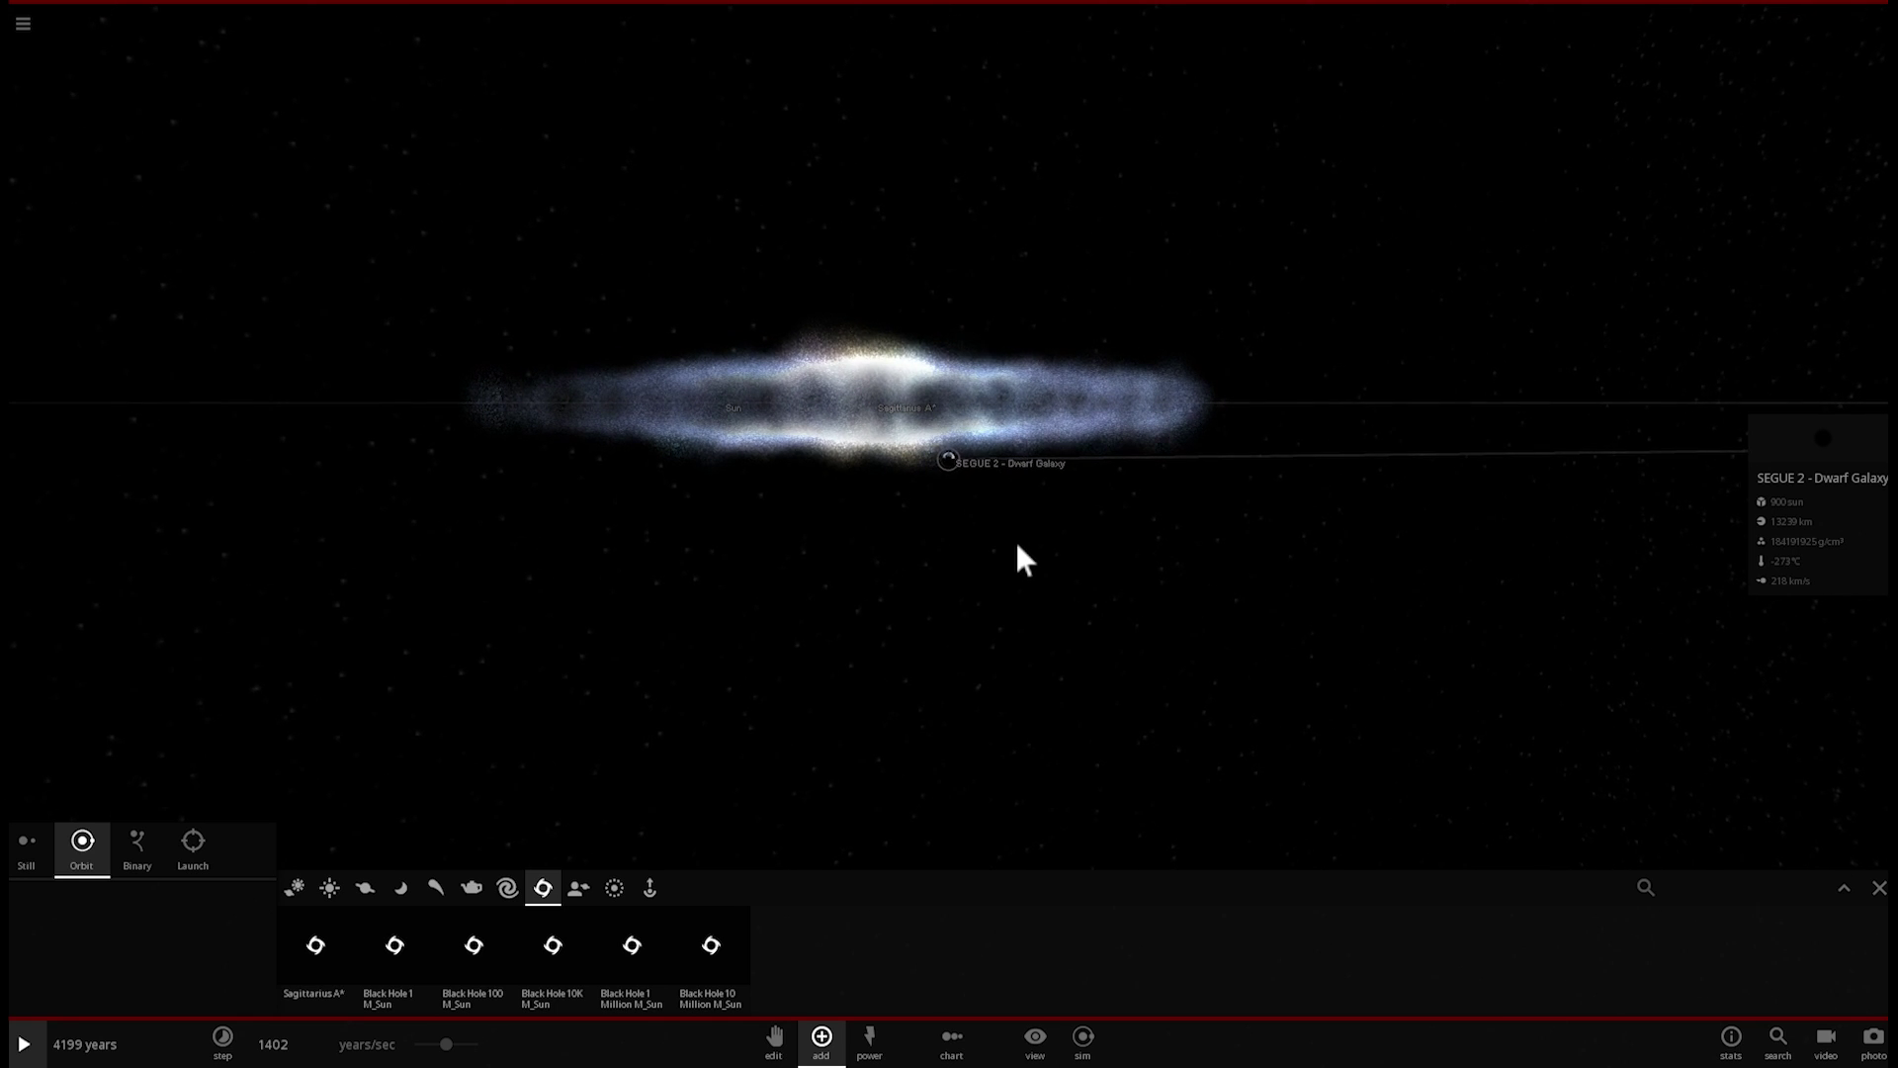
right_drag(1016, 544, 980, 579)
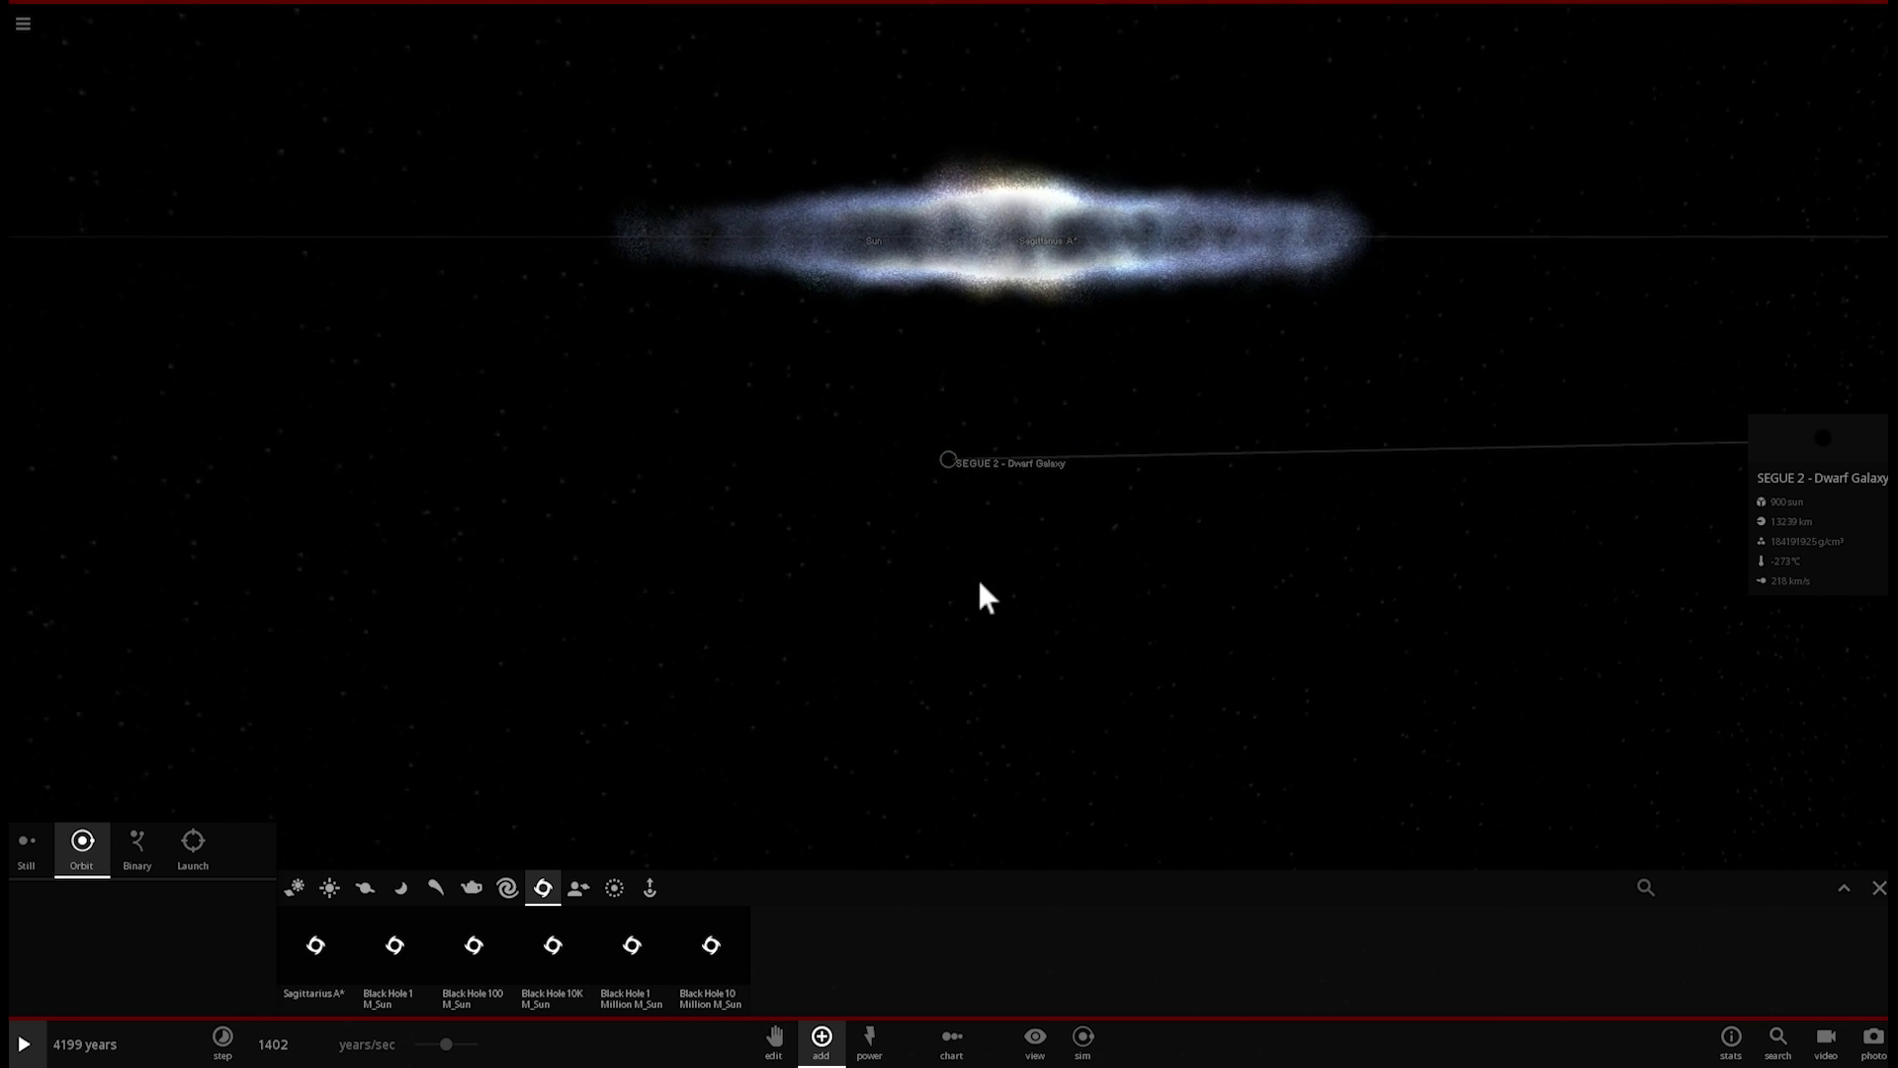
drag(982, 560, 962, 445)
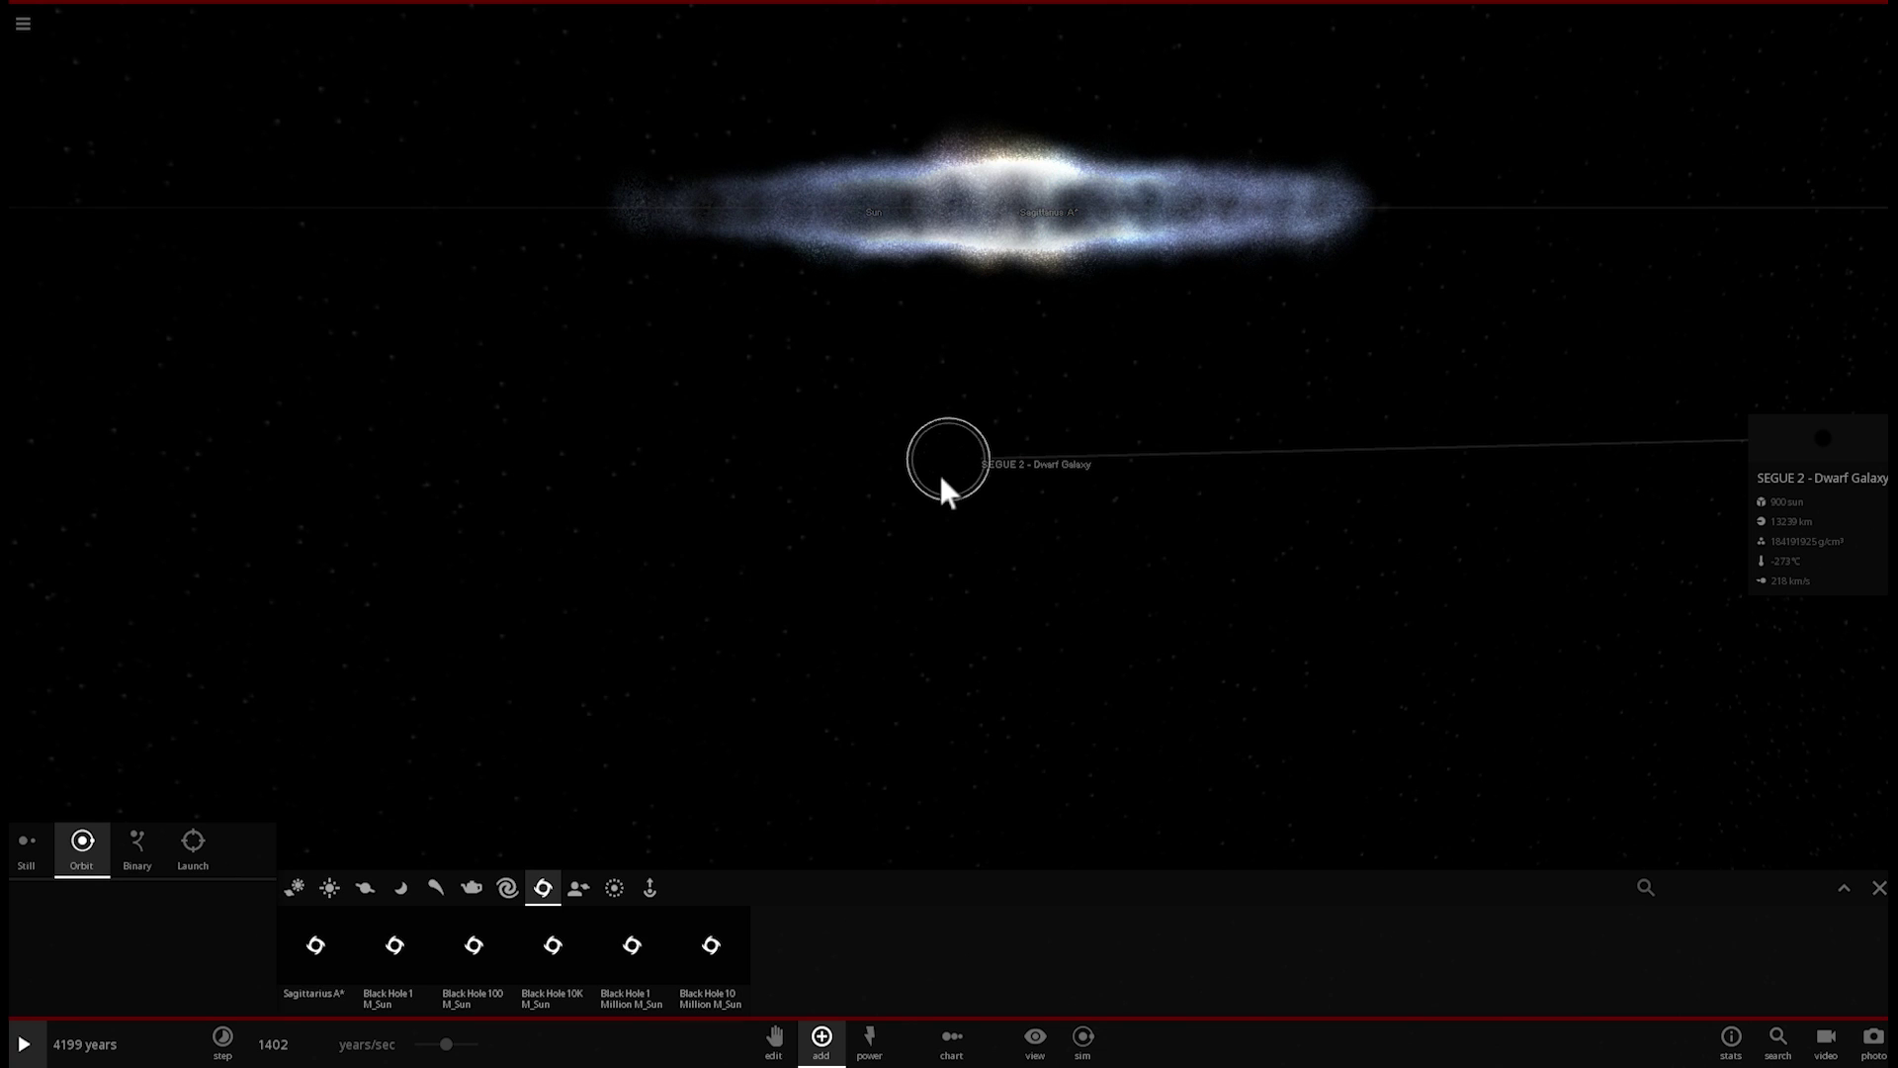
scroll(939, 471, up, 5)
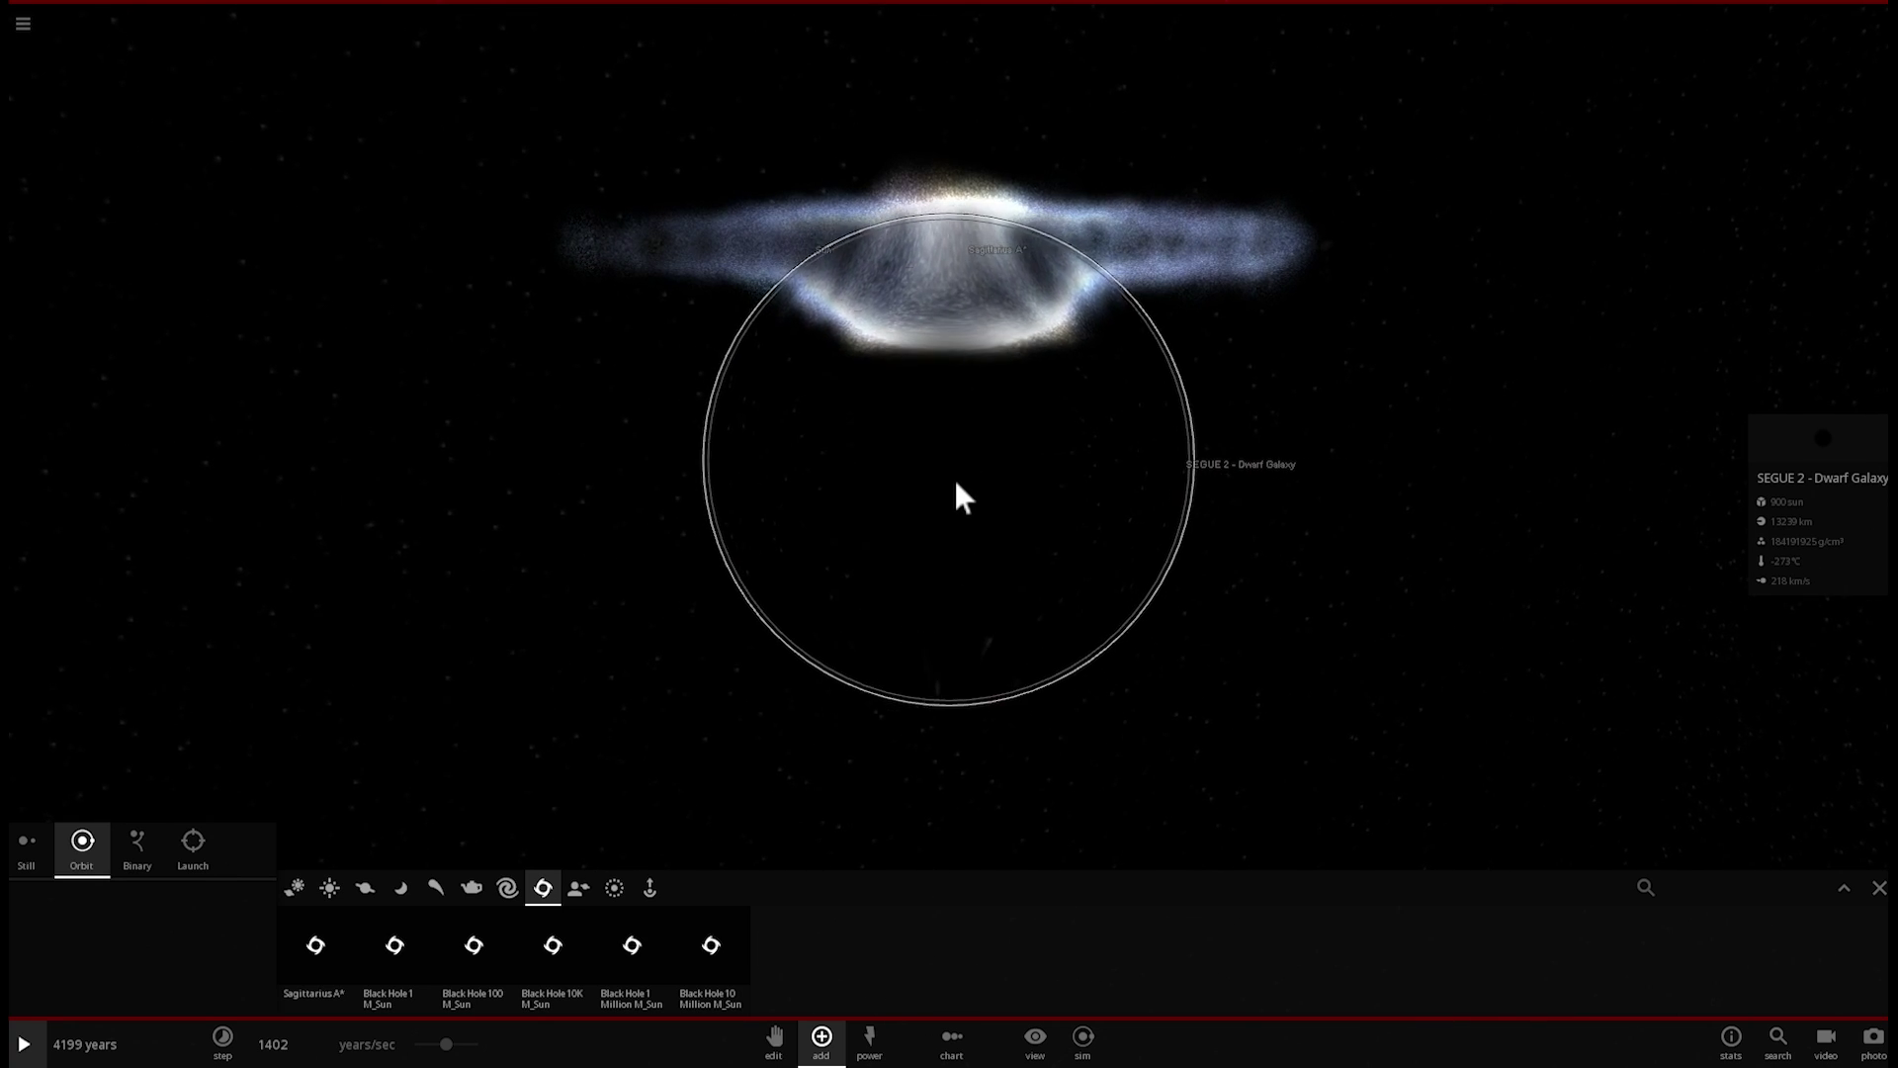
scroll(1034, 514, down, 5)
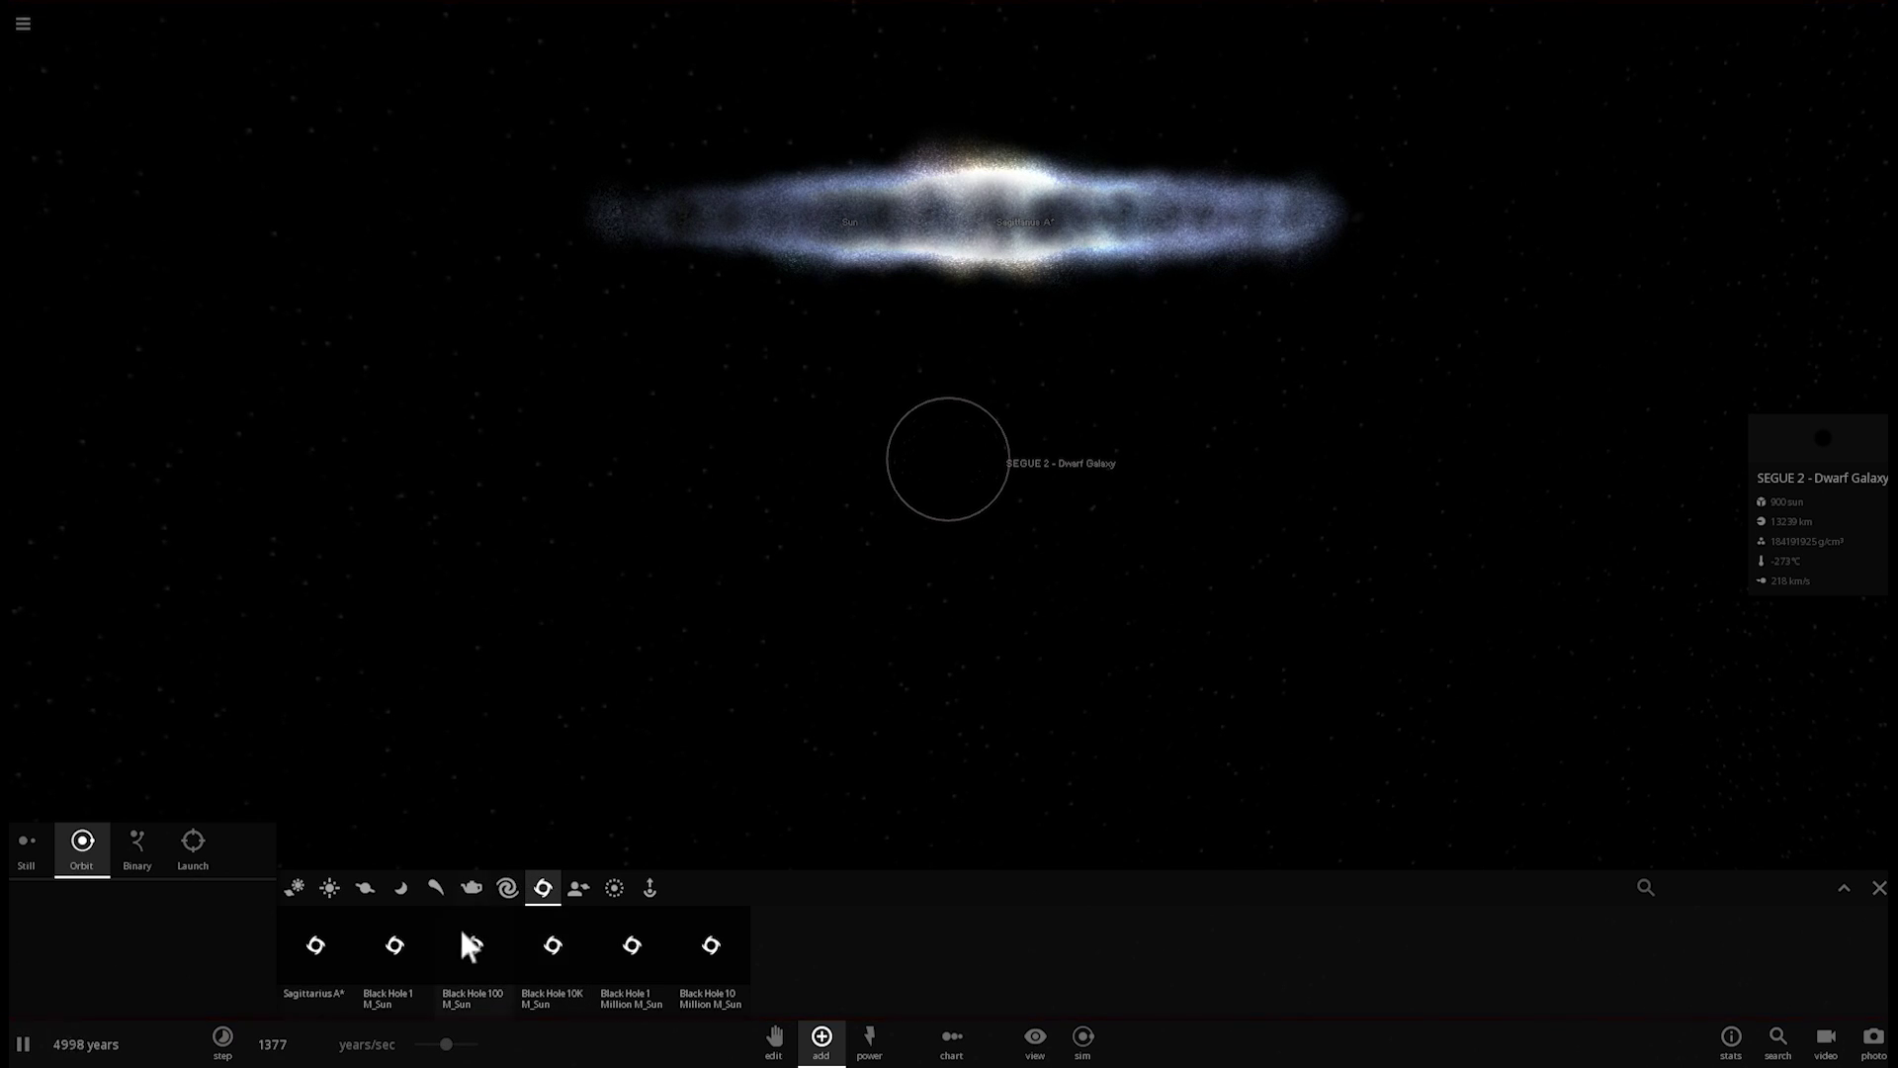
Slow the running simulation down to about 3.5 mins/sec.
drag(446, 1044, 414, 1045)
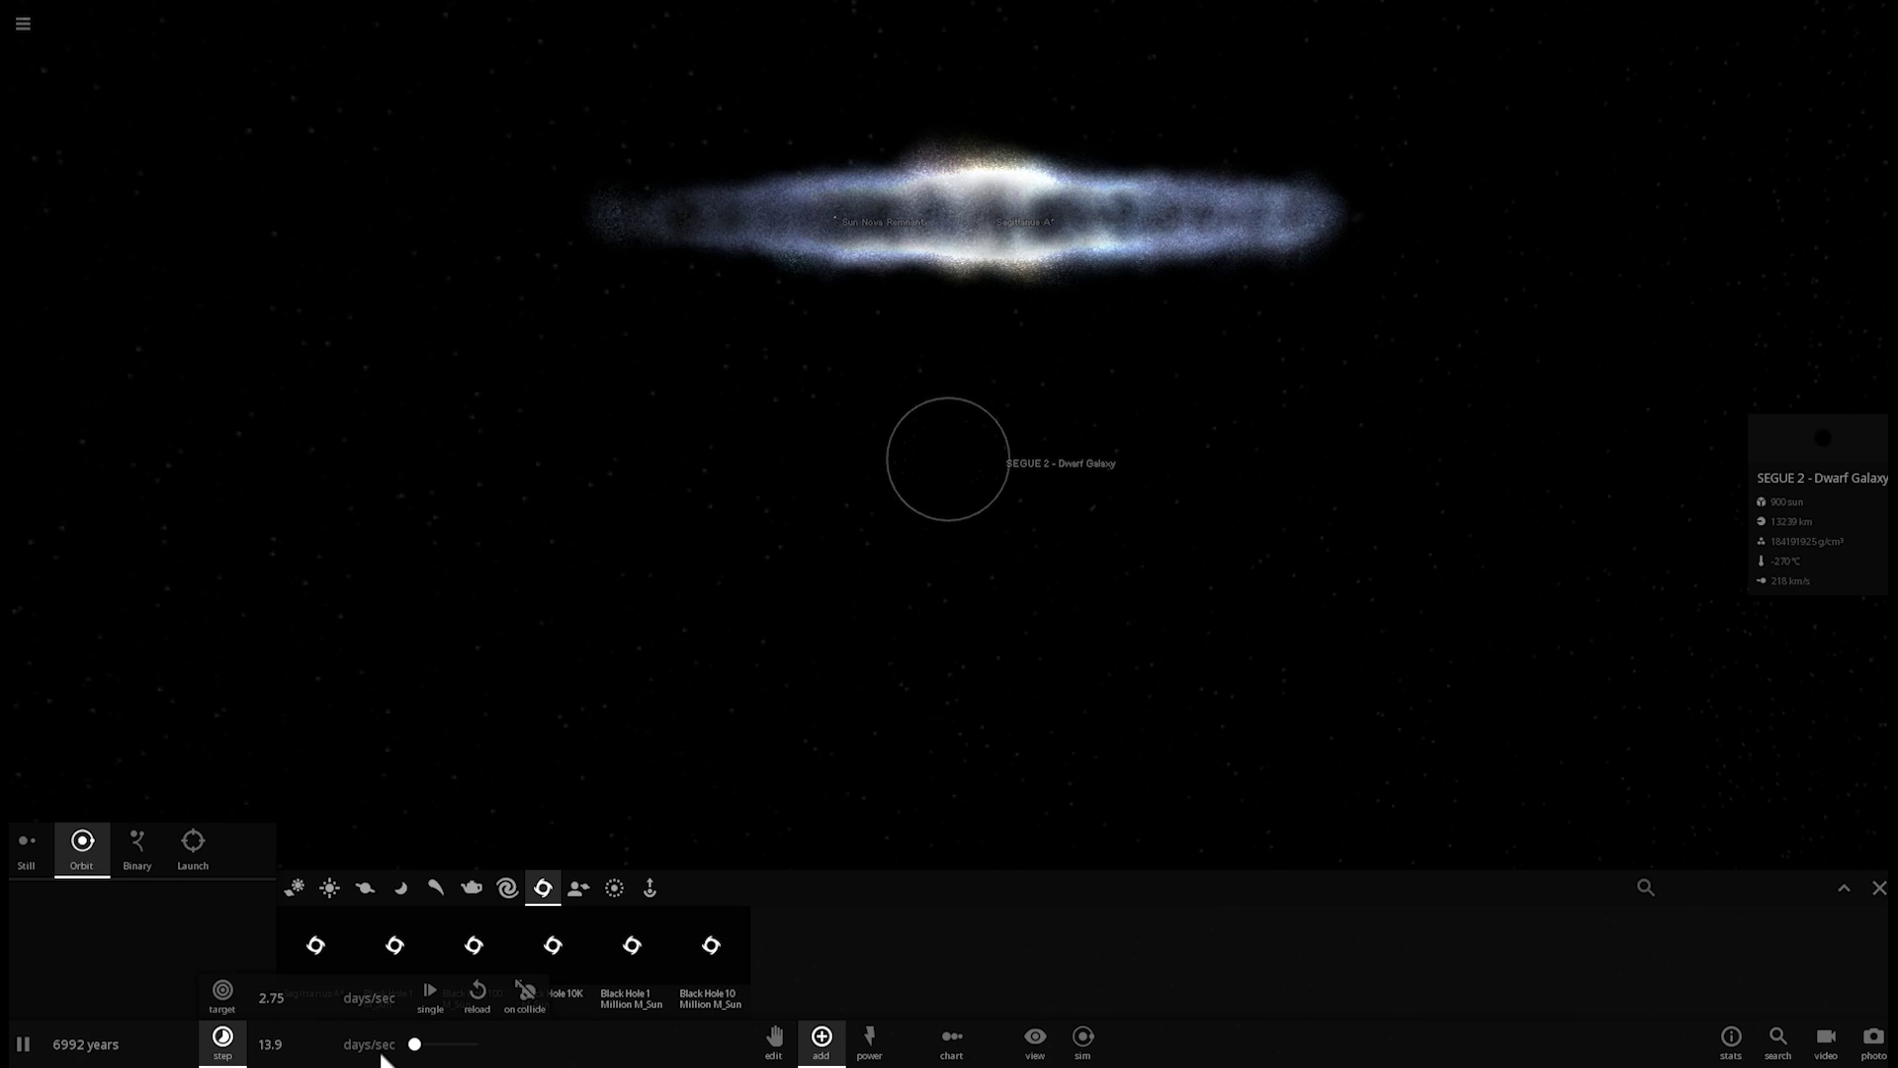
drag(381, 1053, 418, 1052)
click(382, 1054)
click(388, 1054)
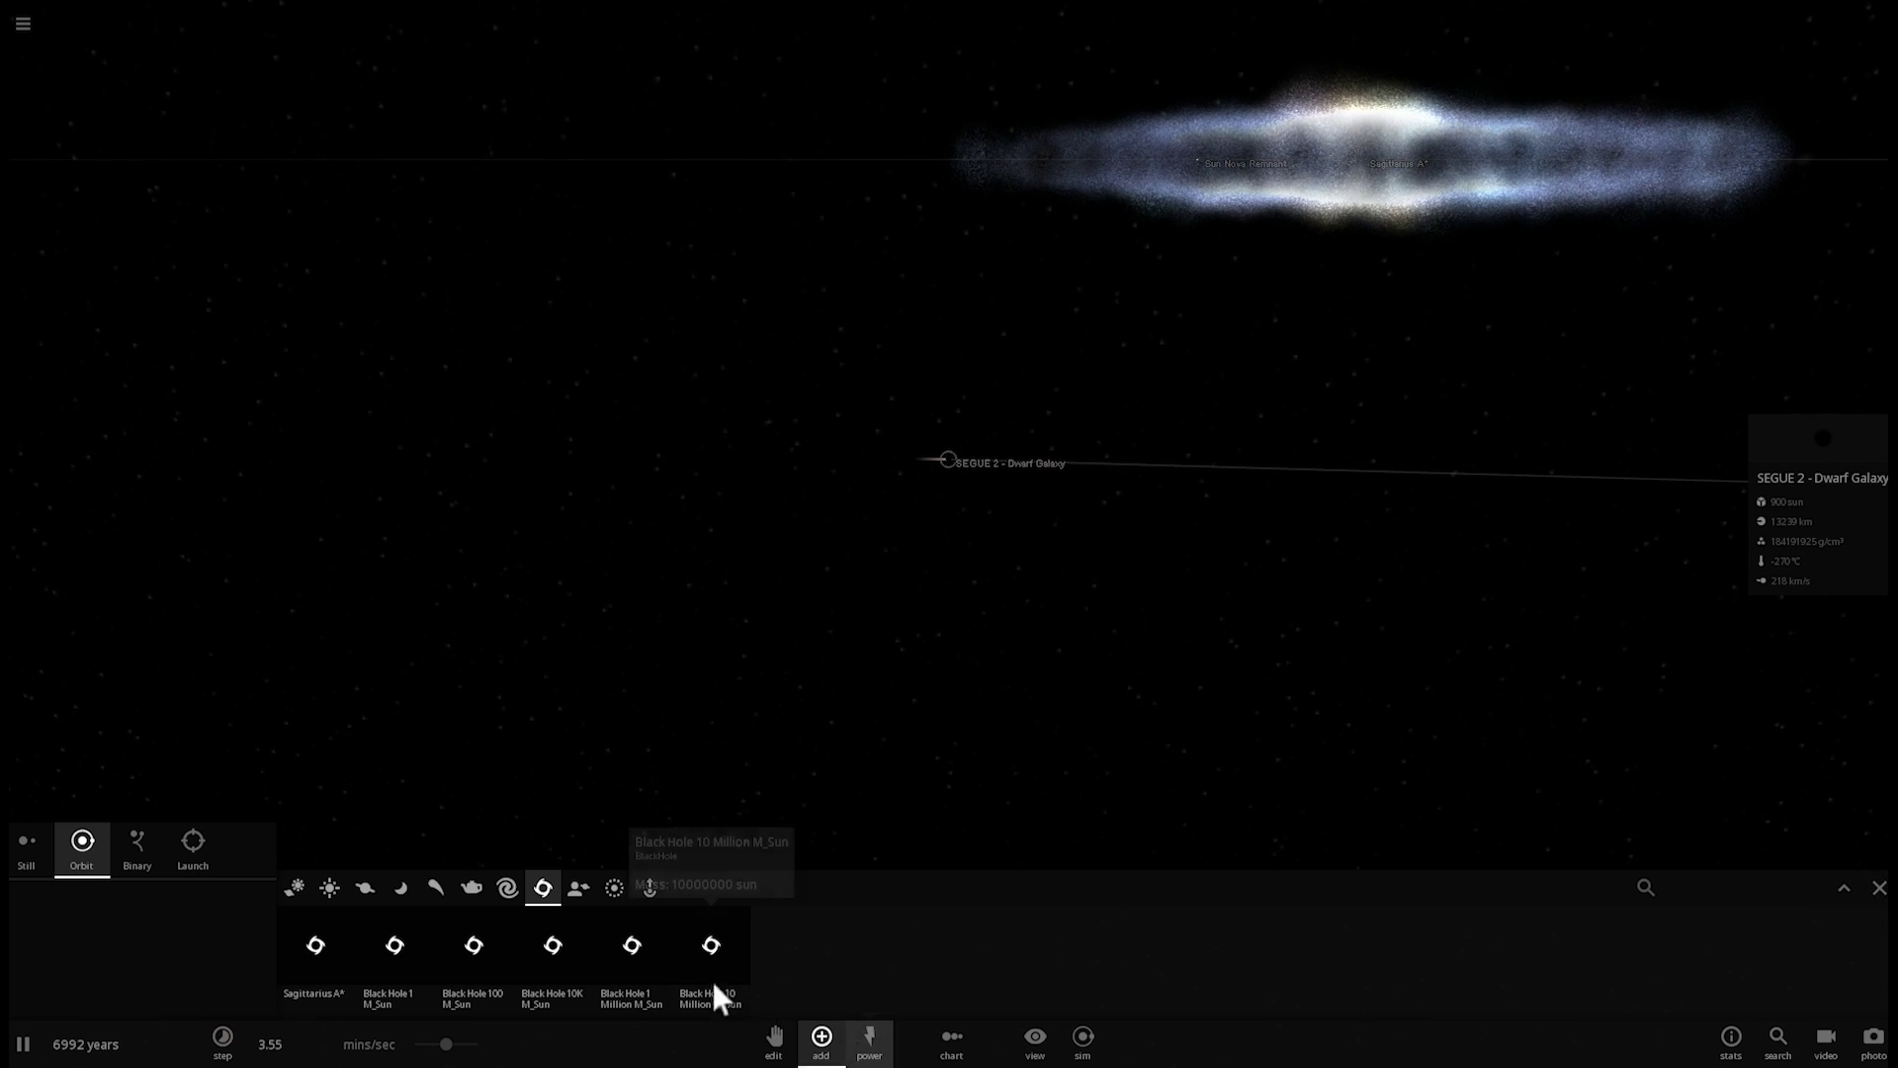
Open the Saturn ring preset's advanced settings, set the number of bodies to 1000 and turn on Mass = Parent/Count.
click(615, 888)
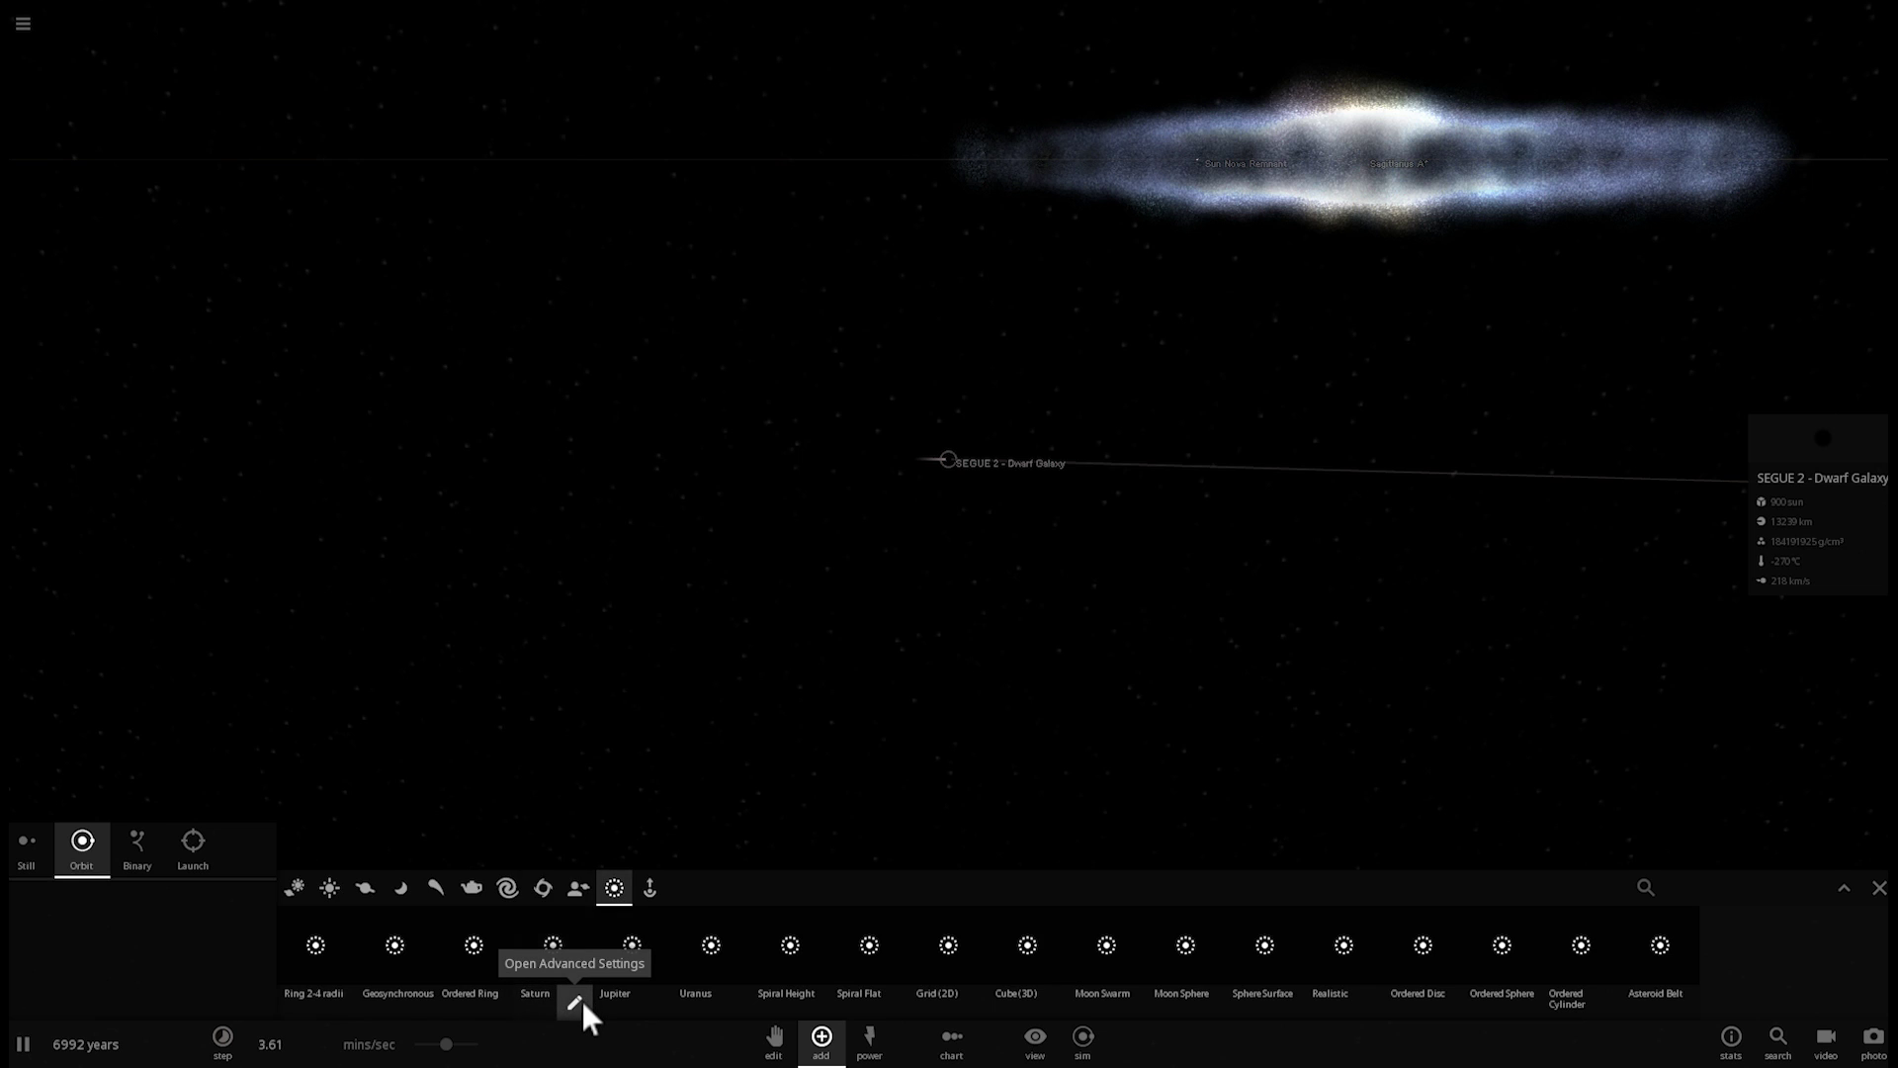
click(576, 1002)
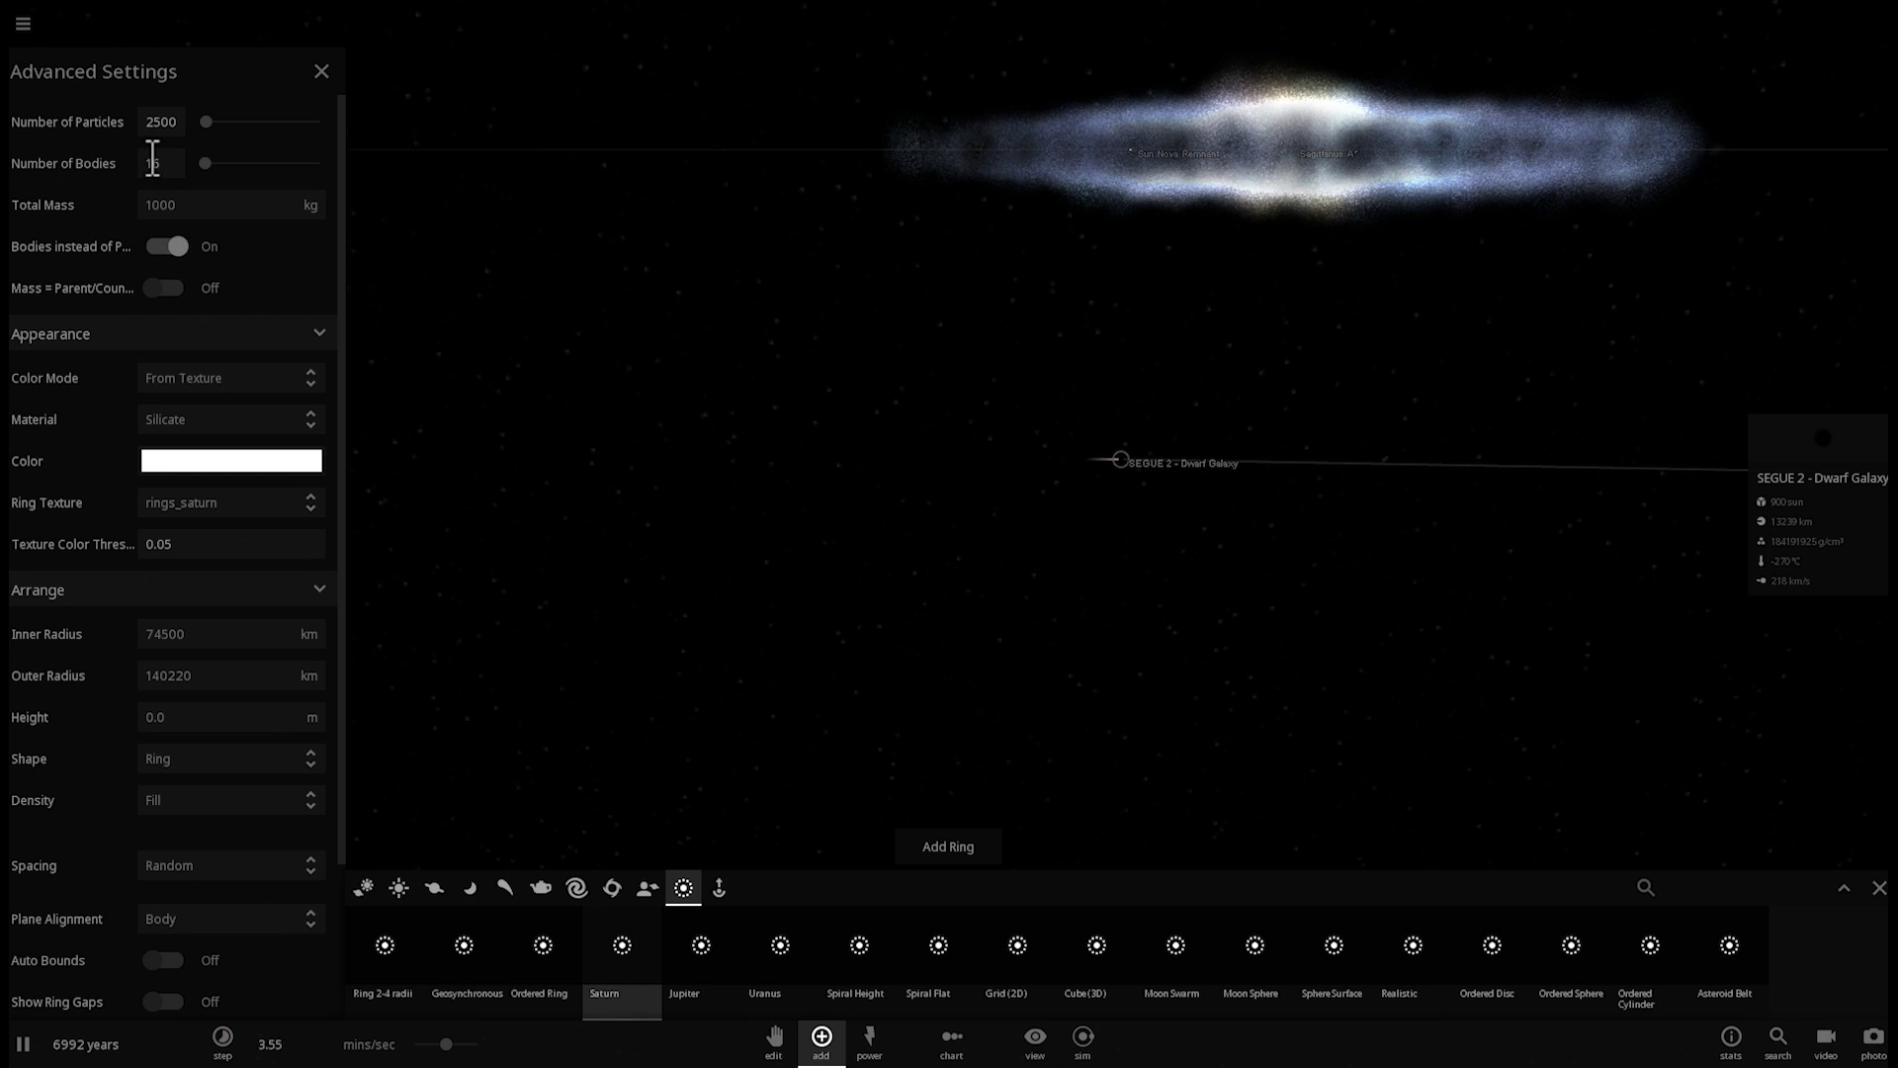
text(000)
click(156, 287)
With the dwarf galaxy's properties open, set the ring's shape to Sphere and slow the simulation to about 2.17 mins/sec.
click(1836, 436)
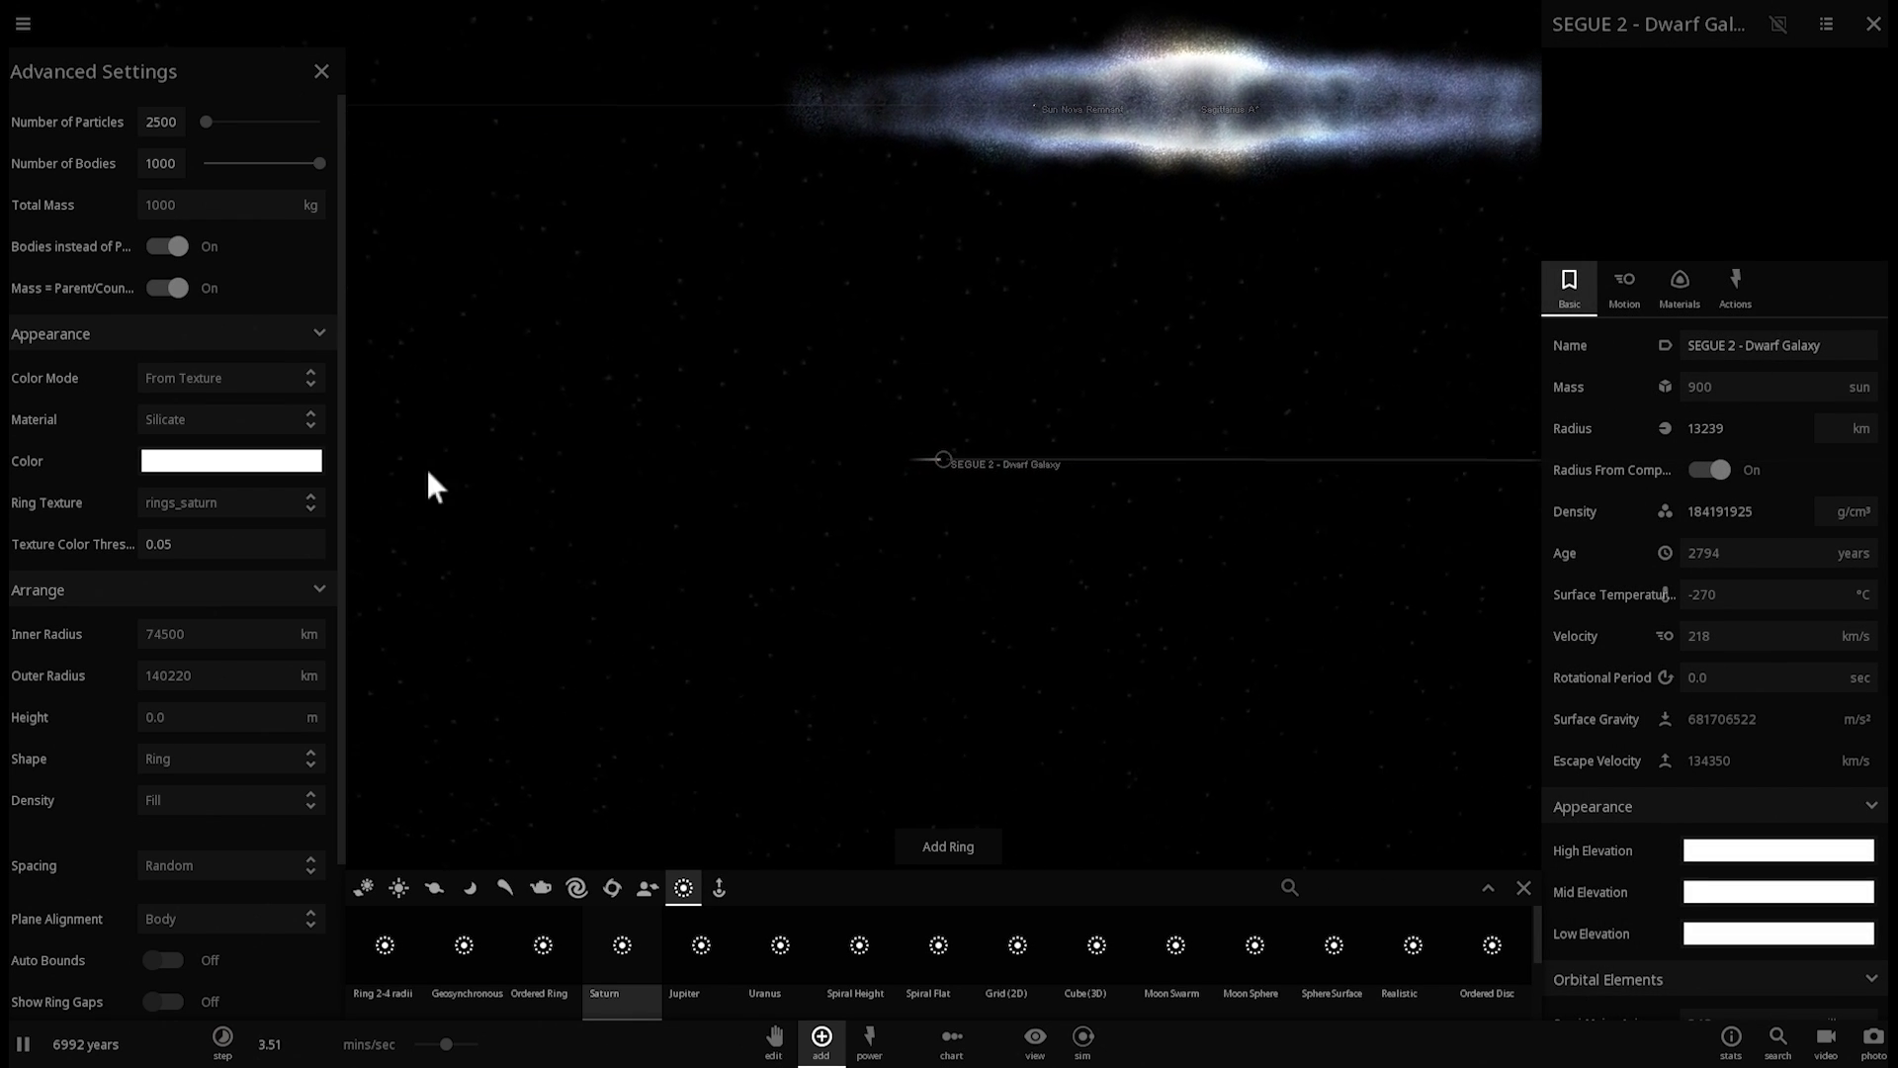
scroll(195, 593, down, 2)
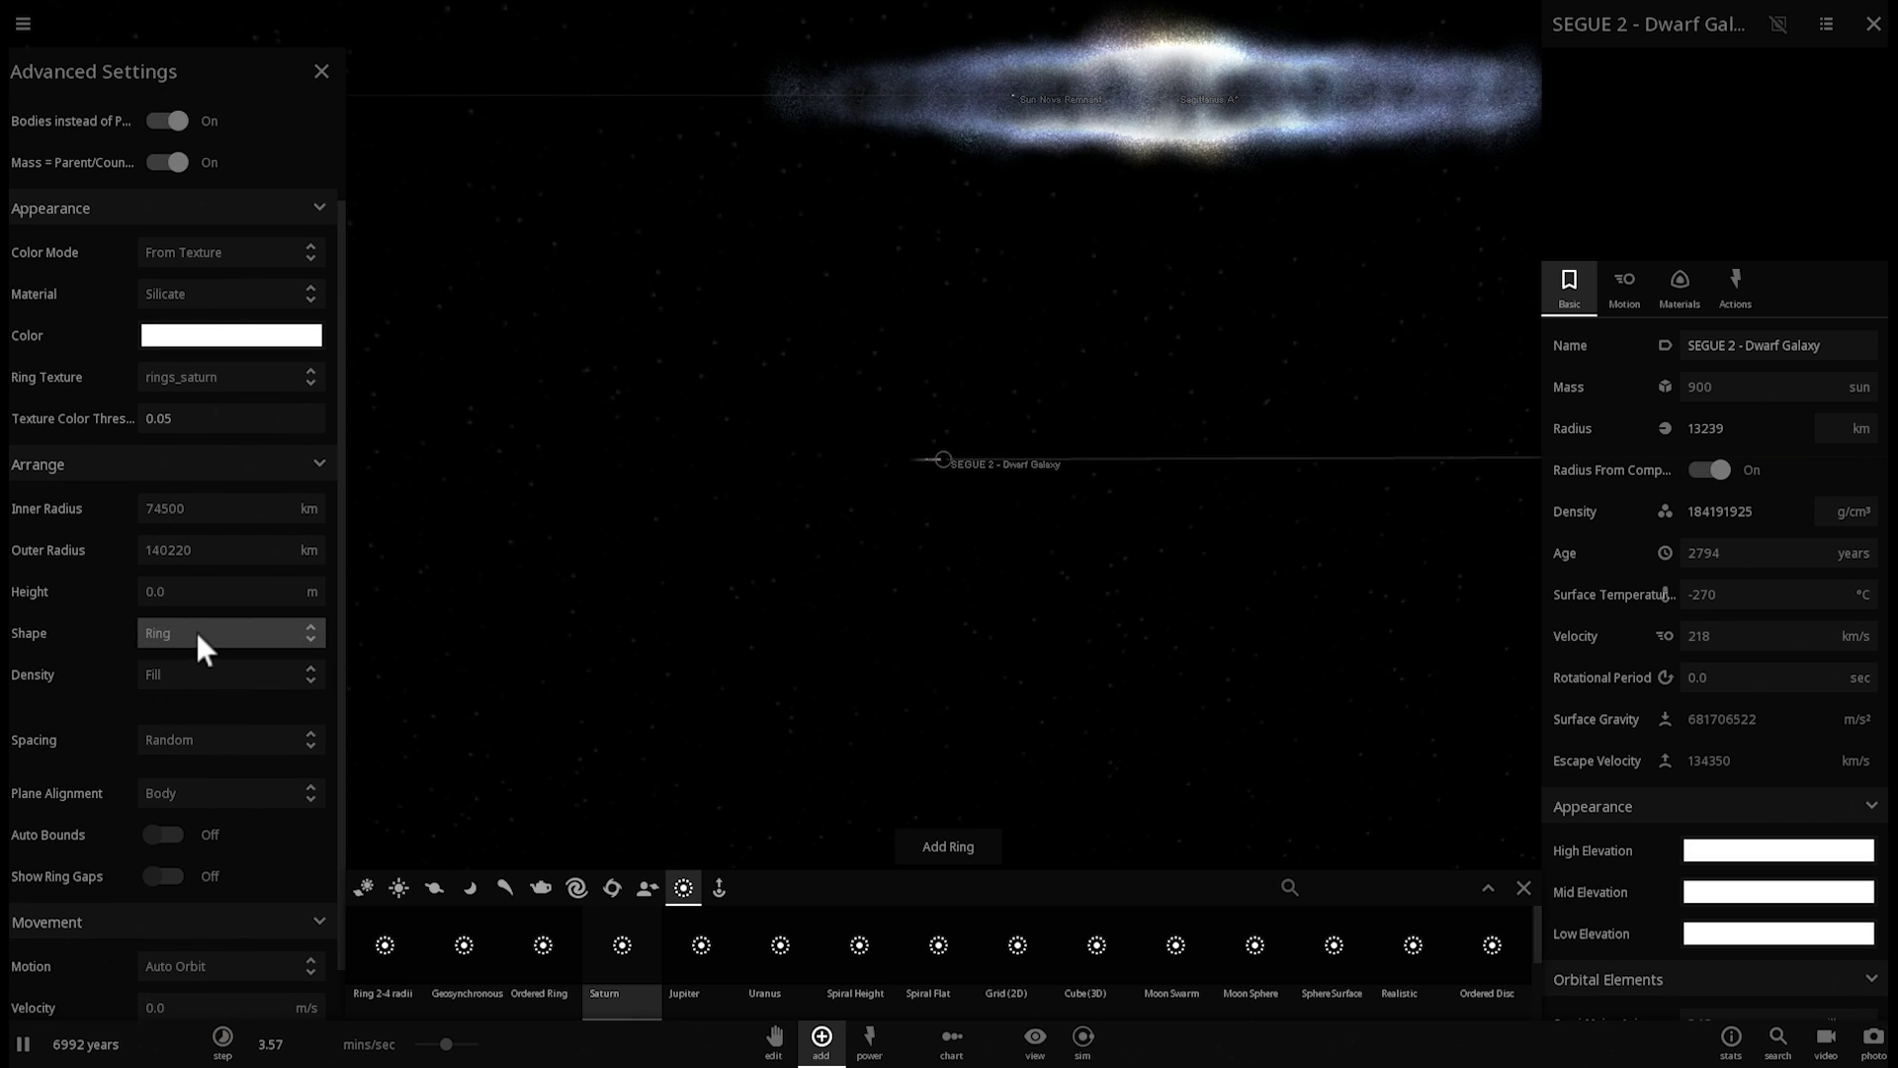
click(195, 640)
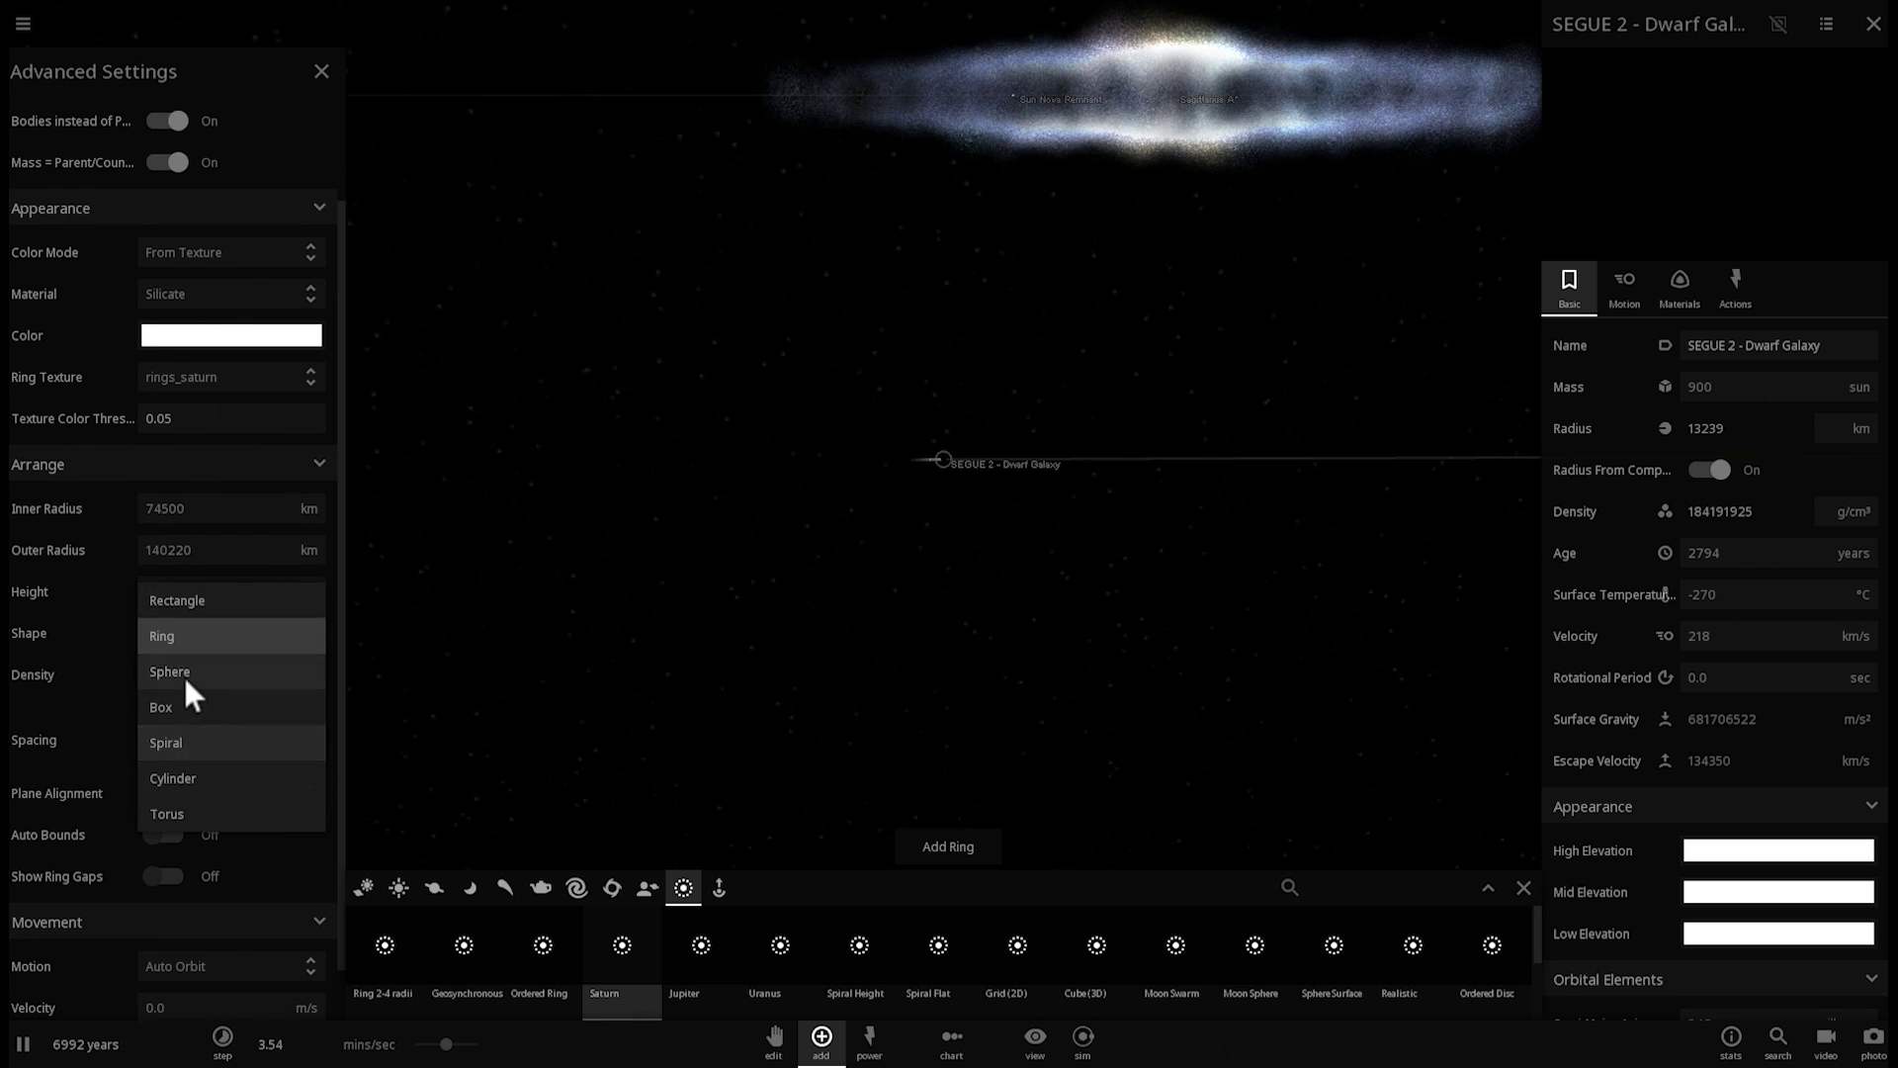
click(182, 672)
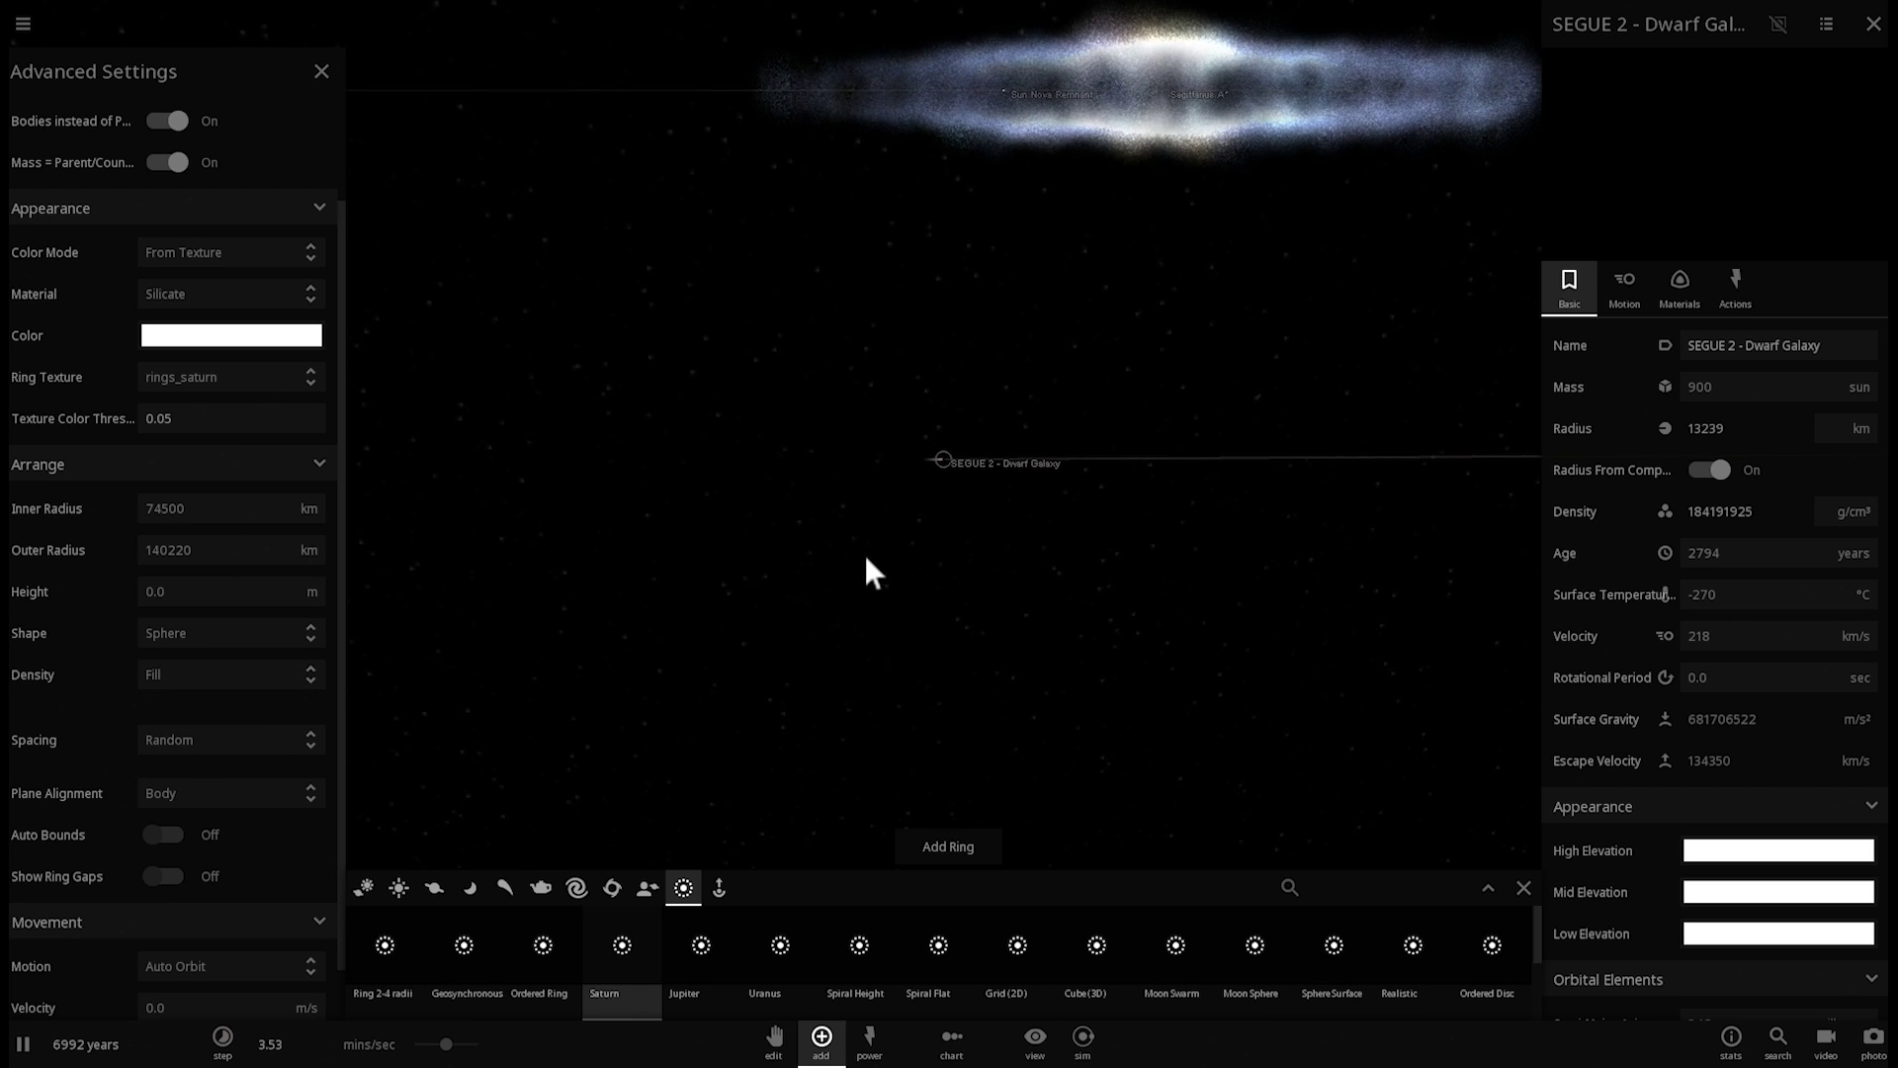
drag(456, 1053, 431, 1054)
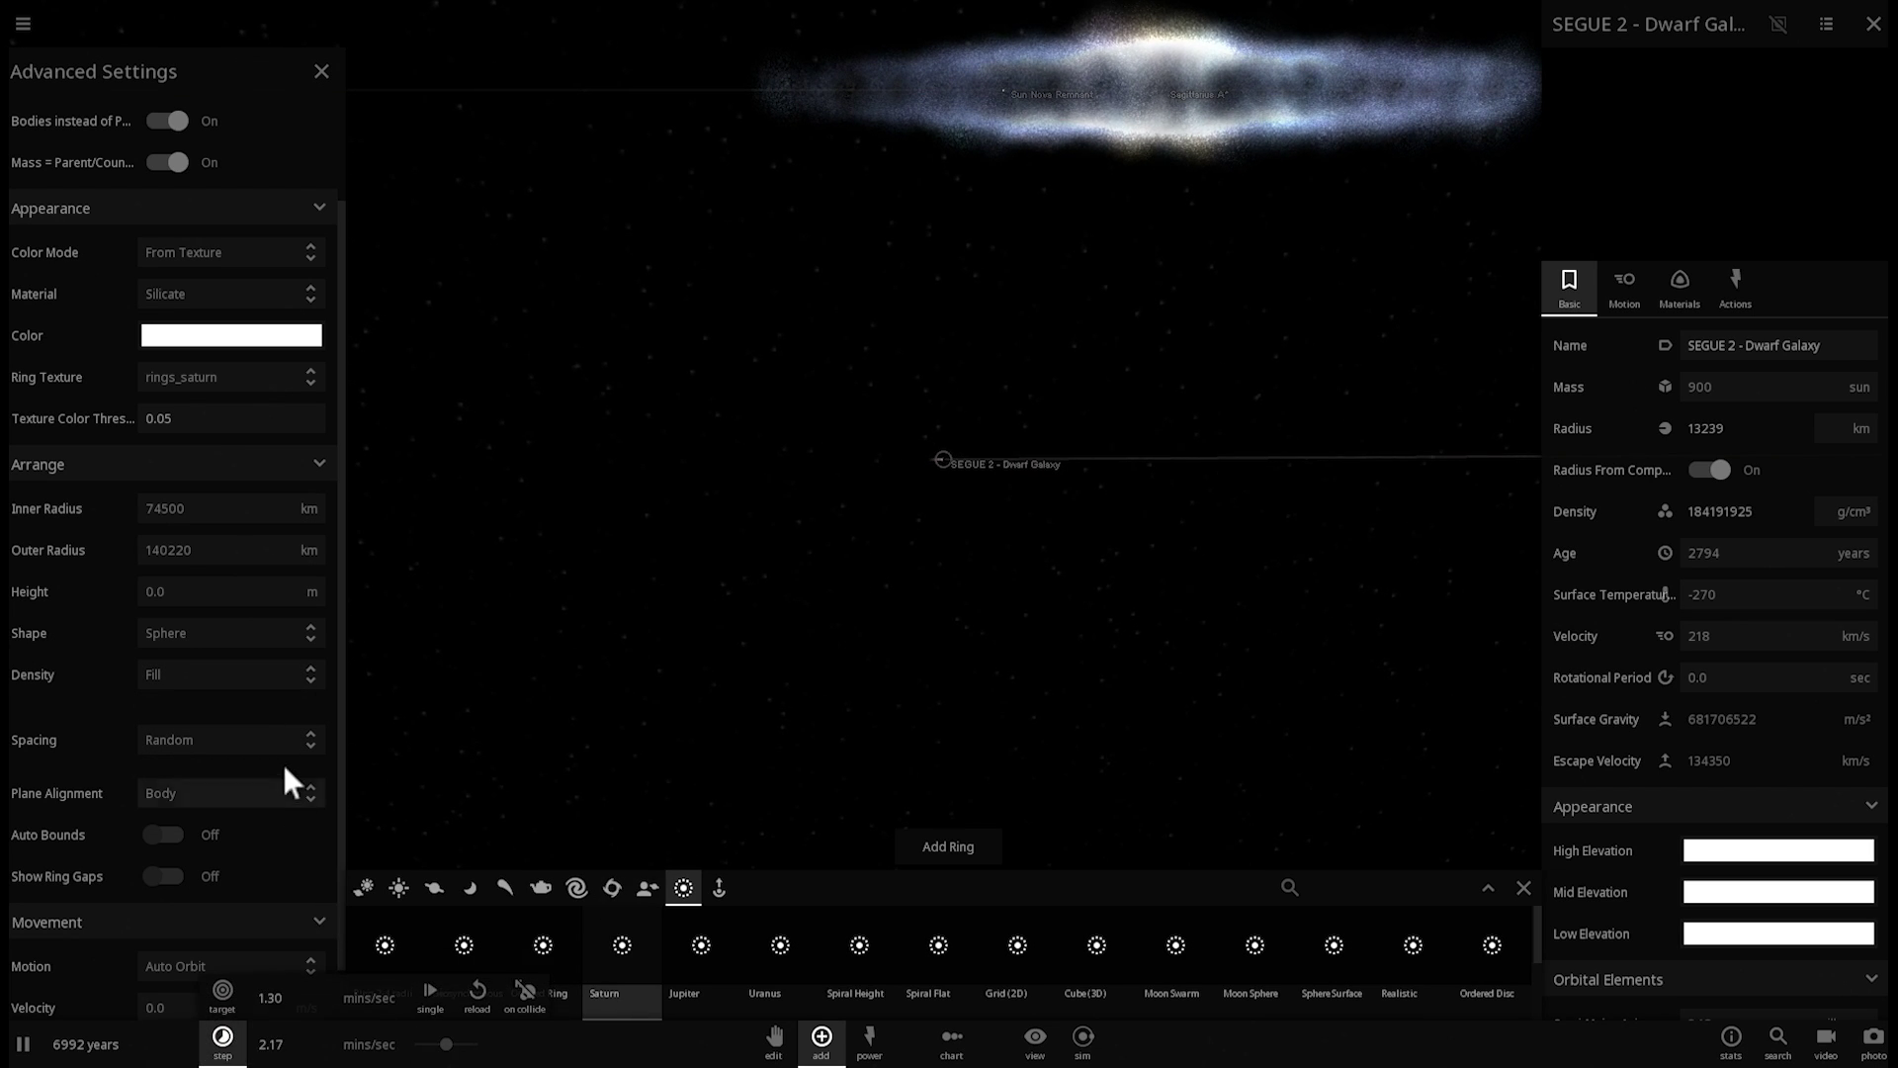
Switch the ring's inner radius to the Radius unit and set it to 100.
click(293, 511)
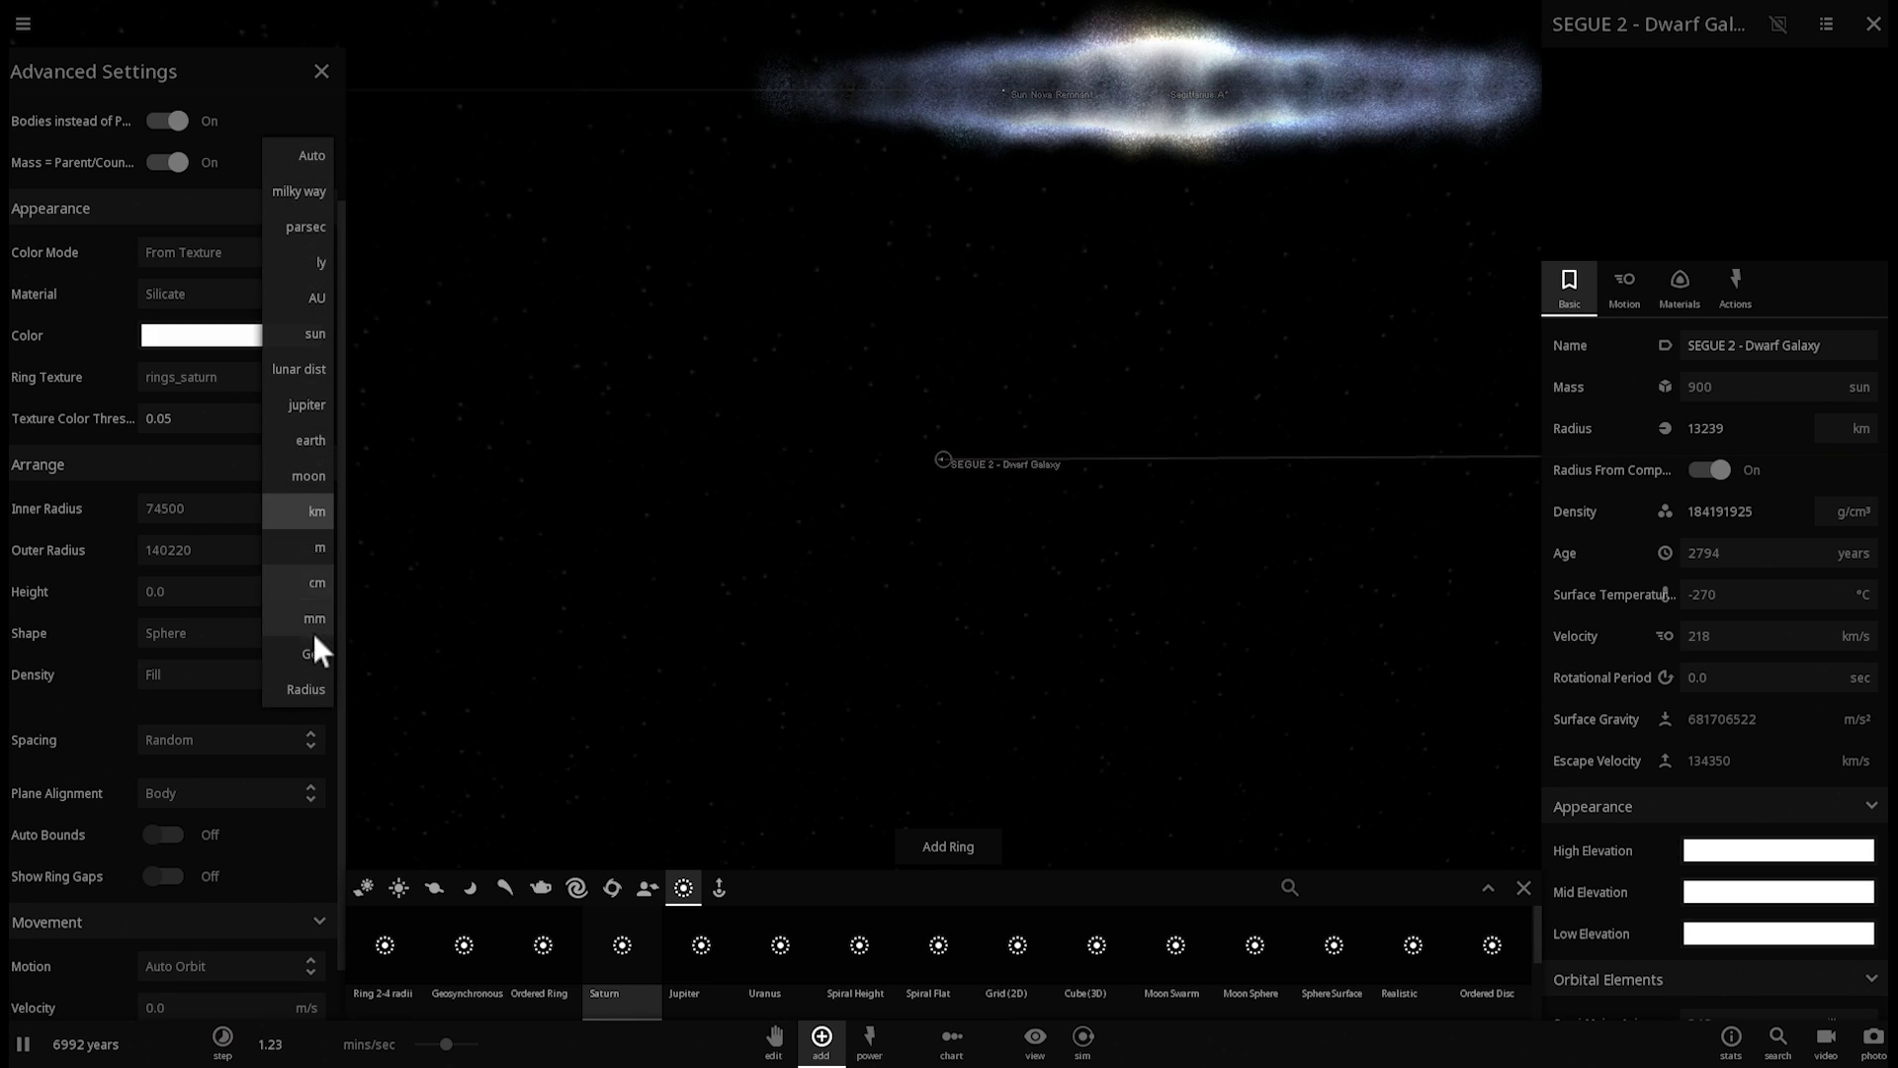
click(306, 686)
click(215, 508)
text(100)
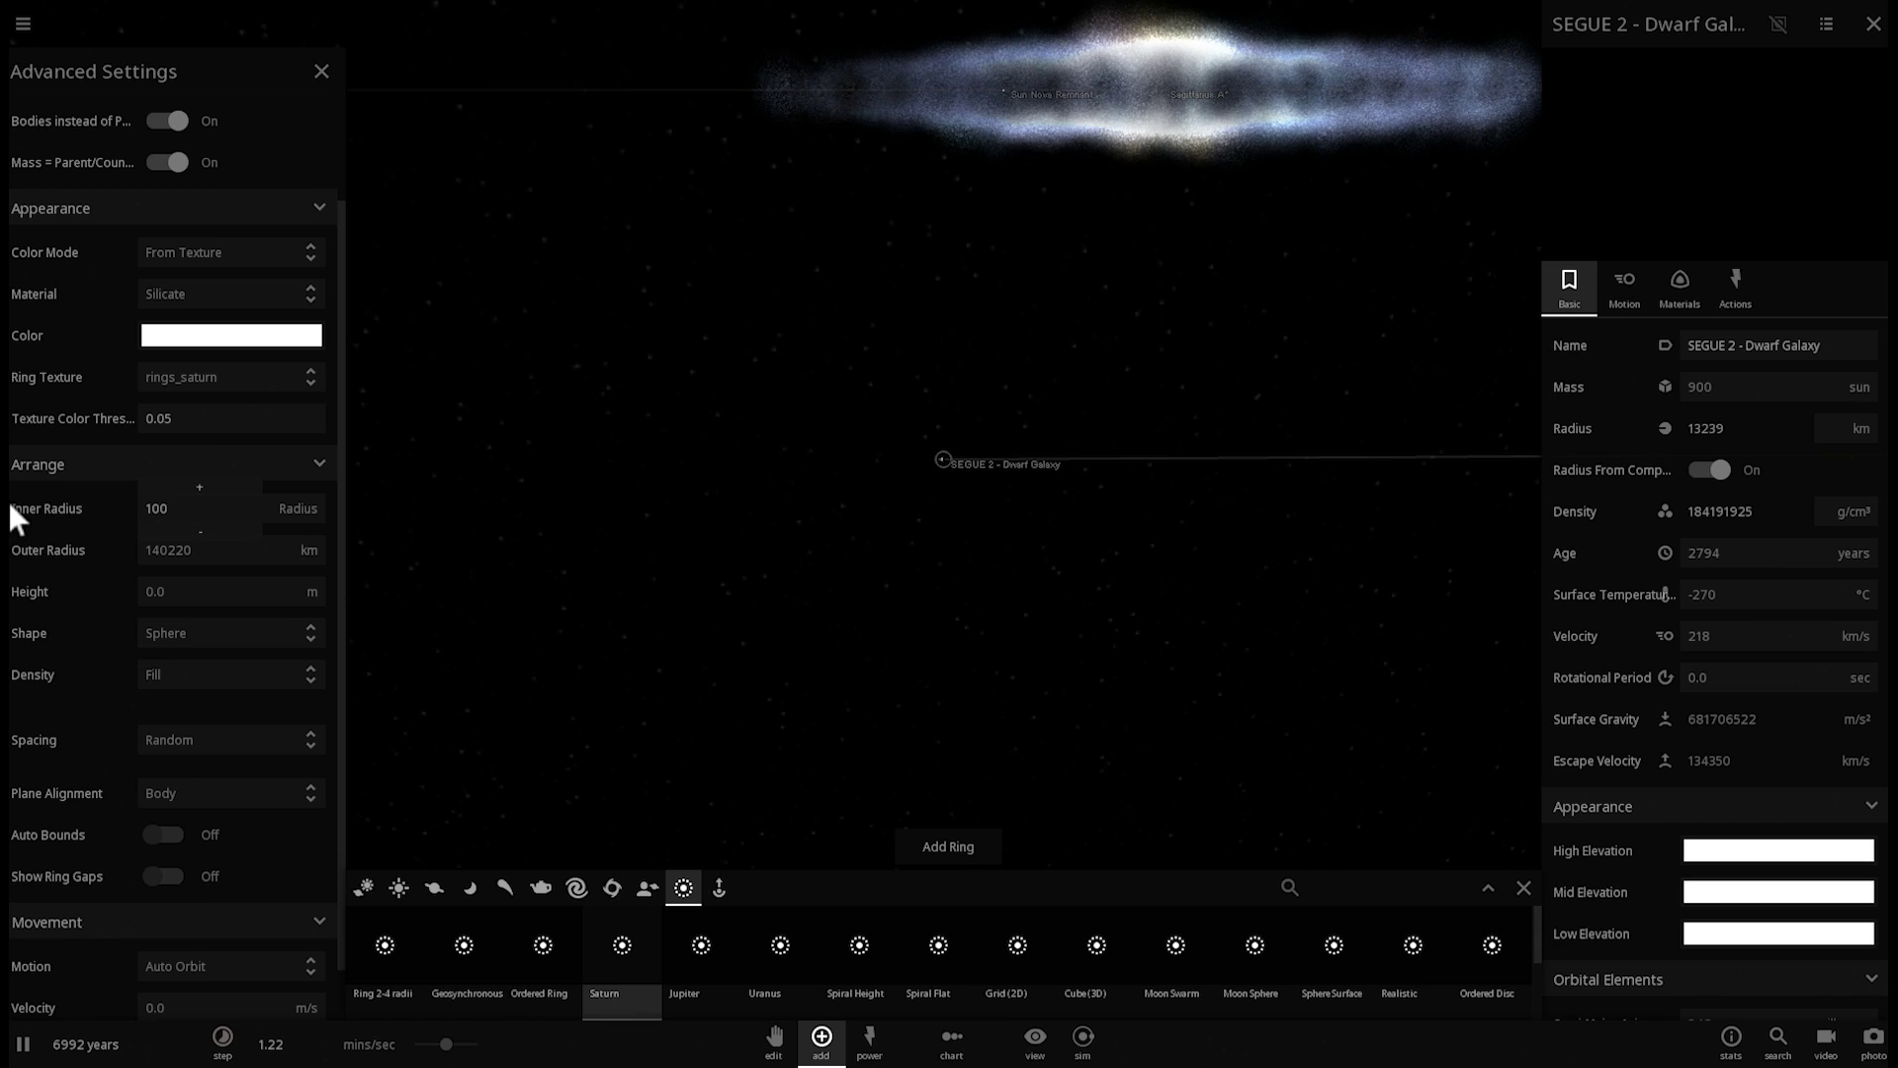
Switch the ring's outer radius to the Radius unit and set it to 100000.
click(289, 551)
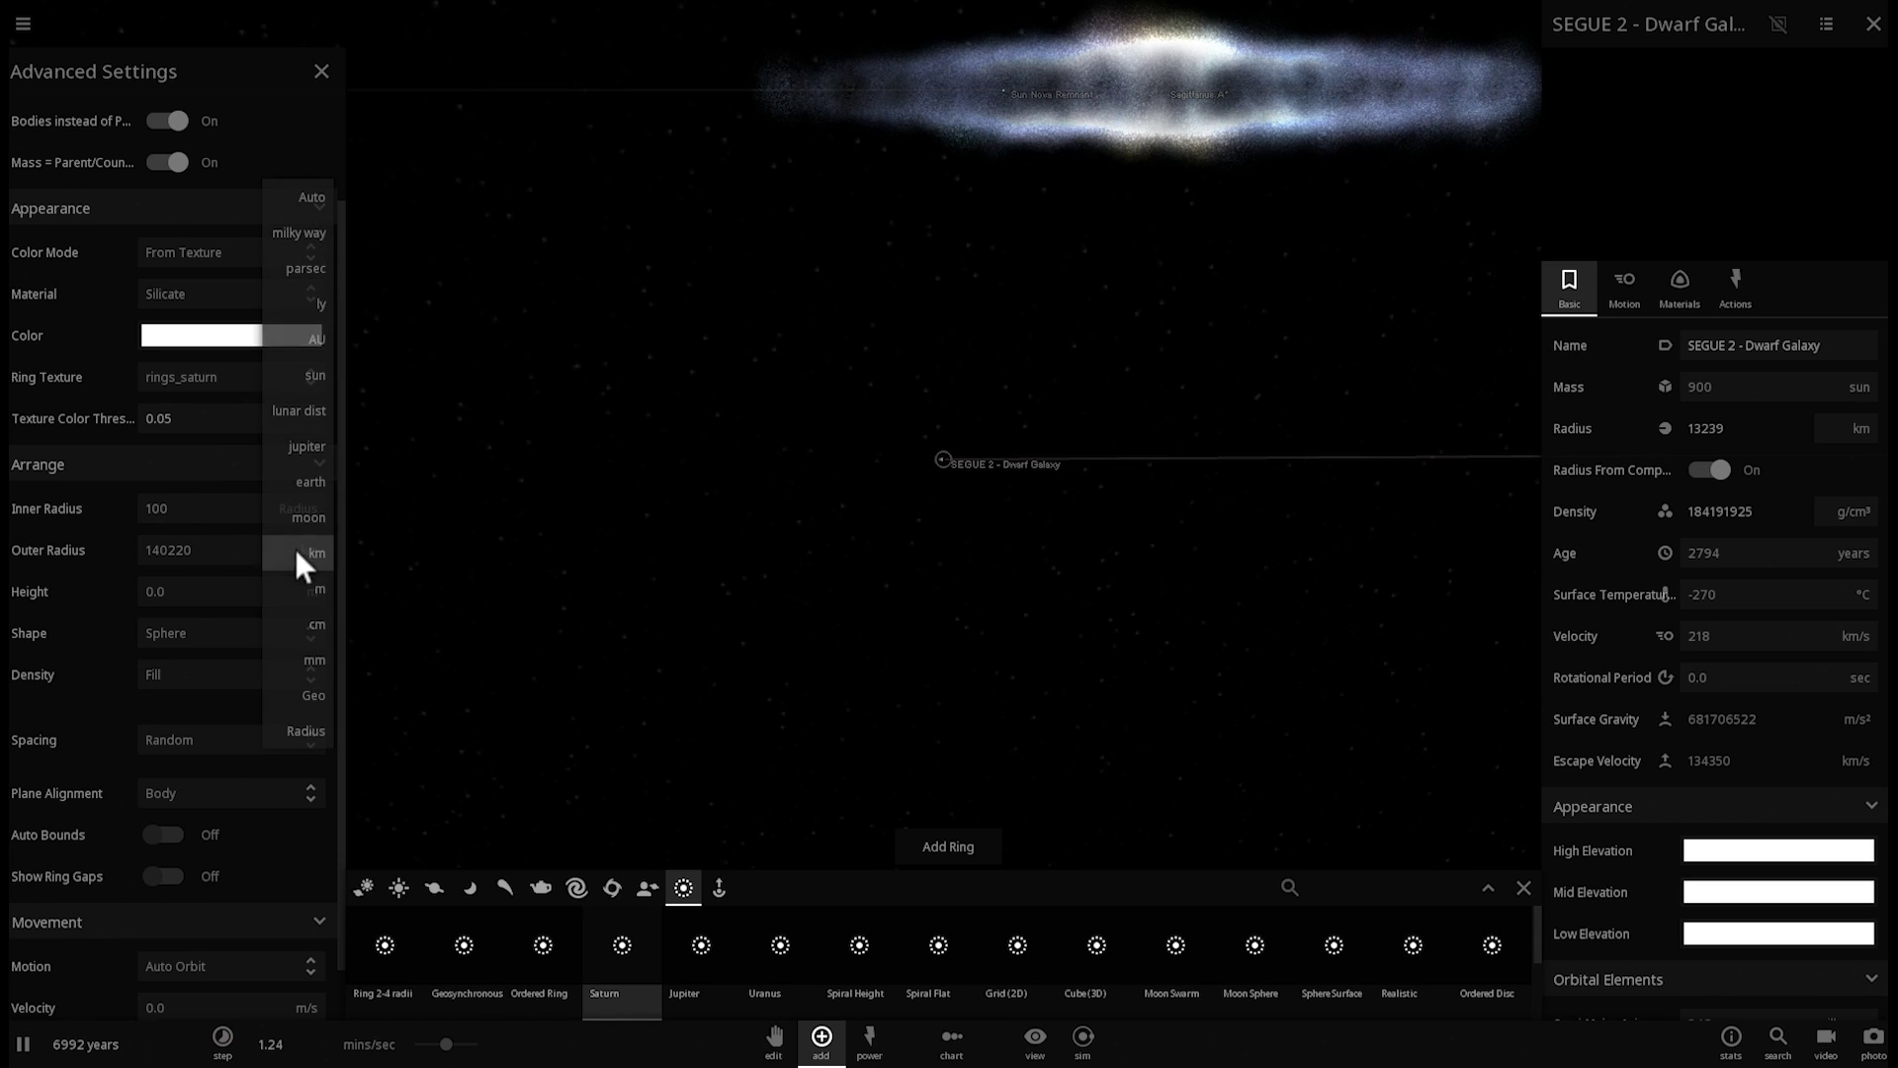
click(309, 733)
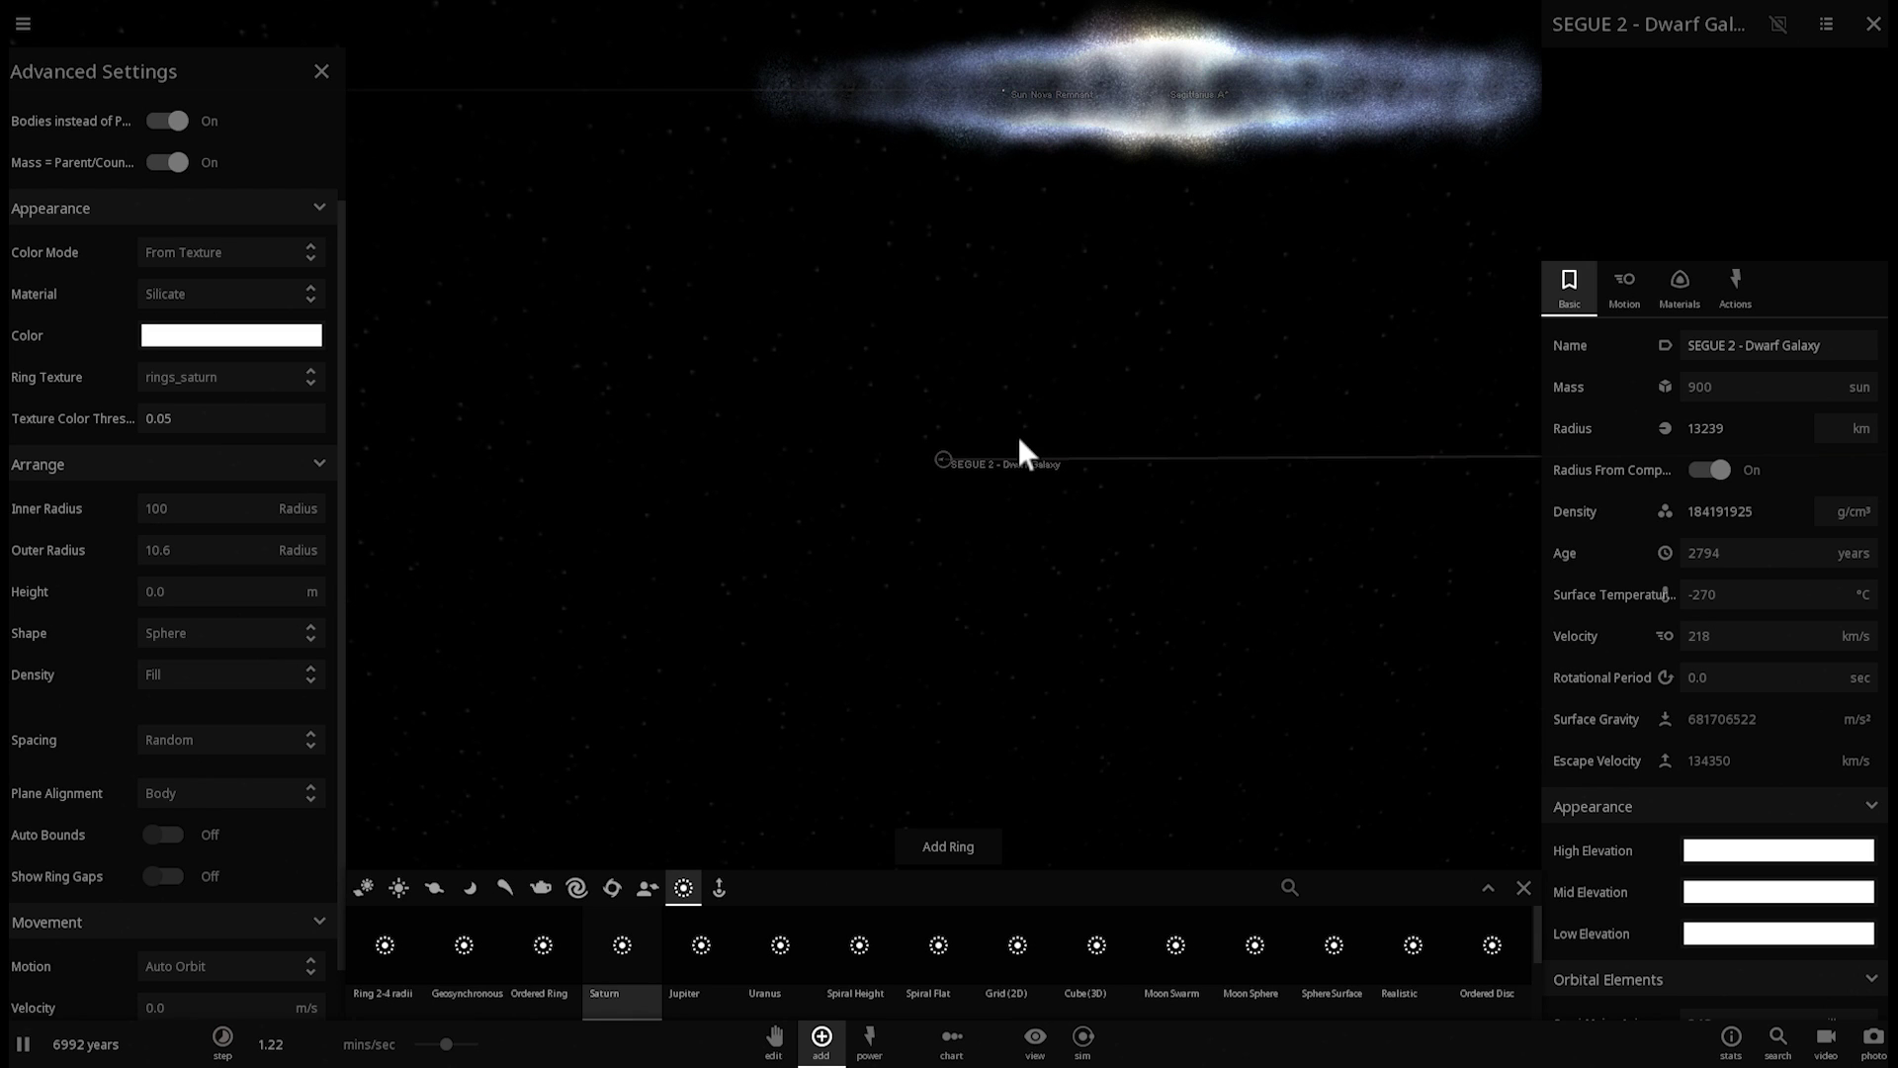
right_drag(1020, 439, 1042, 444)
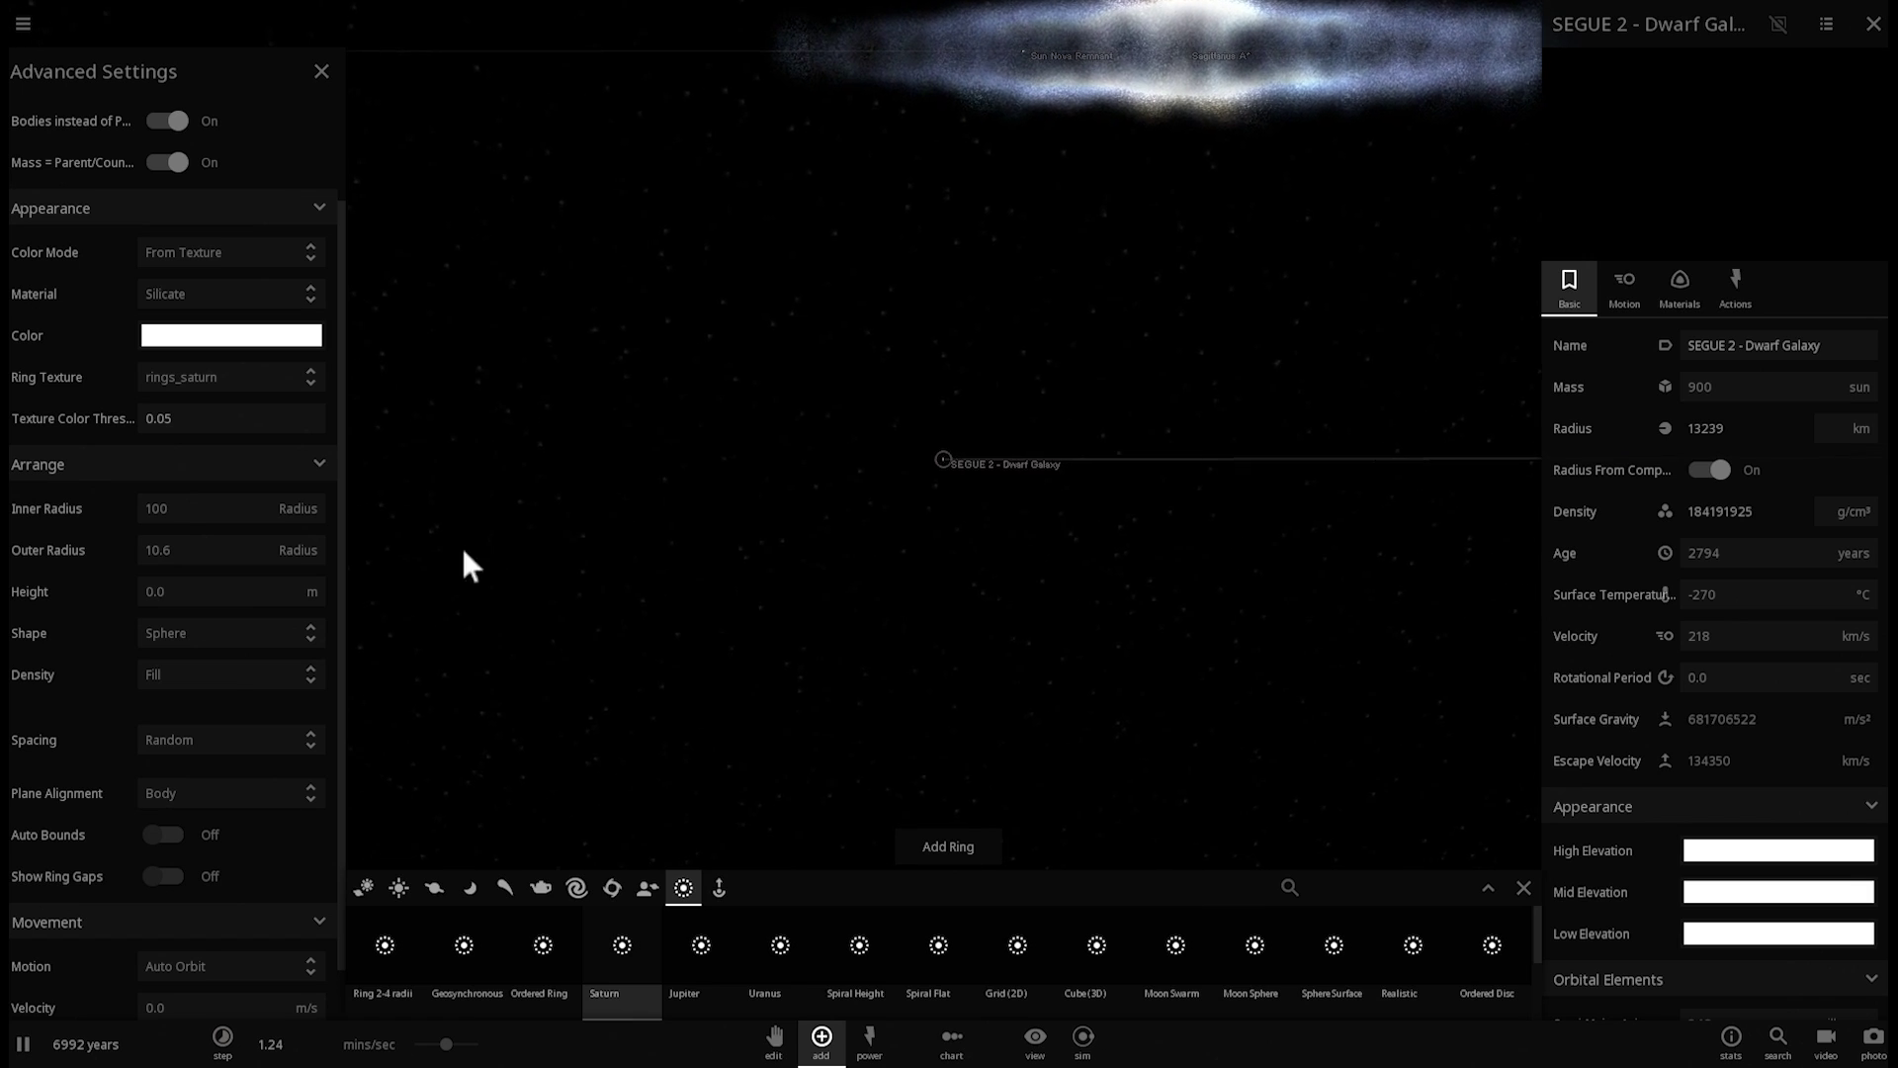
click(205, 552)
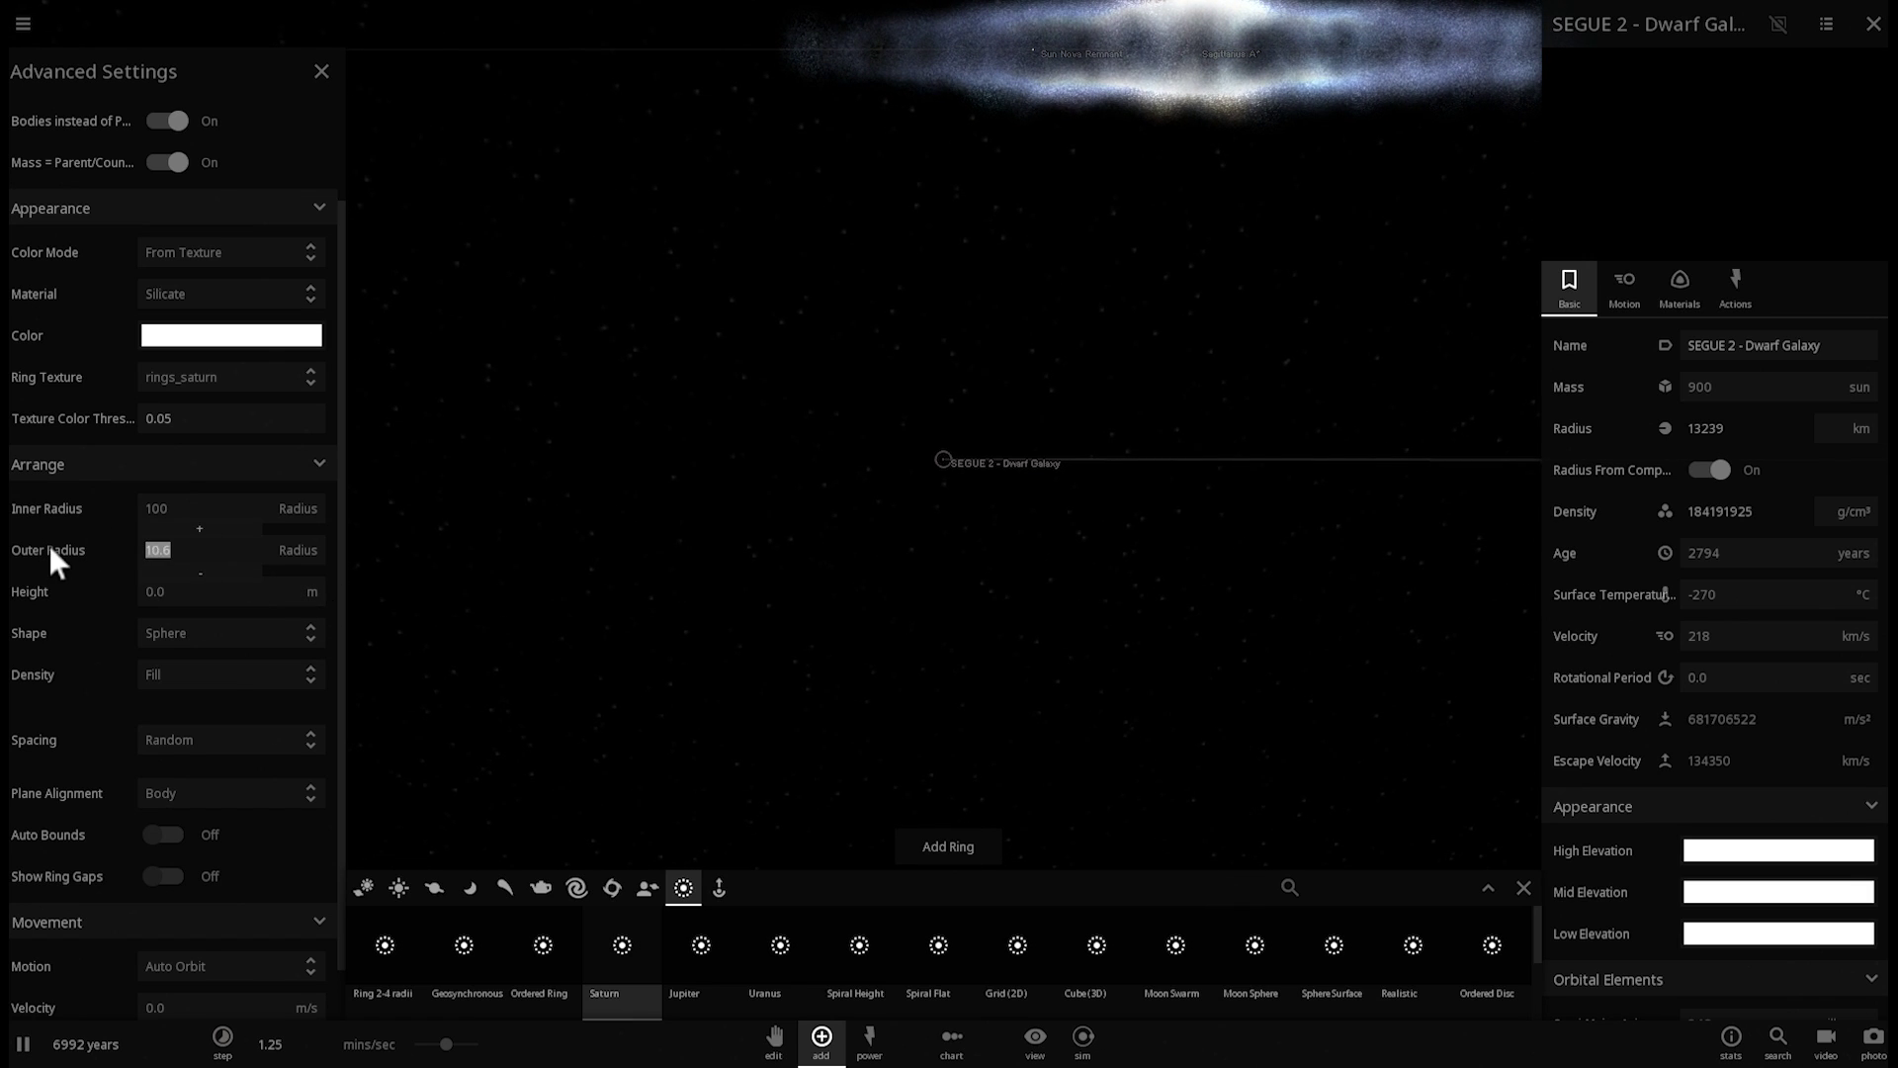
text(100000)
key(Return)
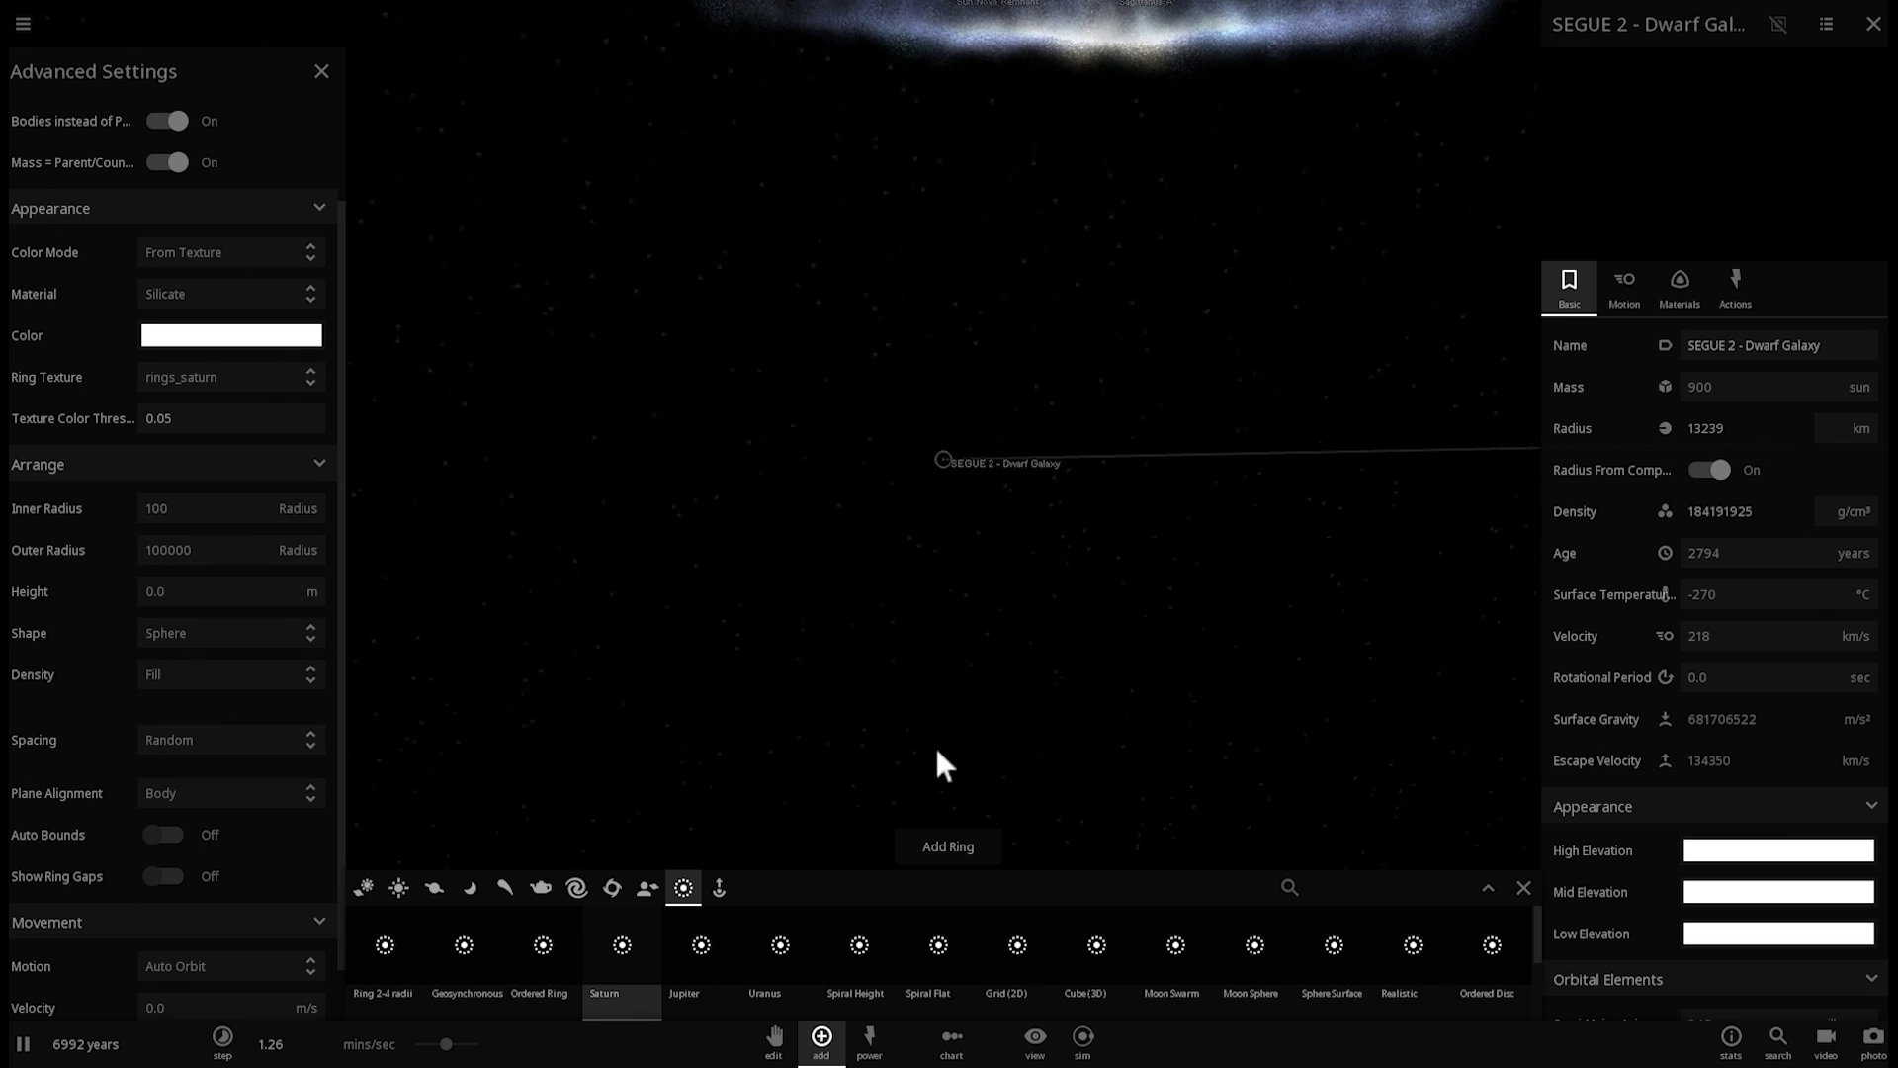
Add the configured ring of bodies around the SEGUE 2 dwarf galaxy's black hole and pause the simulation.
click(935, 849)
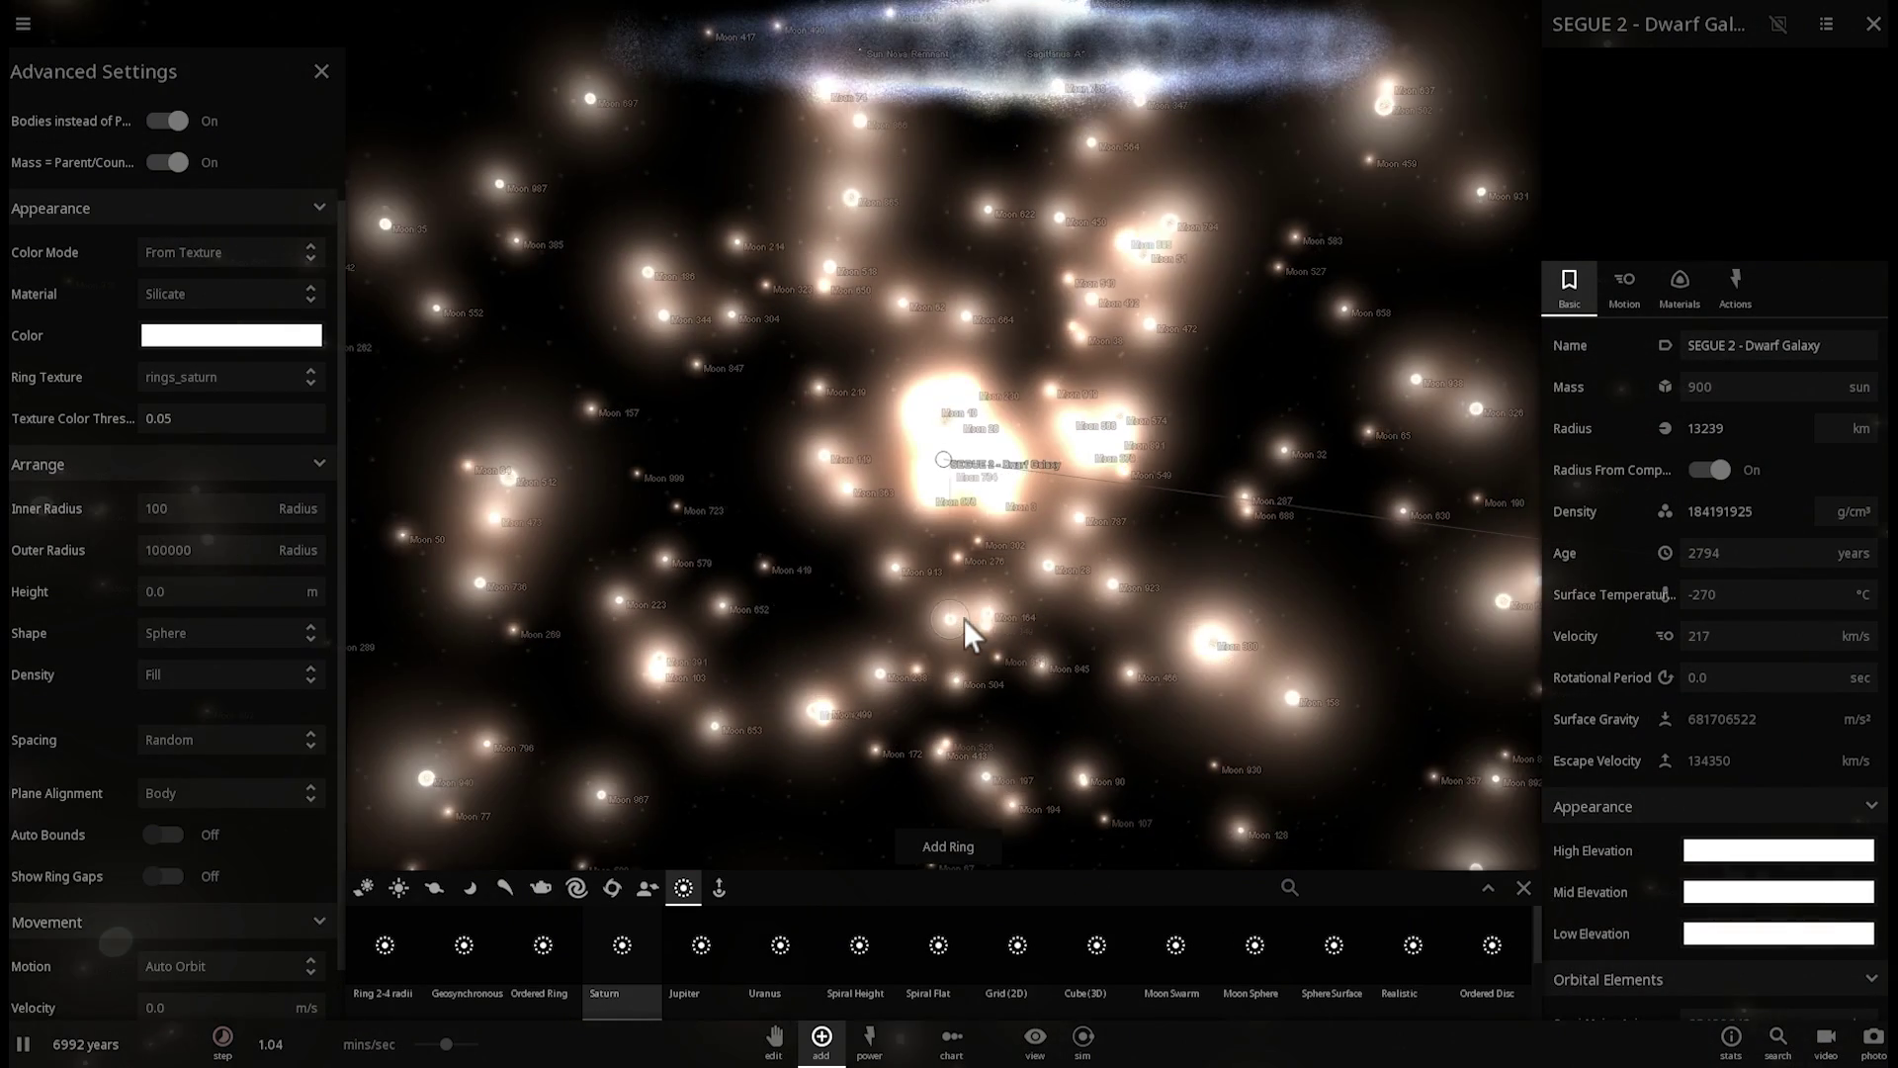
key(space)
scroll(953, 617, down, 5)
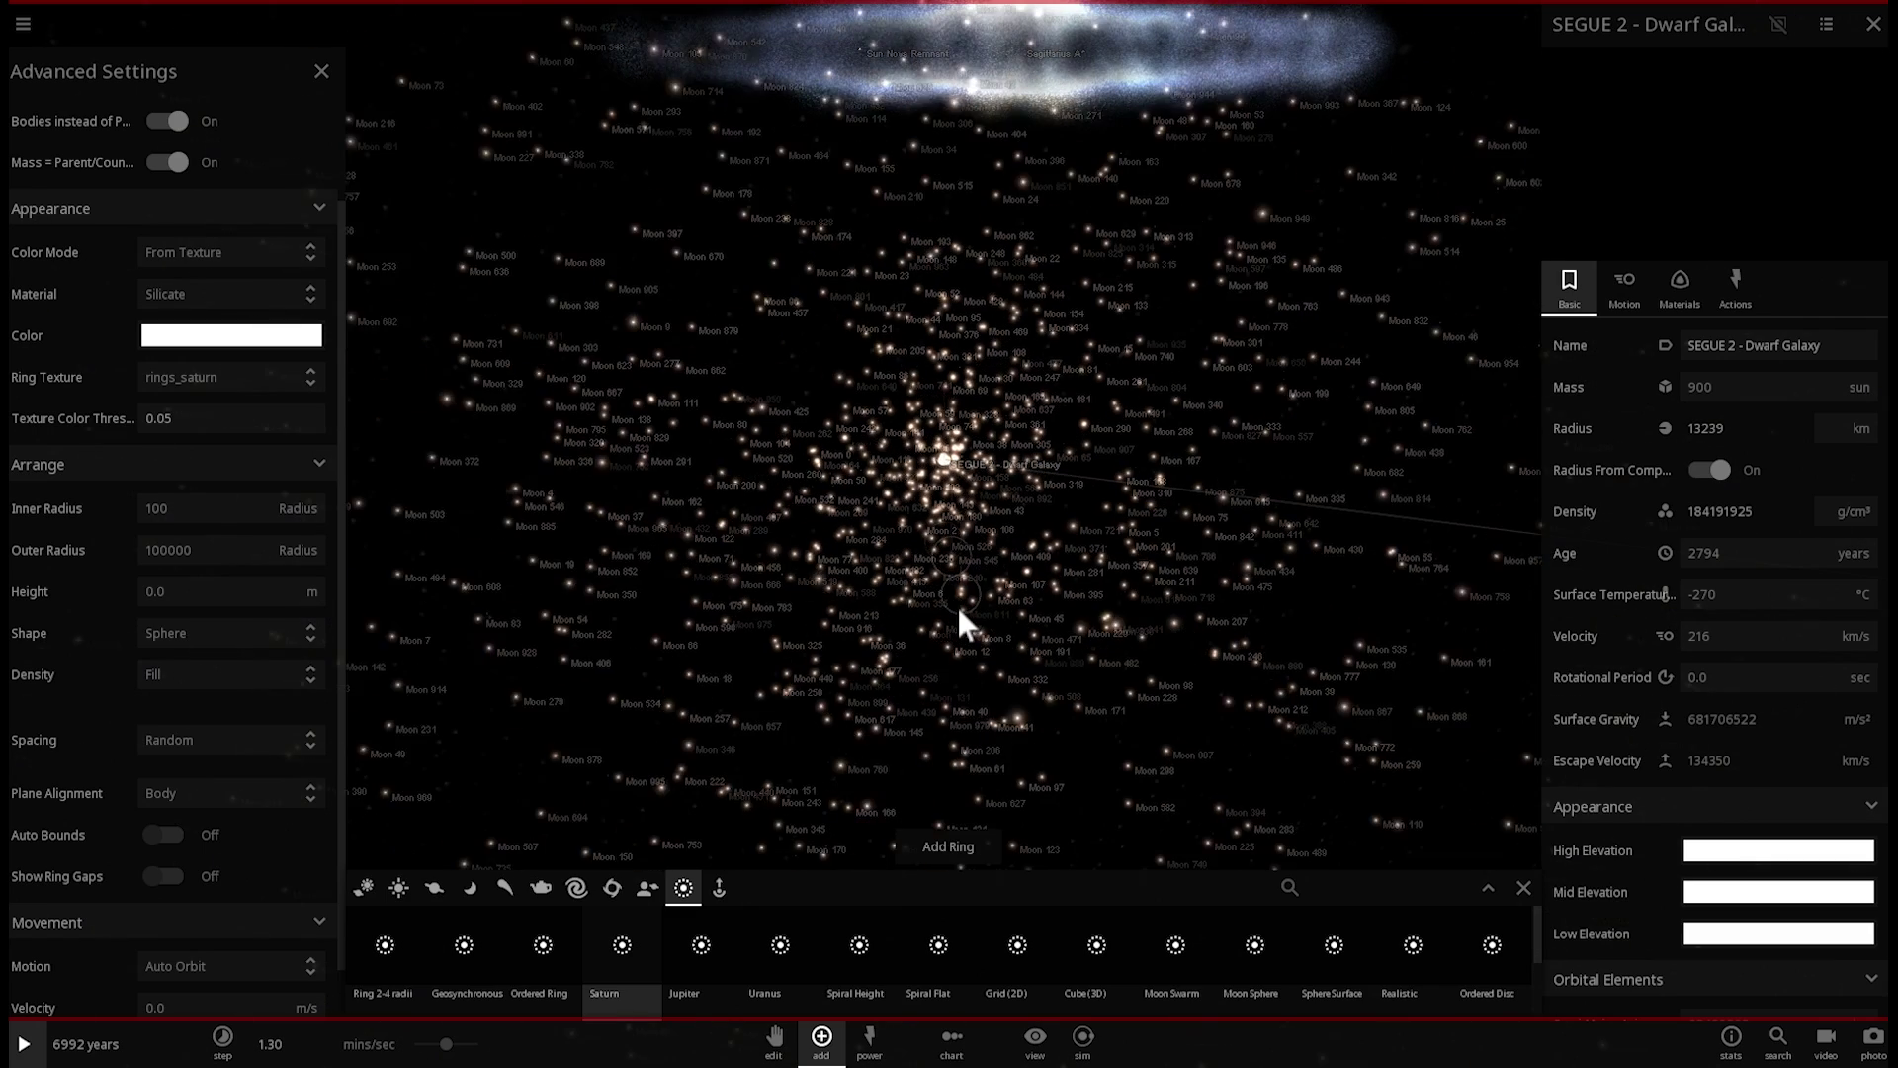
scroll(958, 607, down, 5)
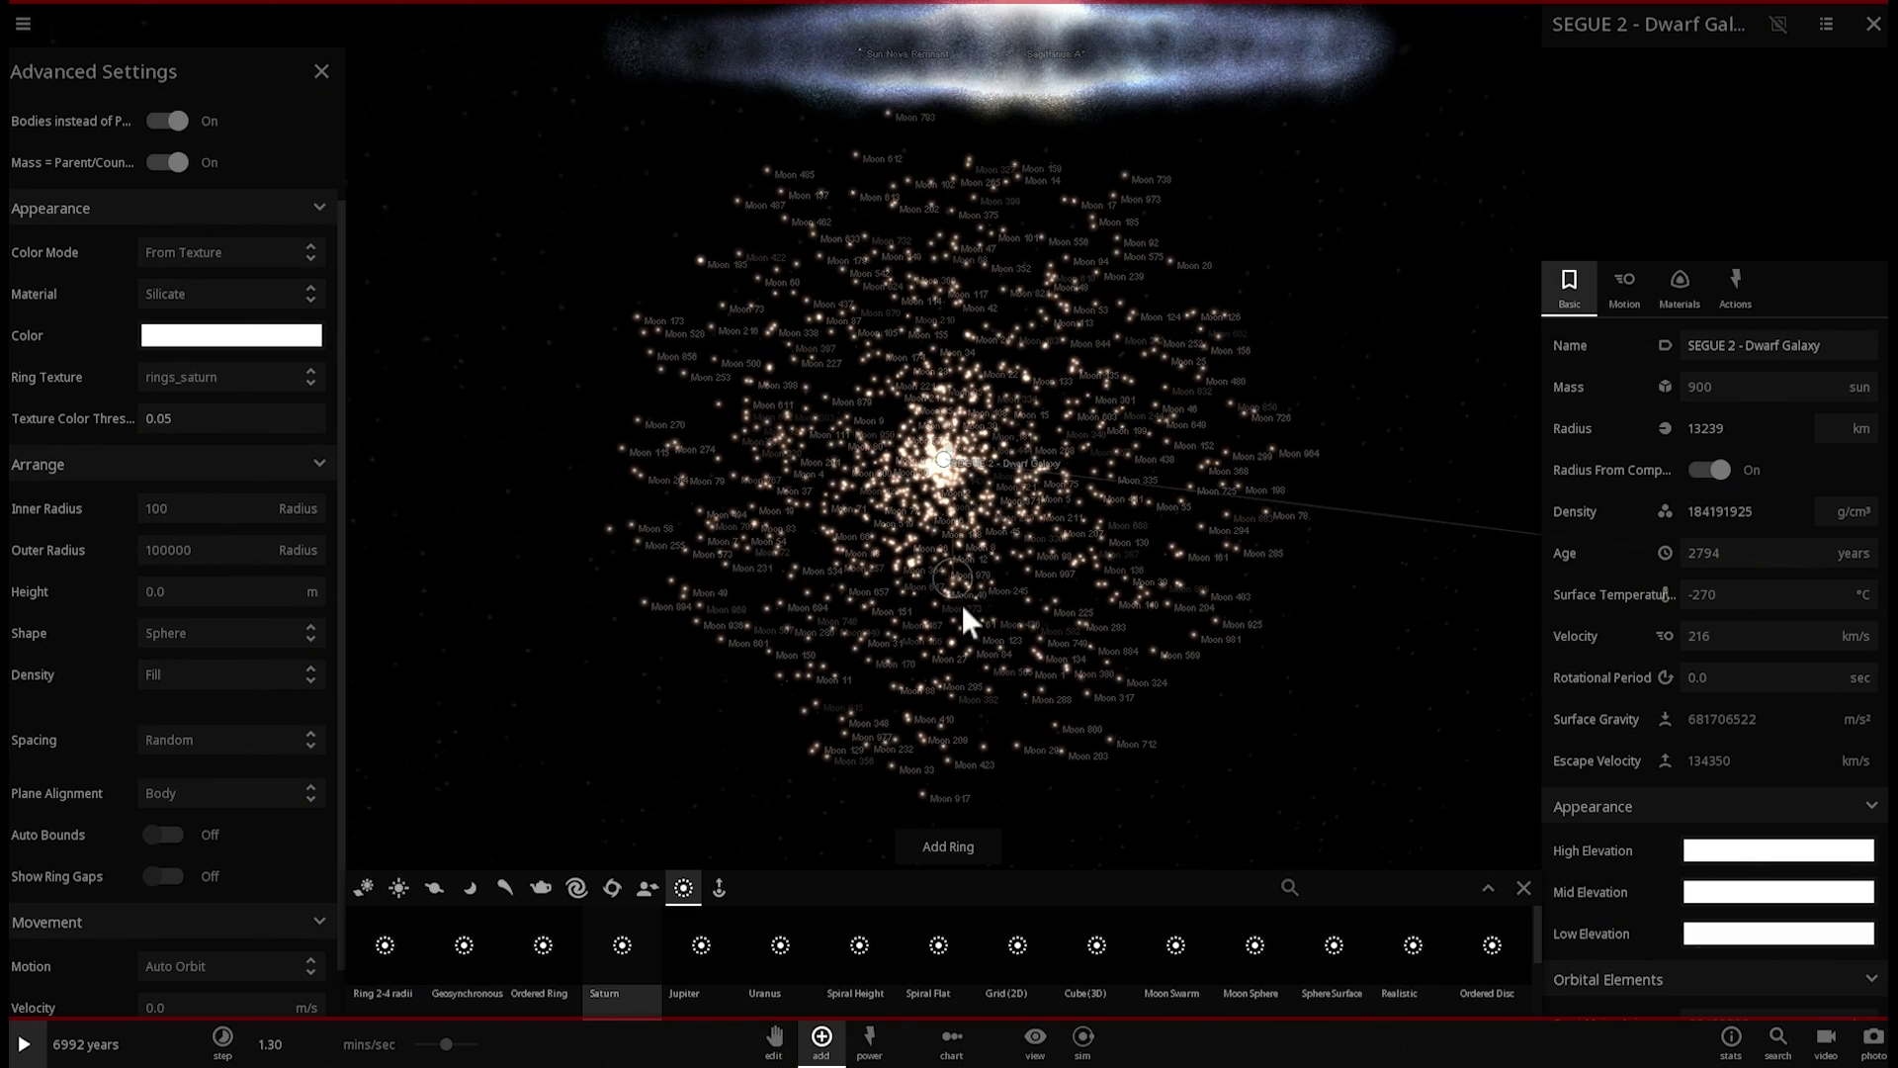
right_drag(961, 602, 988, 566)
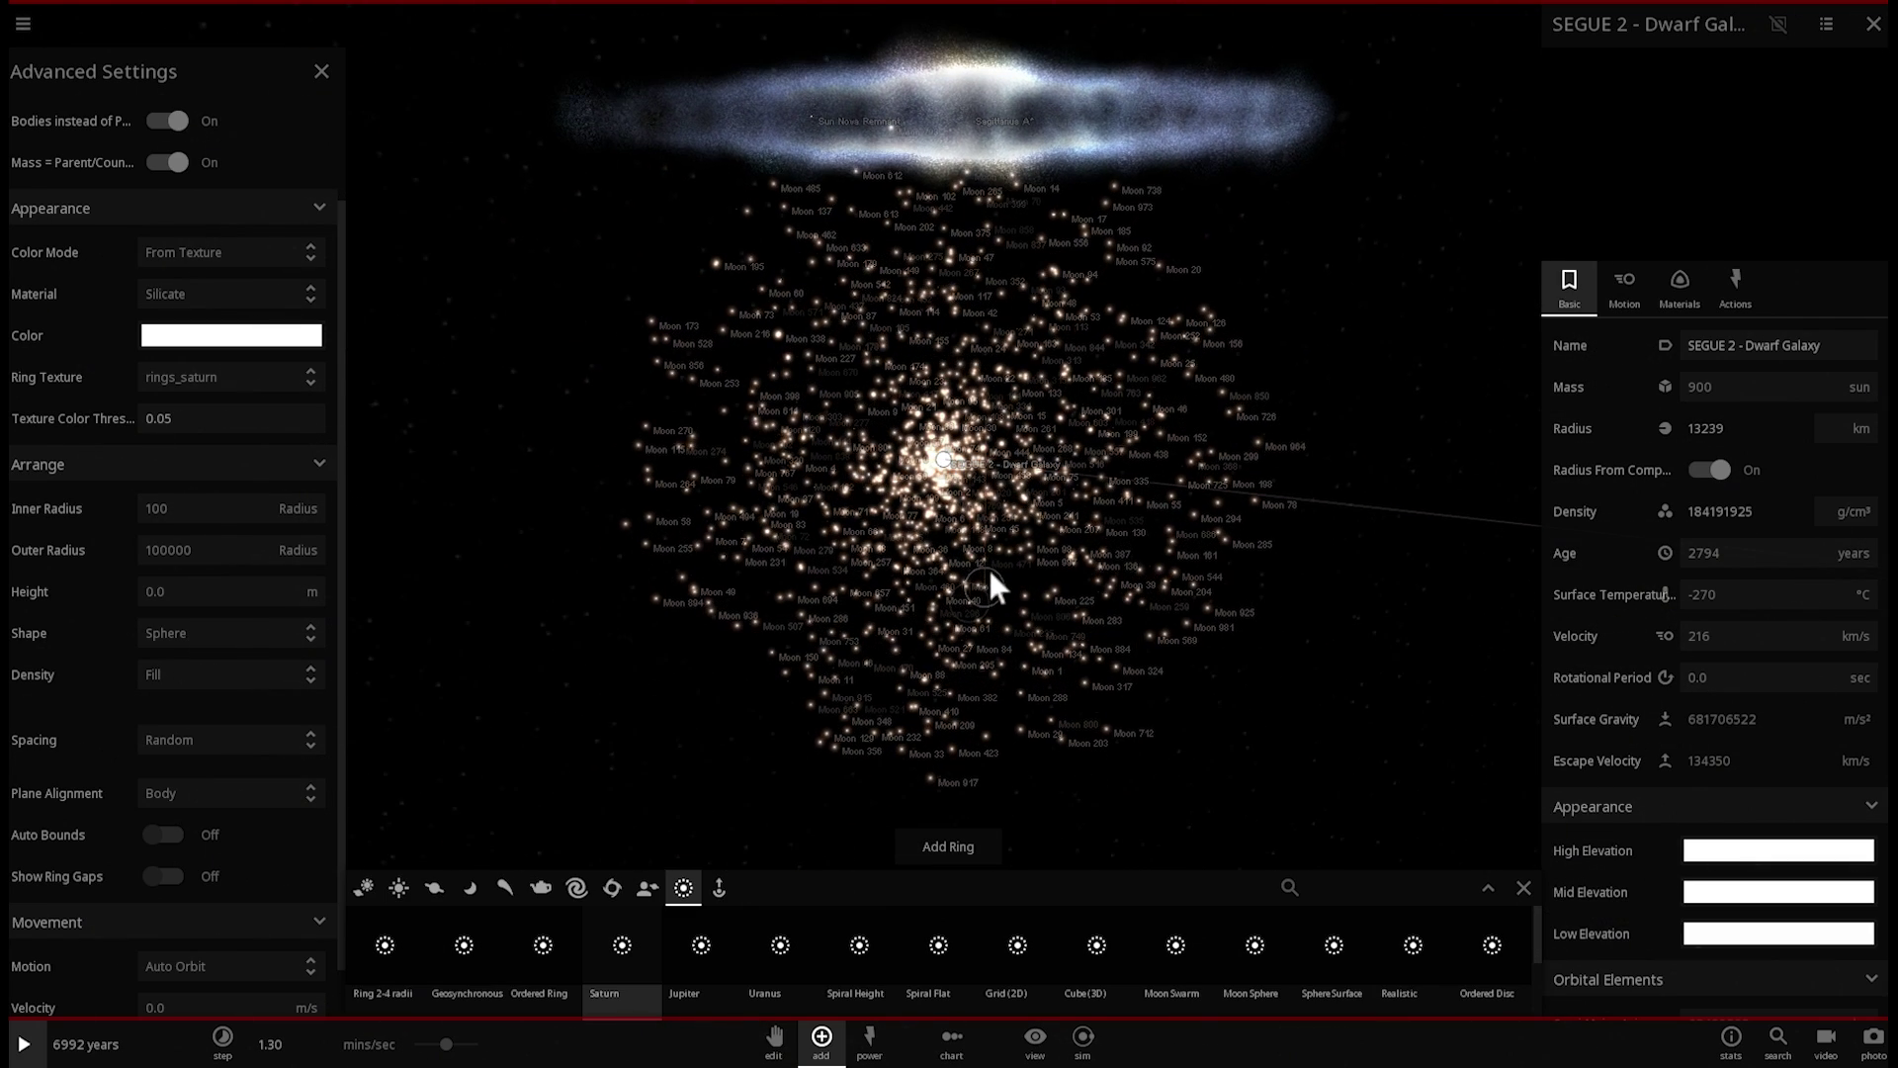
Close the advanced ring settings and examine the spherical swarm and its dense core from different distances and angles.
click(320, 72)
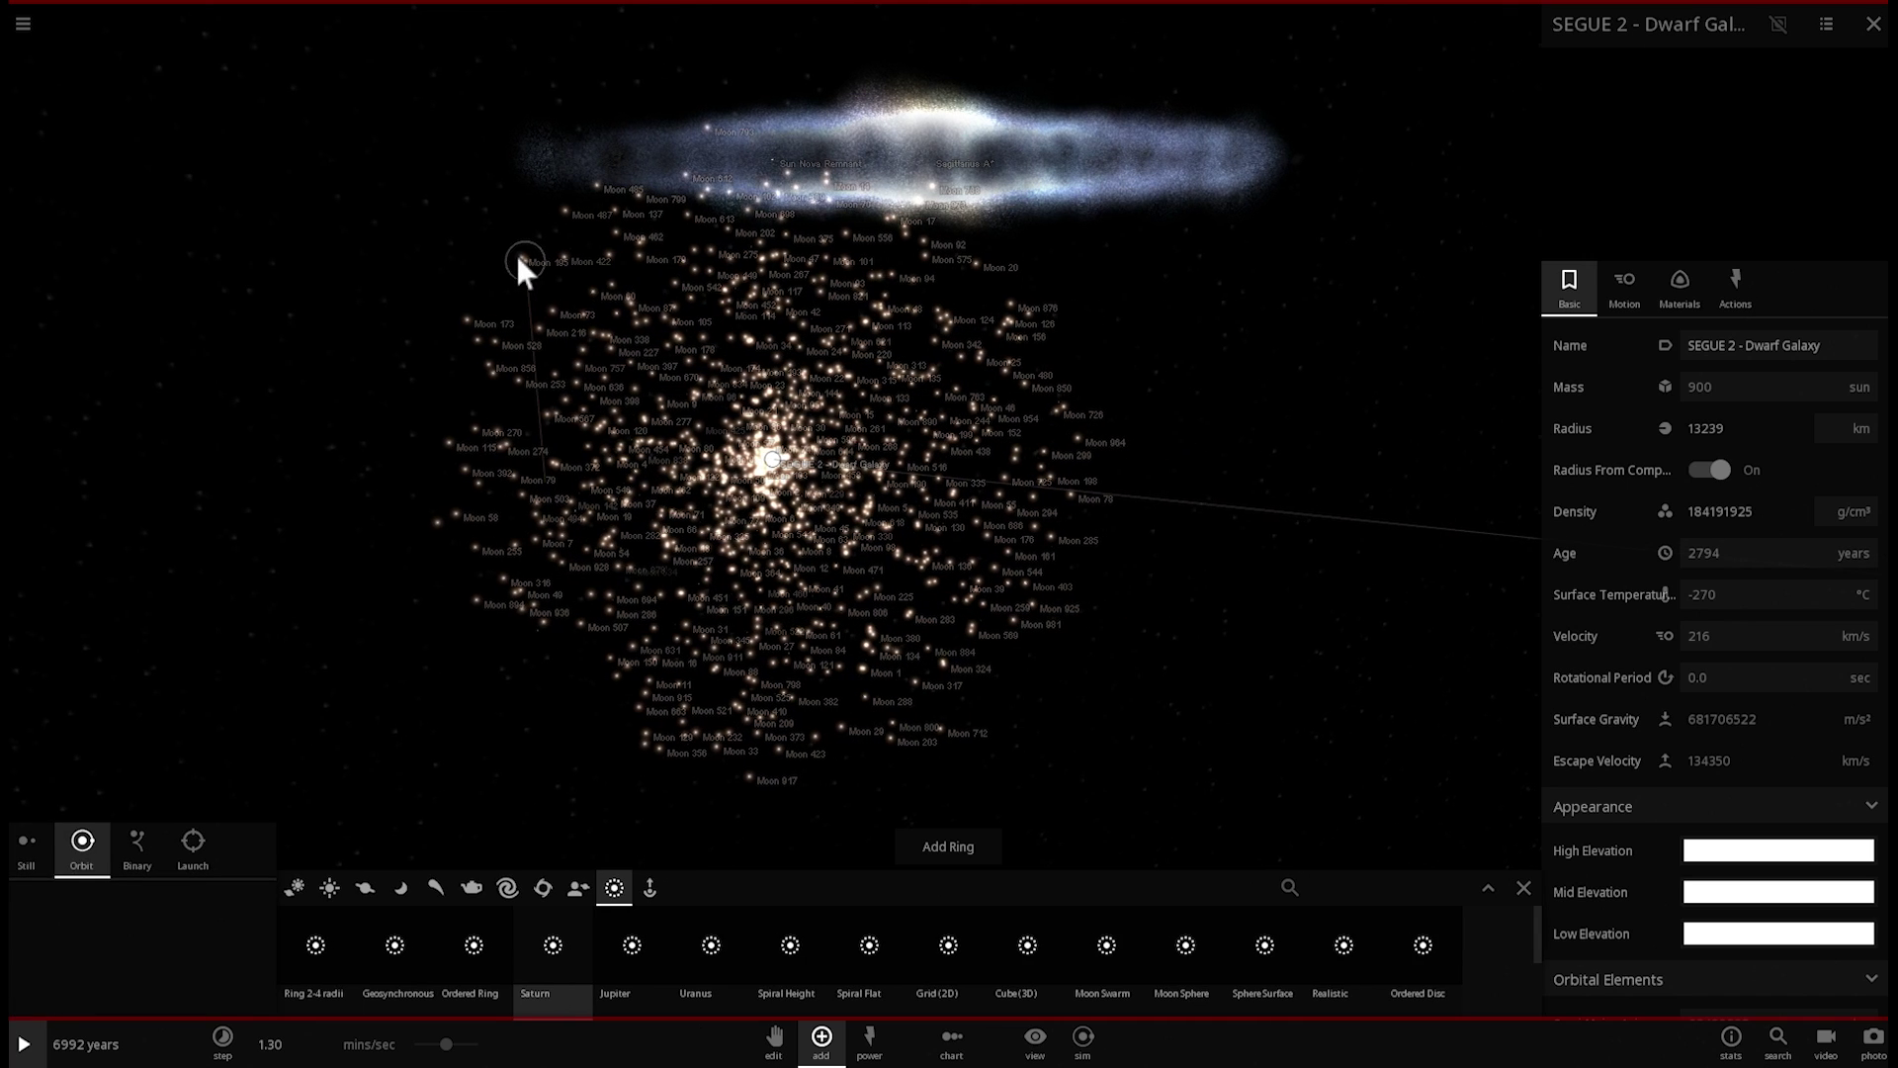
drag(518, 259, 595, 279)
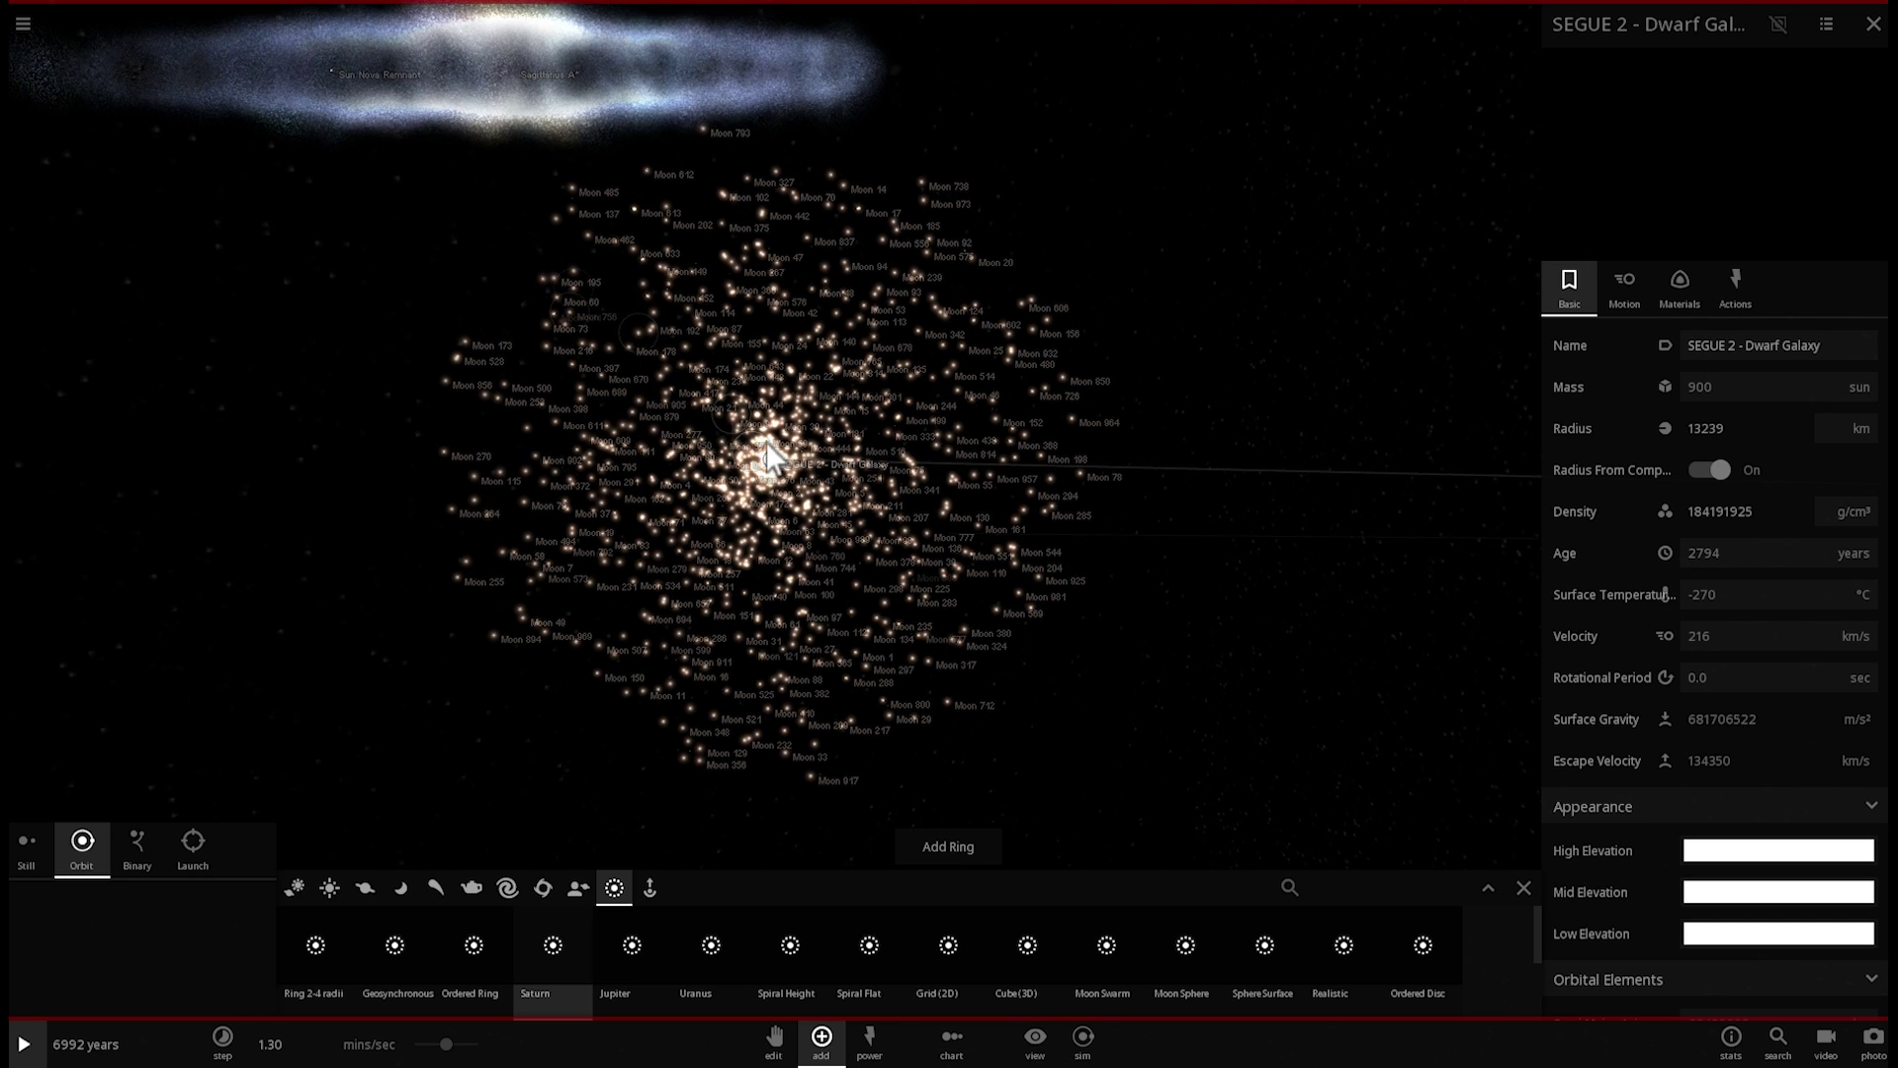
scroll(767, 458, down, 3)
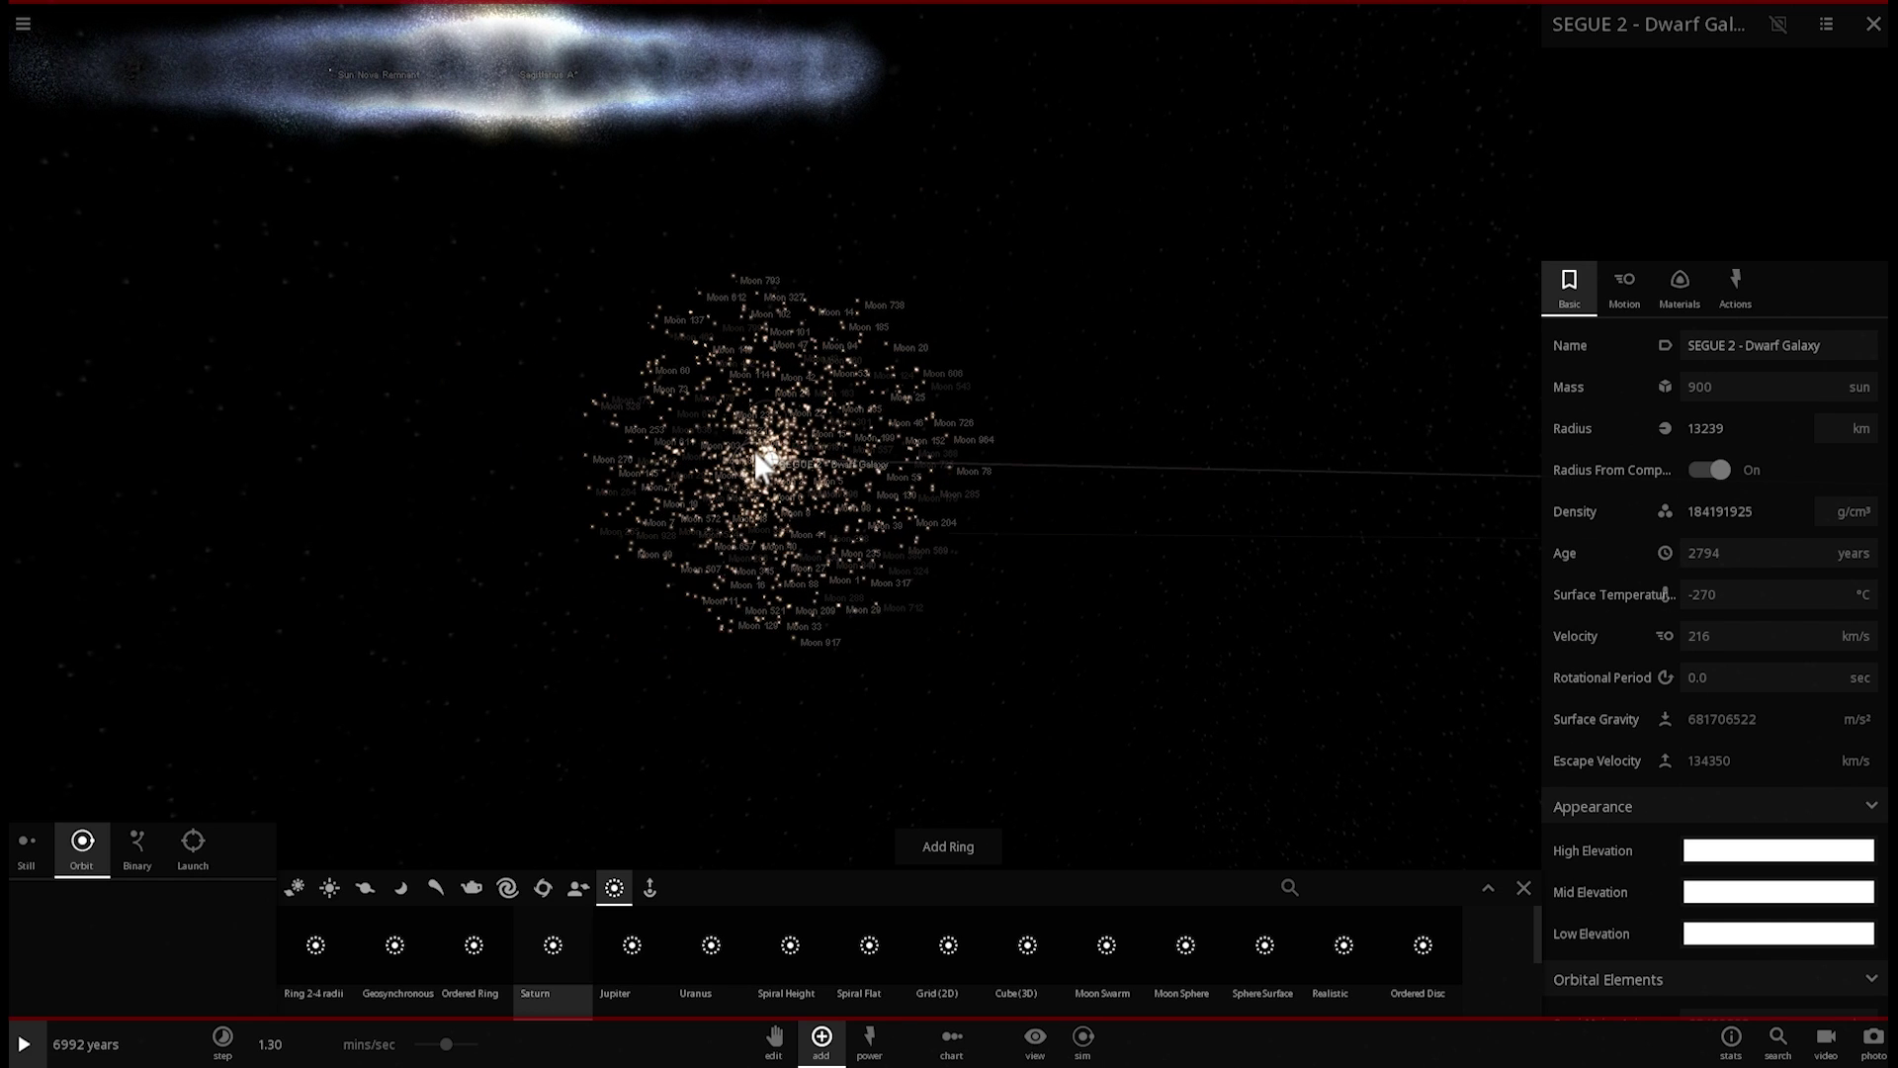
scroll(755, 455, up, 5)
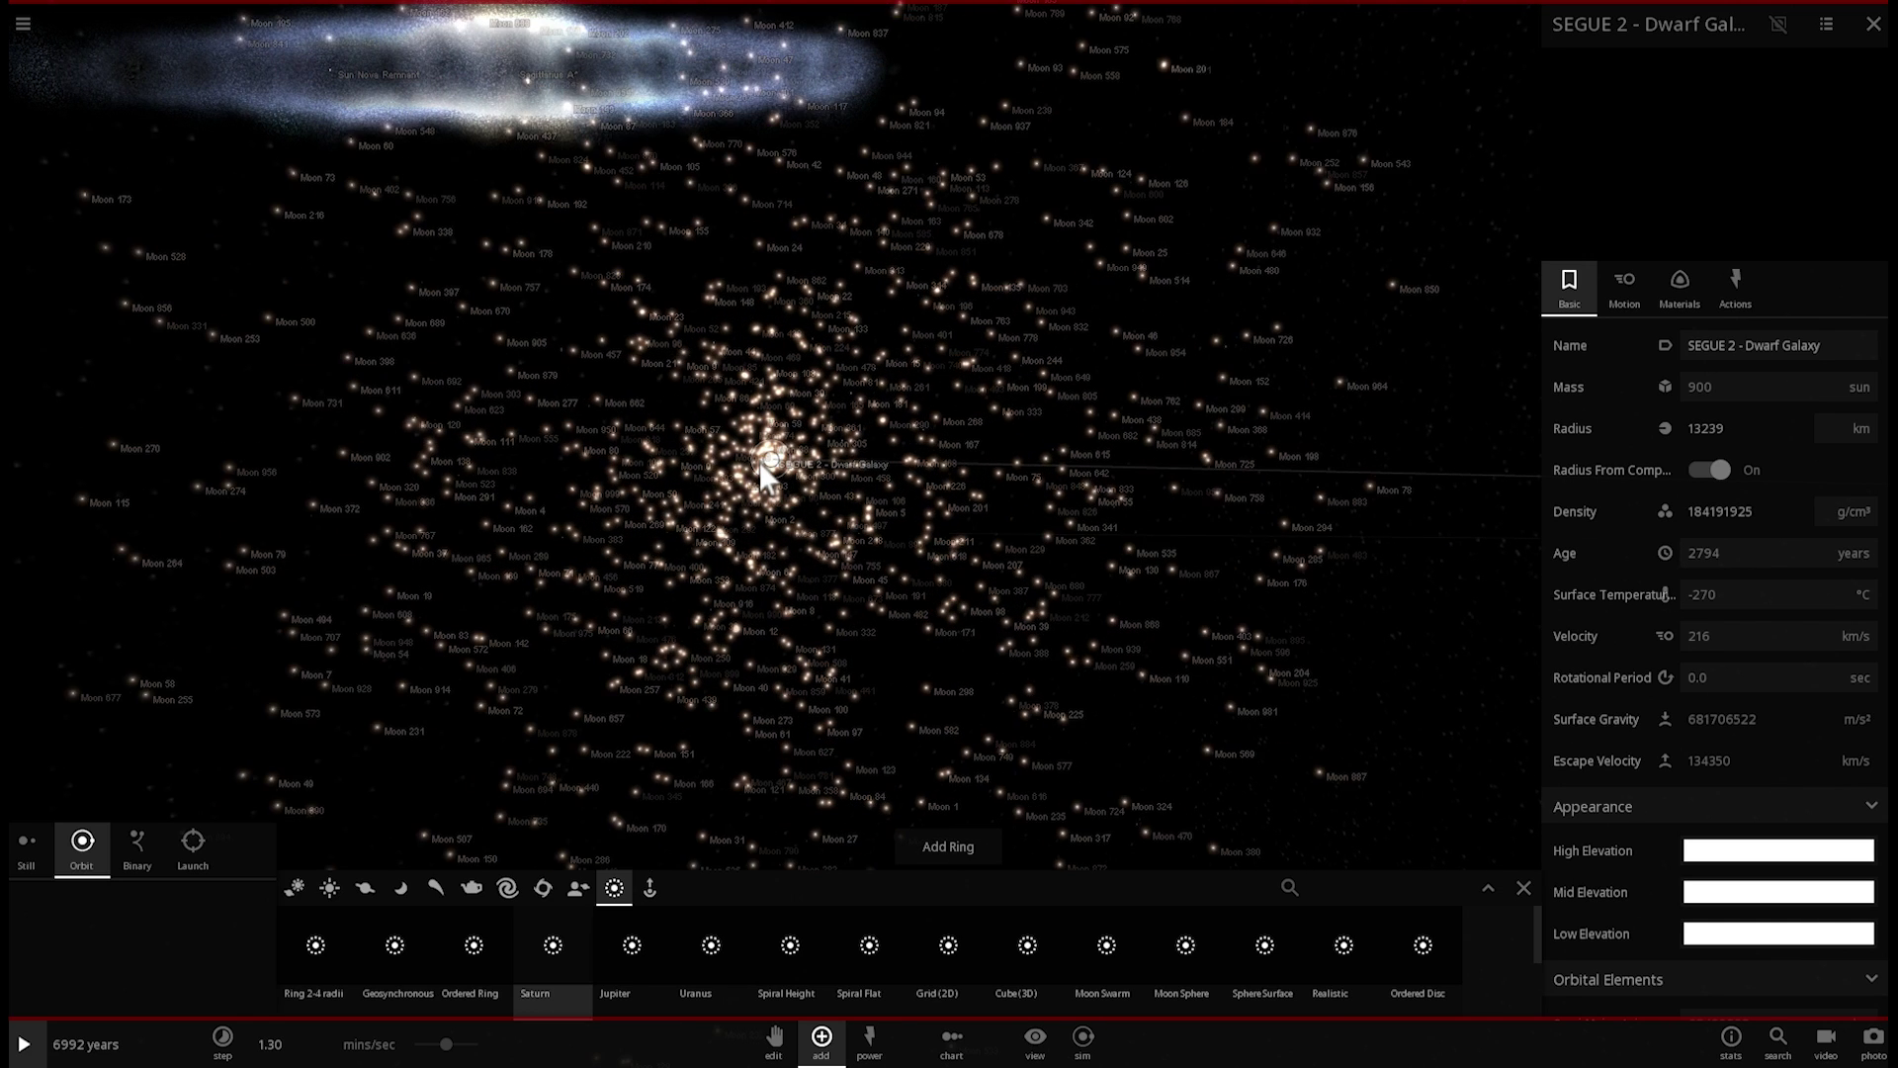
scroll(759, 464, up, 4)
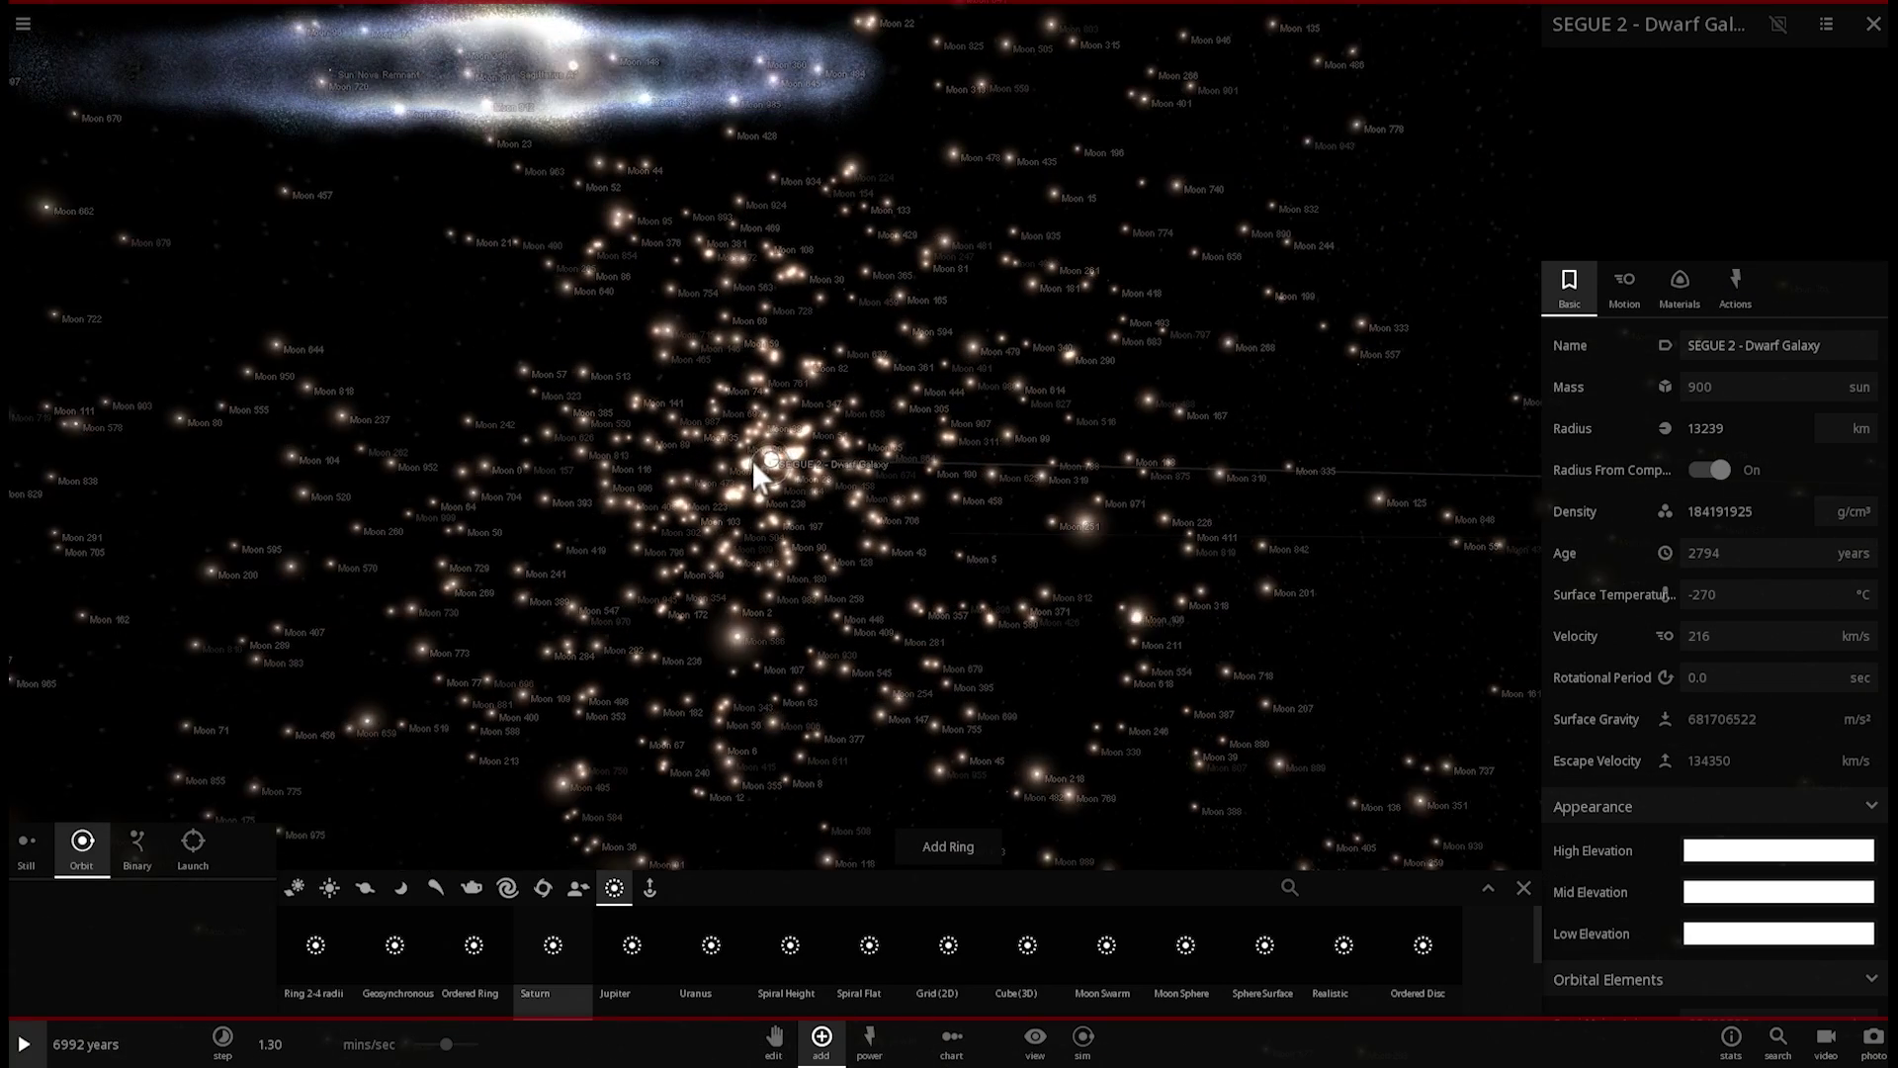
right_drag(736, 516, 704, 532)
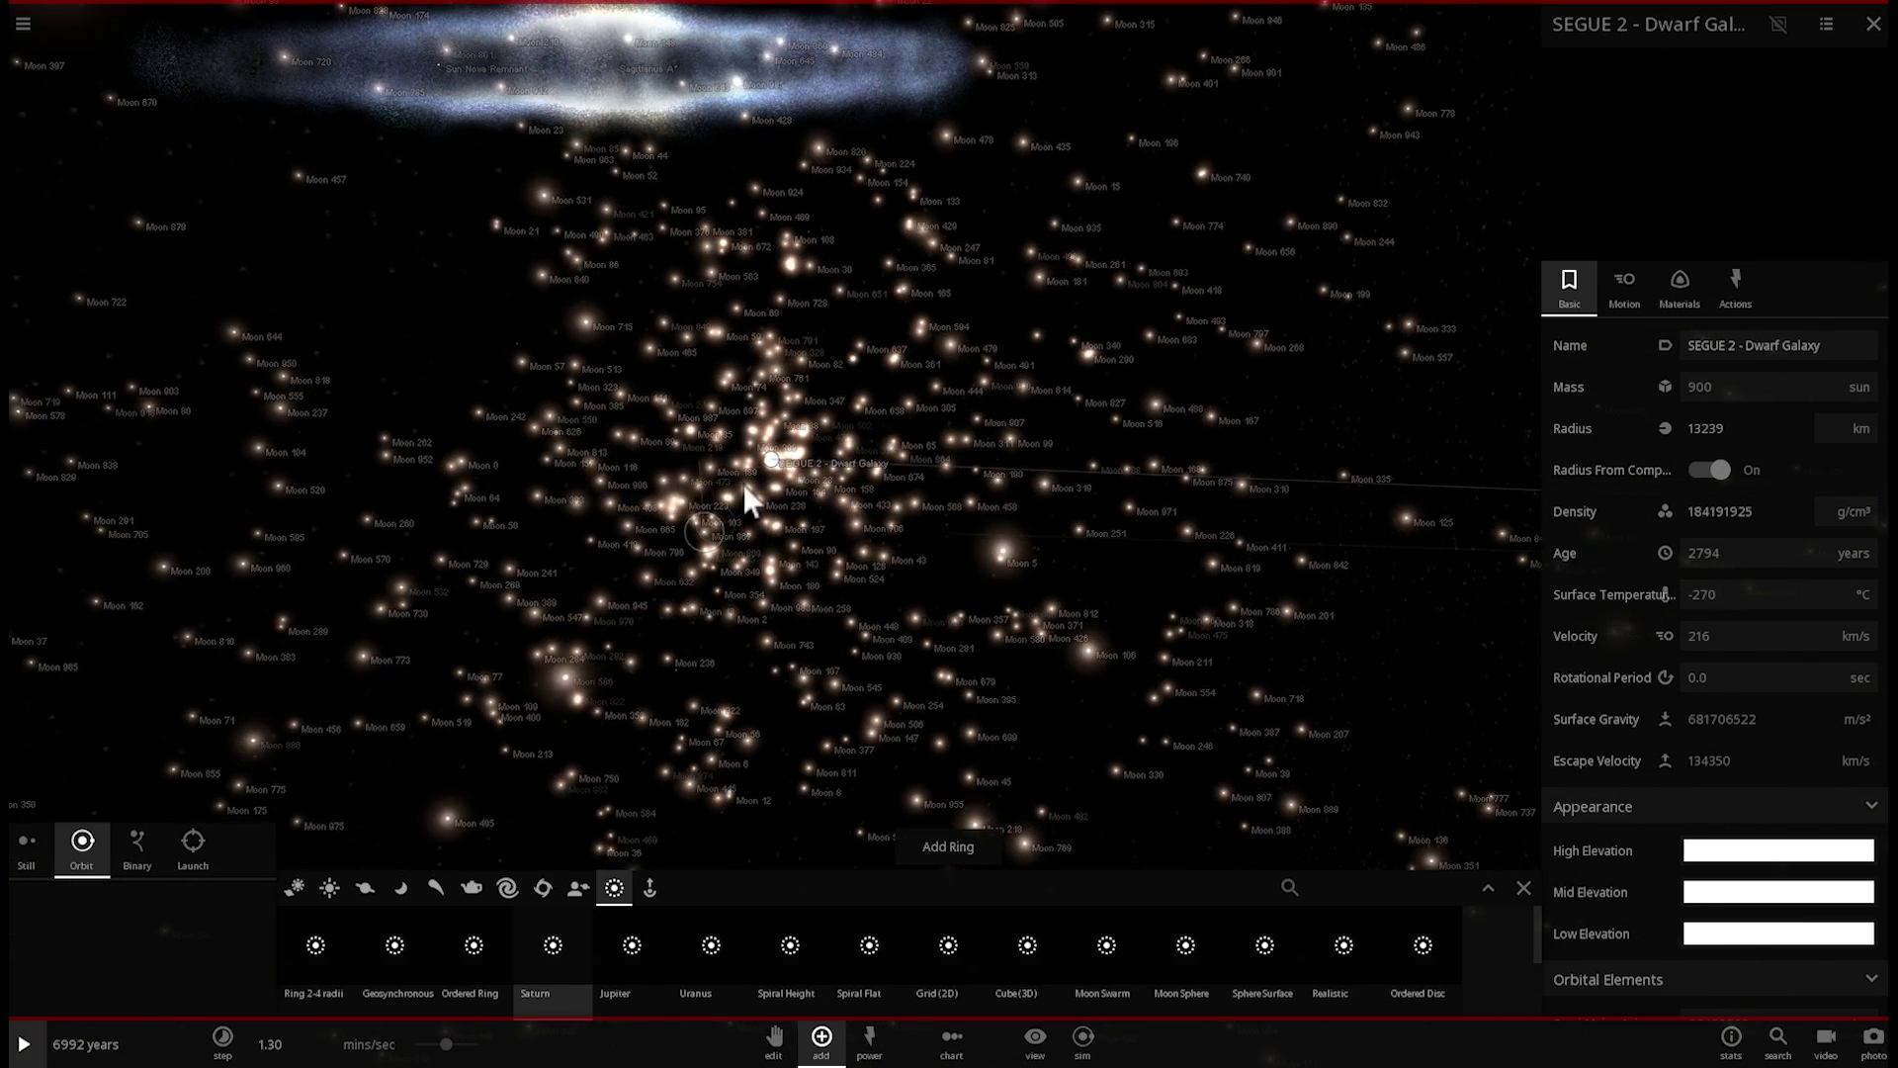
scroll(762, 473, up, 5)
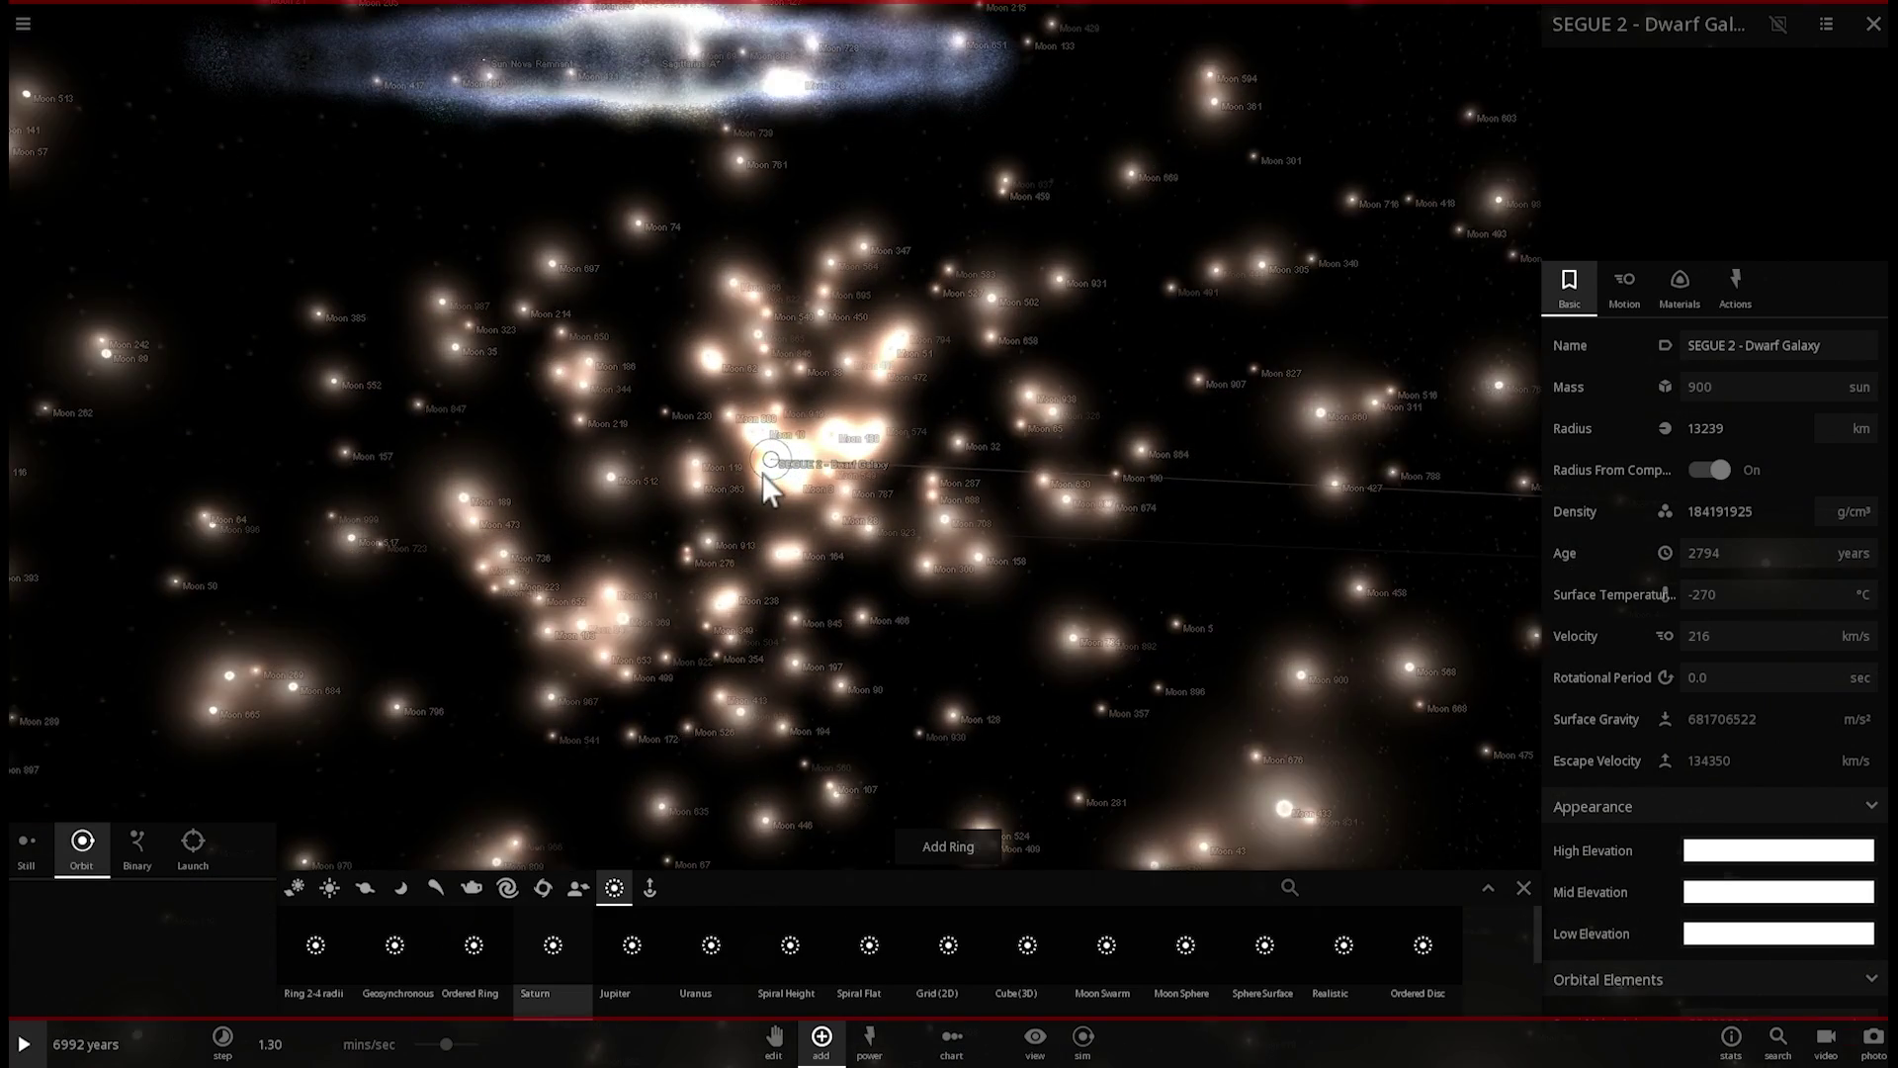
scroll(762, 473, up, 5)
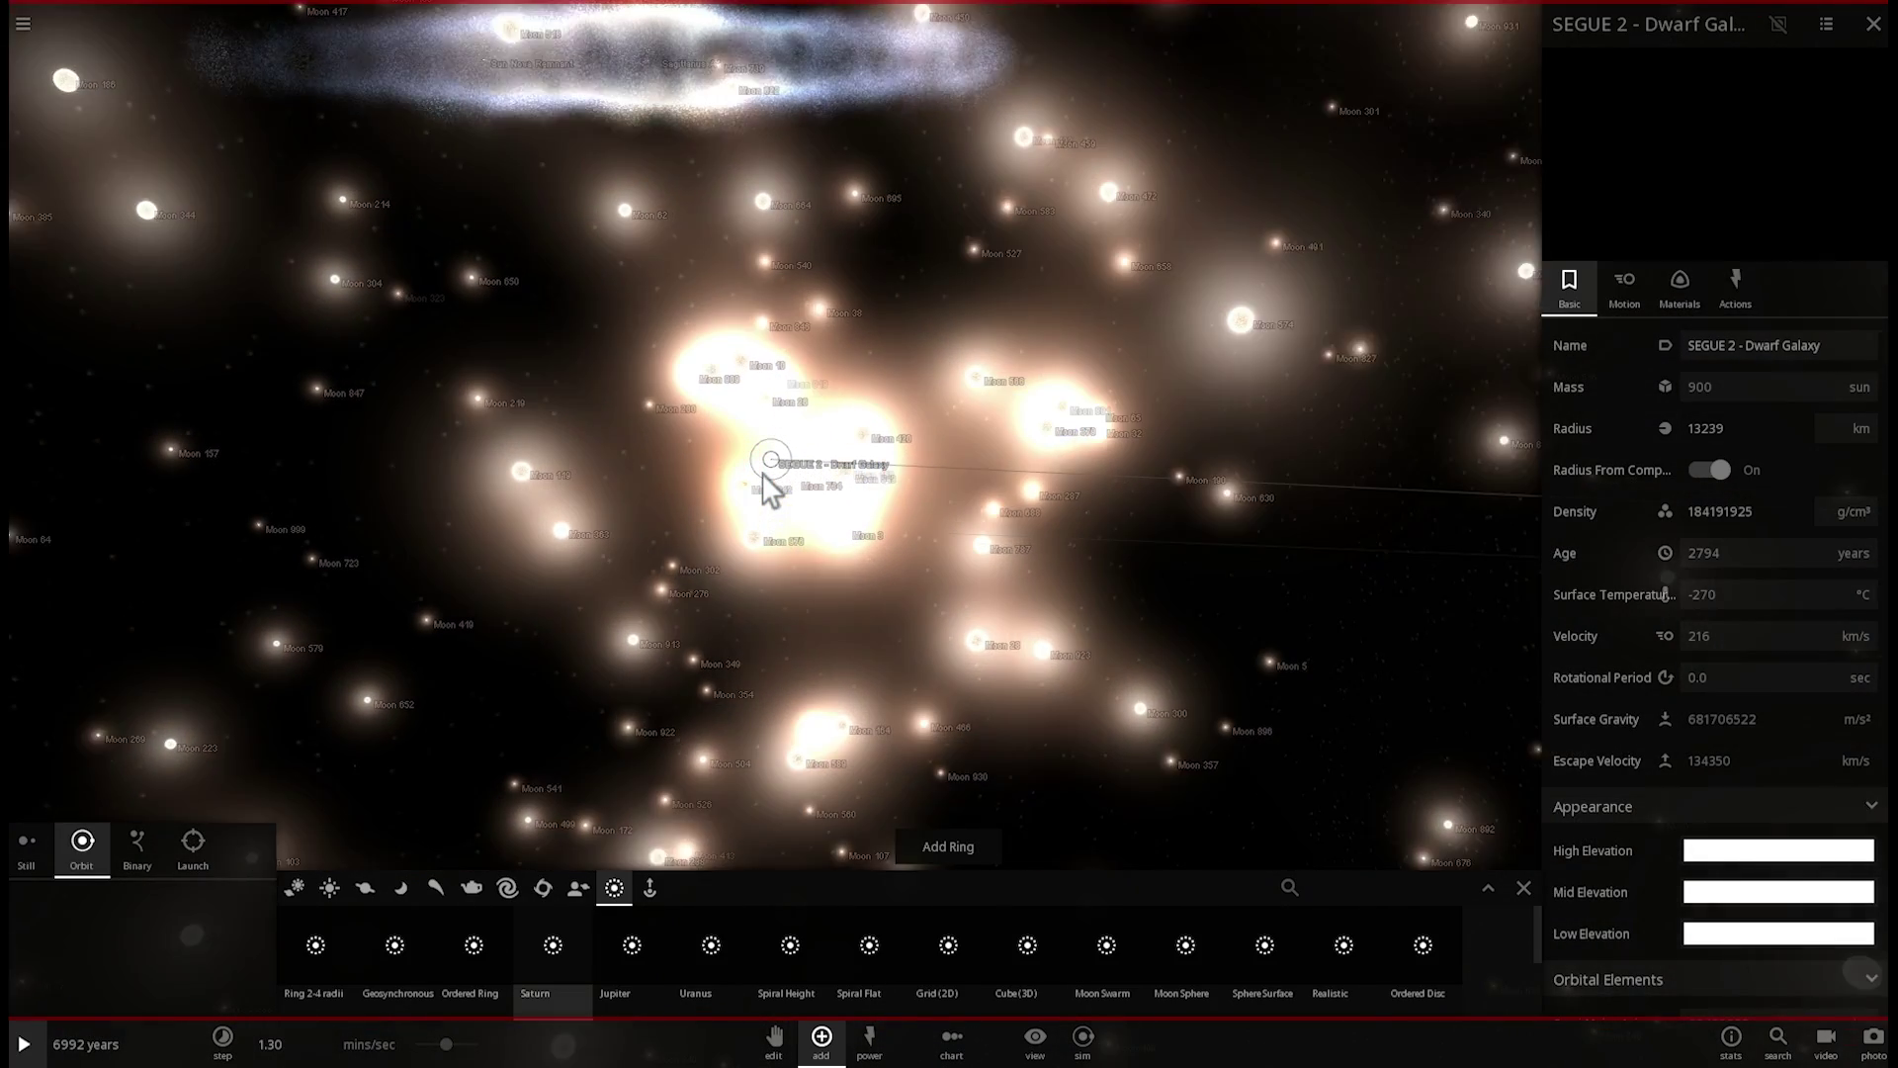
scroll(762, 474, up, 4)
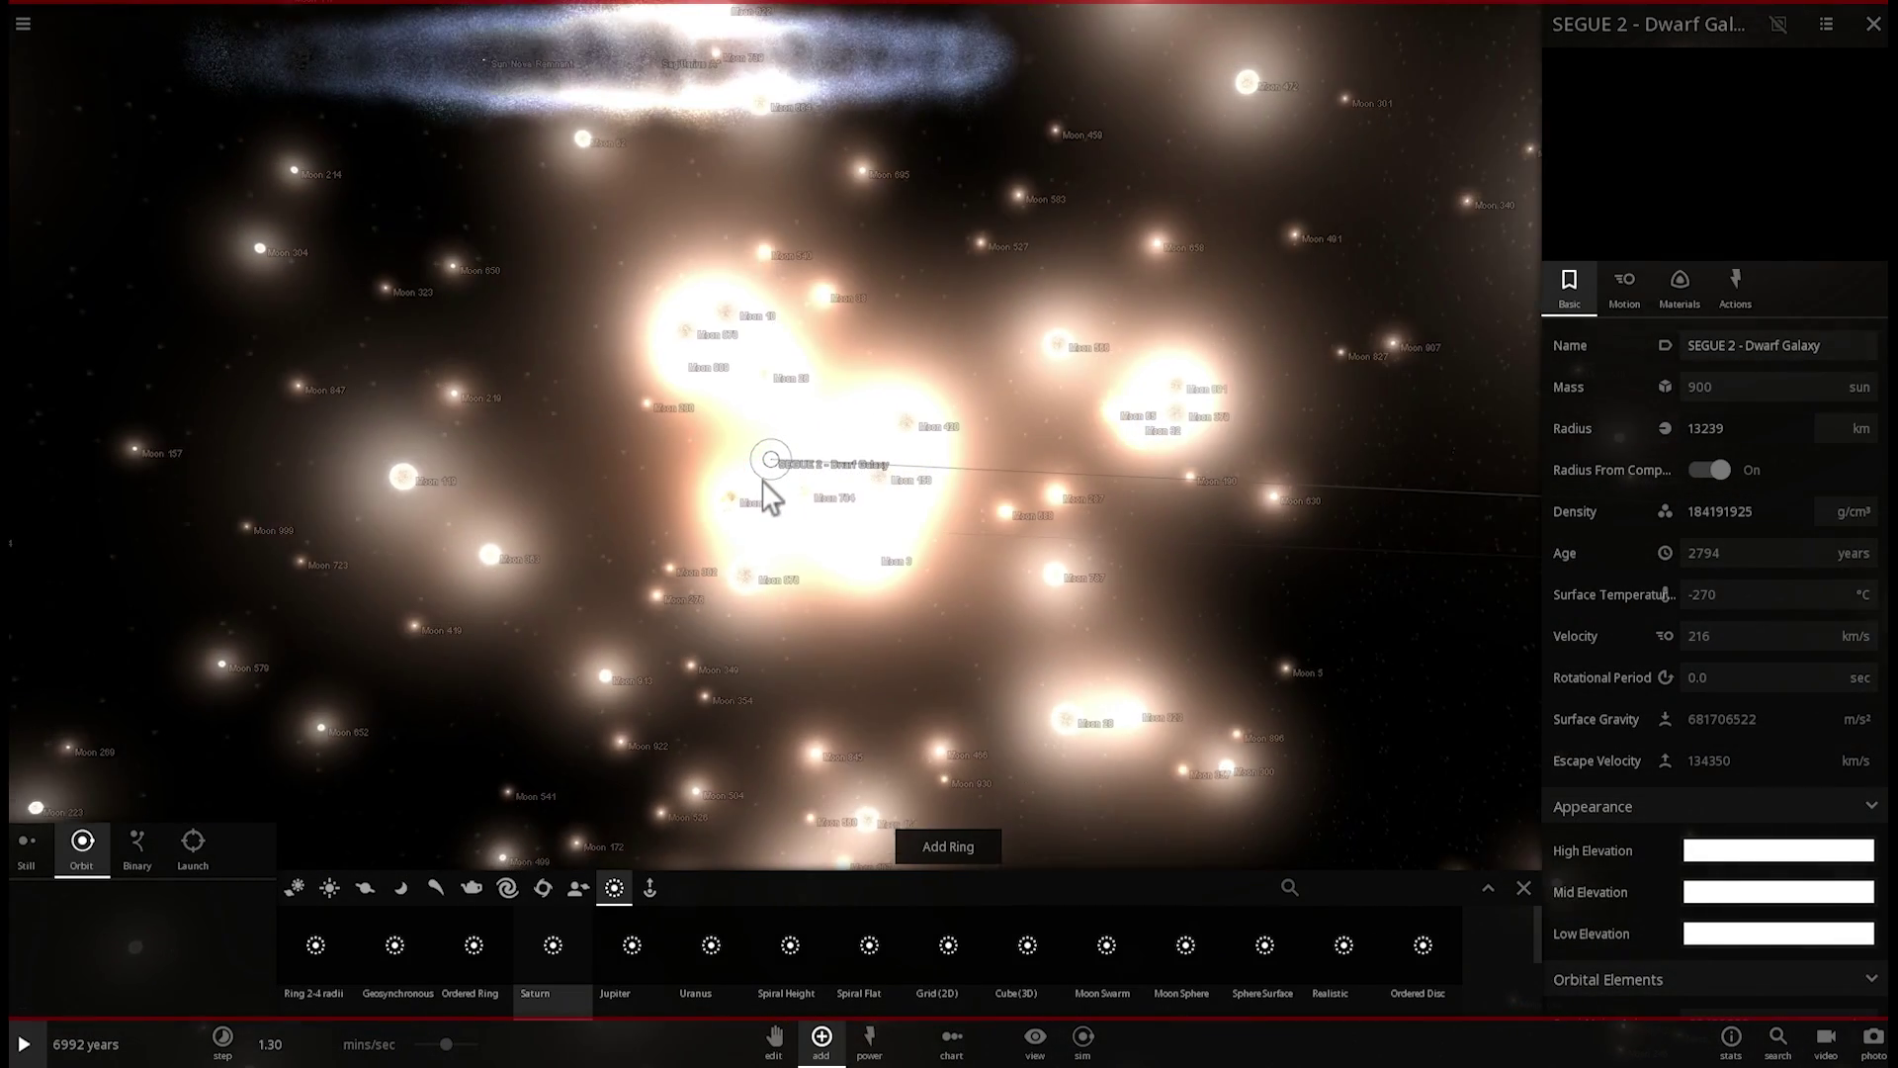
scroll(762, 479, down, 6)
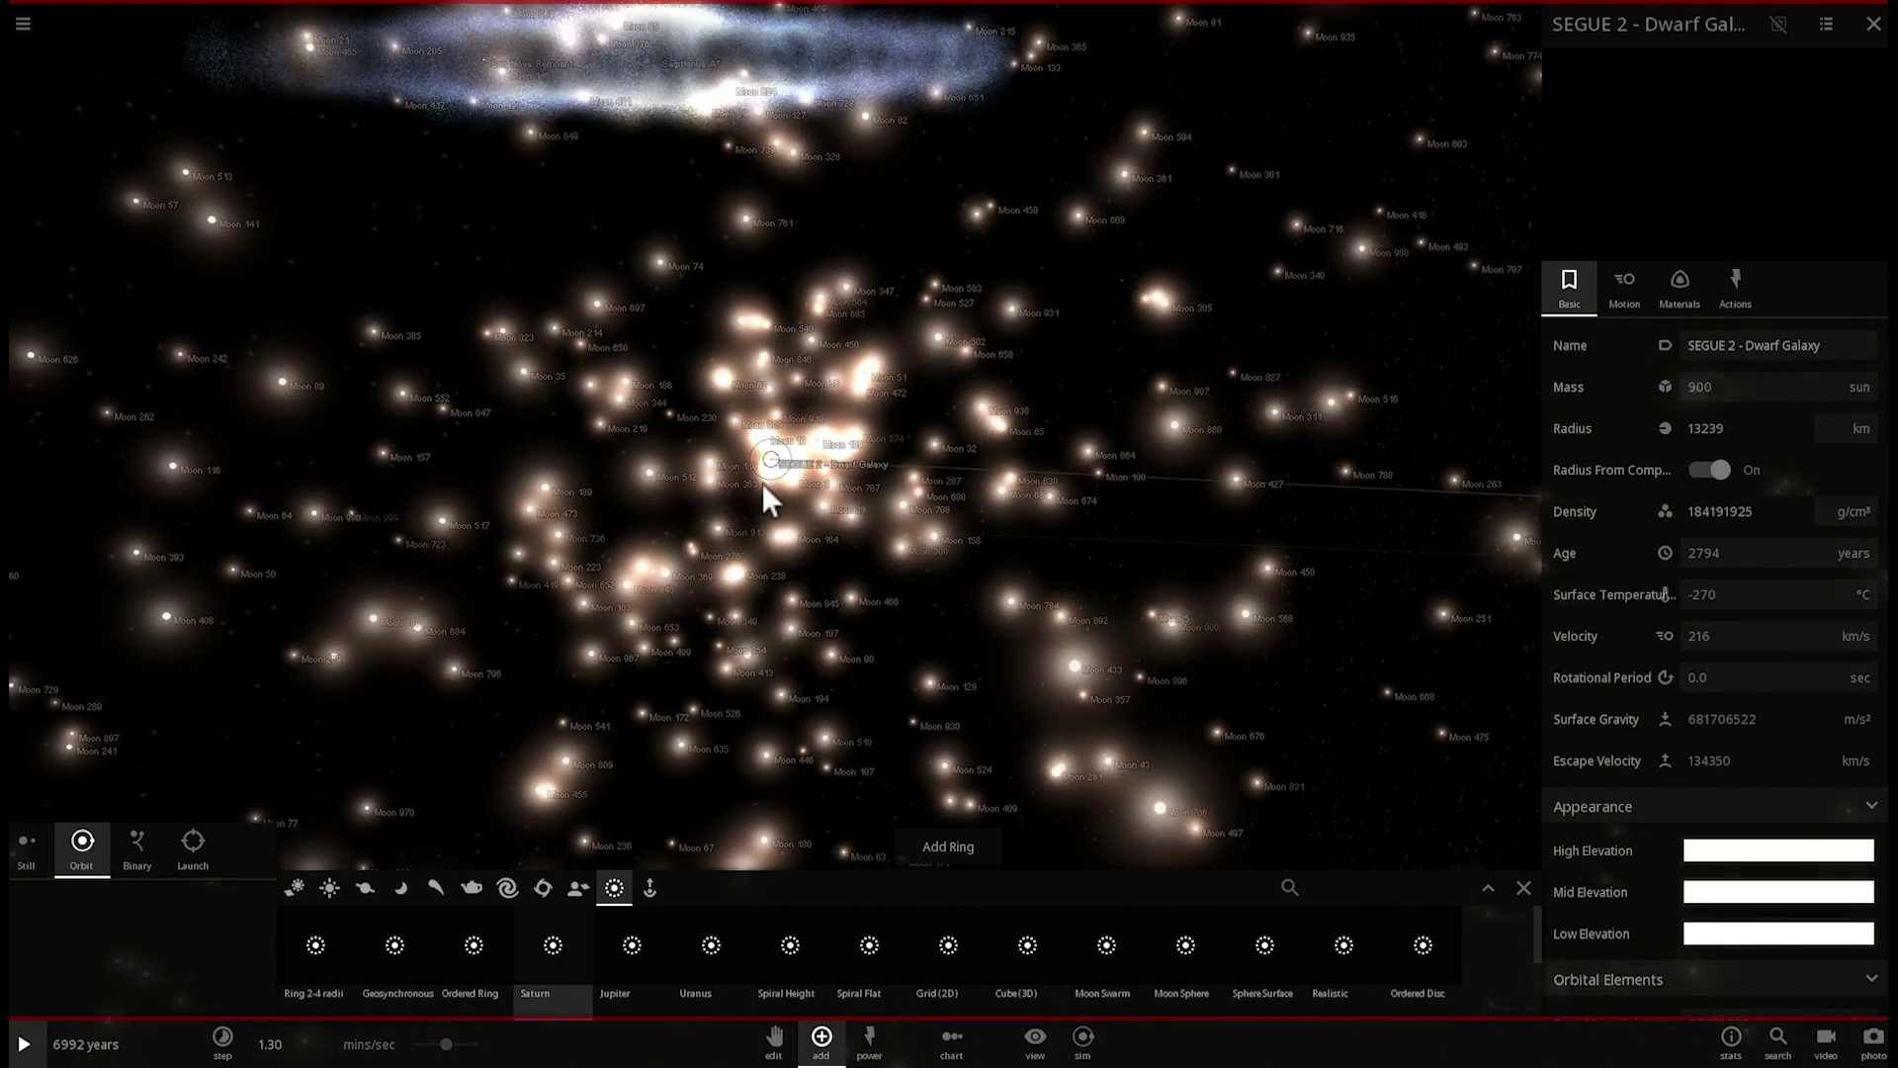
scroll(704, 473, down, 4)
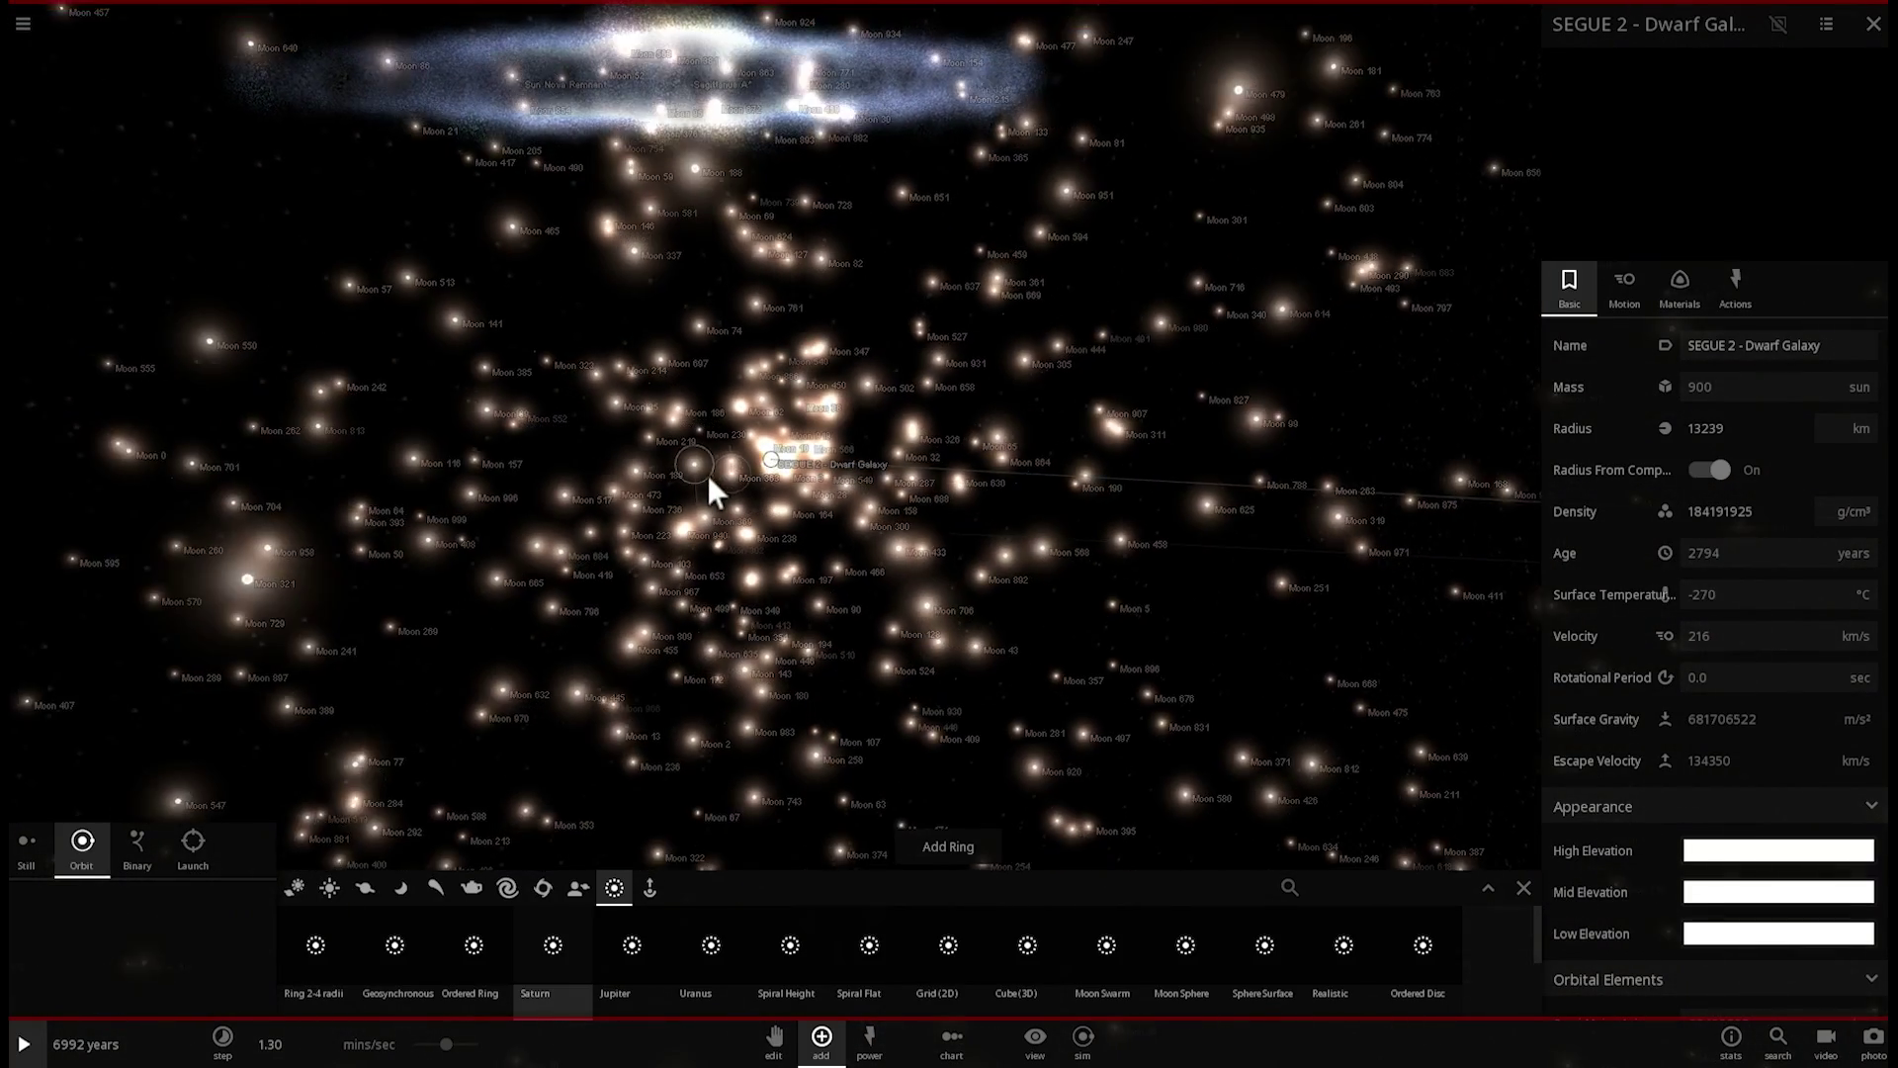
scroll(709, 474, down, 5)
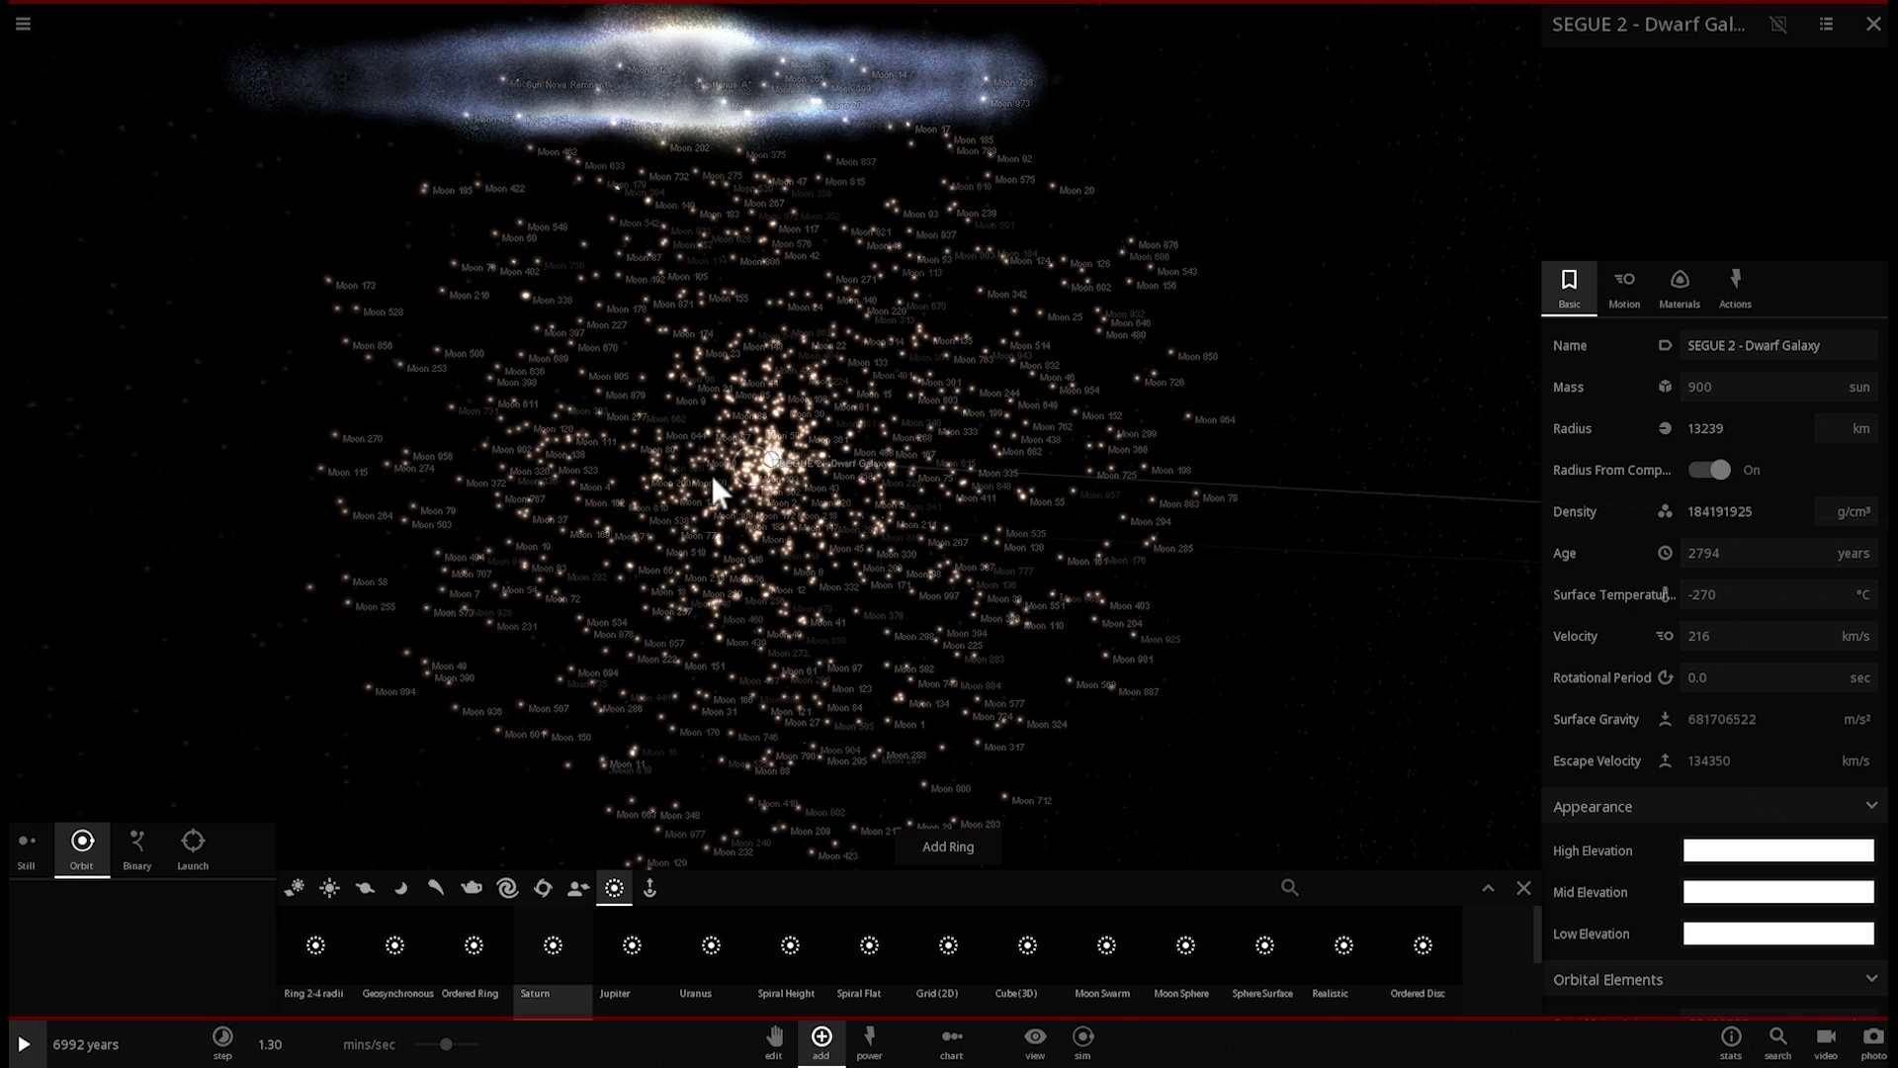
Turn off the labels and trails in the view and resume the simulation.
click(1044, 1052)
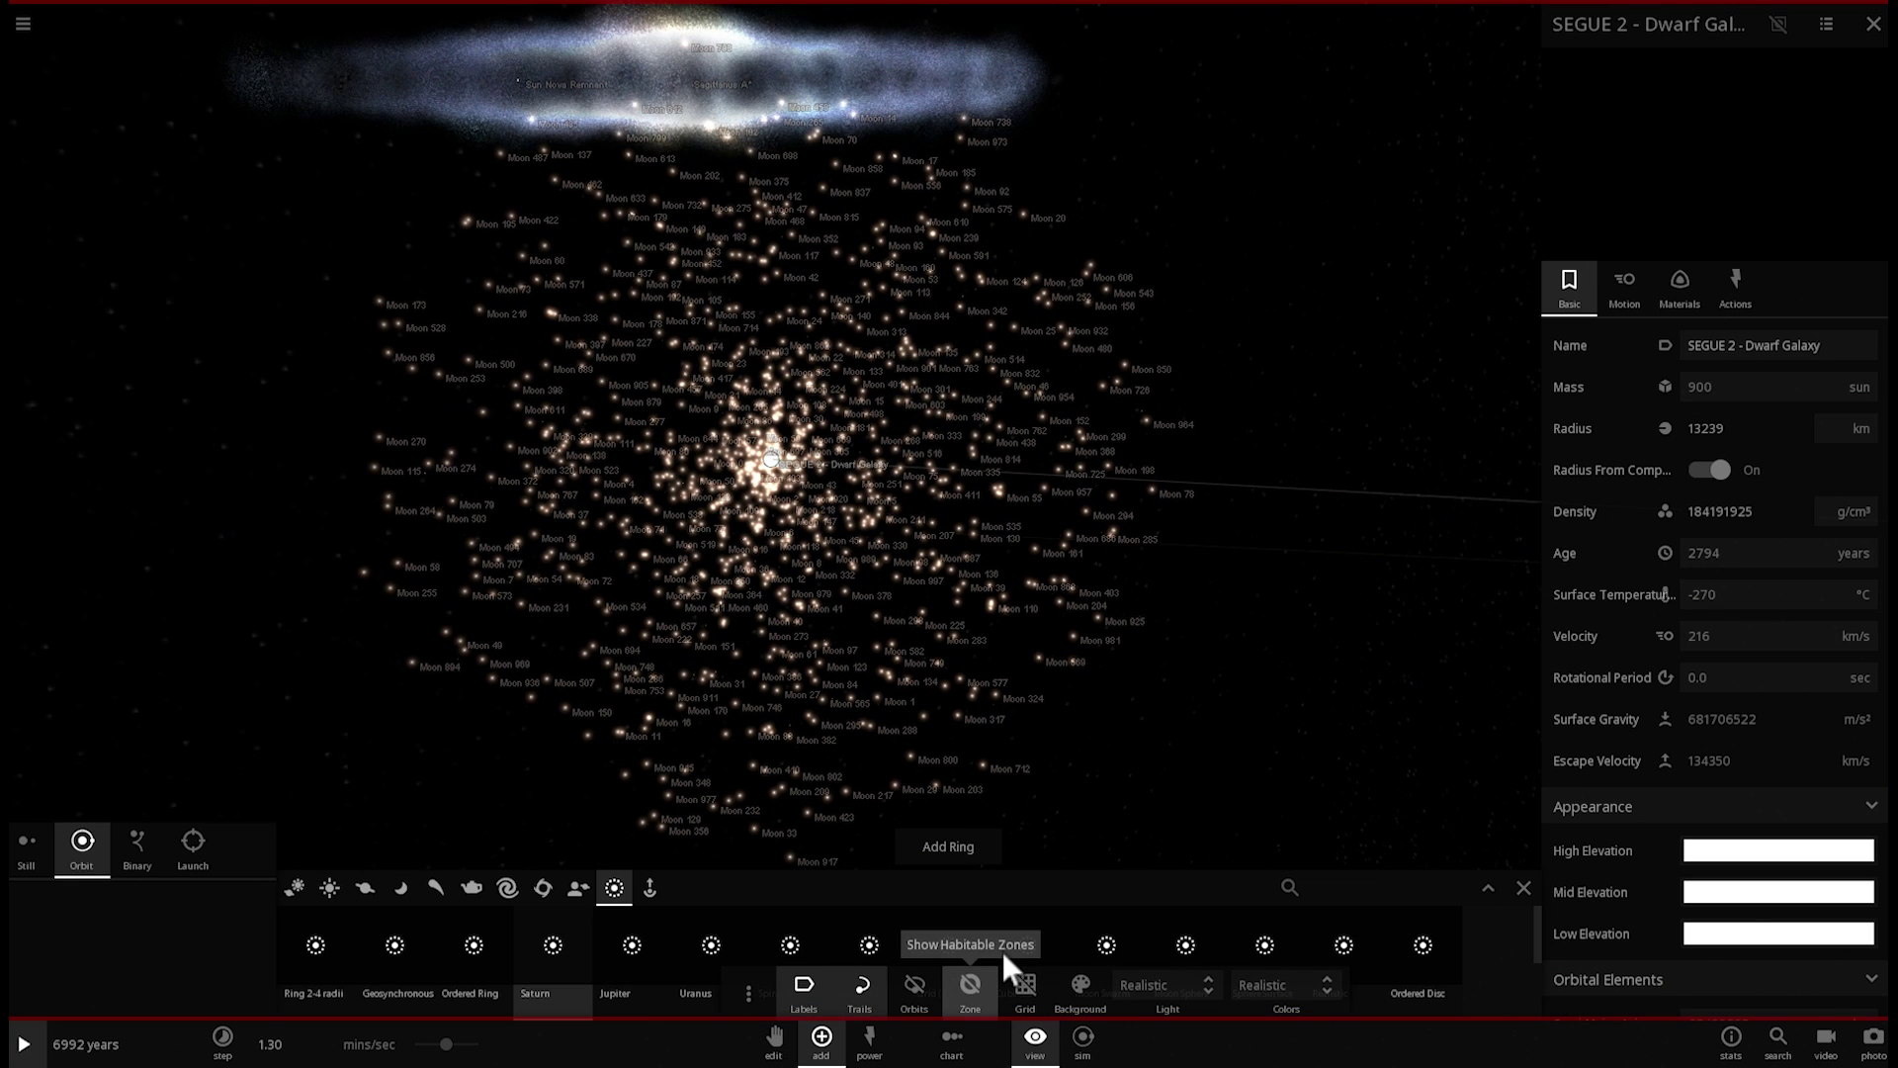
click(804, 986)
key(space)
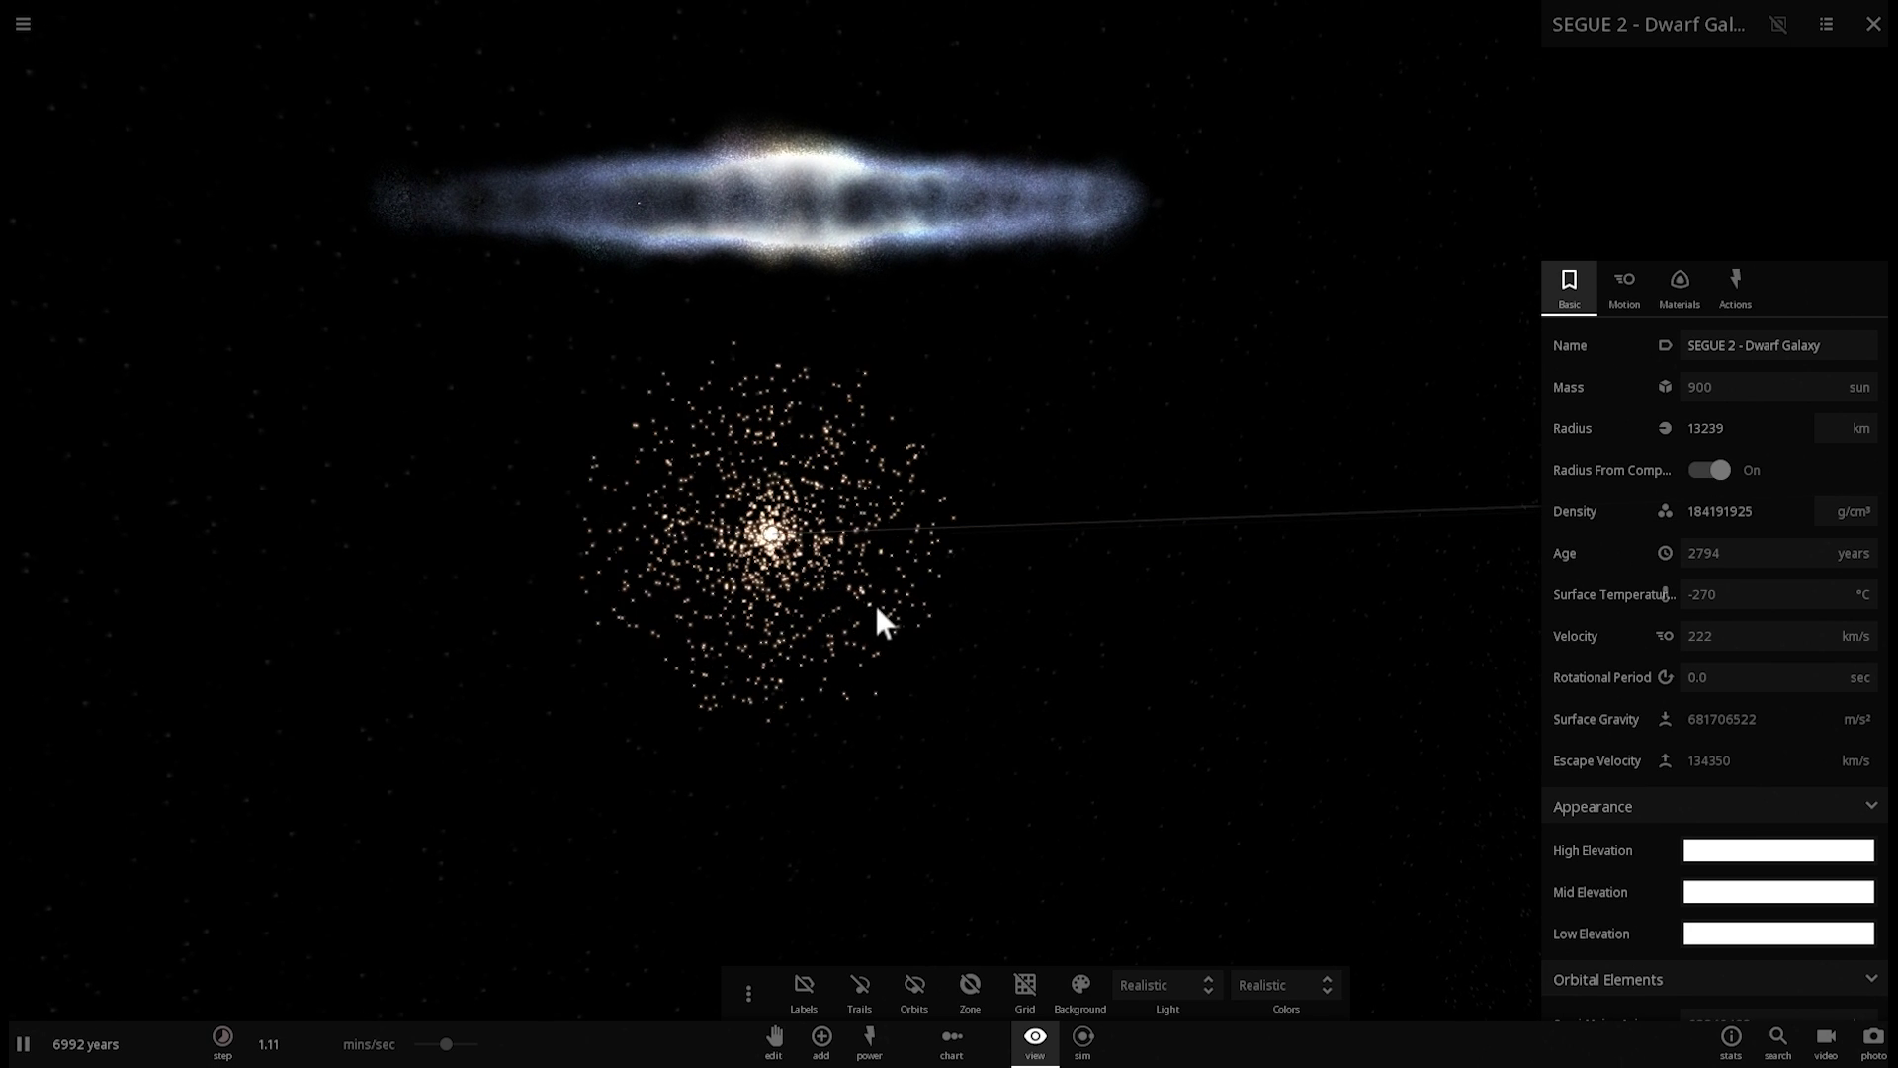
Examine the running swarm of bodies against the Milky Way from different angles and from farther out.
right_drag(989, 680, 989, 658)
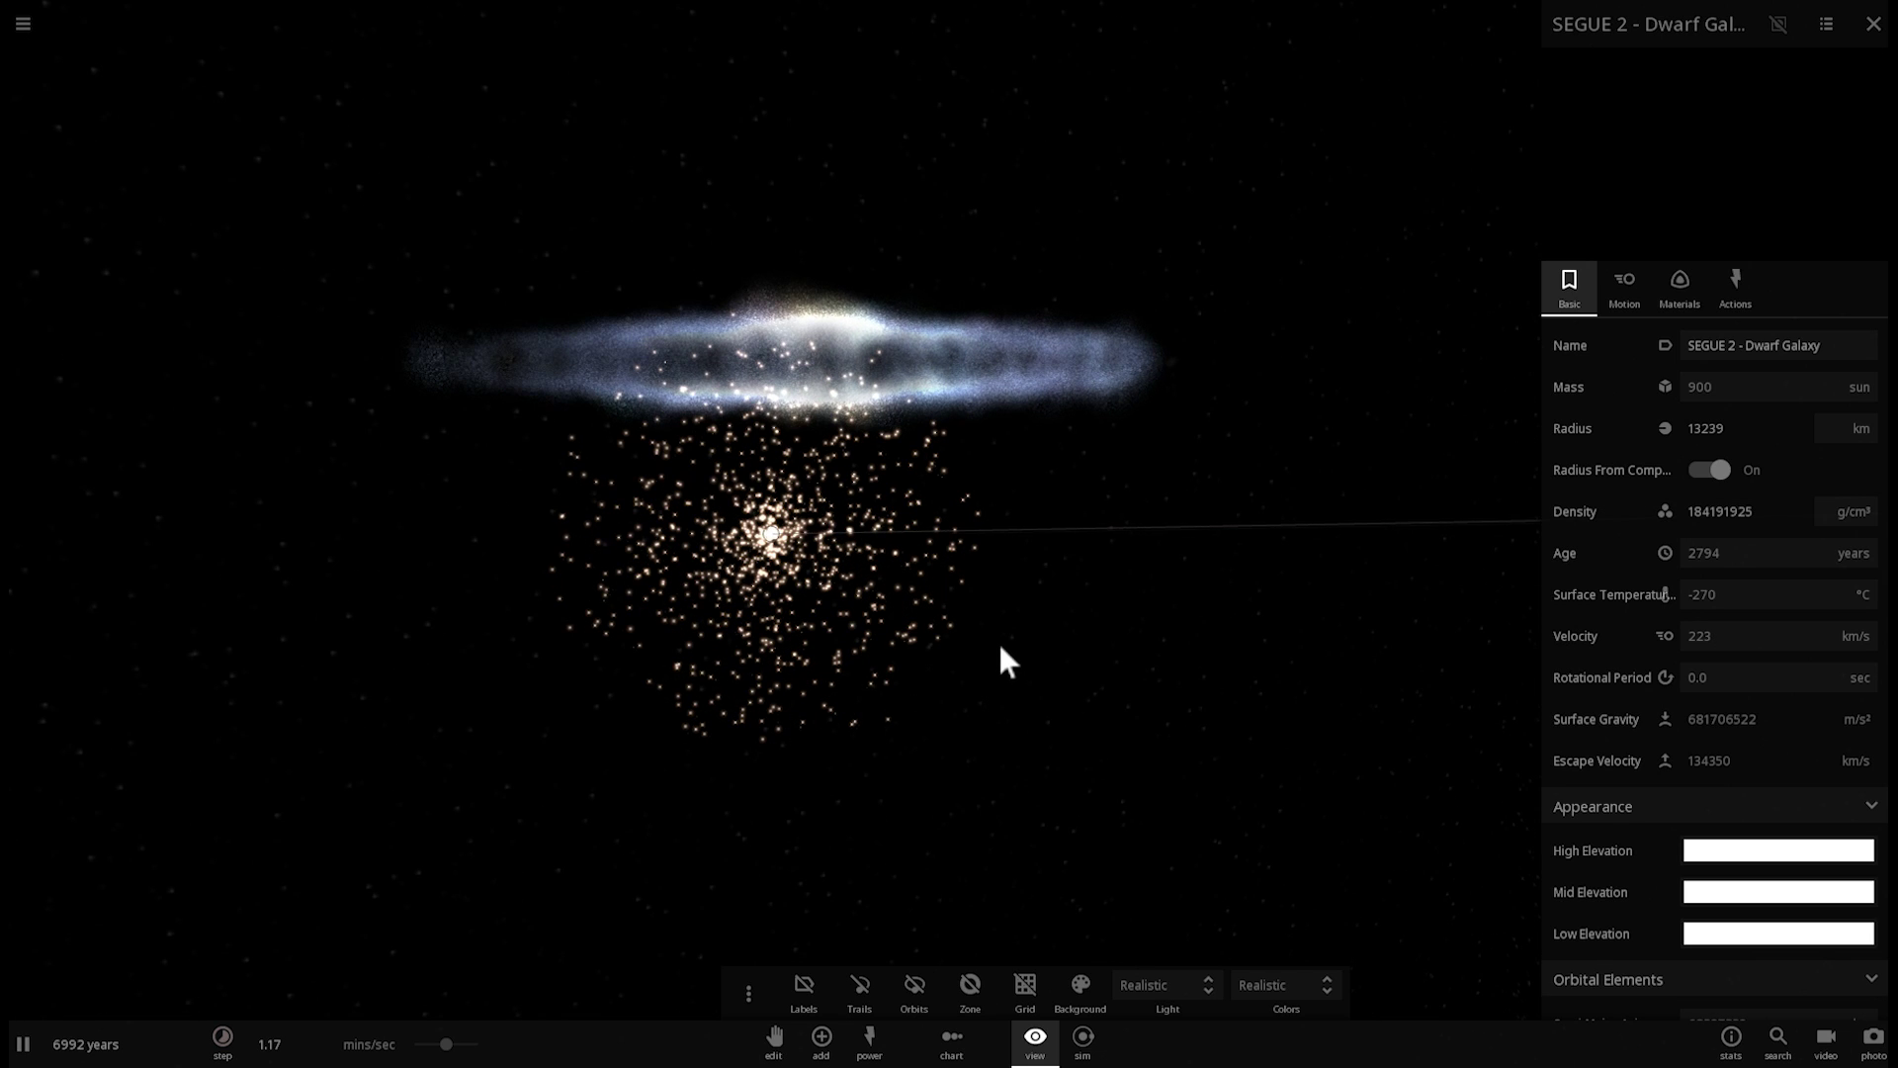
drag(1001, 646, 919, 602)
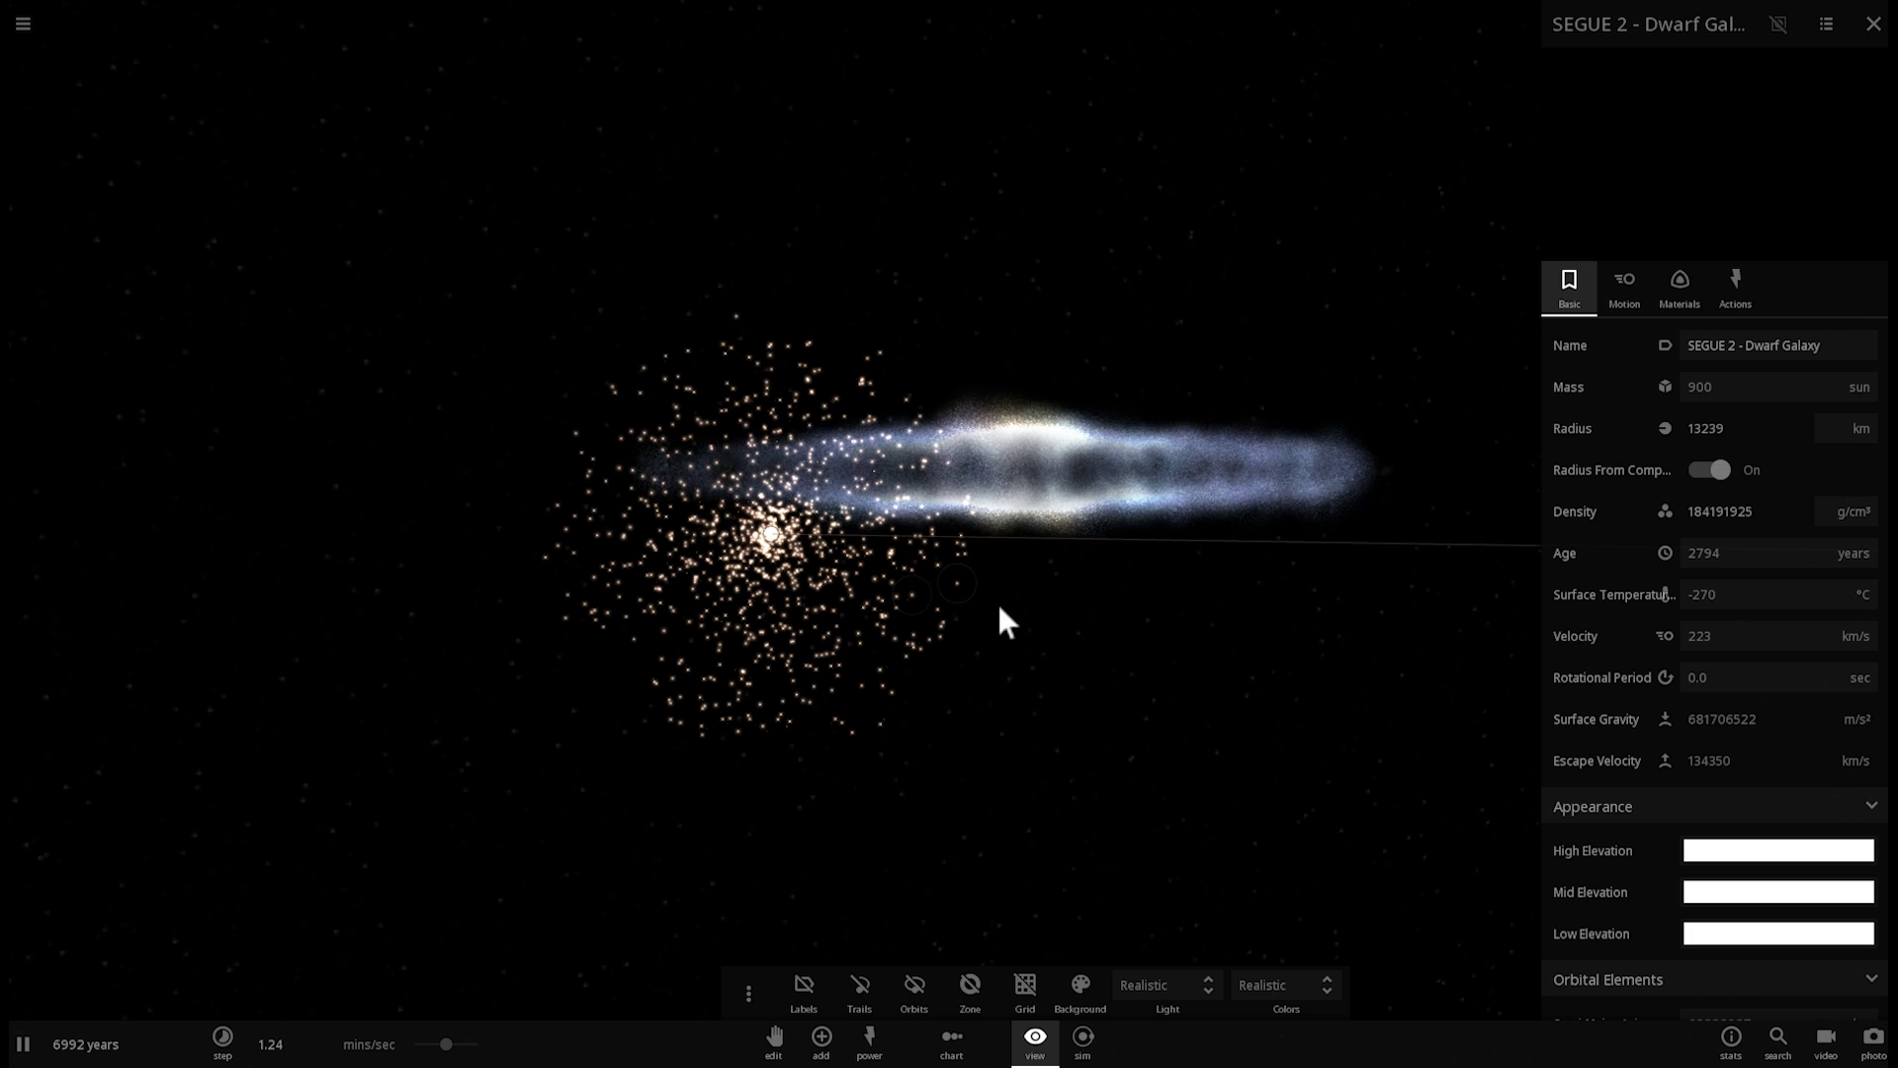
drag(990, 605, 983, 602)
scroll(989, 596, down, 8)
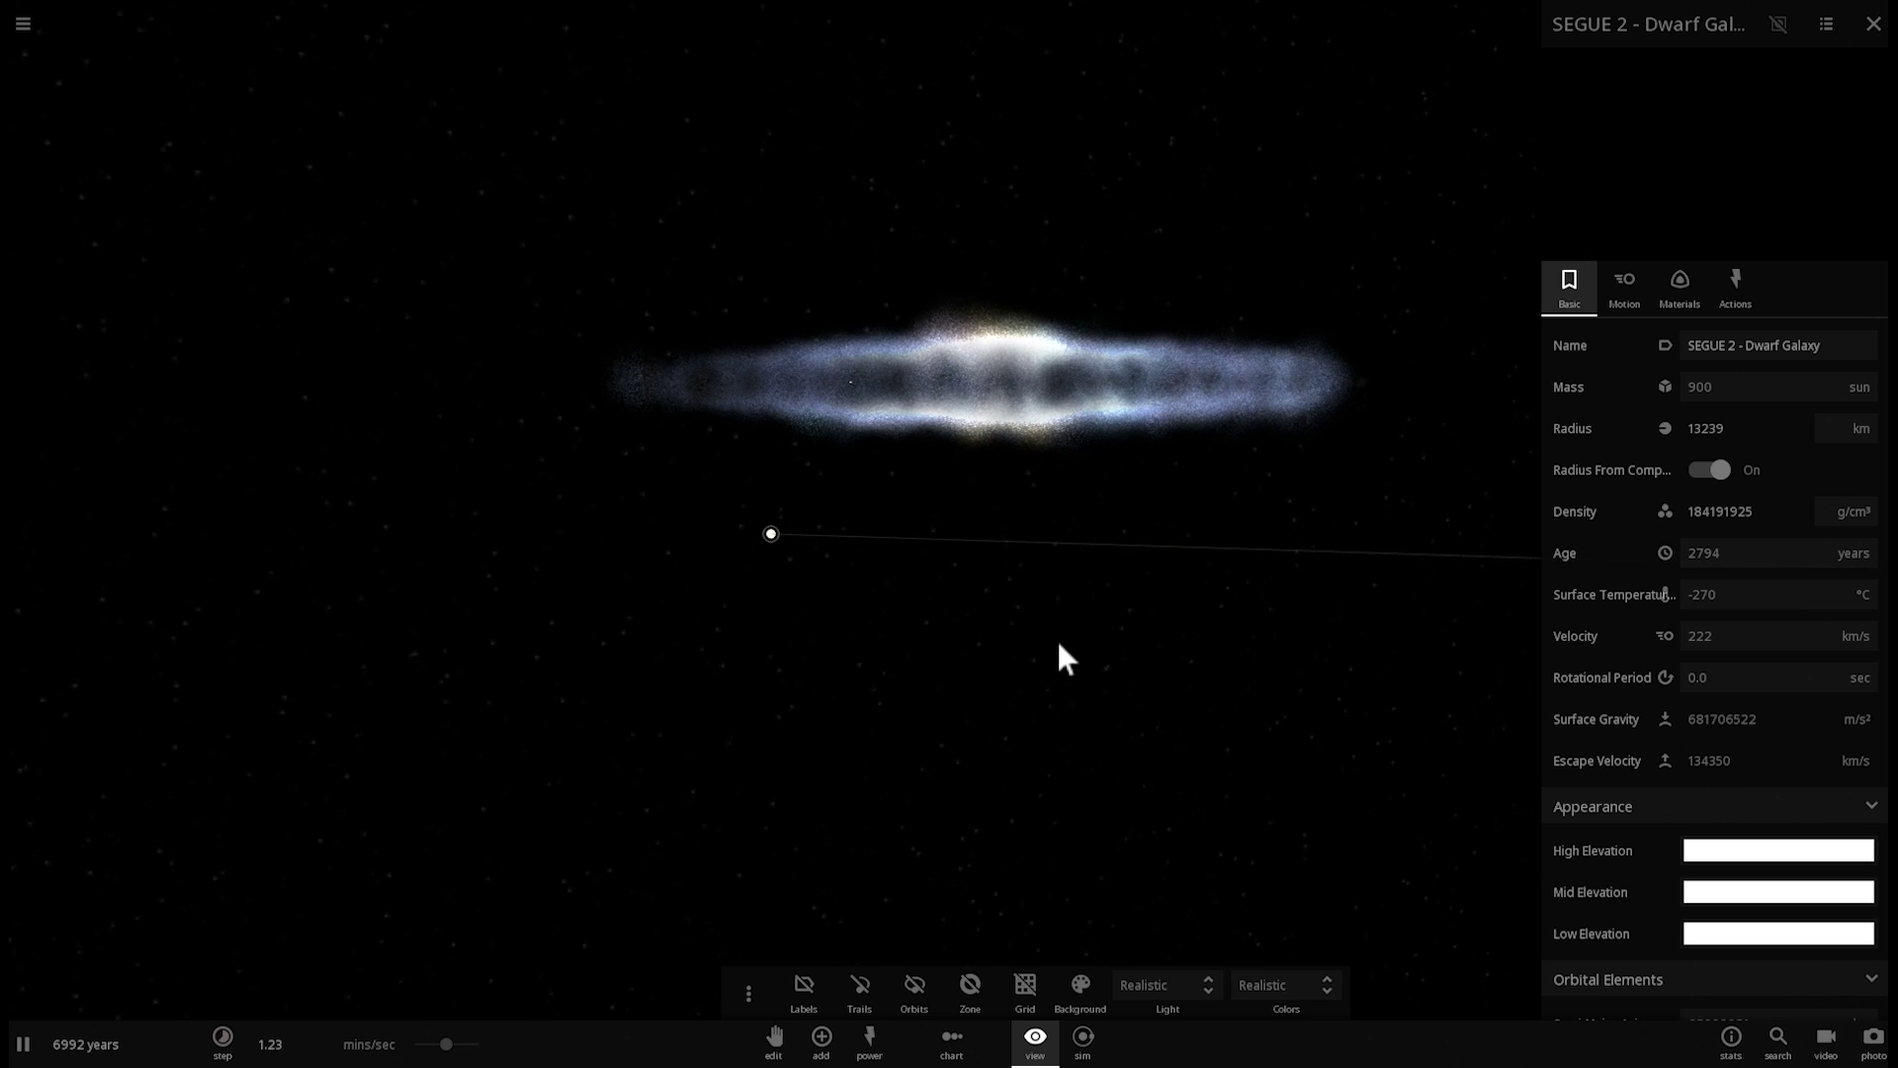
Leave the list of saved simulations and start a new, empty simulation.
click(23, 23)
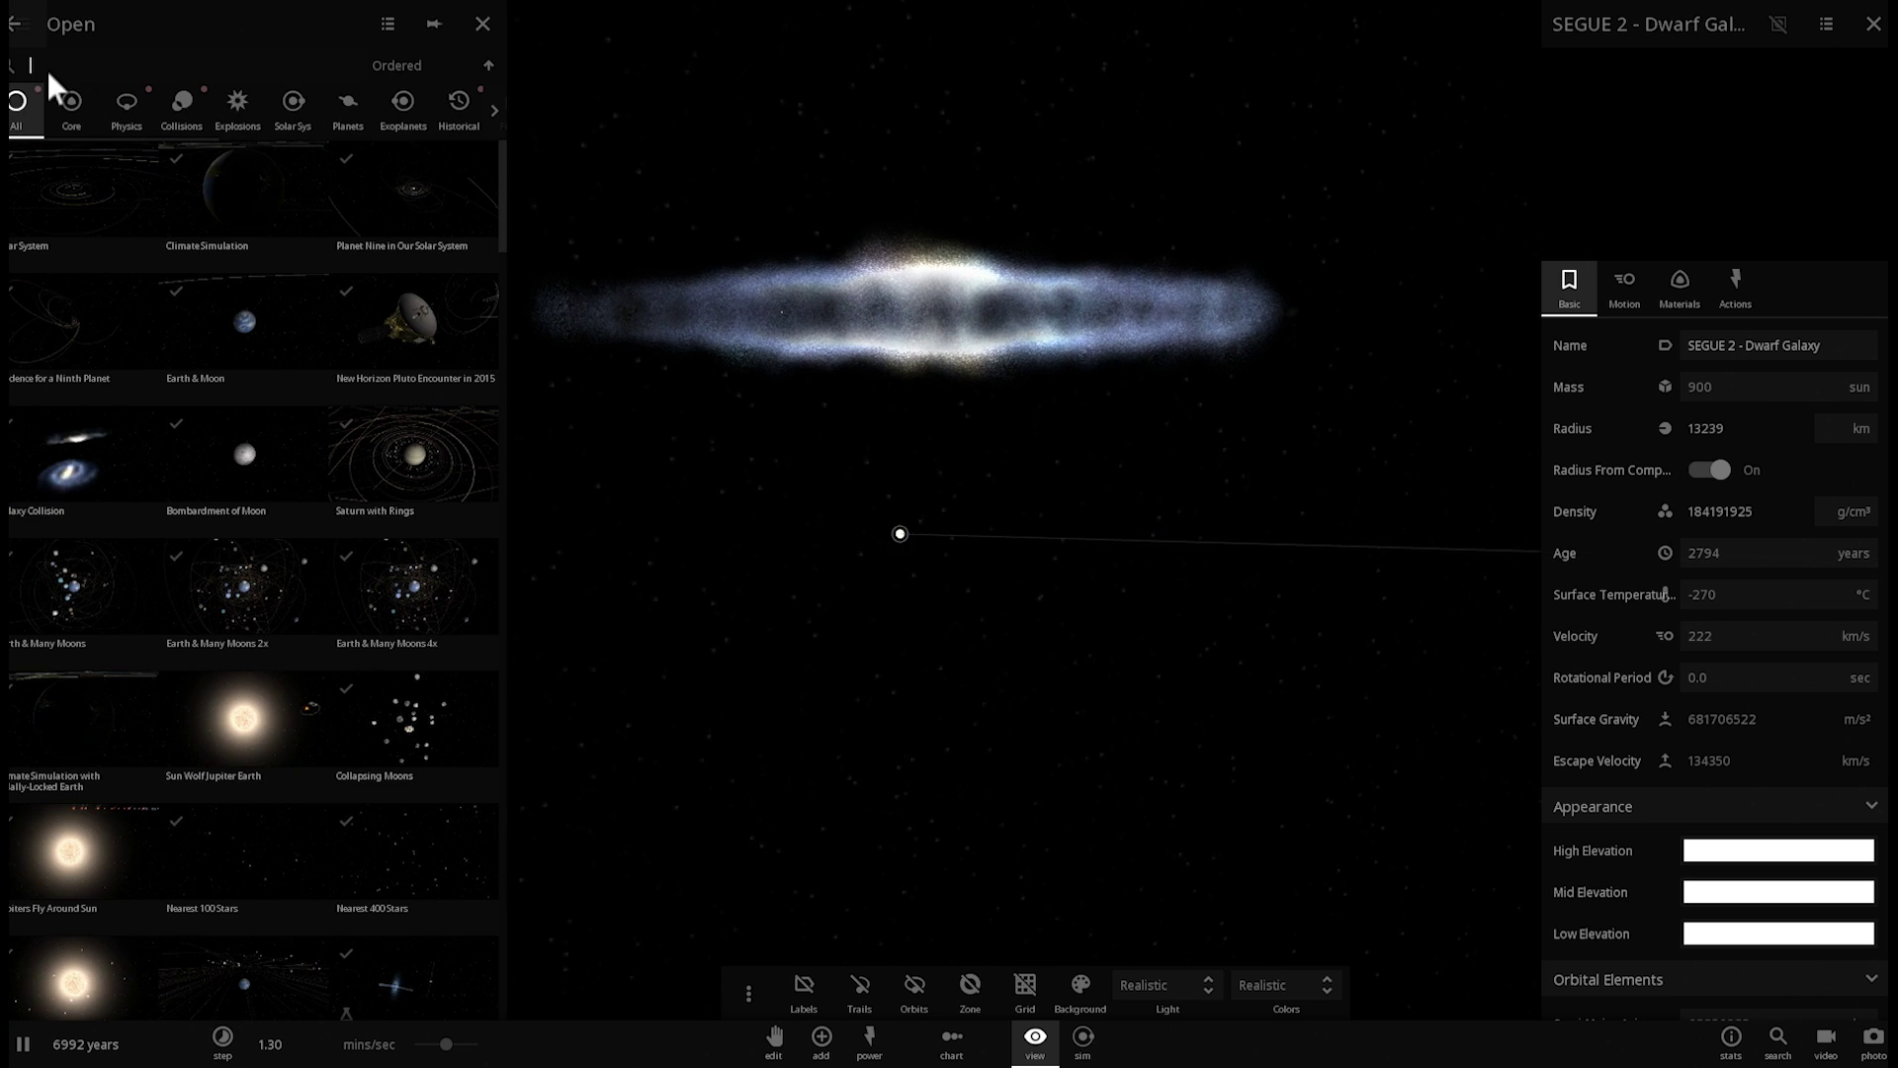
click(21, 24)
click(112, 252)
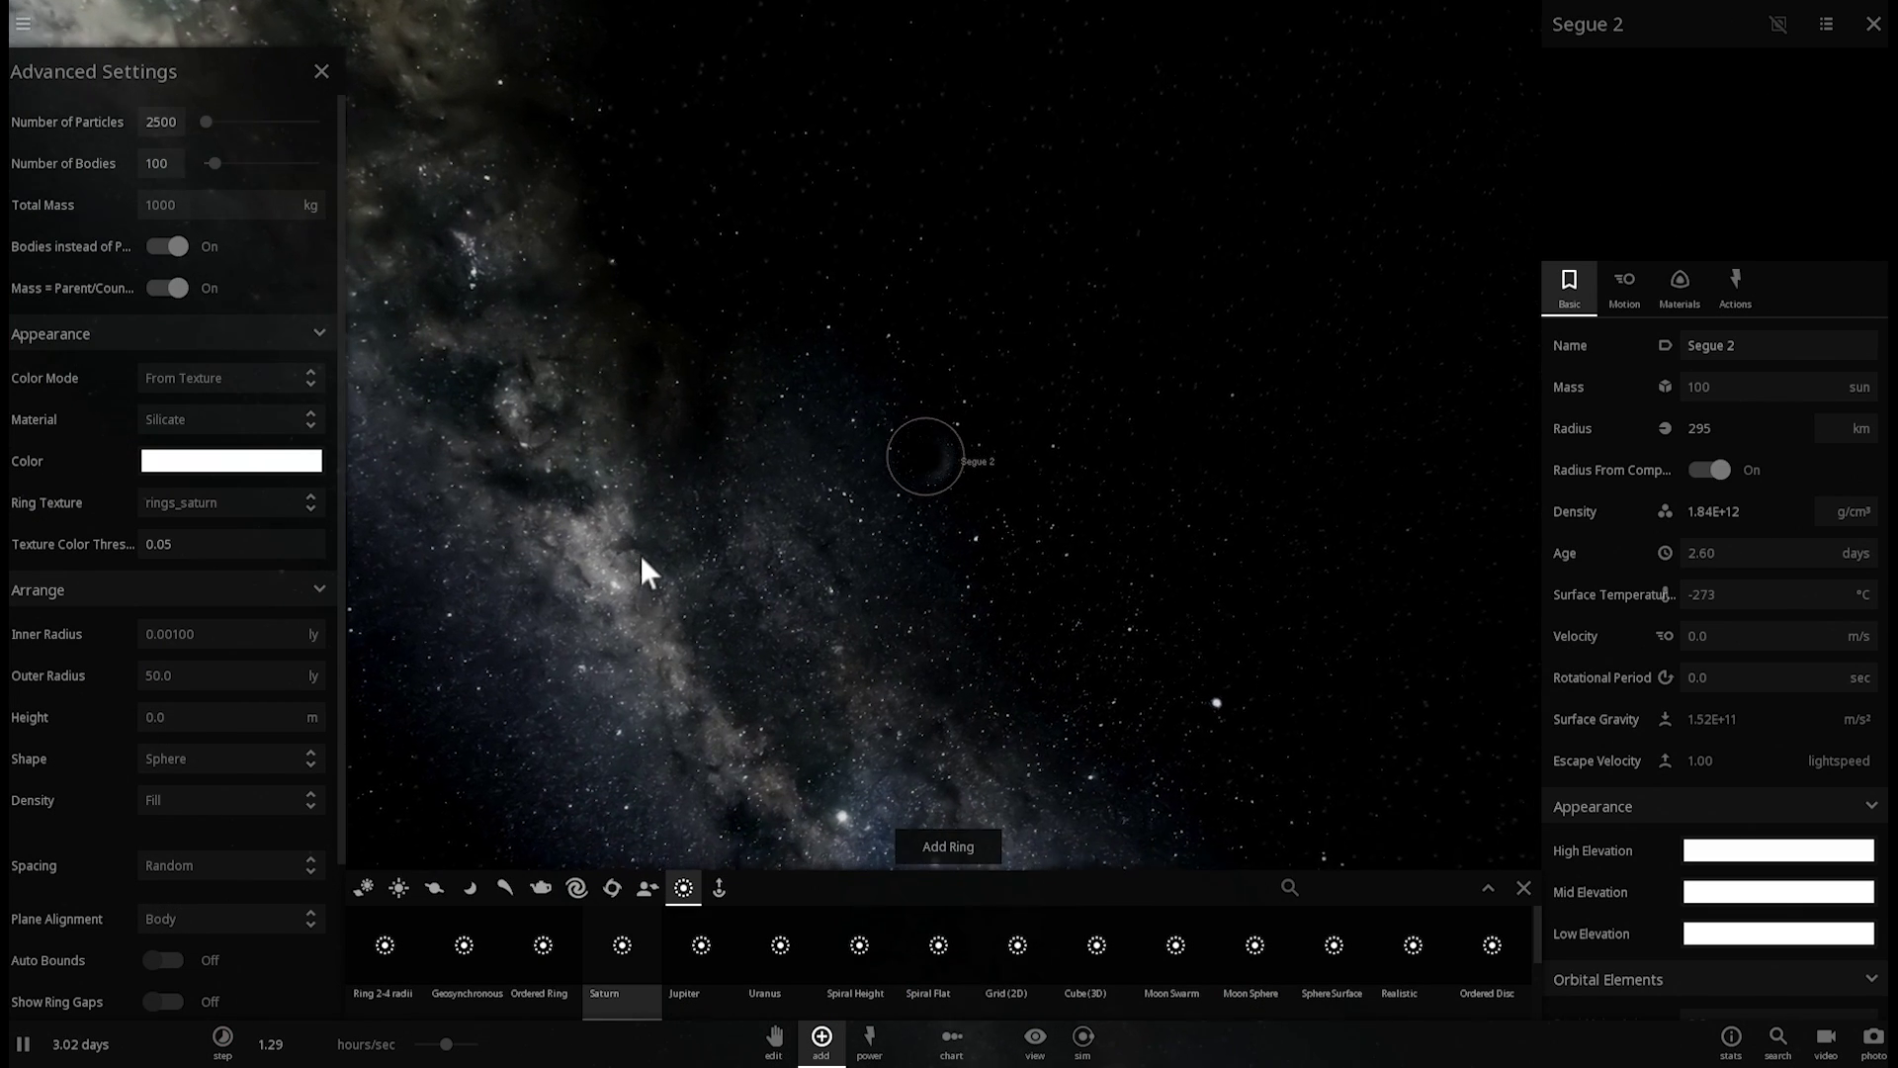
Add a spherical ring of 100 bodies from 0.00100 to 50.0 ly around the Segue 2 black hole and inspect one body's properties.
click(947, 841)
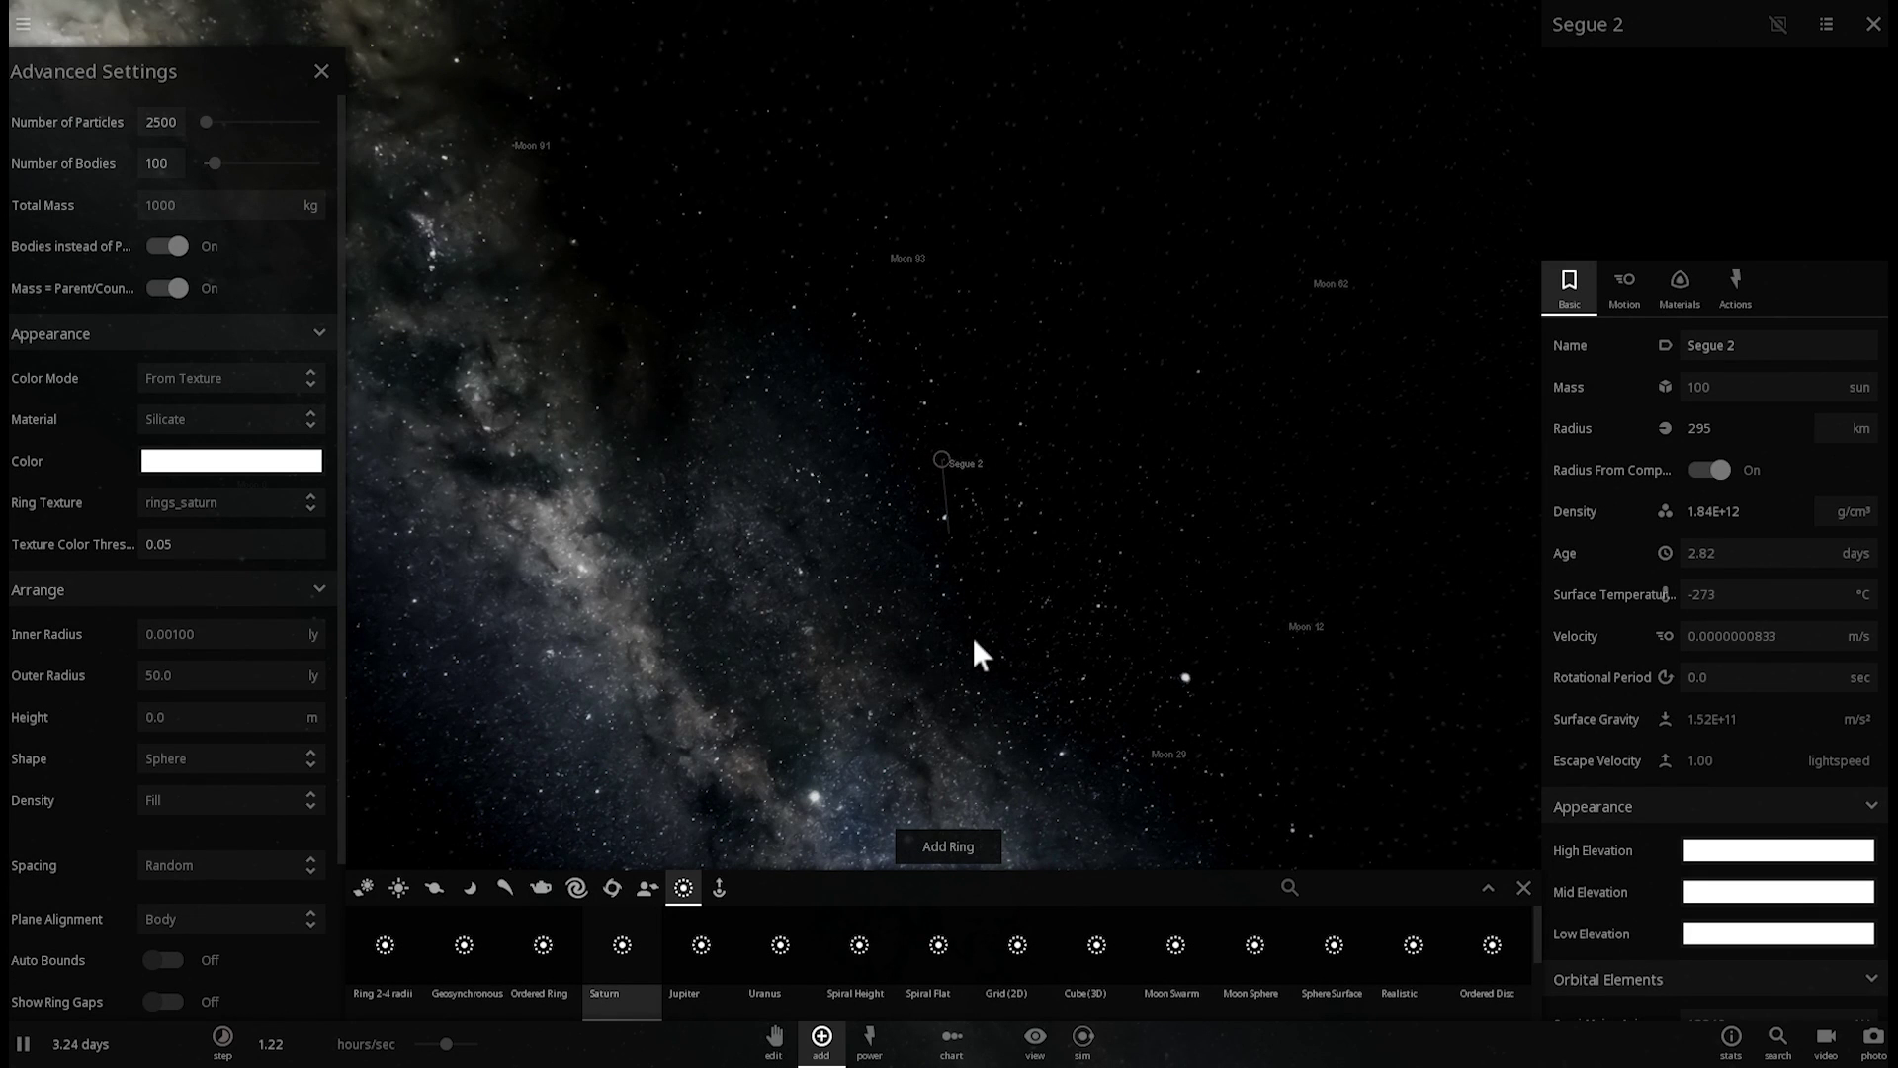
right_drag(969, 631, 958, 602)
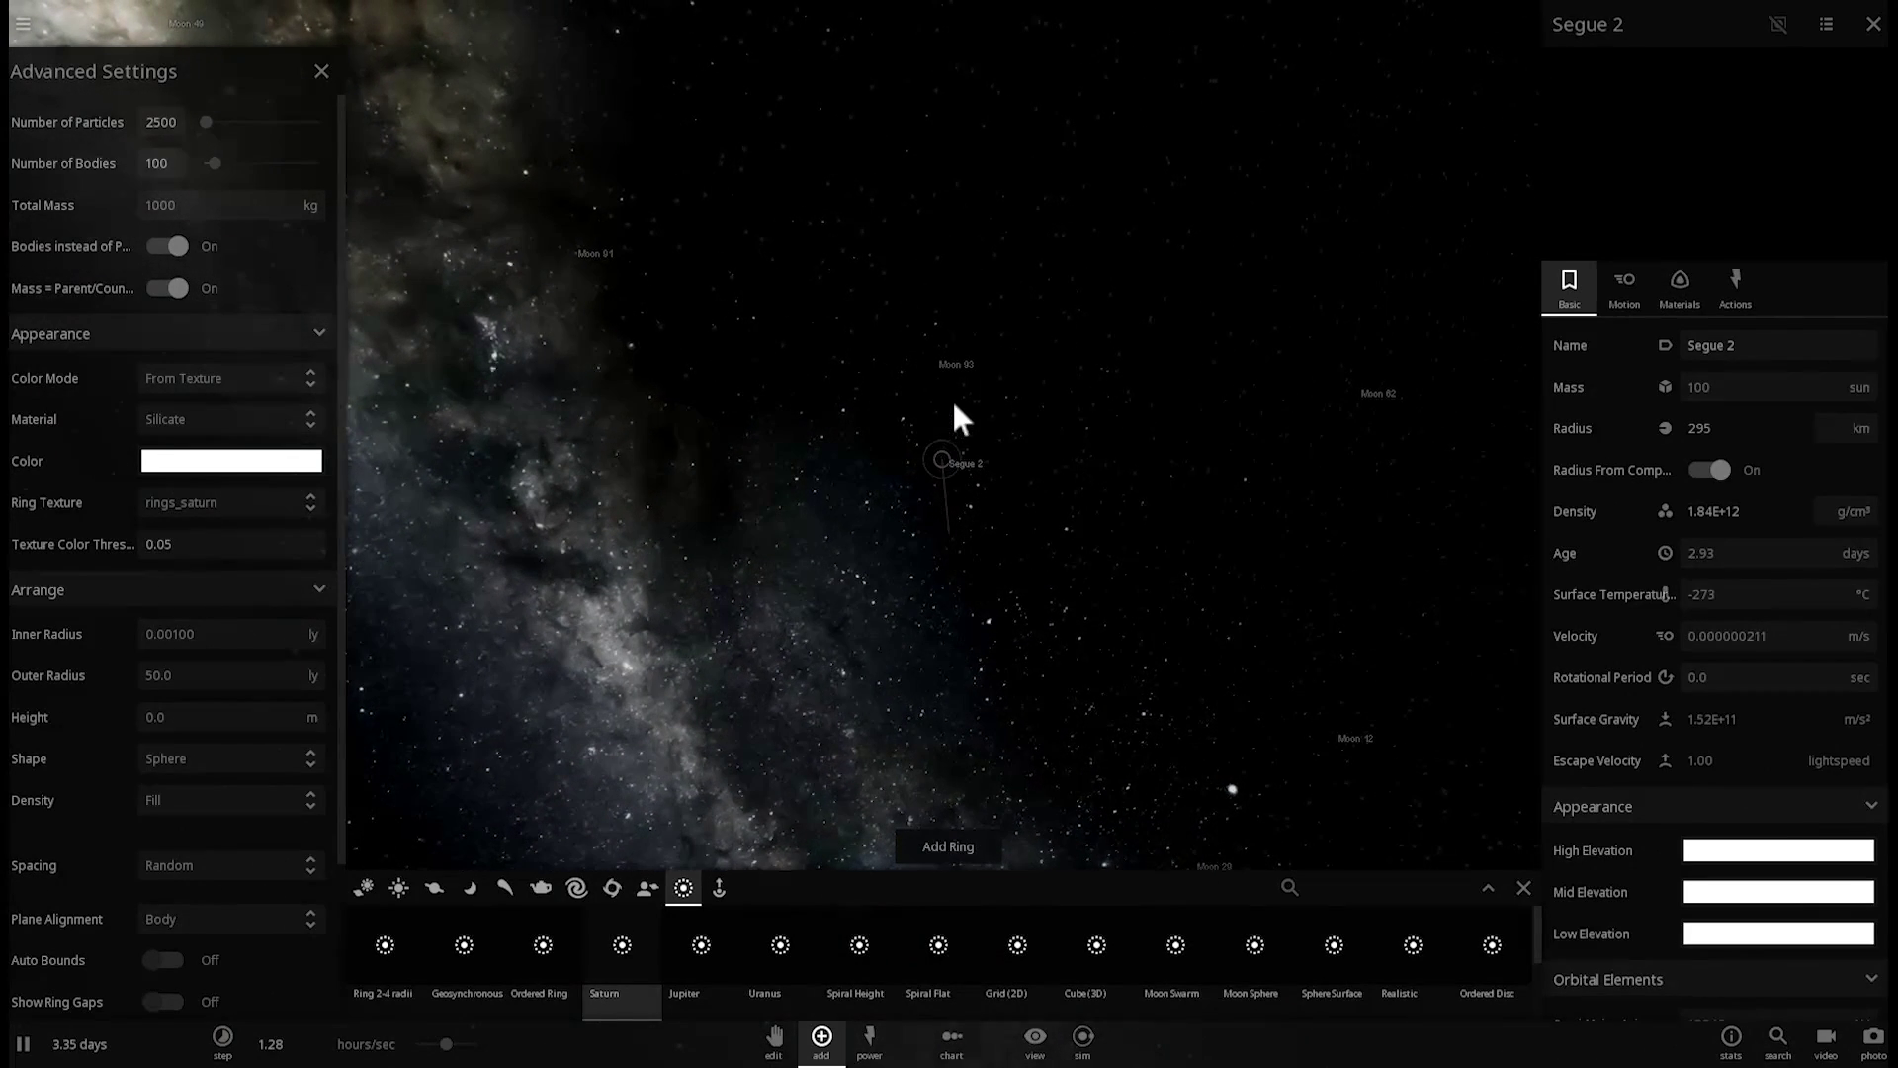
click(935, 360)
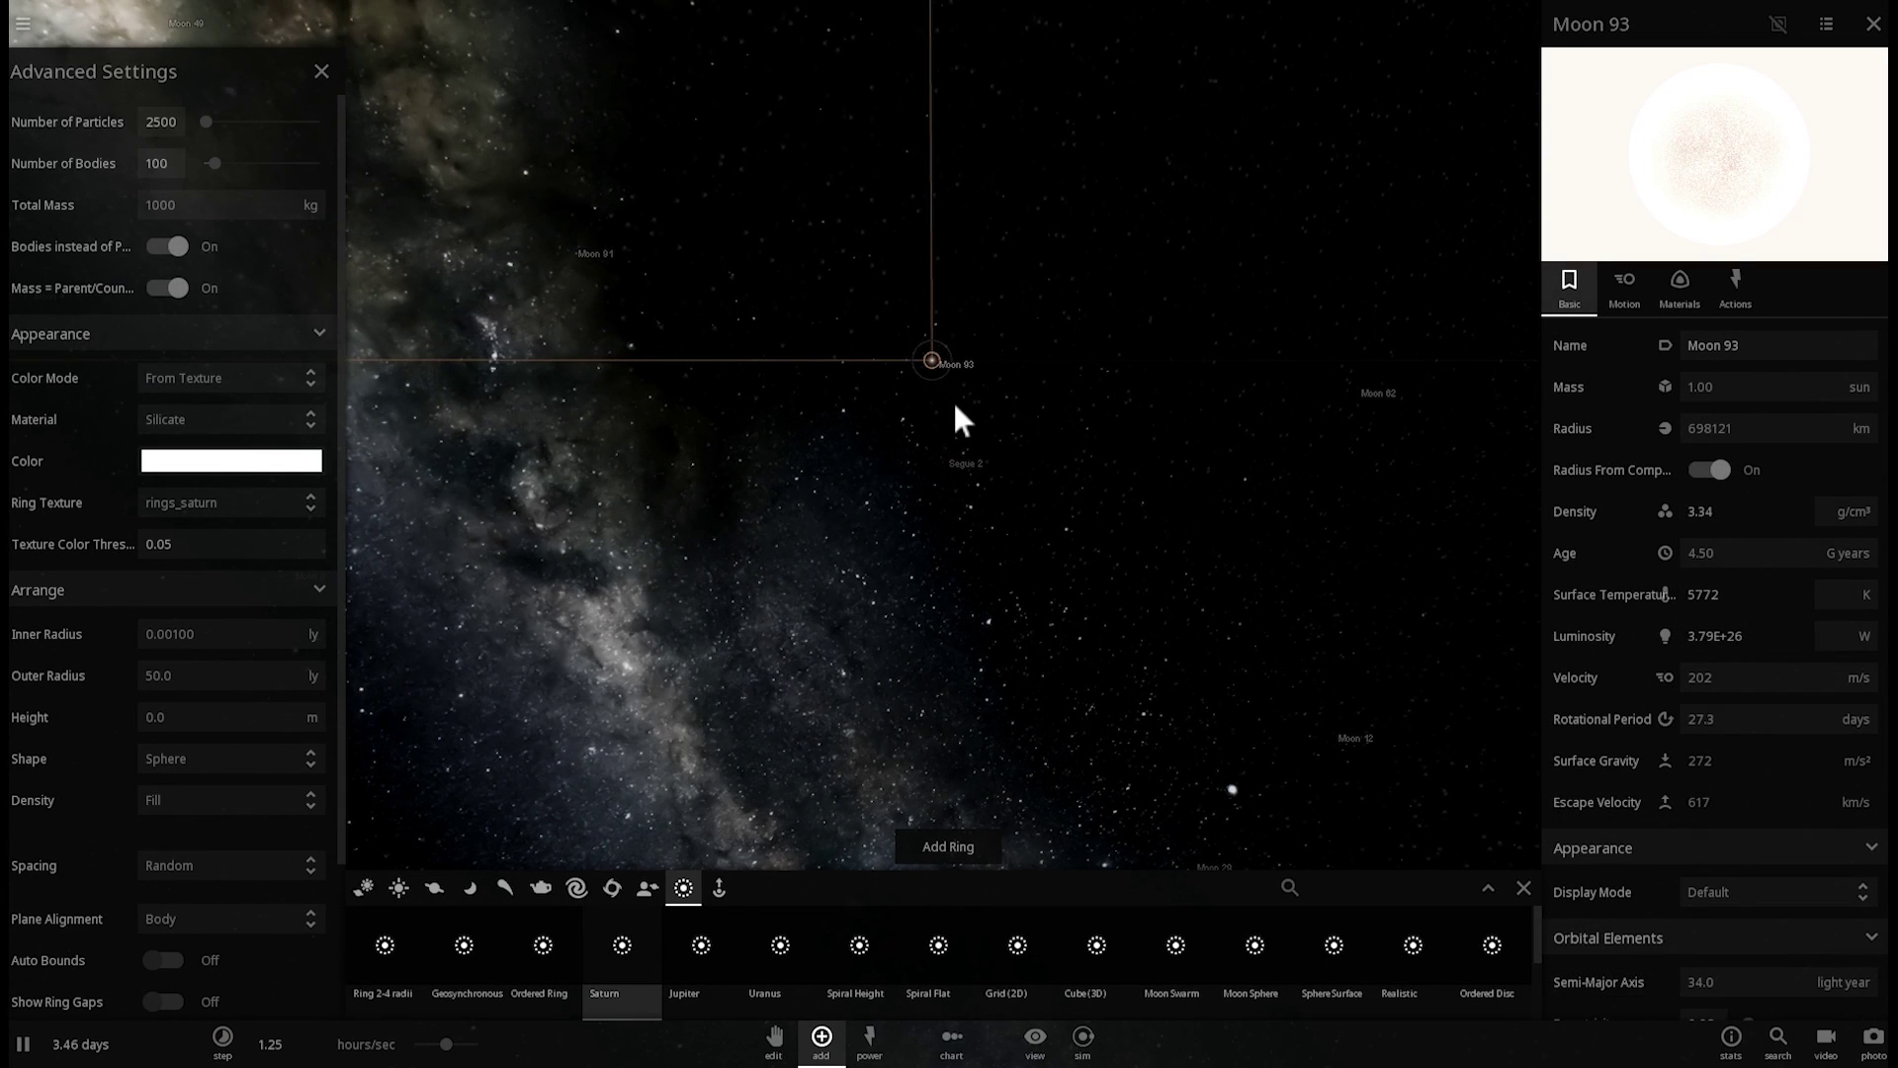
click(941, 459)
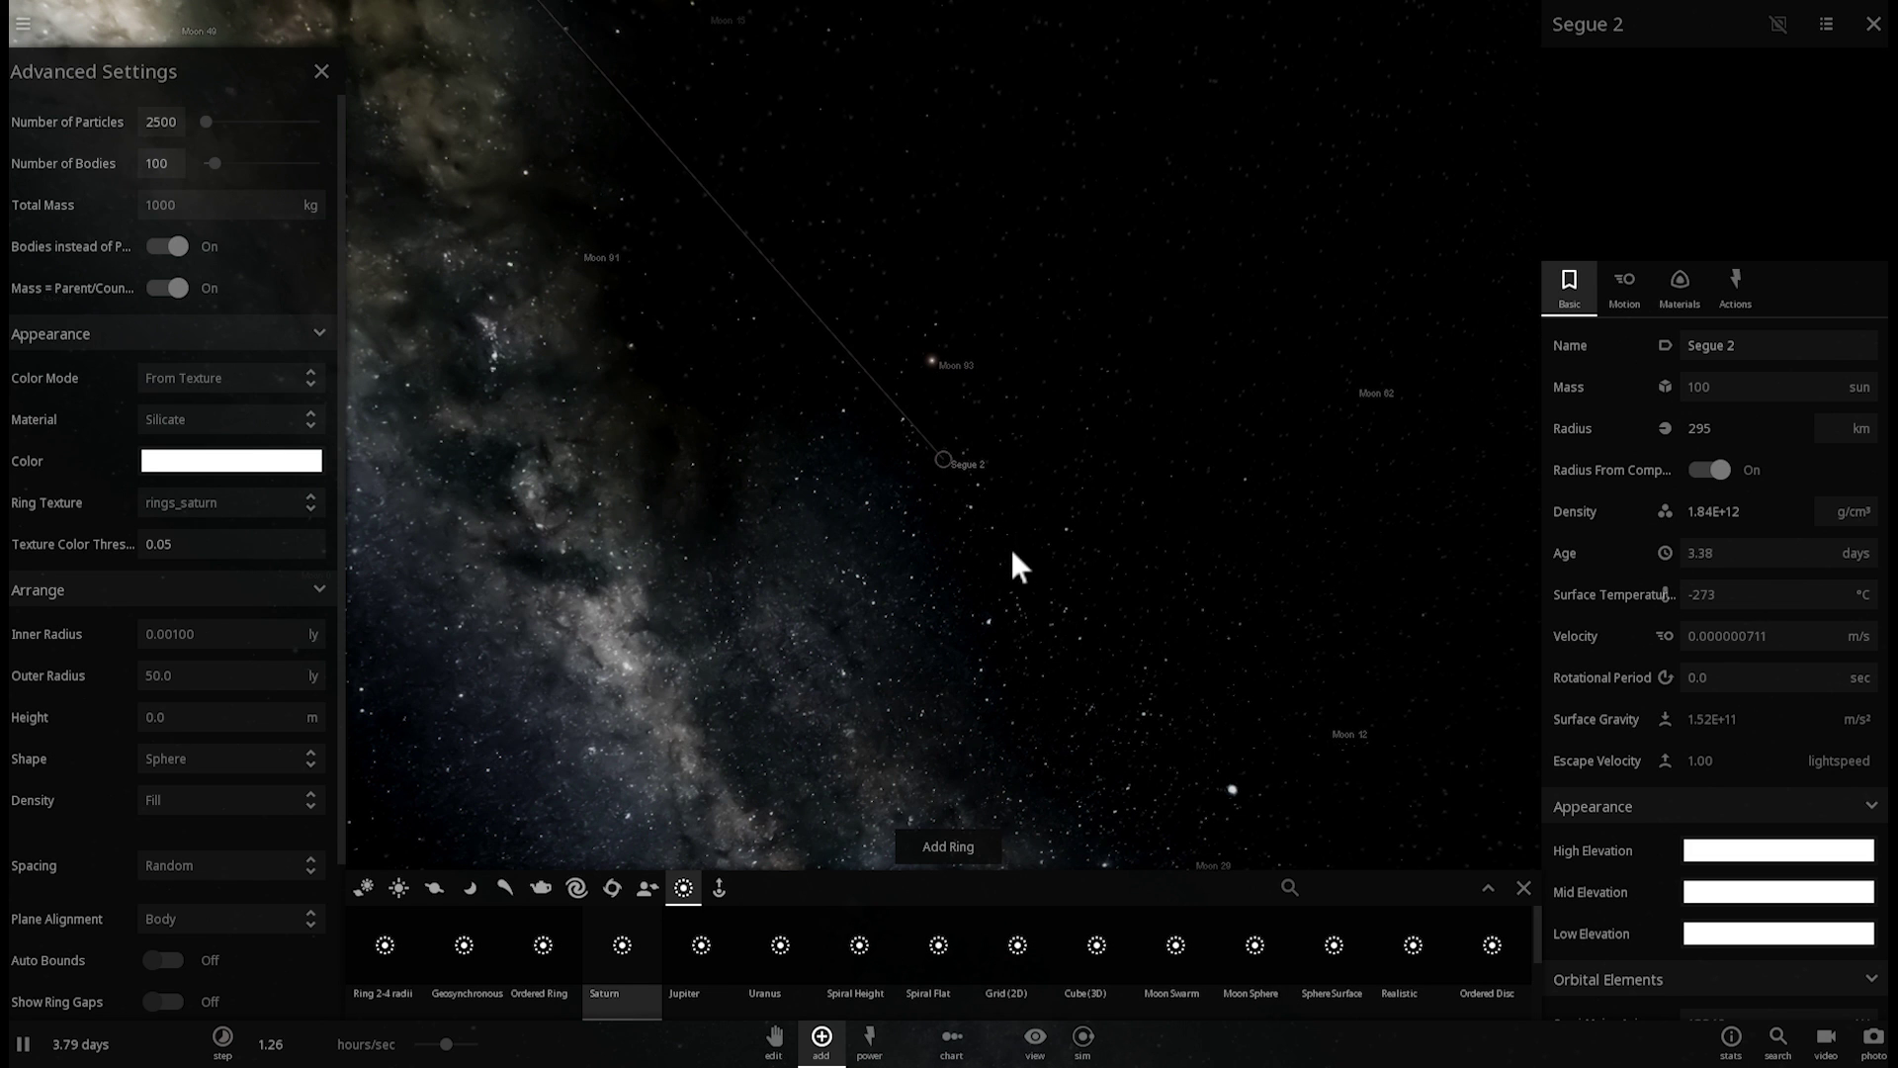
right_drag(1013, 550, 976, 535)
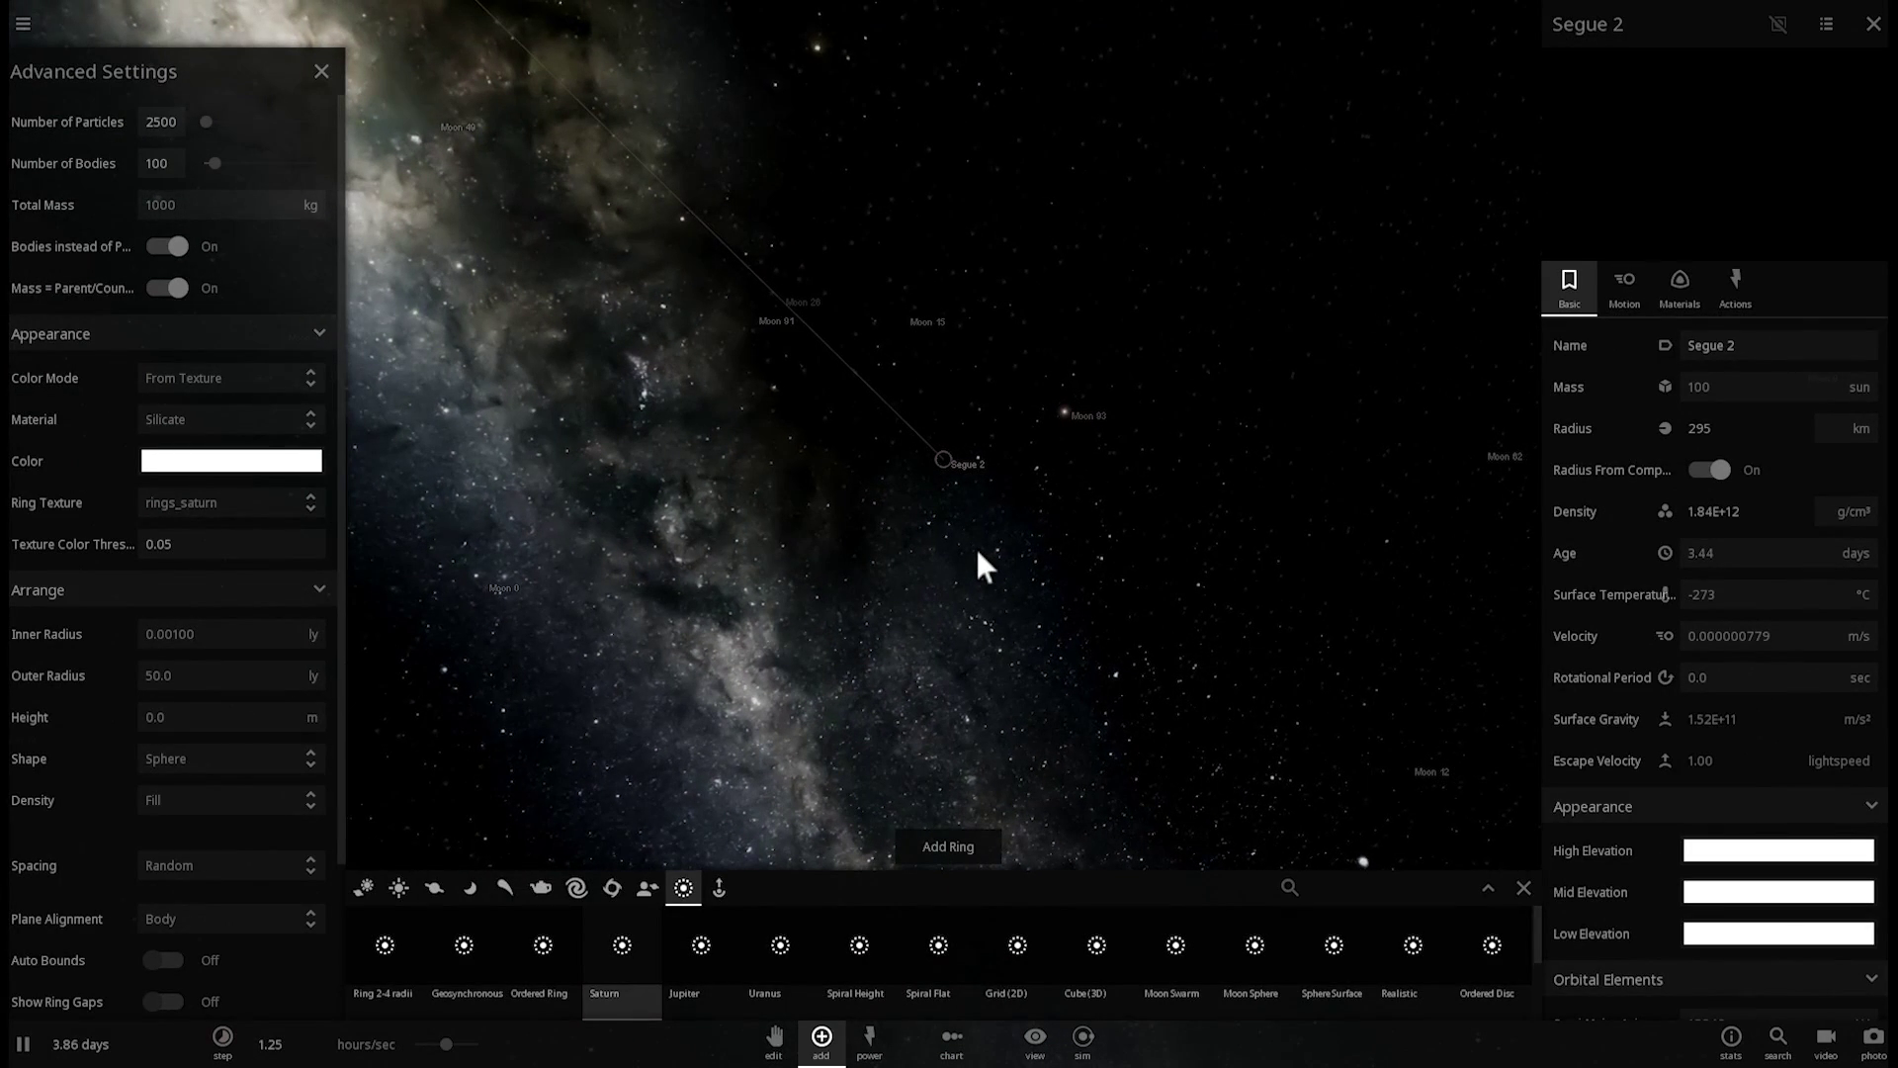
Add several more spherical rings of 100 bodies each from 0.00100 to 50.0 ly around the Segue 2 black hole.
drag(976, 552, 1051, 527)
scroll(1048, 526, up, 4)
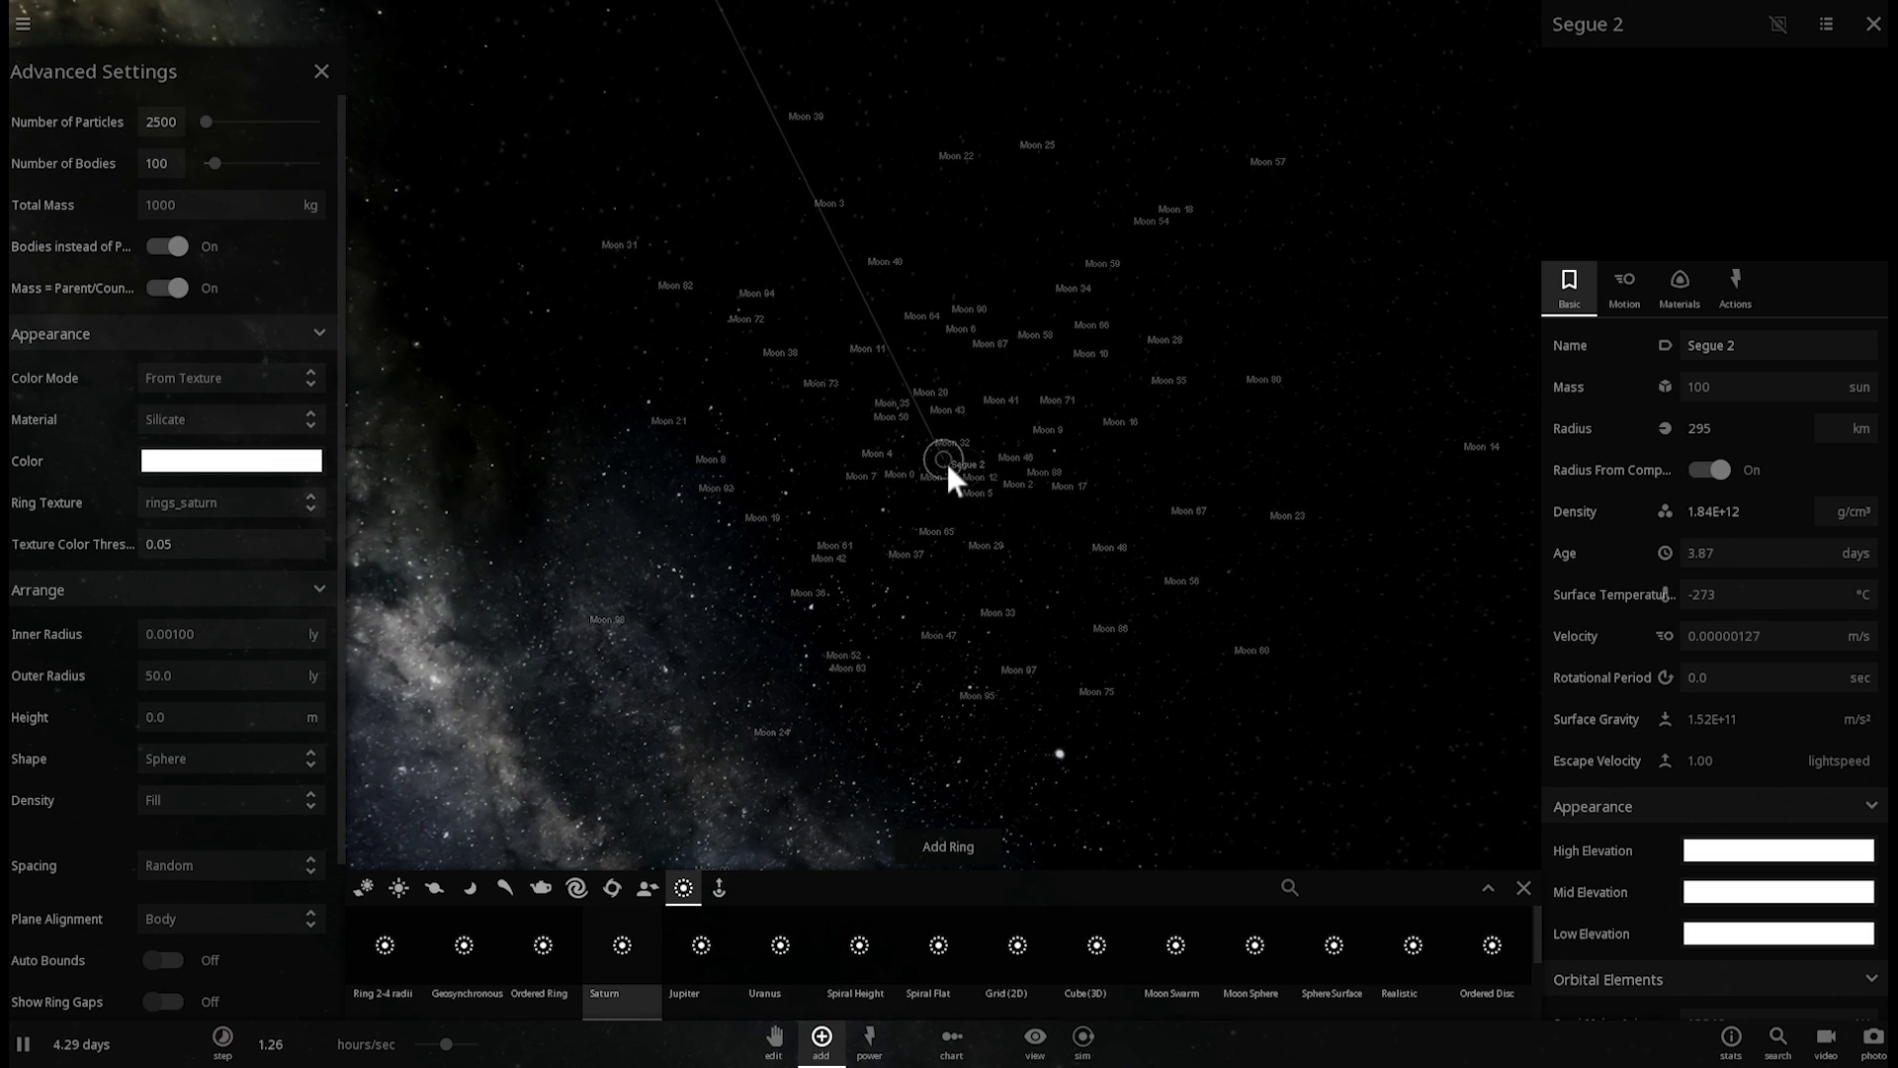
drag(947, 472, 964, 547)
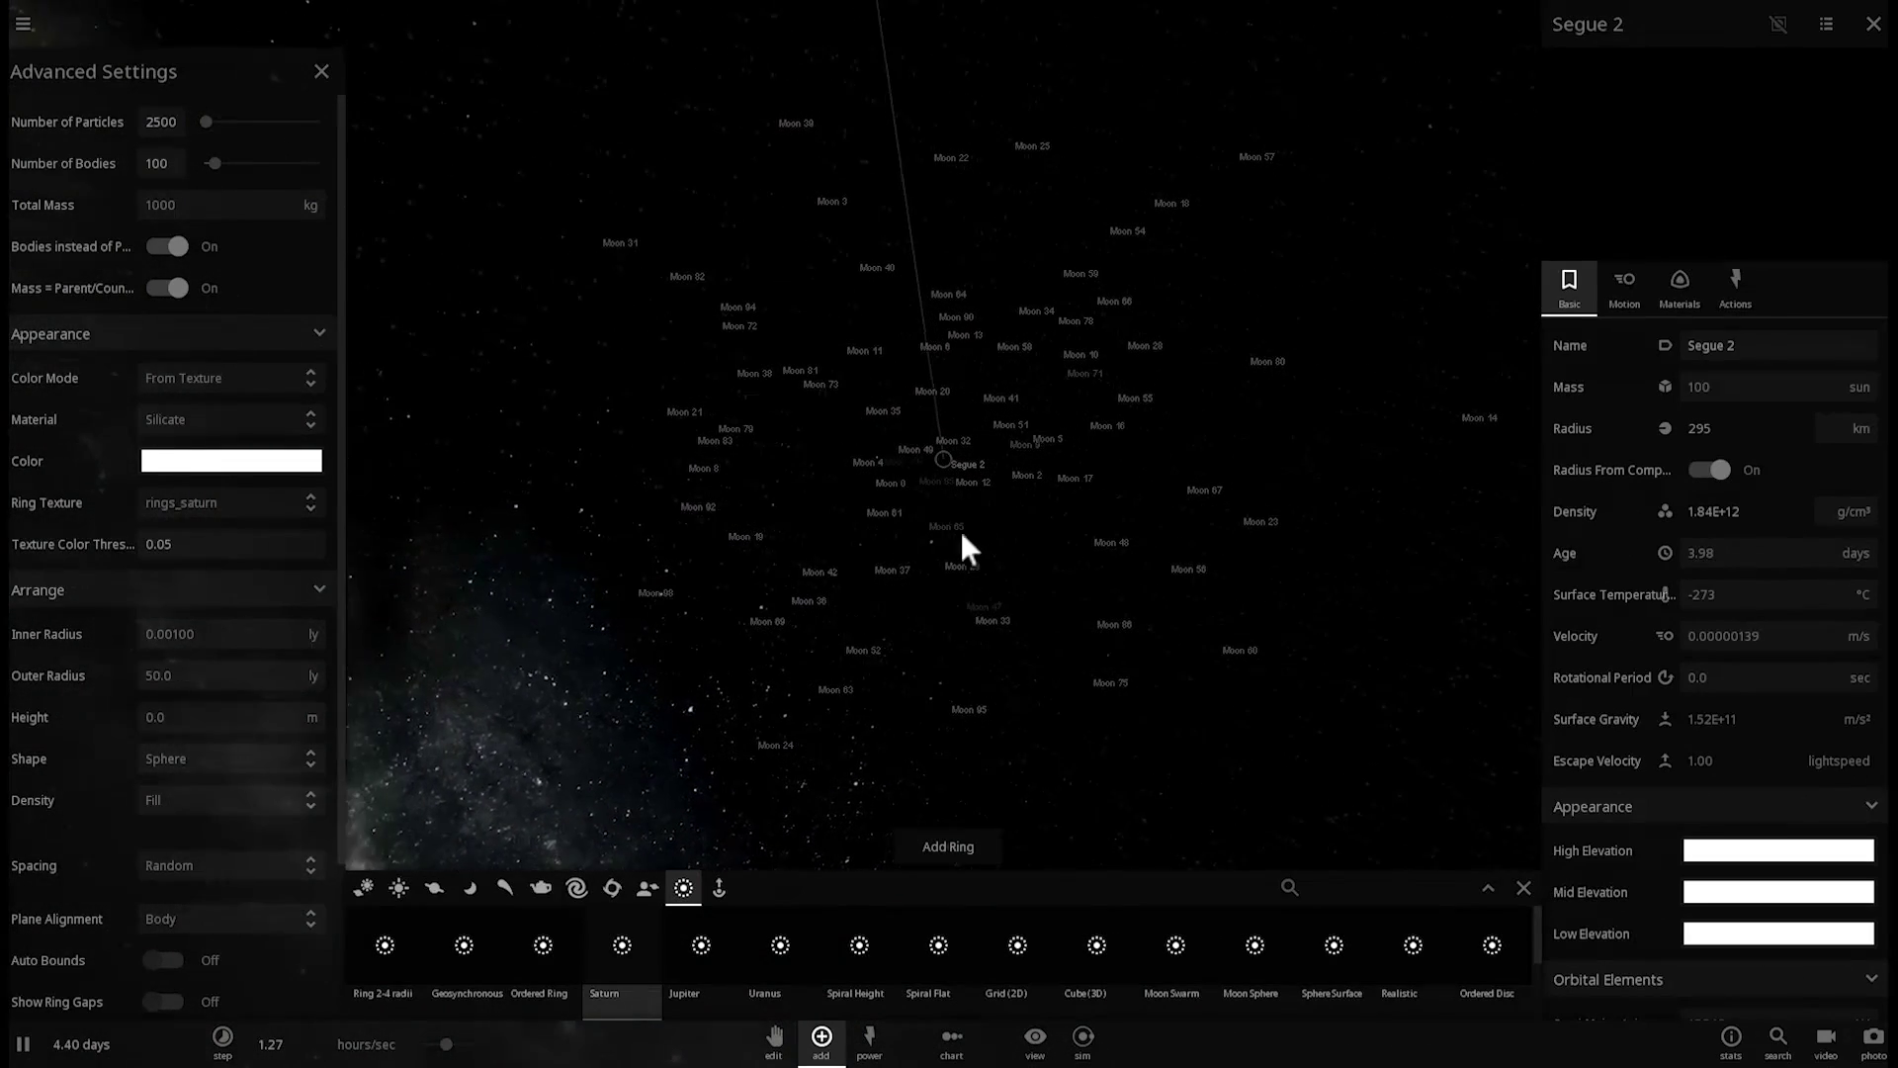
click(939, 841)
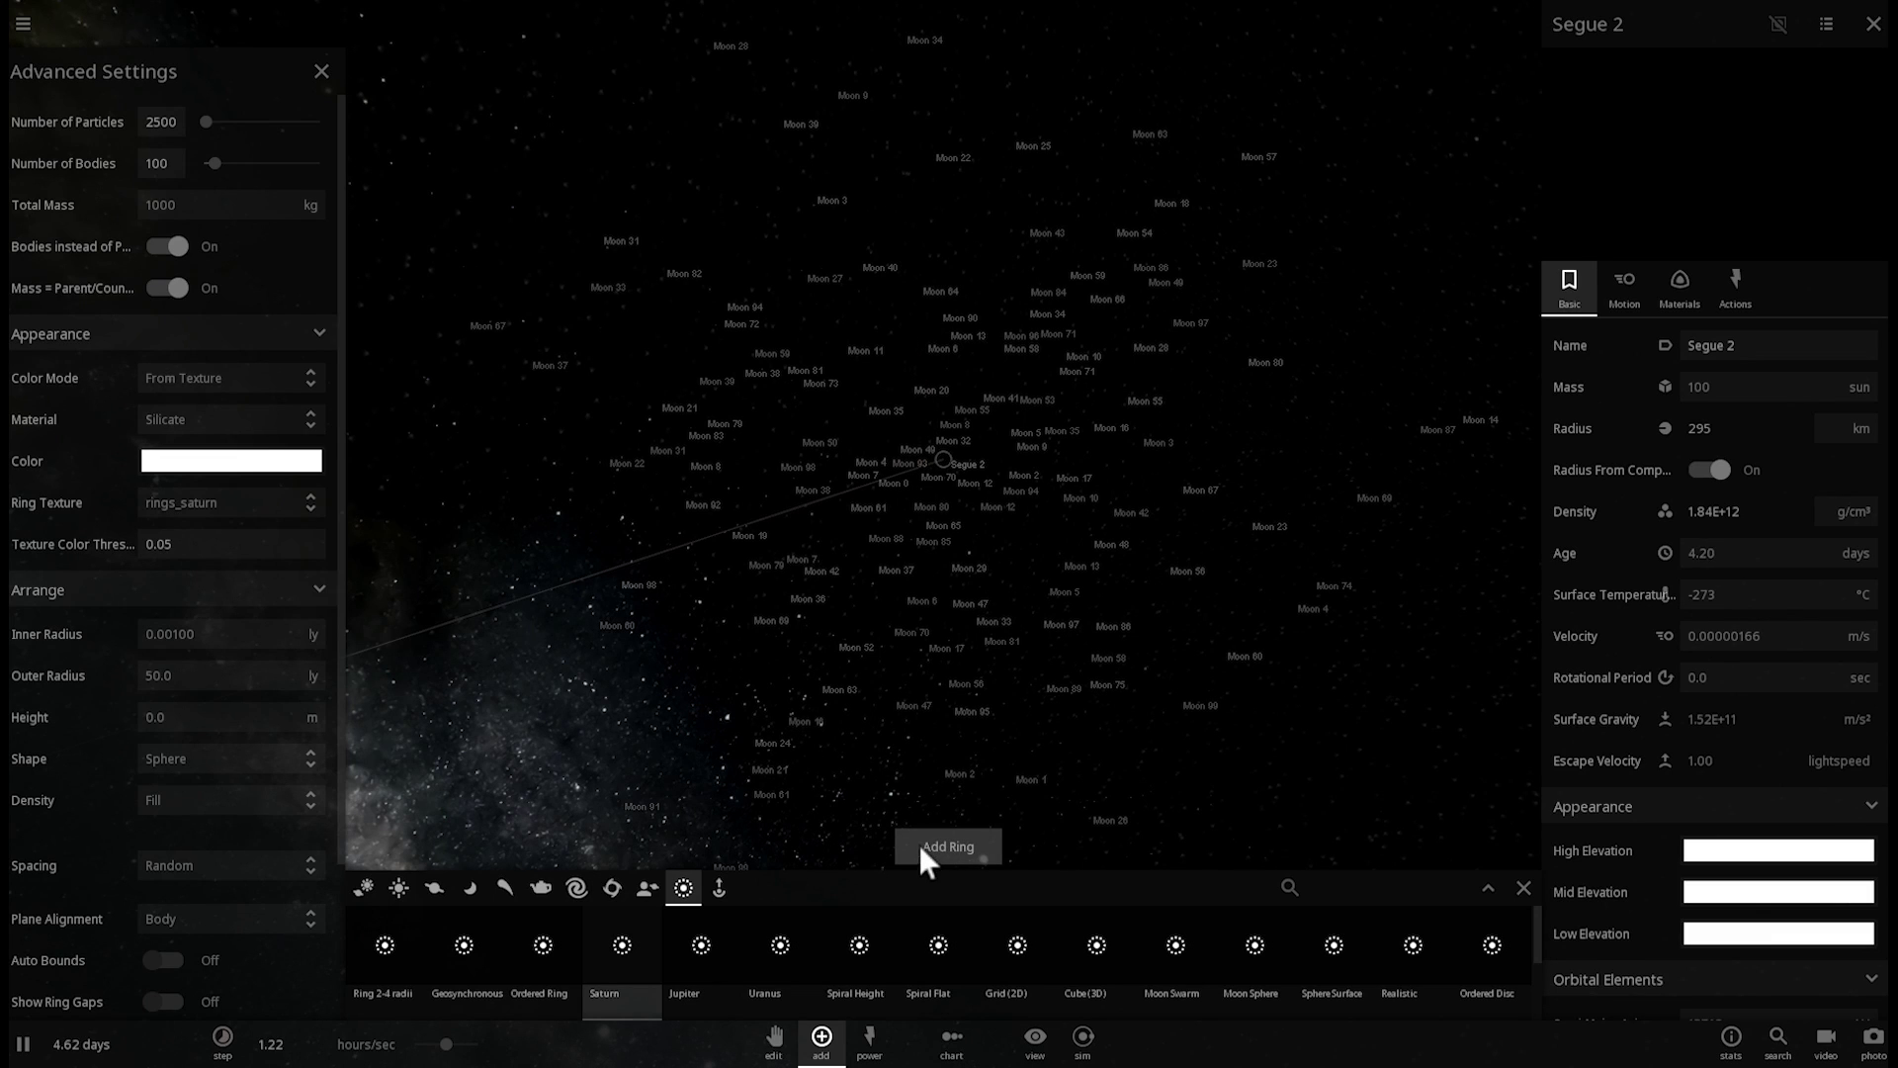
click(945, 844)
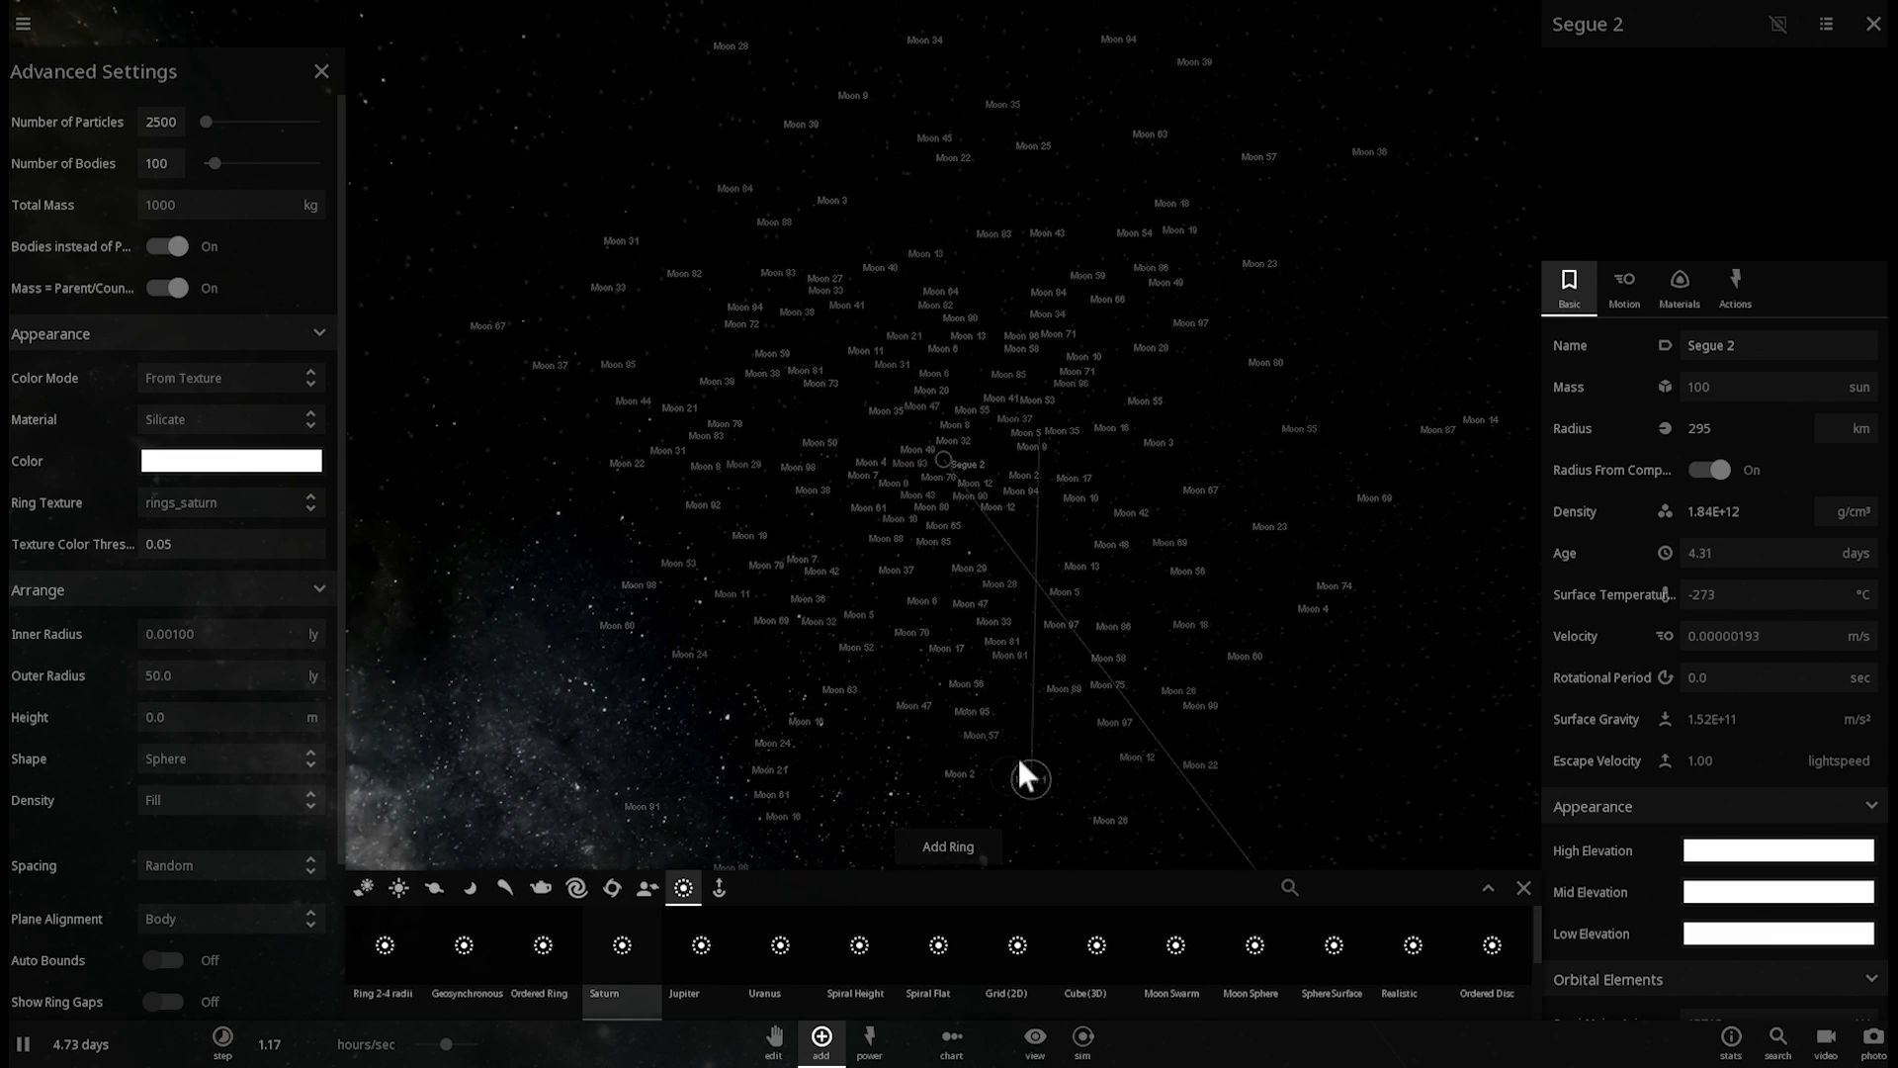
drag(1005, 755, 952, 834)
click(943, 845)
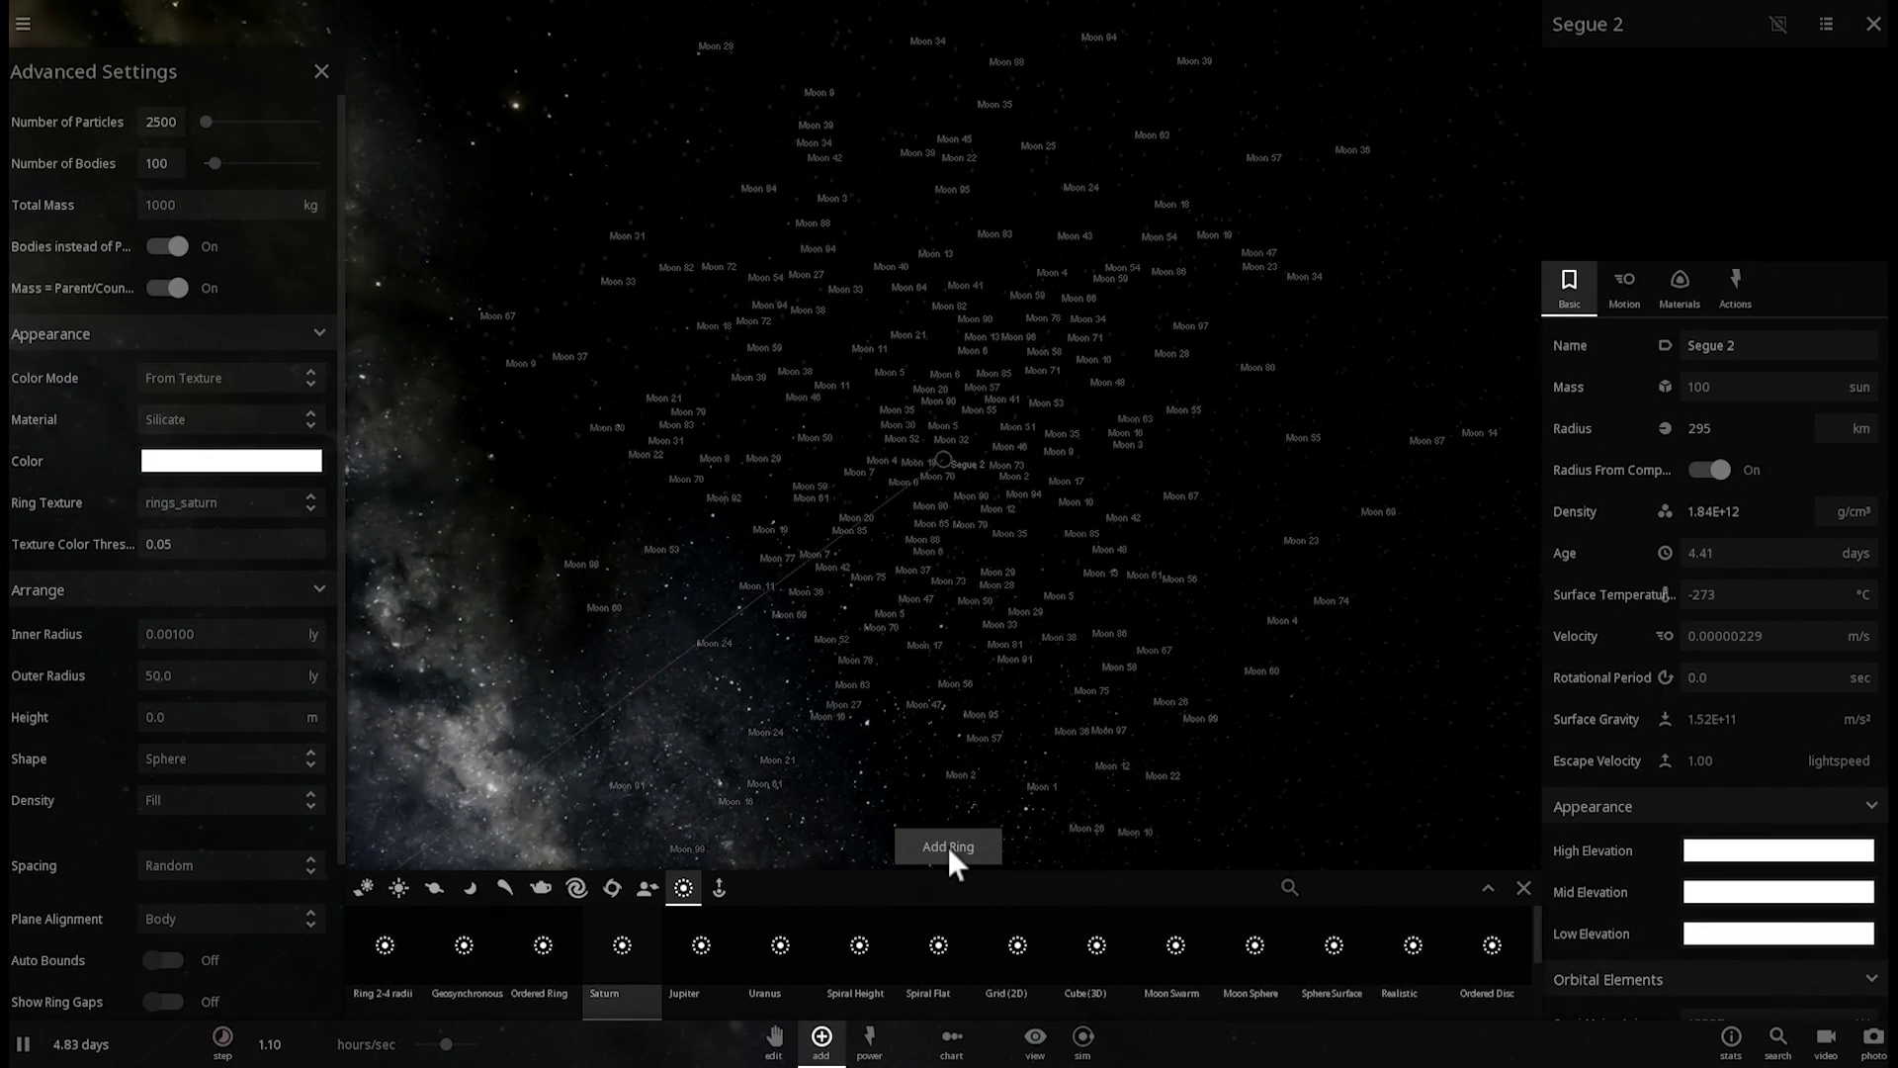
click(949, 848)
drag(1022, 759, 945, 738)
right_drag(945, 733, 1008, 744)
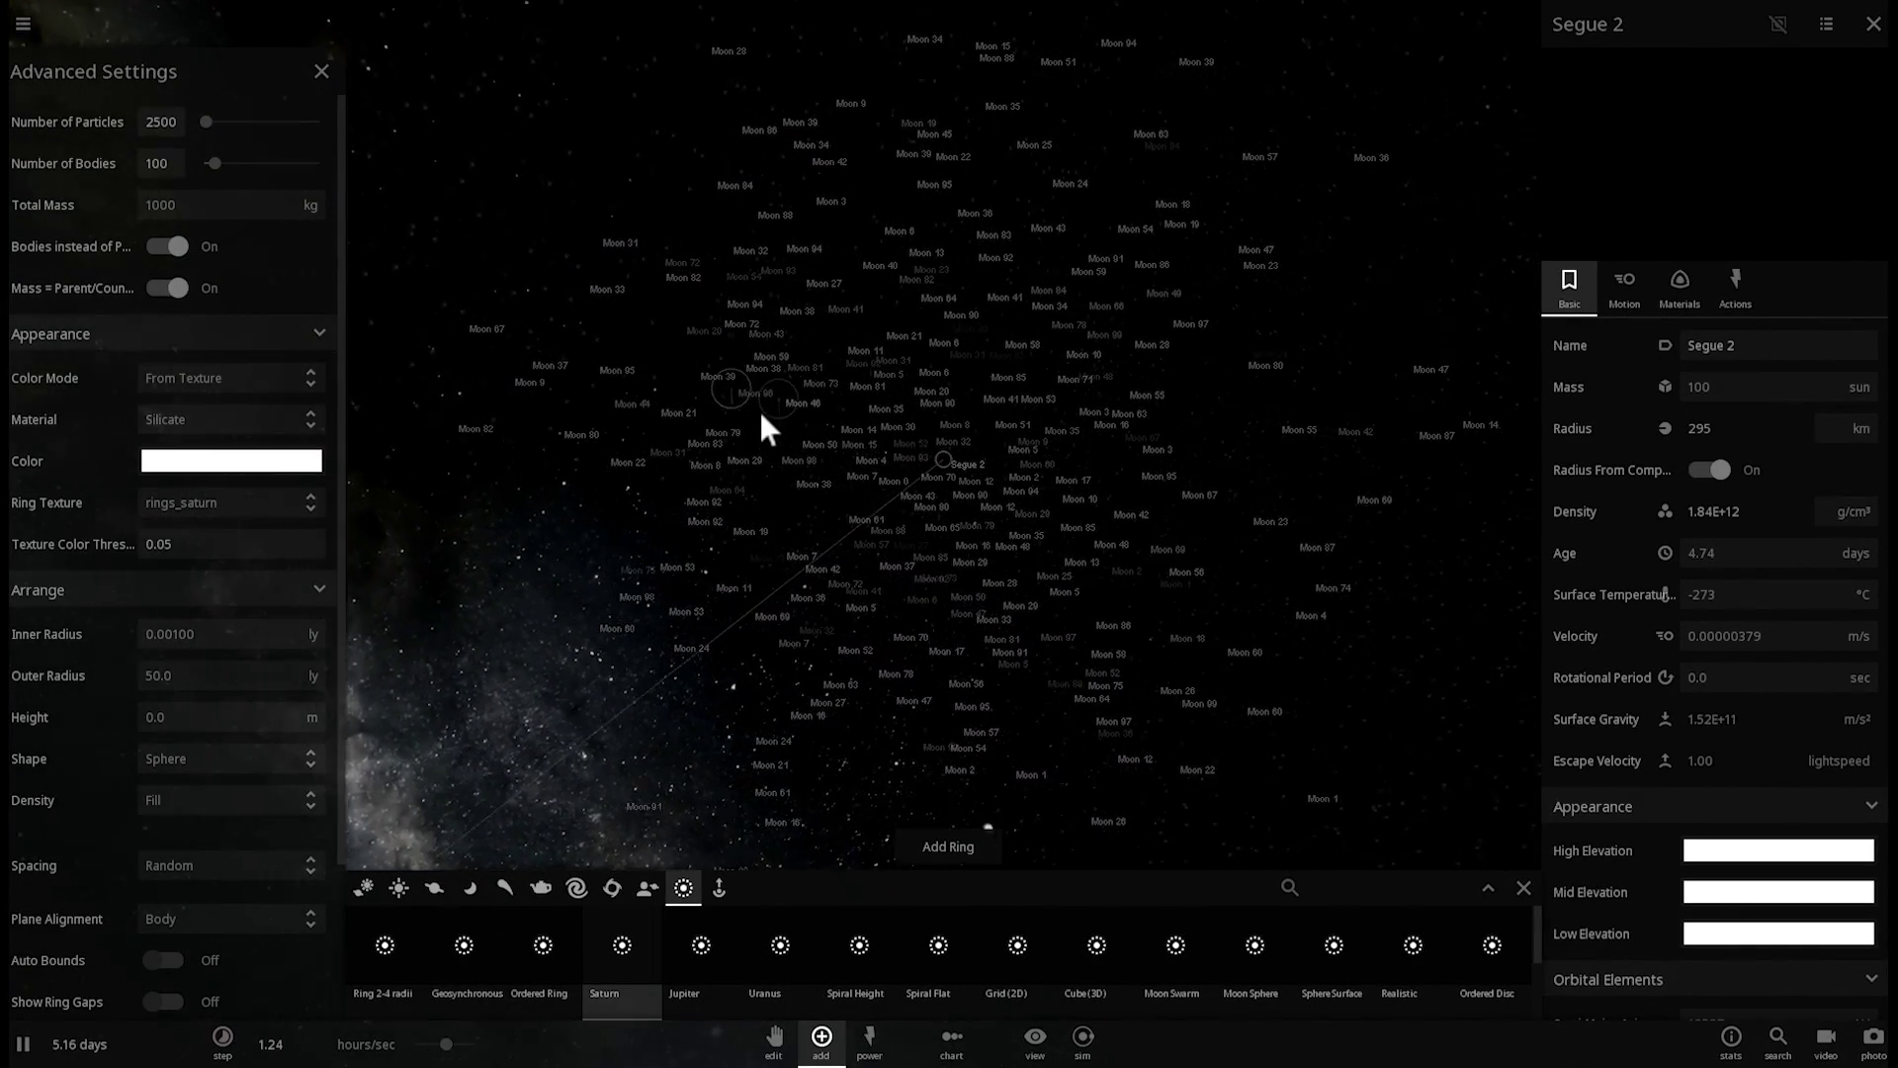
Close the advanced ring settings and inspect the properties and orbits of several individual bodies, including Moon 20, Moon 59 and Moon 50.
click(321, 69)
right_drag(1054, 788, 982, 771)
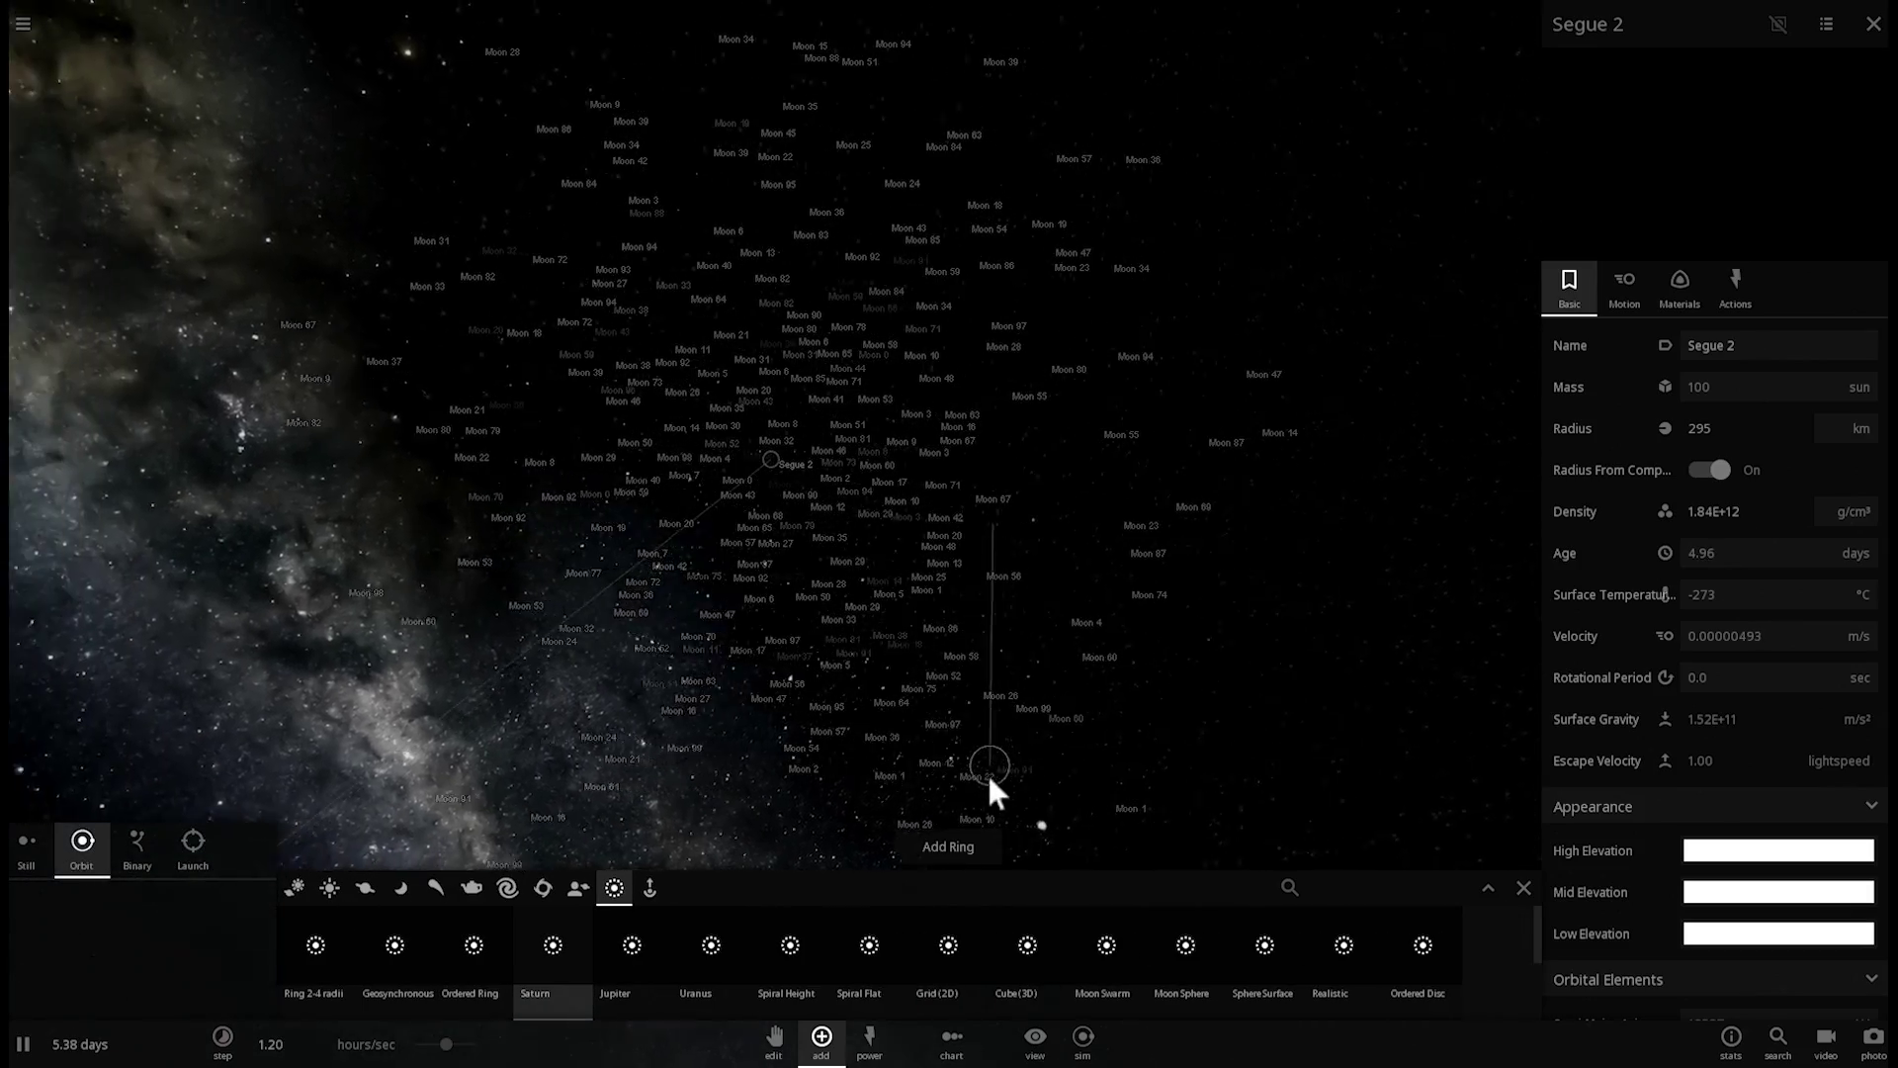
right_drag(916, 631, 861, 607)
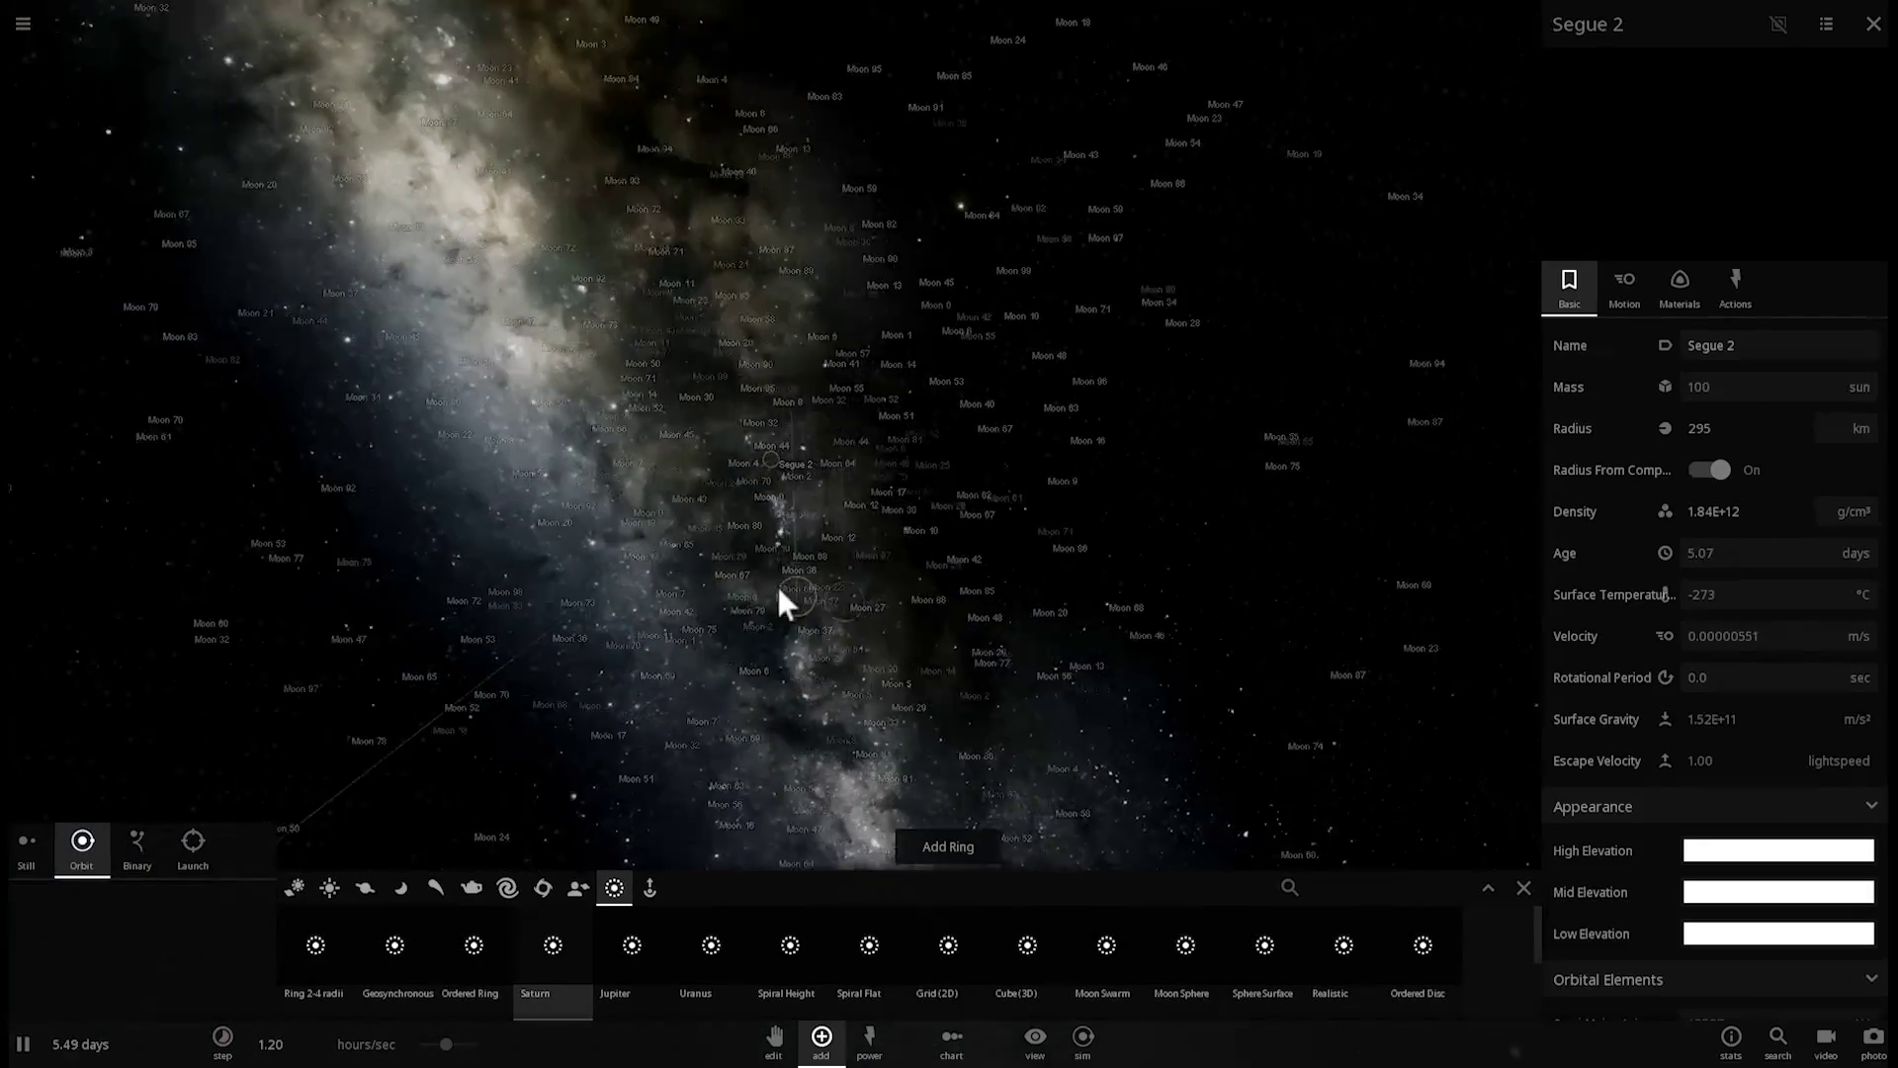
click(365, 535)
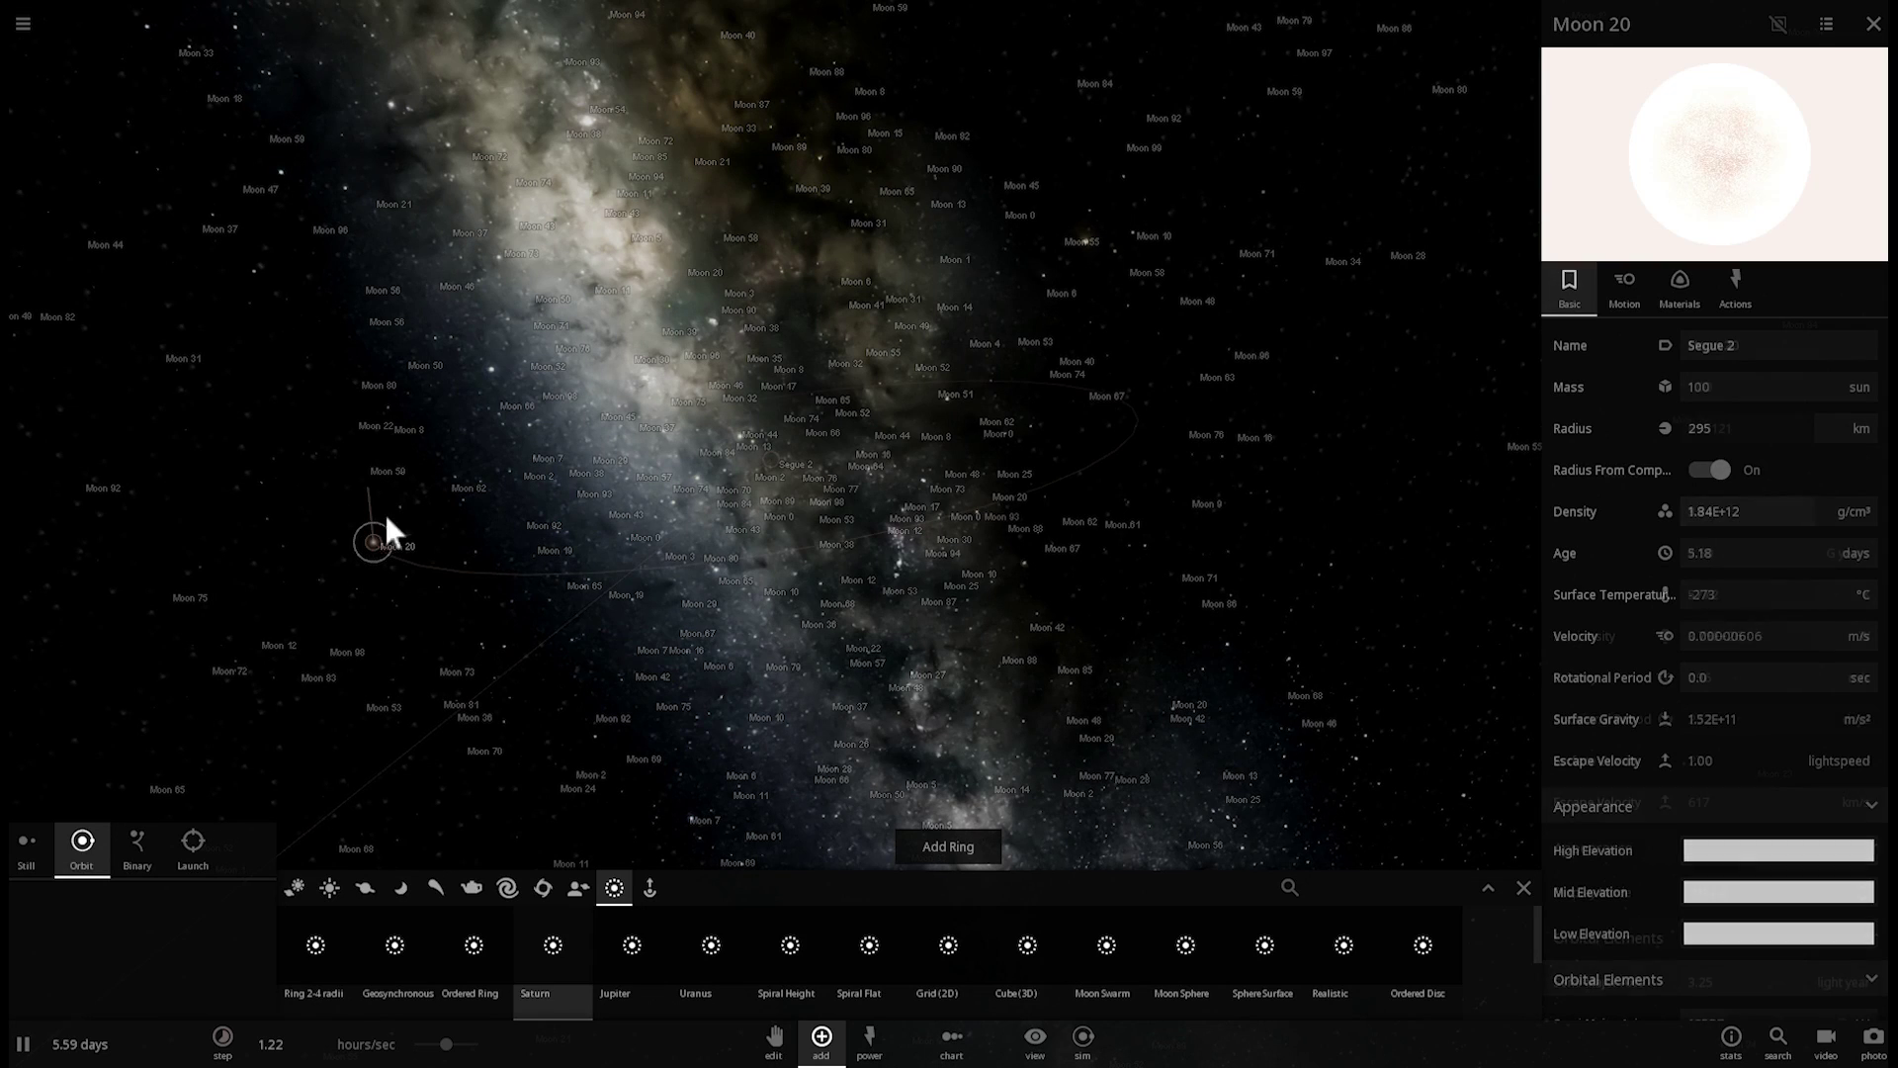
click(370, 459)
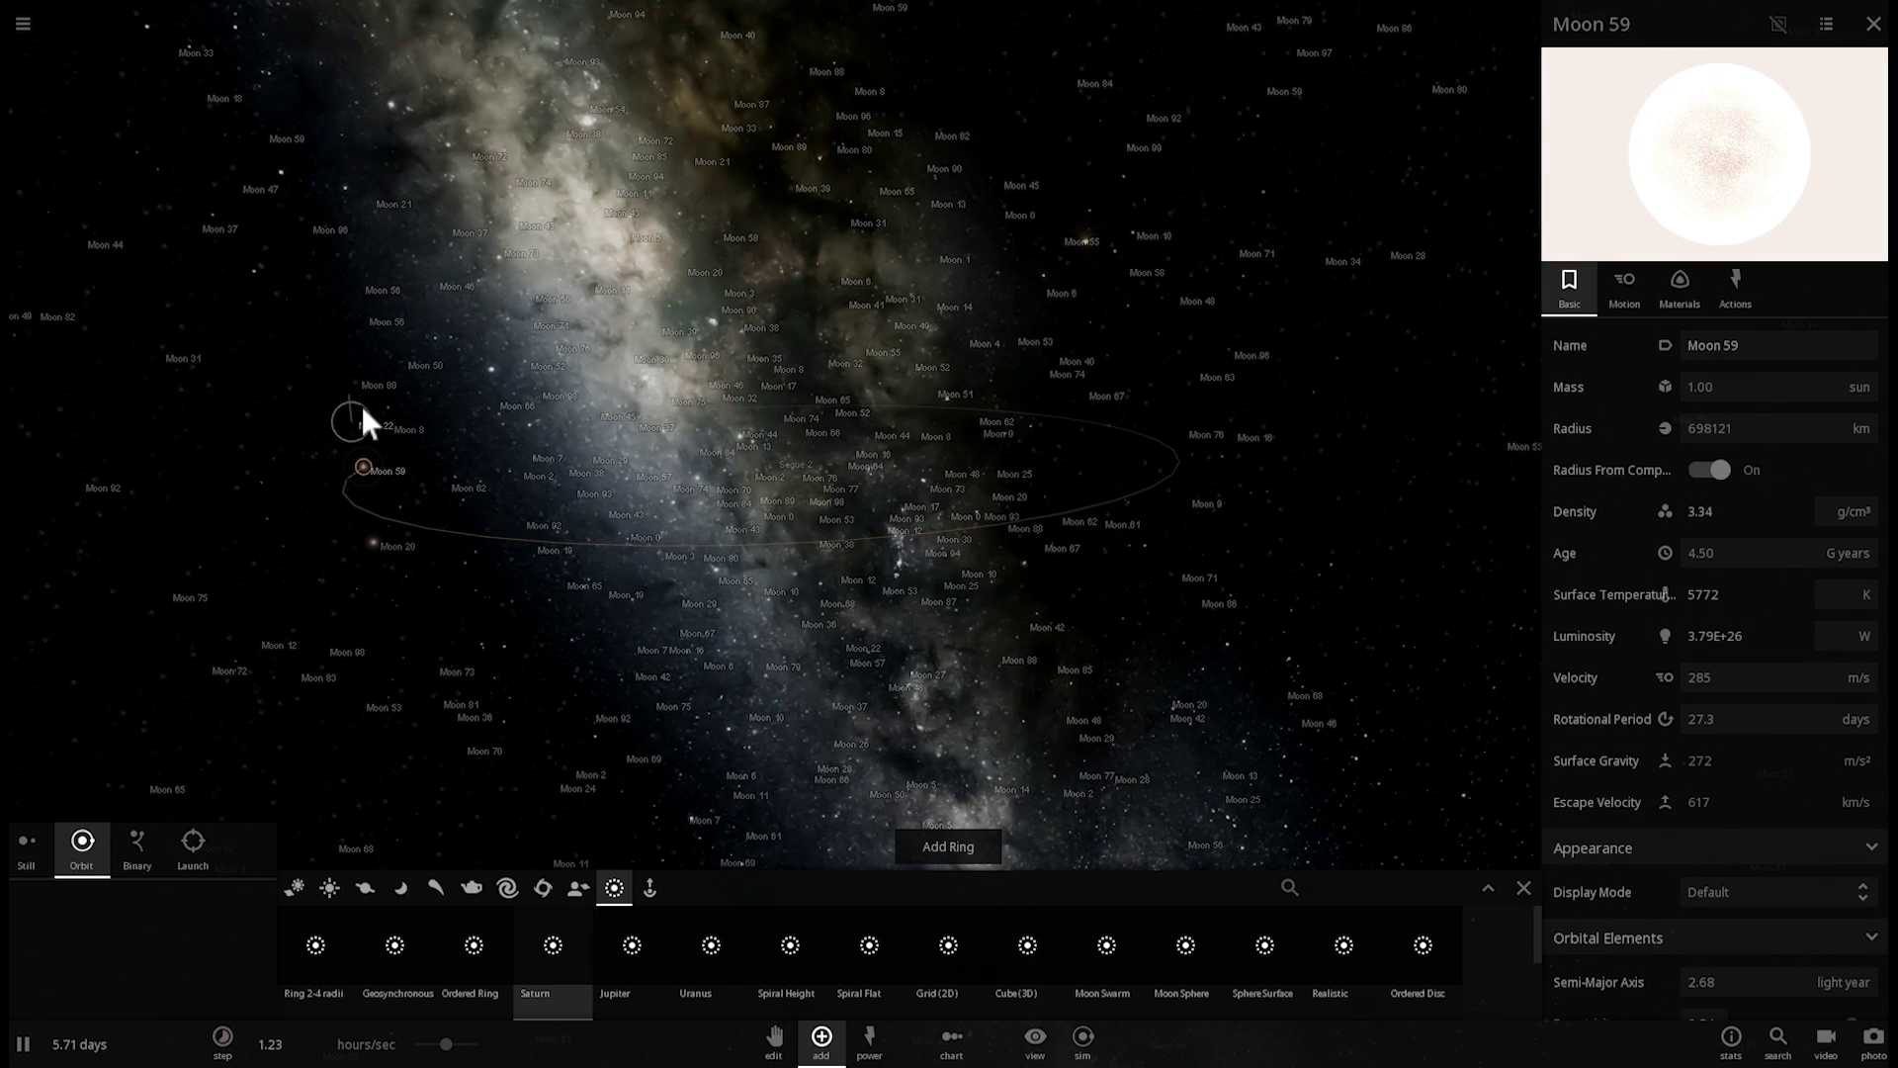
click(361, 418)
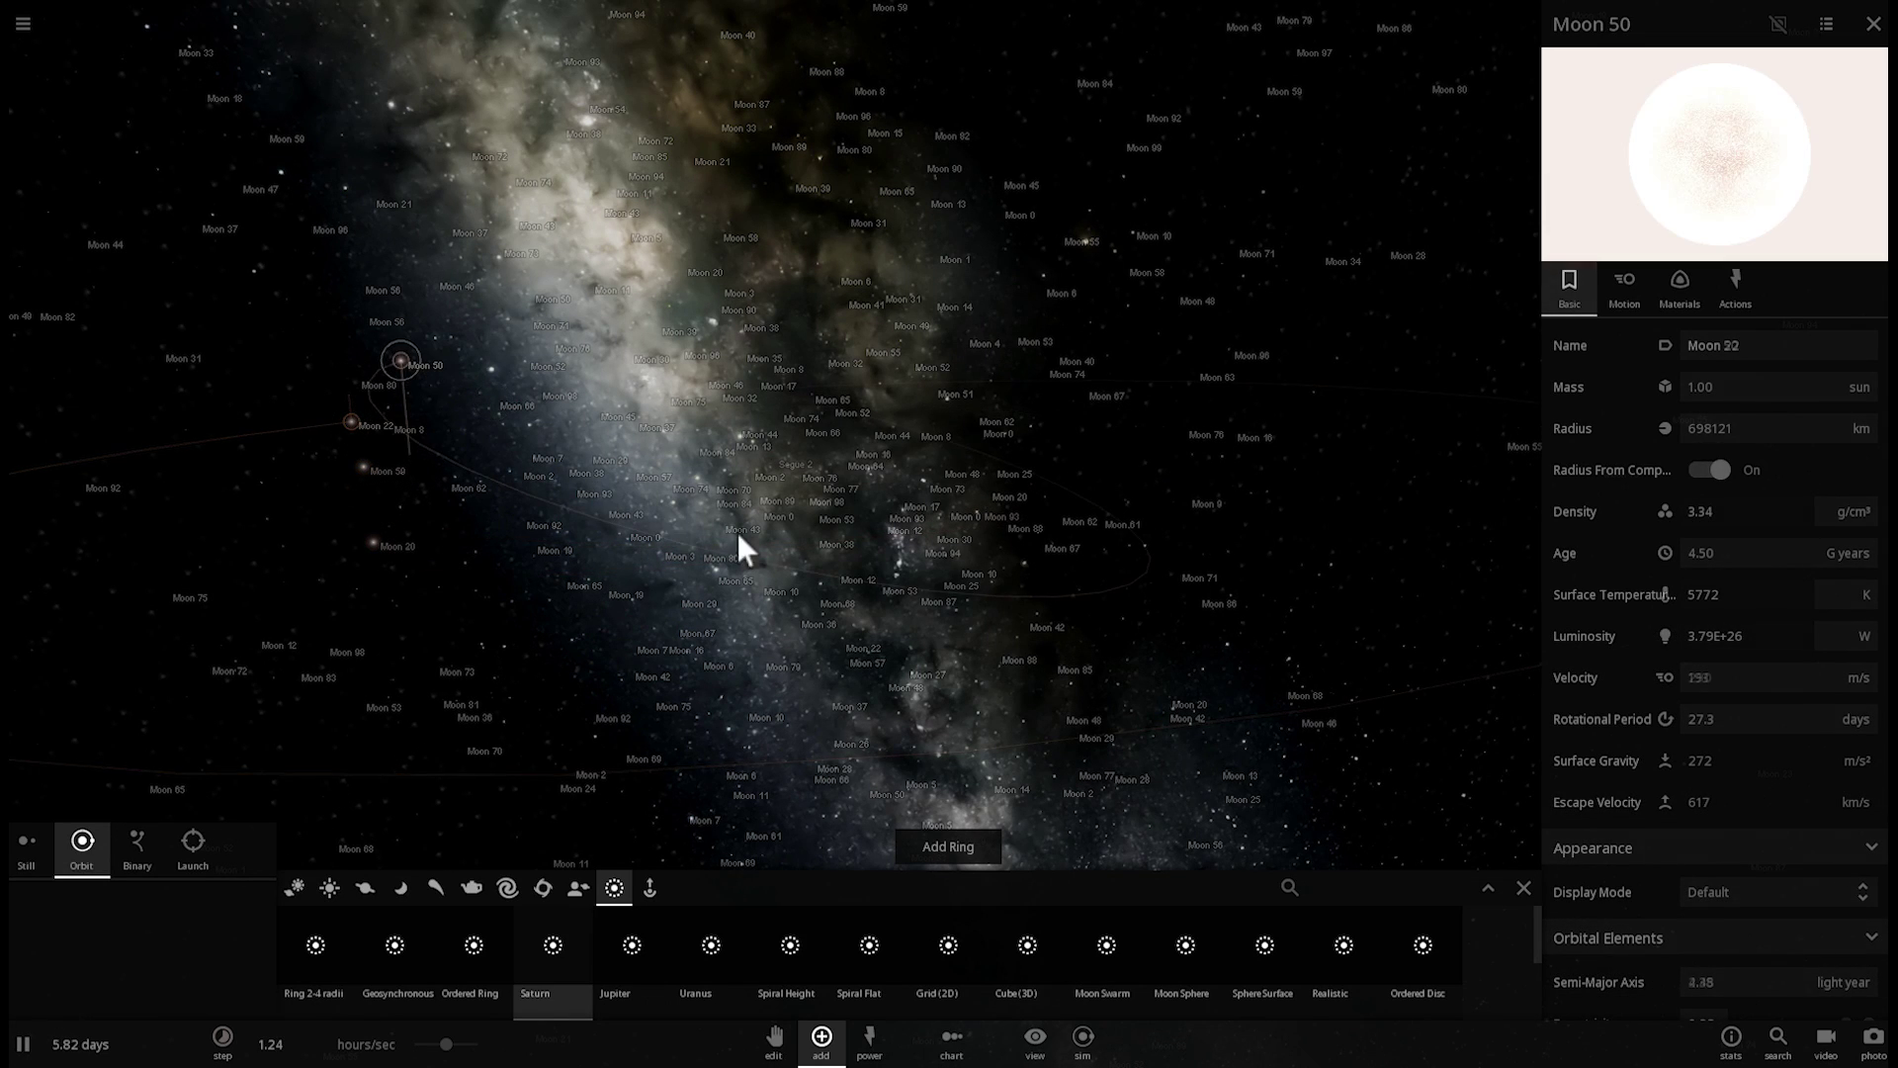
right_drag(740, 534, 804, 877)
right_drag(776, 710, 796, 700)
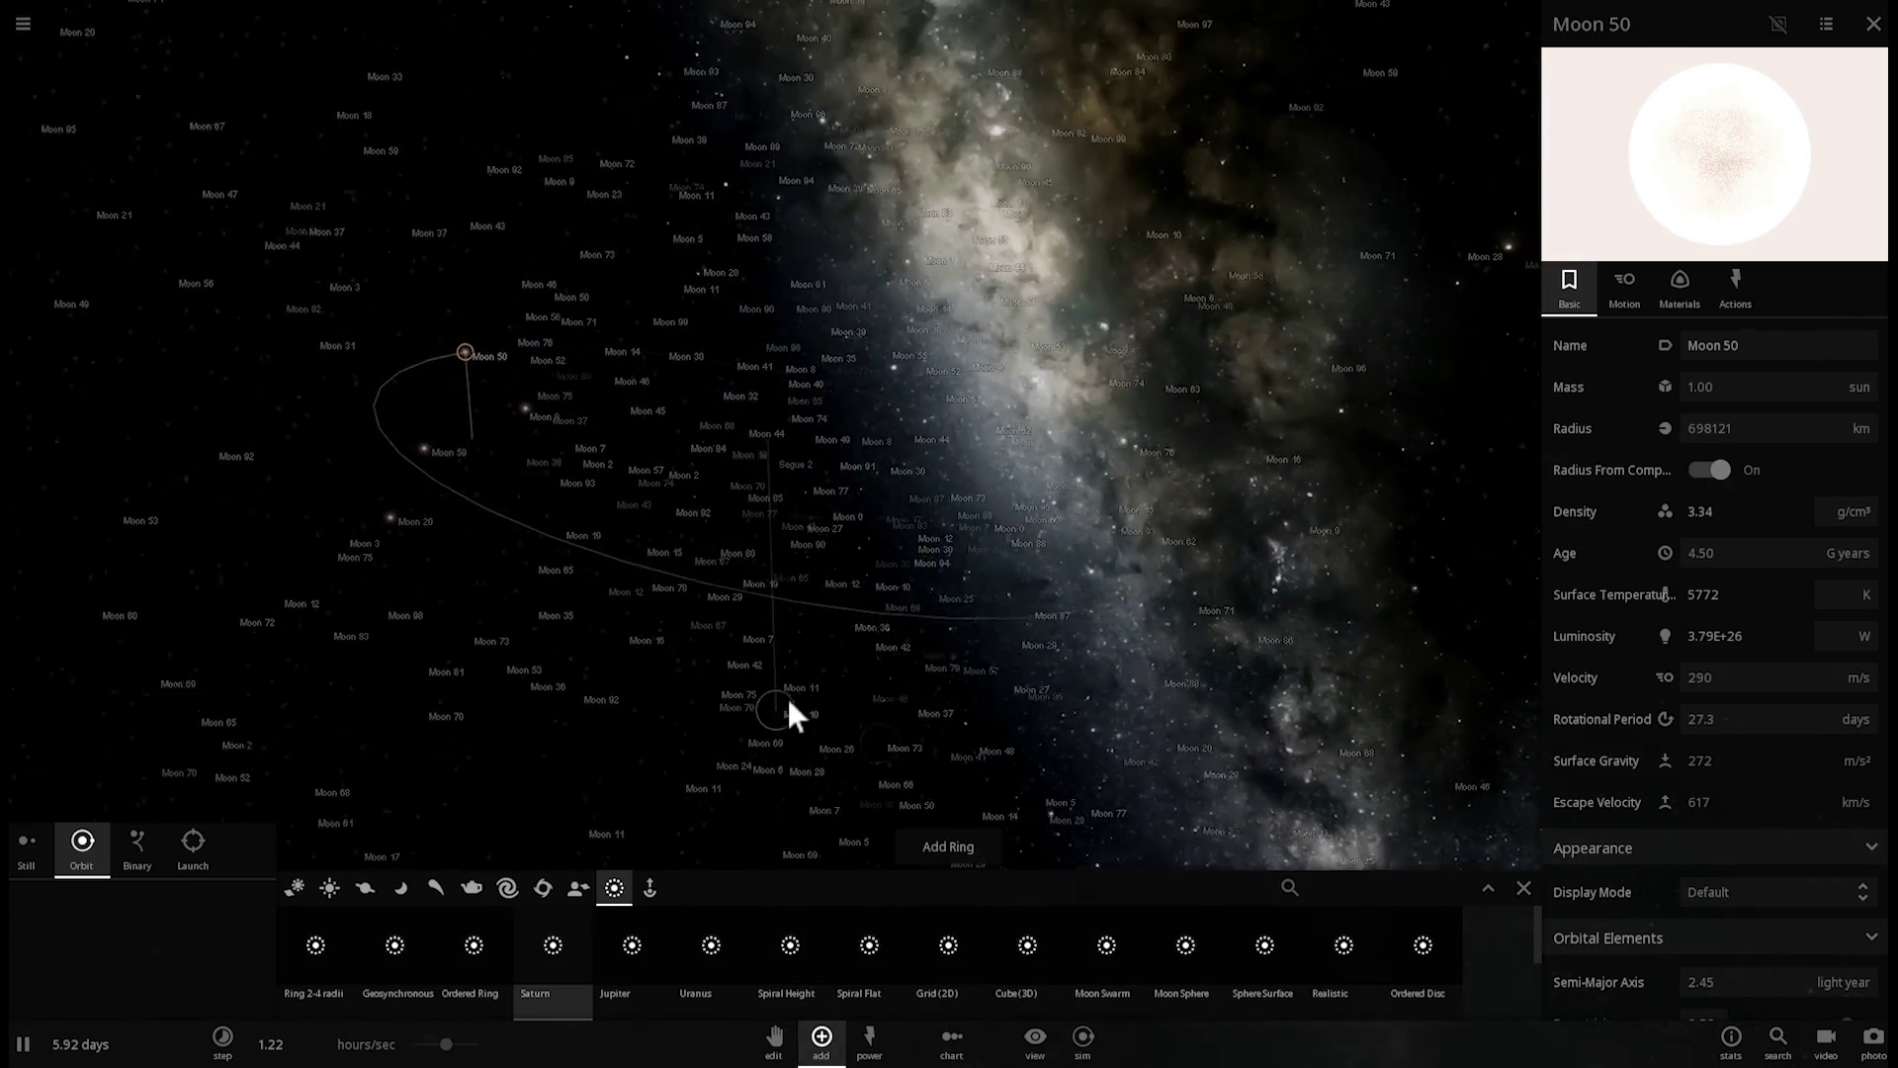
right_drag(877, 636, 1708, 373)
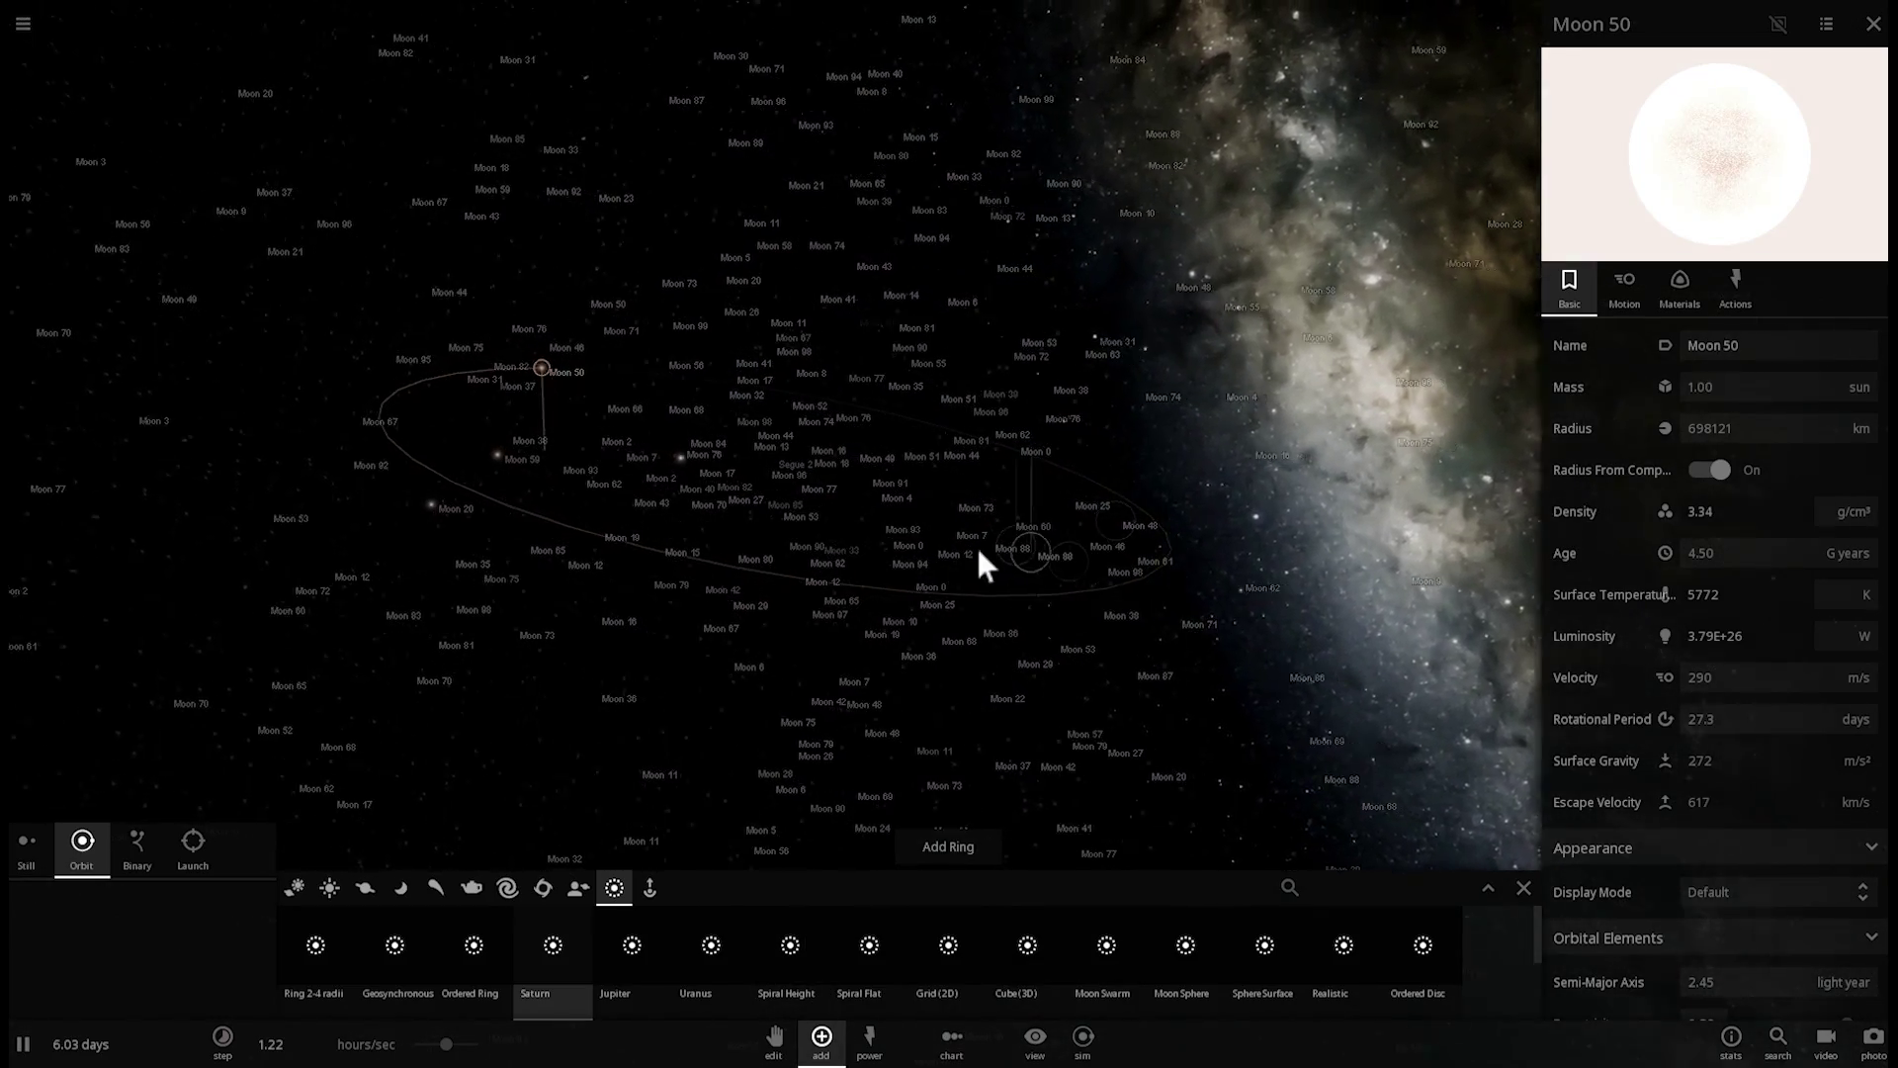
right_drag(979, 554, 832, 556)
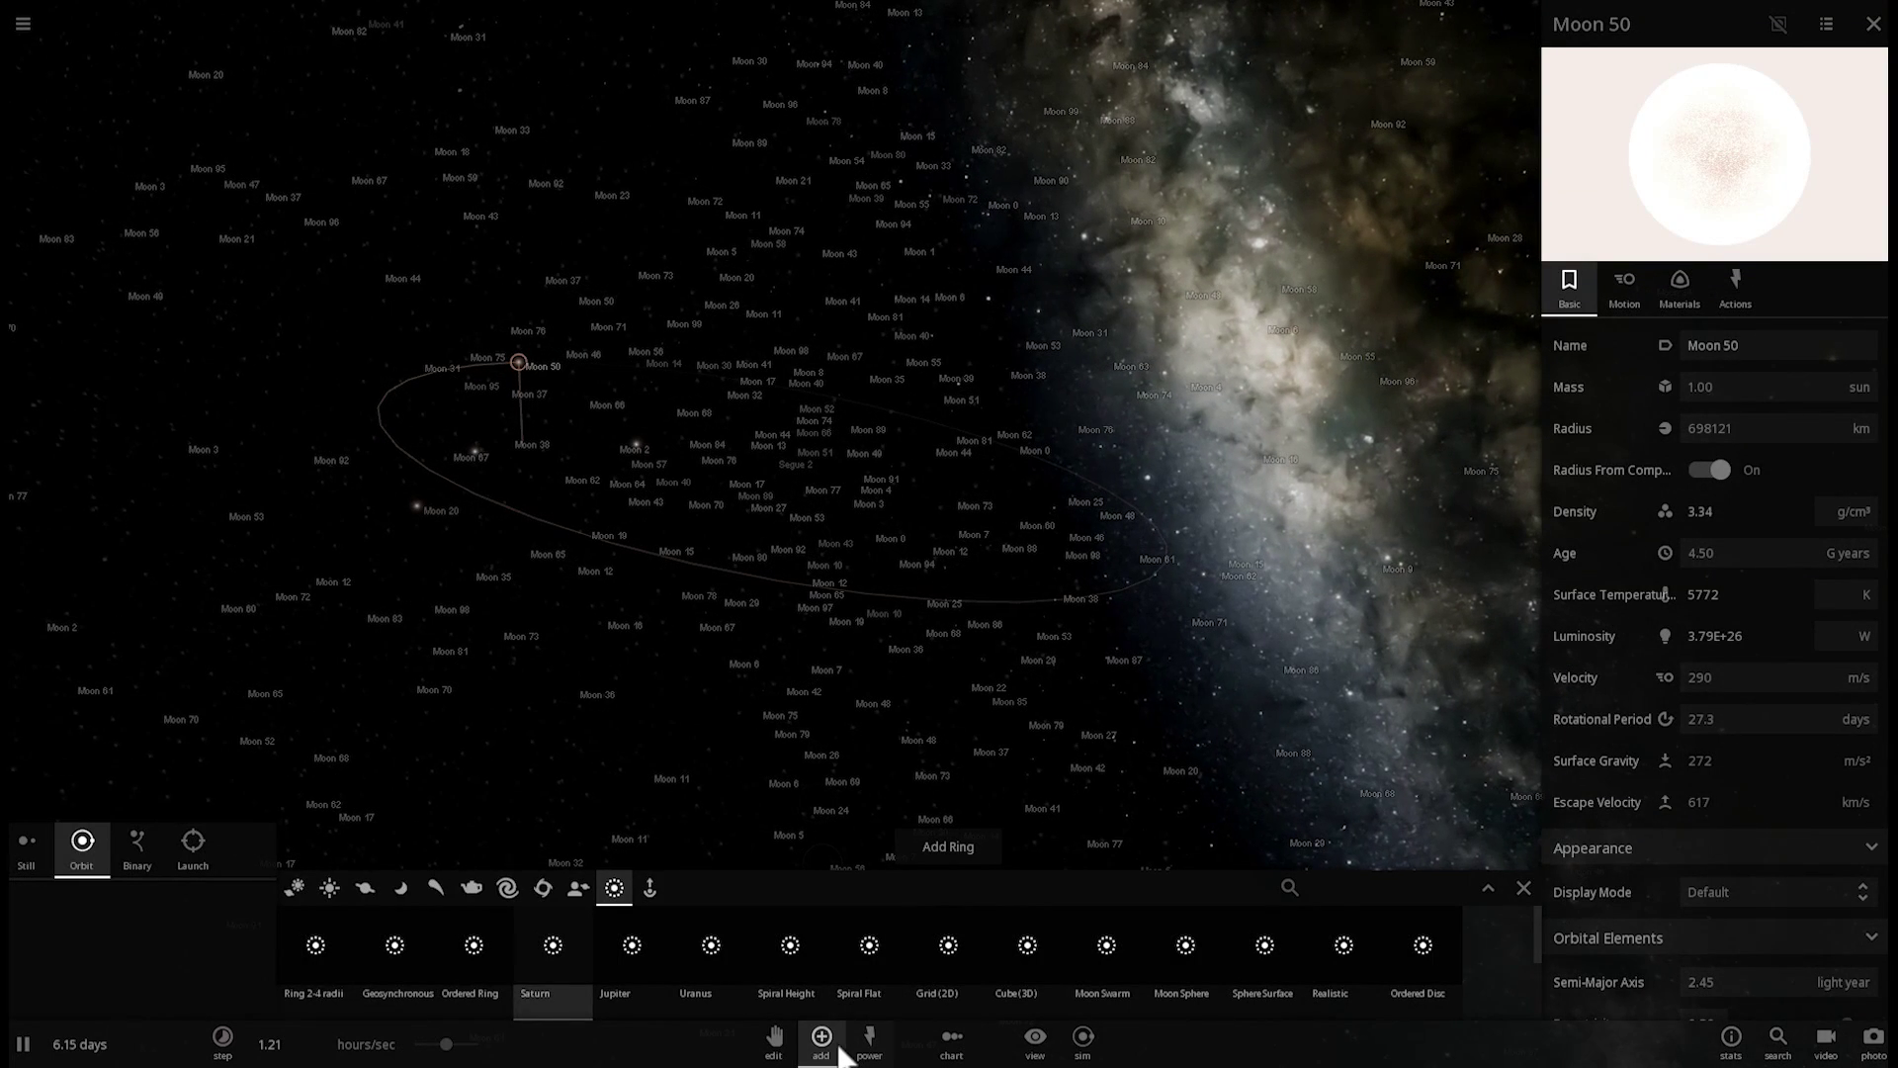
Finish adding objects and turn off the labels in the view.
click(839, 1054)
click(1030, 1050)
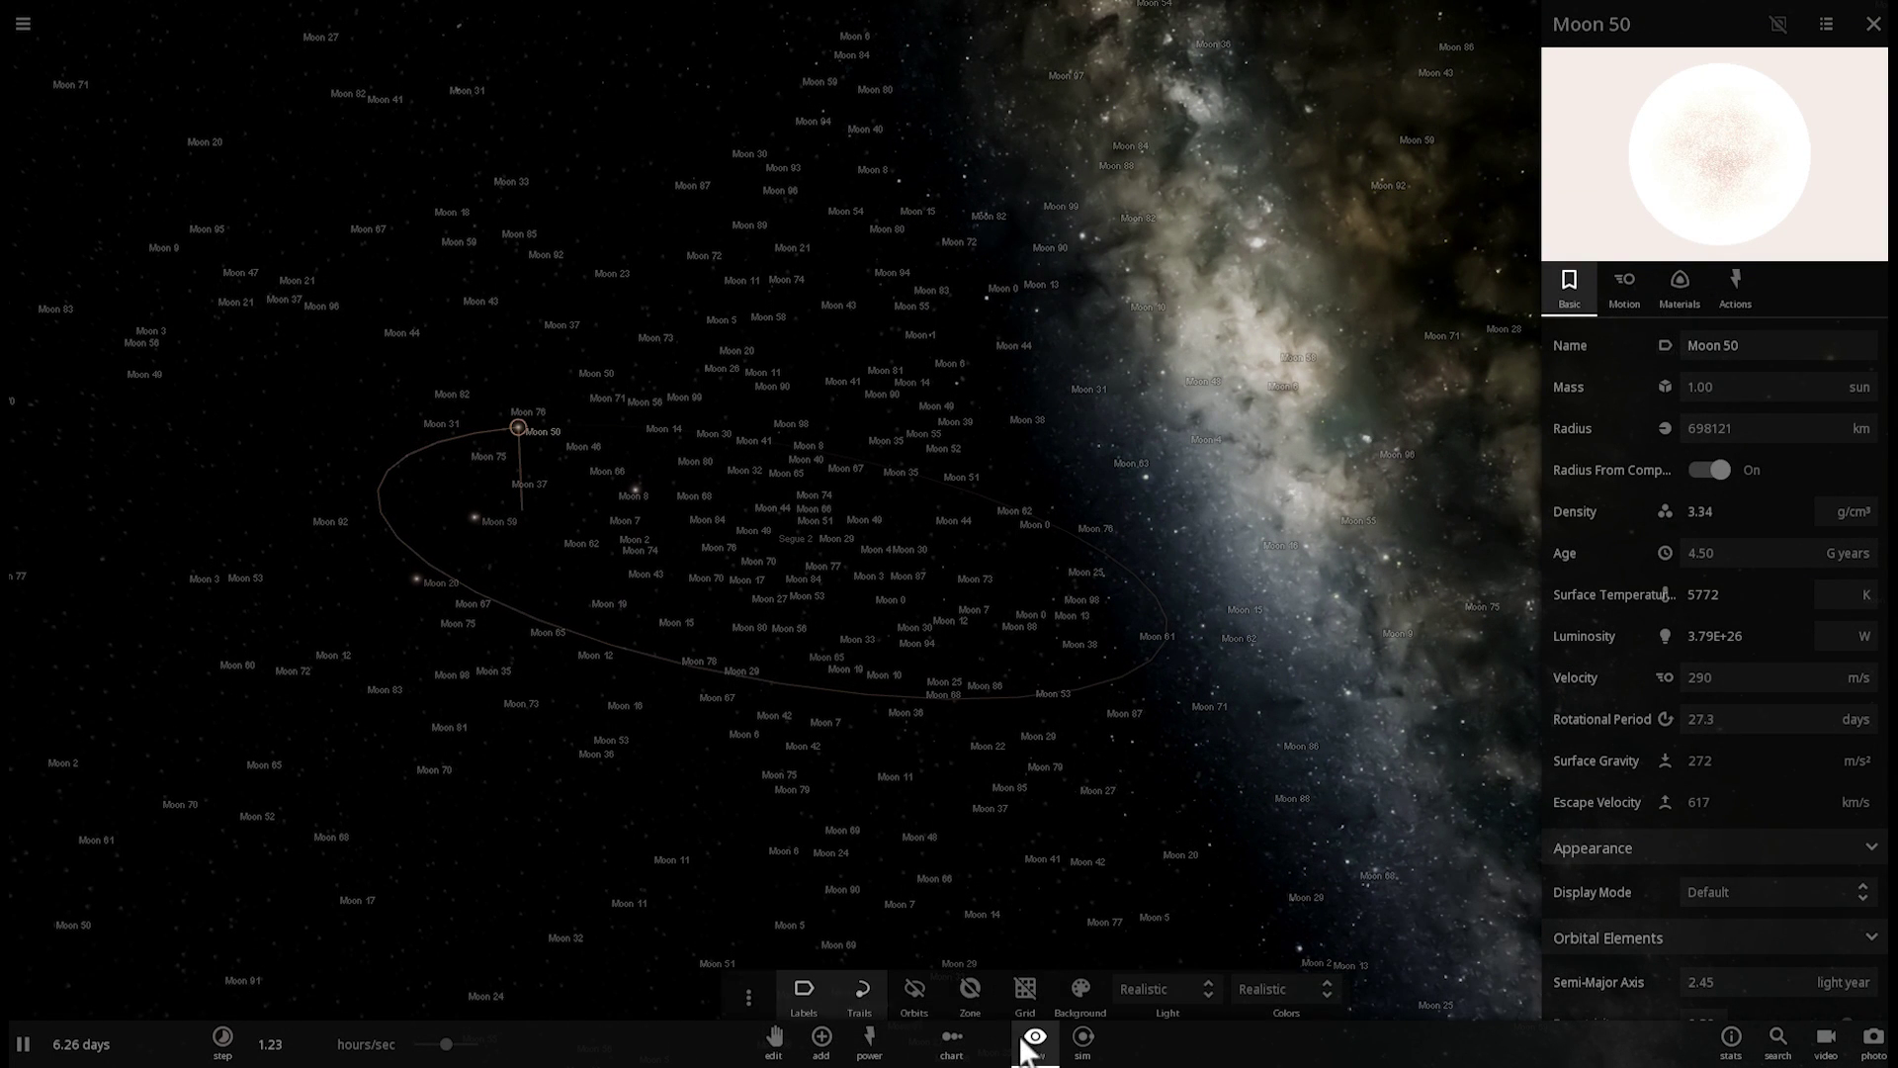
click(803, 992)
right_drag(799, 731, 858, 707)
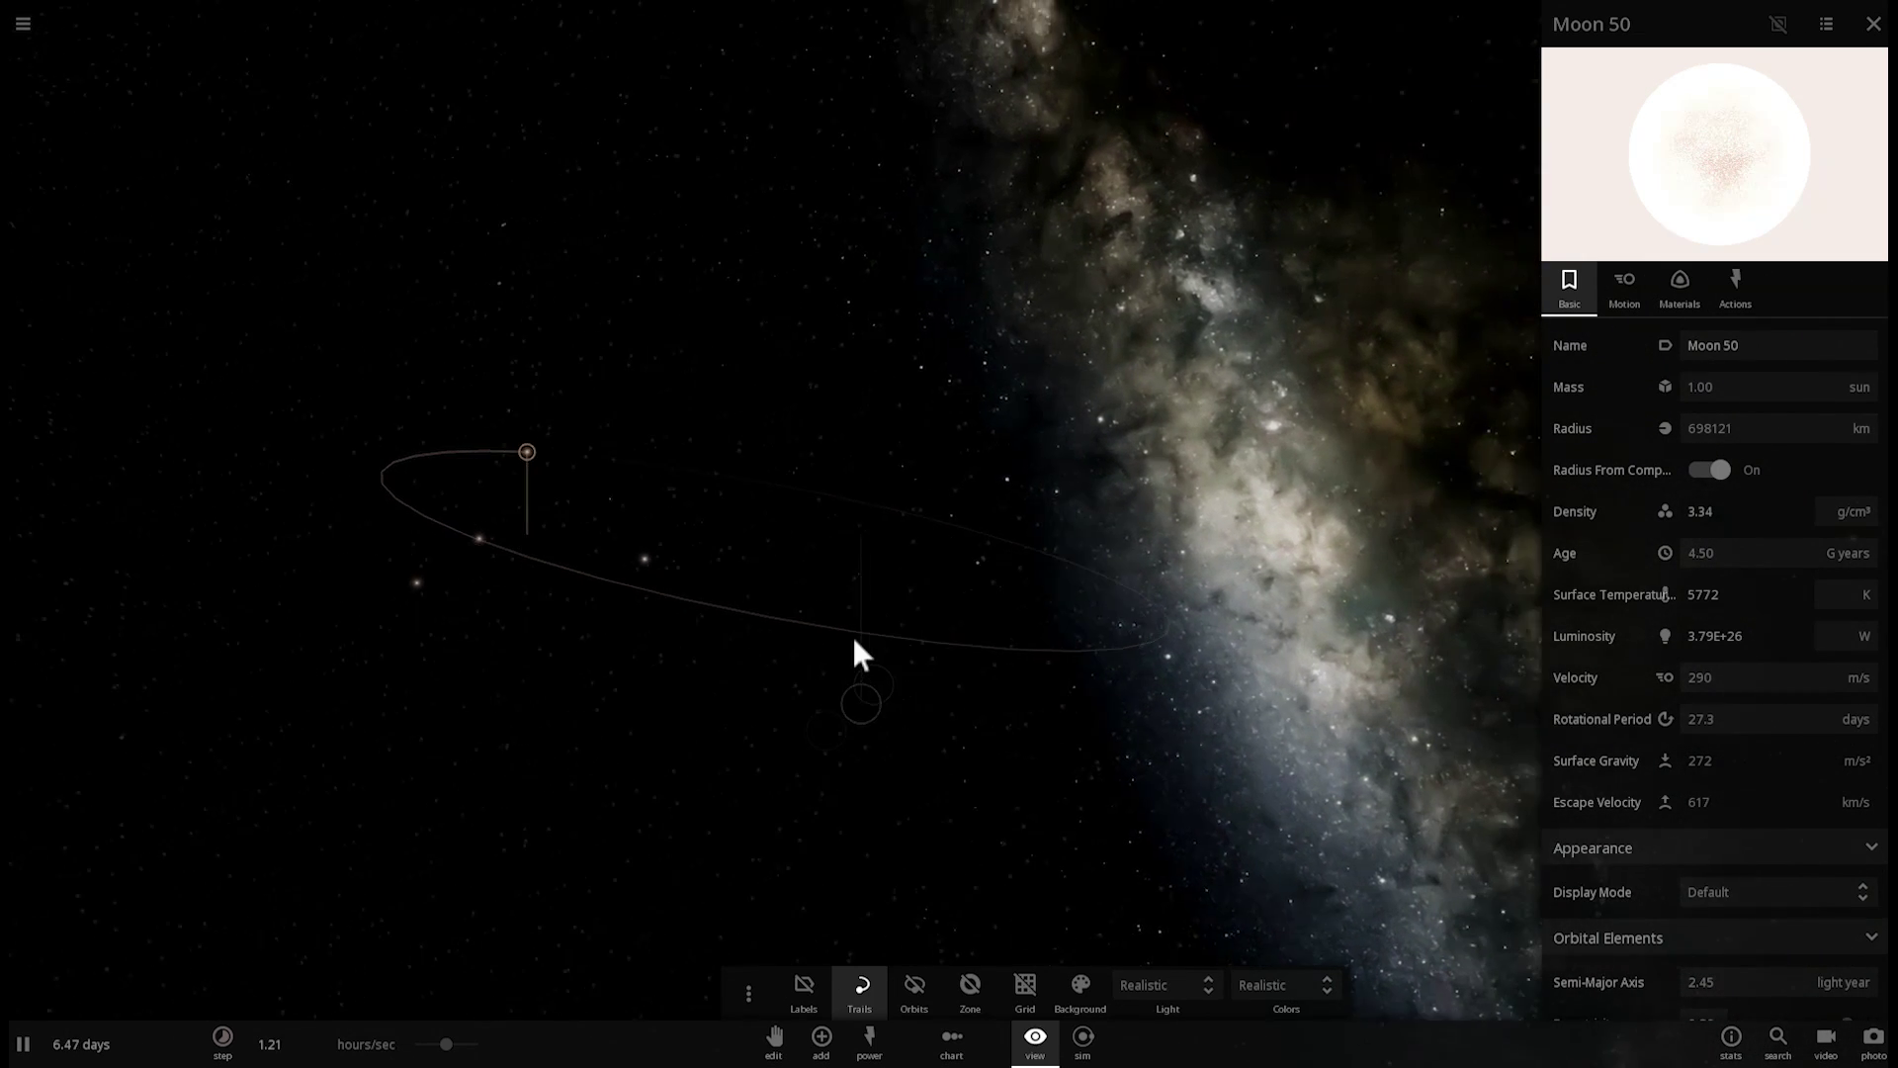
Select bodies one after another across the swarm to make them light up as glowing stars.
click(857, 635)
scroll(675, 601, down, 5)
shift+drag(346, 234, 1147, 771)
scroll(820, 594, up, 5)
drag(942, 623, 791, 769)
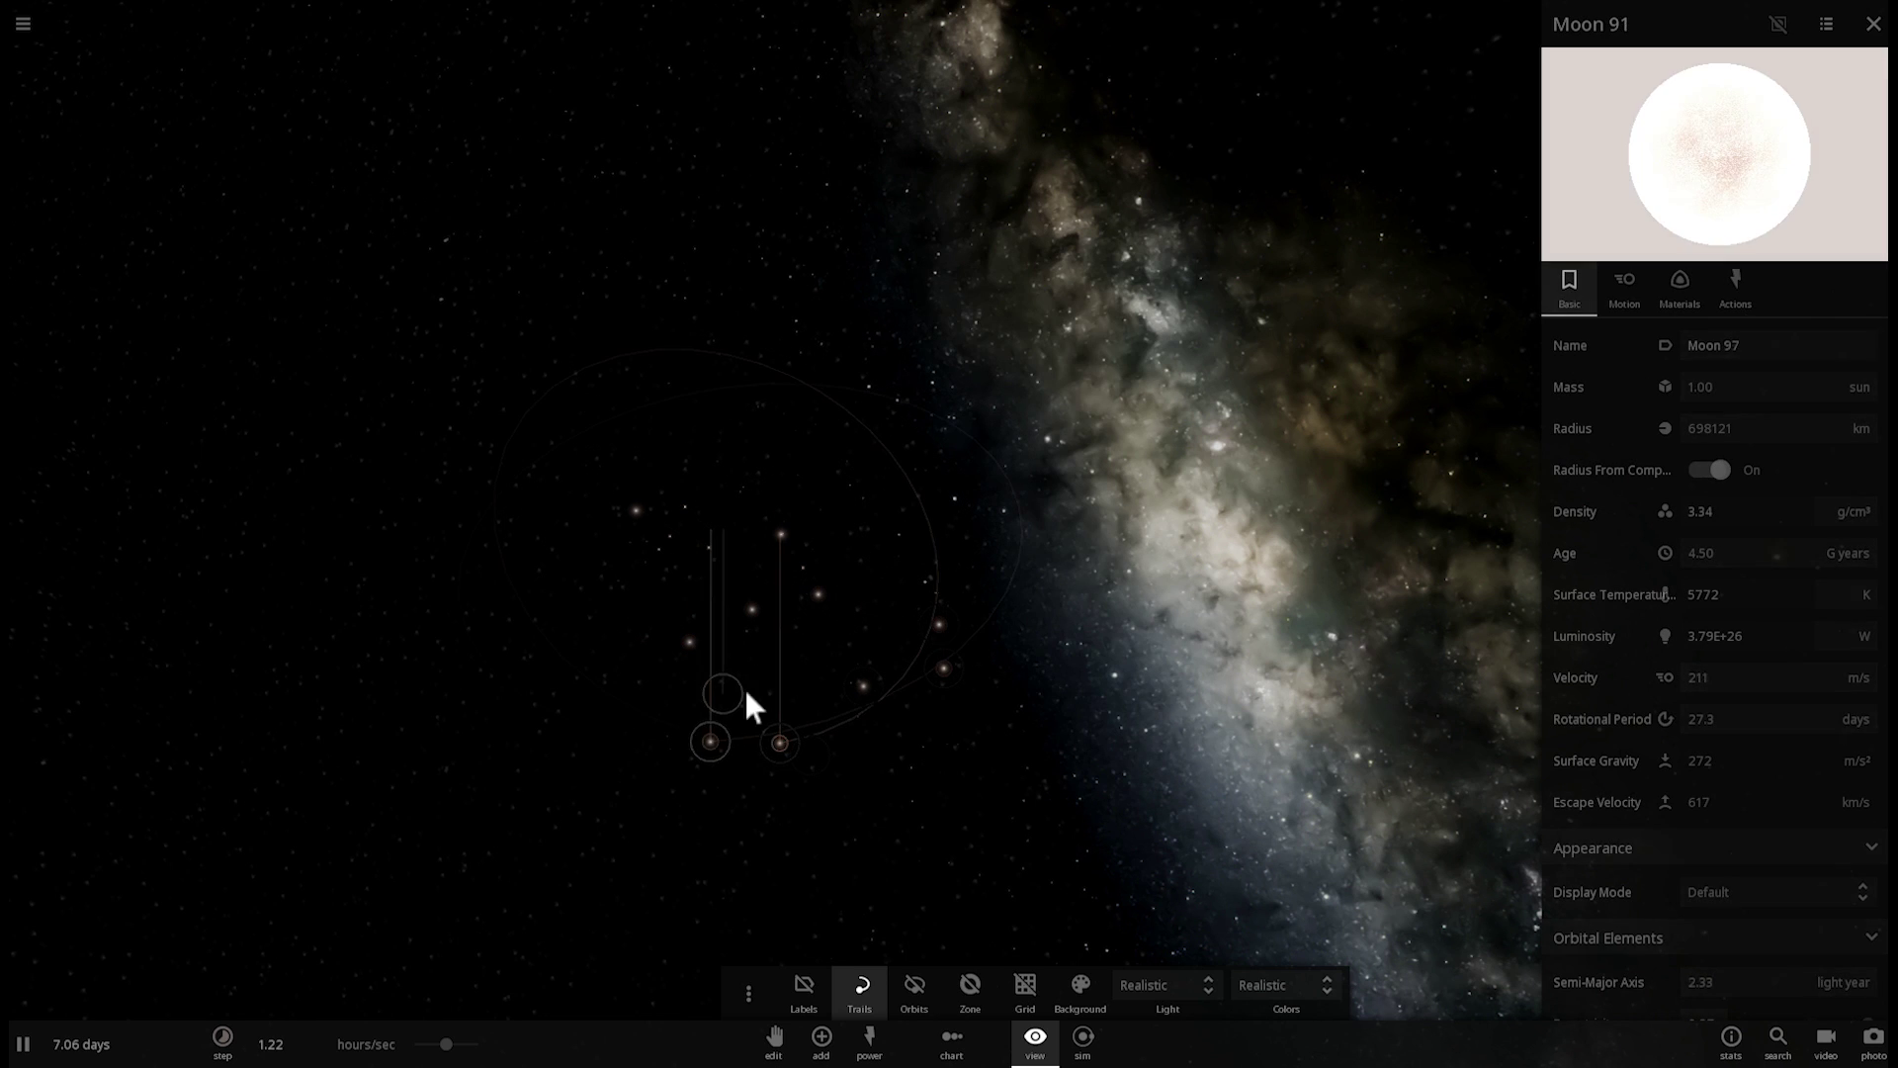
click(723, 694)
click(814, 658)
click(831, 528)
click(692, 436)
click(741, 395)
click(788, 392)
click(869, 383)
click(891, 383)
click(934, 390)
drag(971, 398, 947, 429)
click(999, 554)
drag(998, 553, 1181, 544)
click(1351, 808)
drag(1428, 803, 1099, 380)
click(1544, 801)
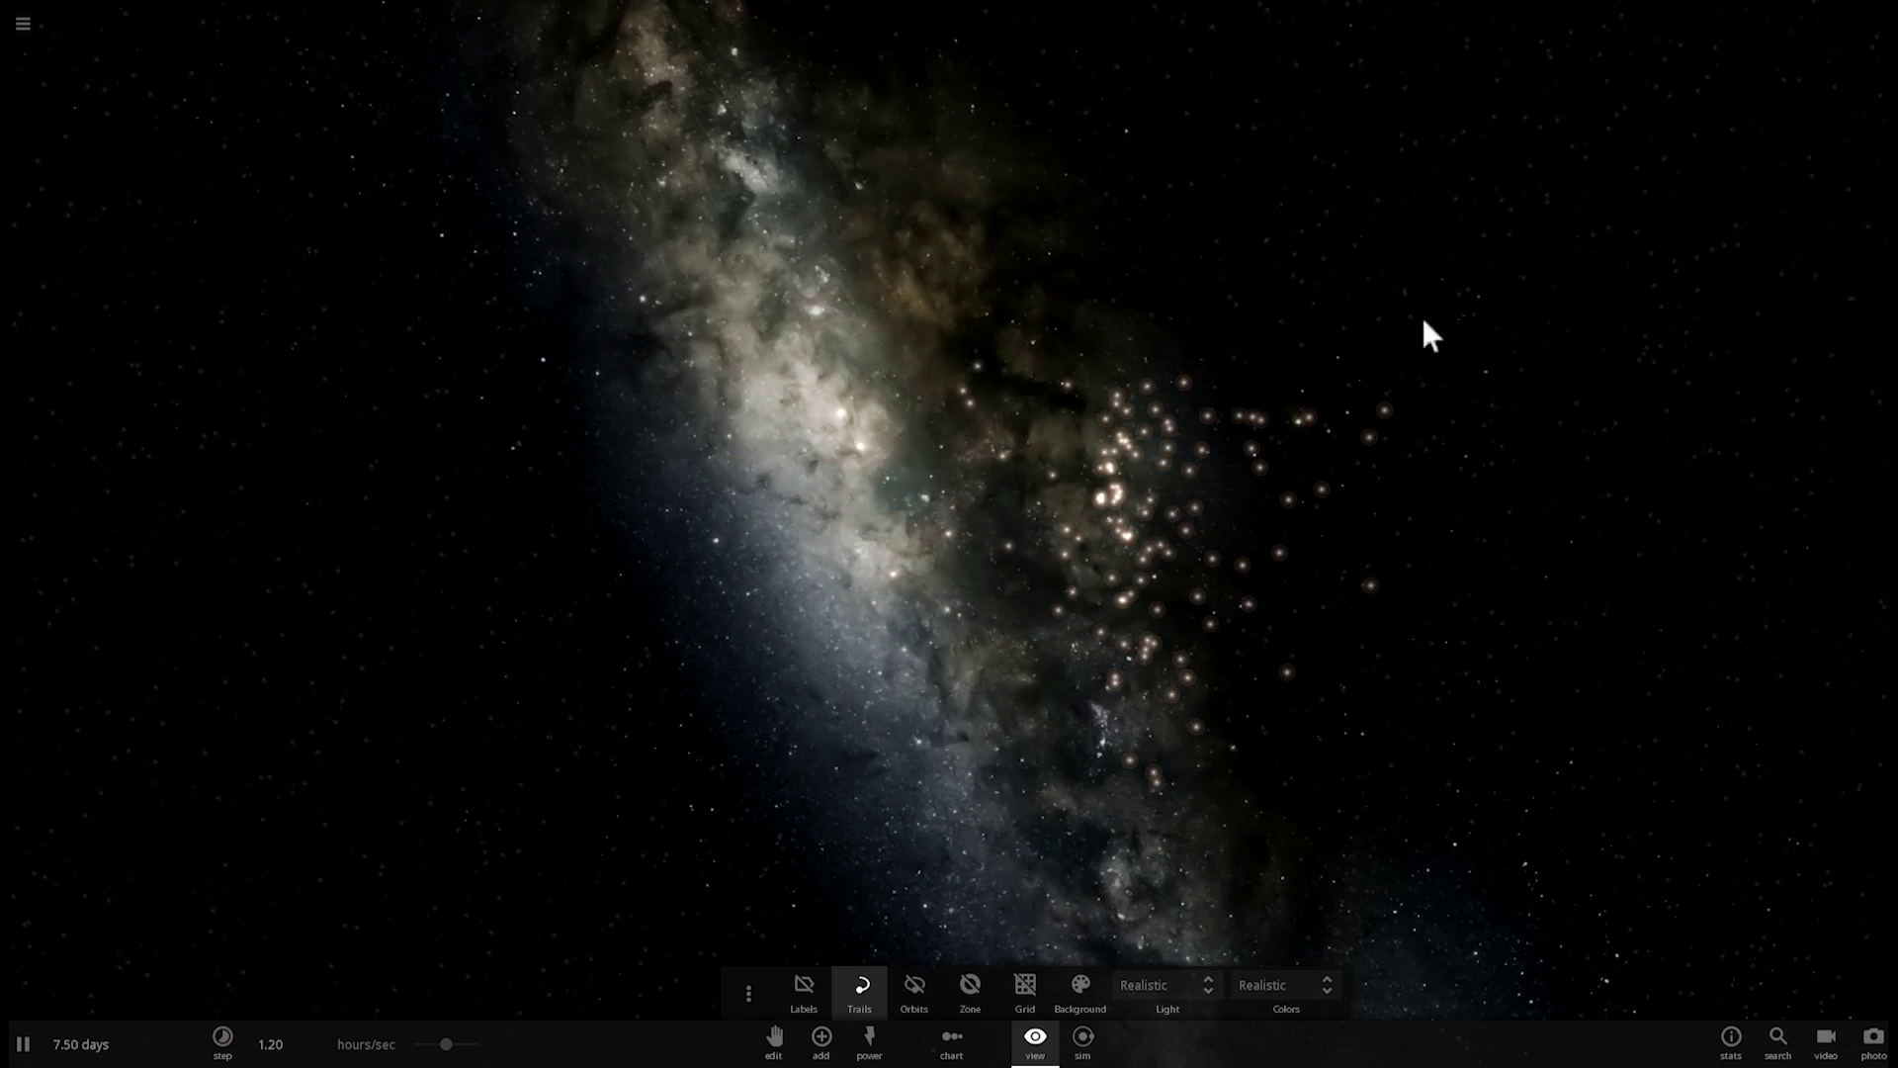
Select the whole swarm as one area to light up the bodies that are still dark.
shift+drag(653, 184, 1240, 821)
click(1391, 813)
scroll(1338, 827, up, 3)
drag(1017, 429, 1044, 449)
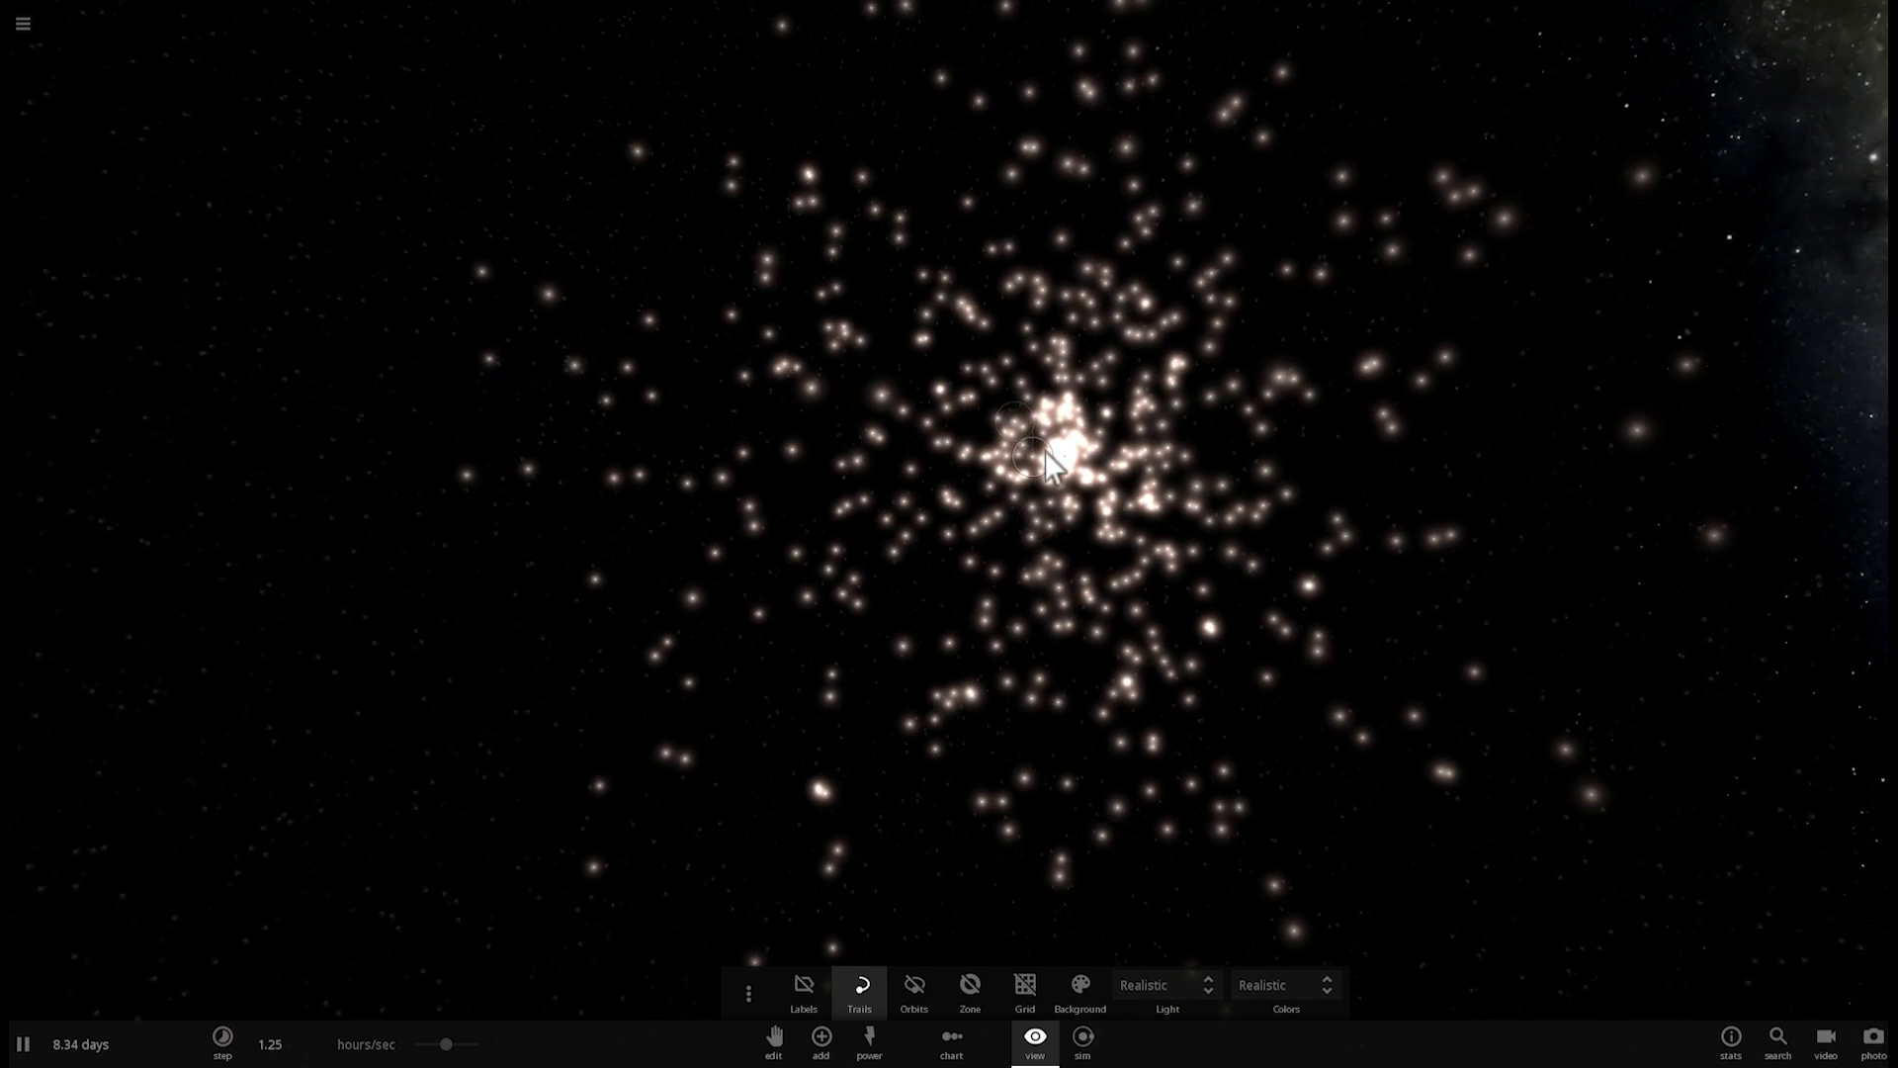
Select the Segue 2 black hole and examine the dense core of glowing stars around it up close.
double_click(1044, 449)
drag(1174, 569, 937, 611)
scroll(1093, 638, down, 3)
scroll(915, 623, up, 8)
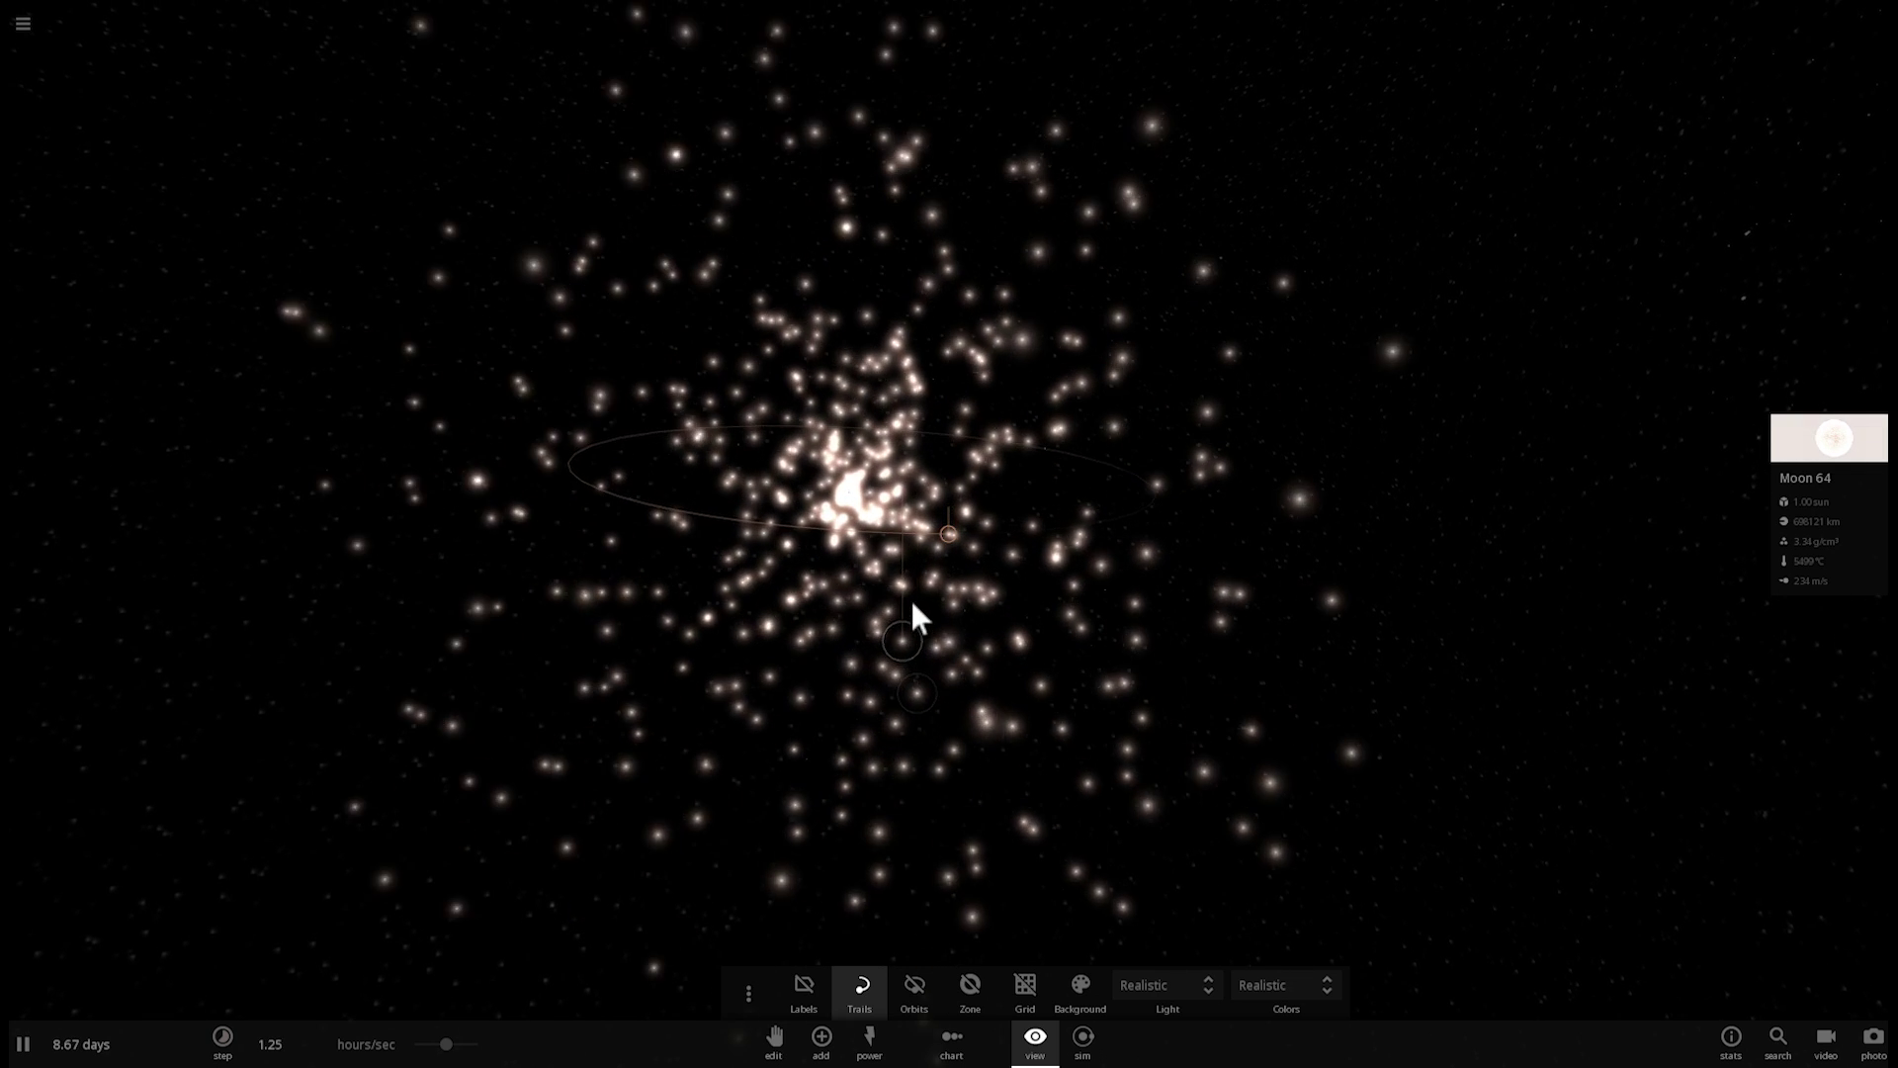
click(751, 463)
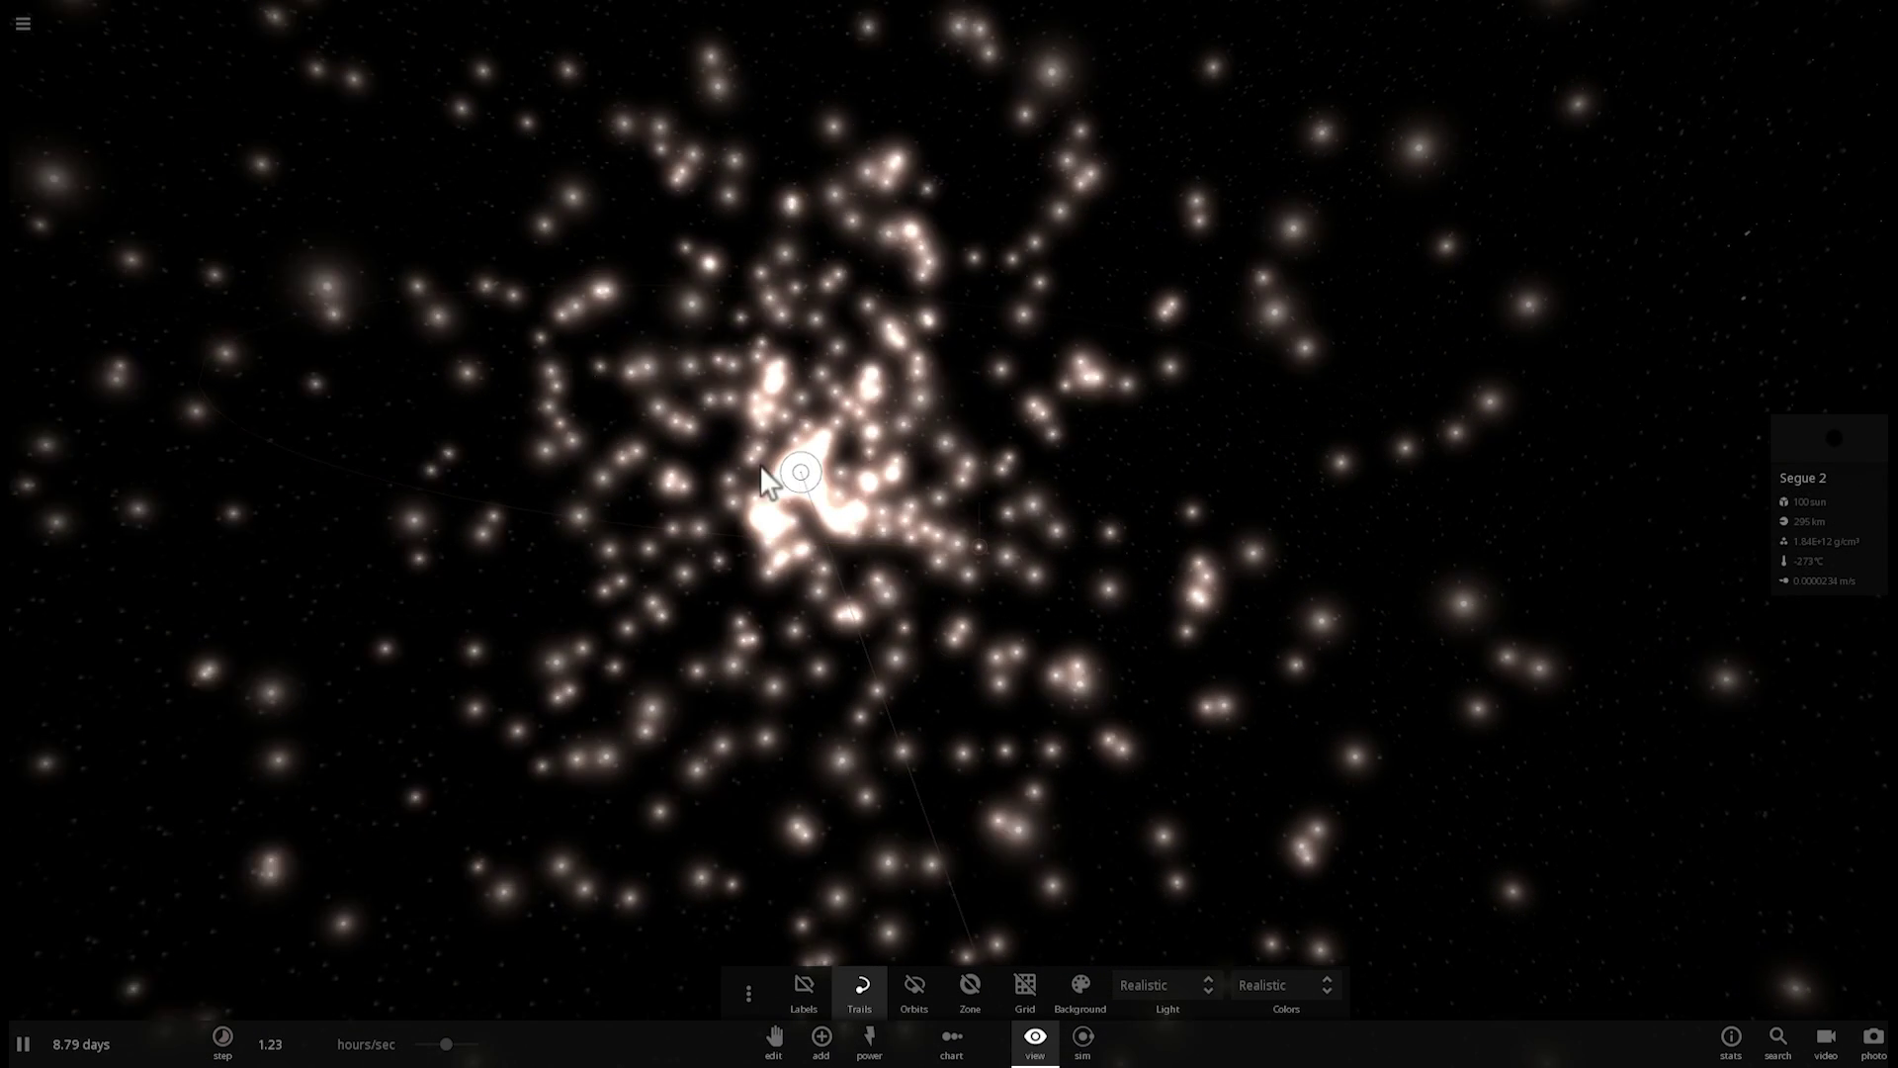
scroll(1090, 614, up, 6)
scroll(1058, 597, up, 10)
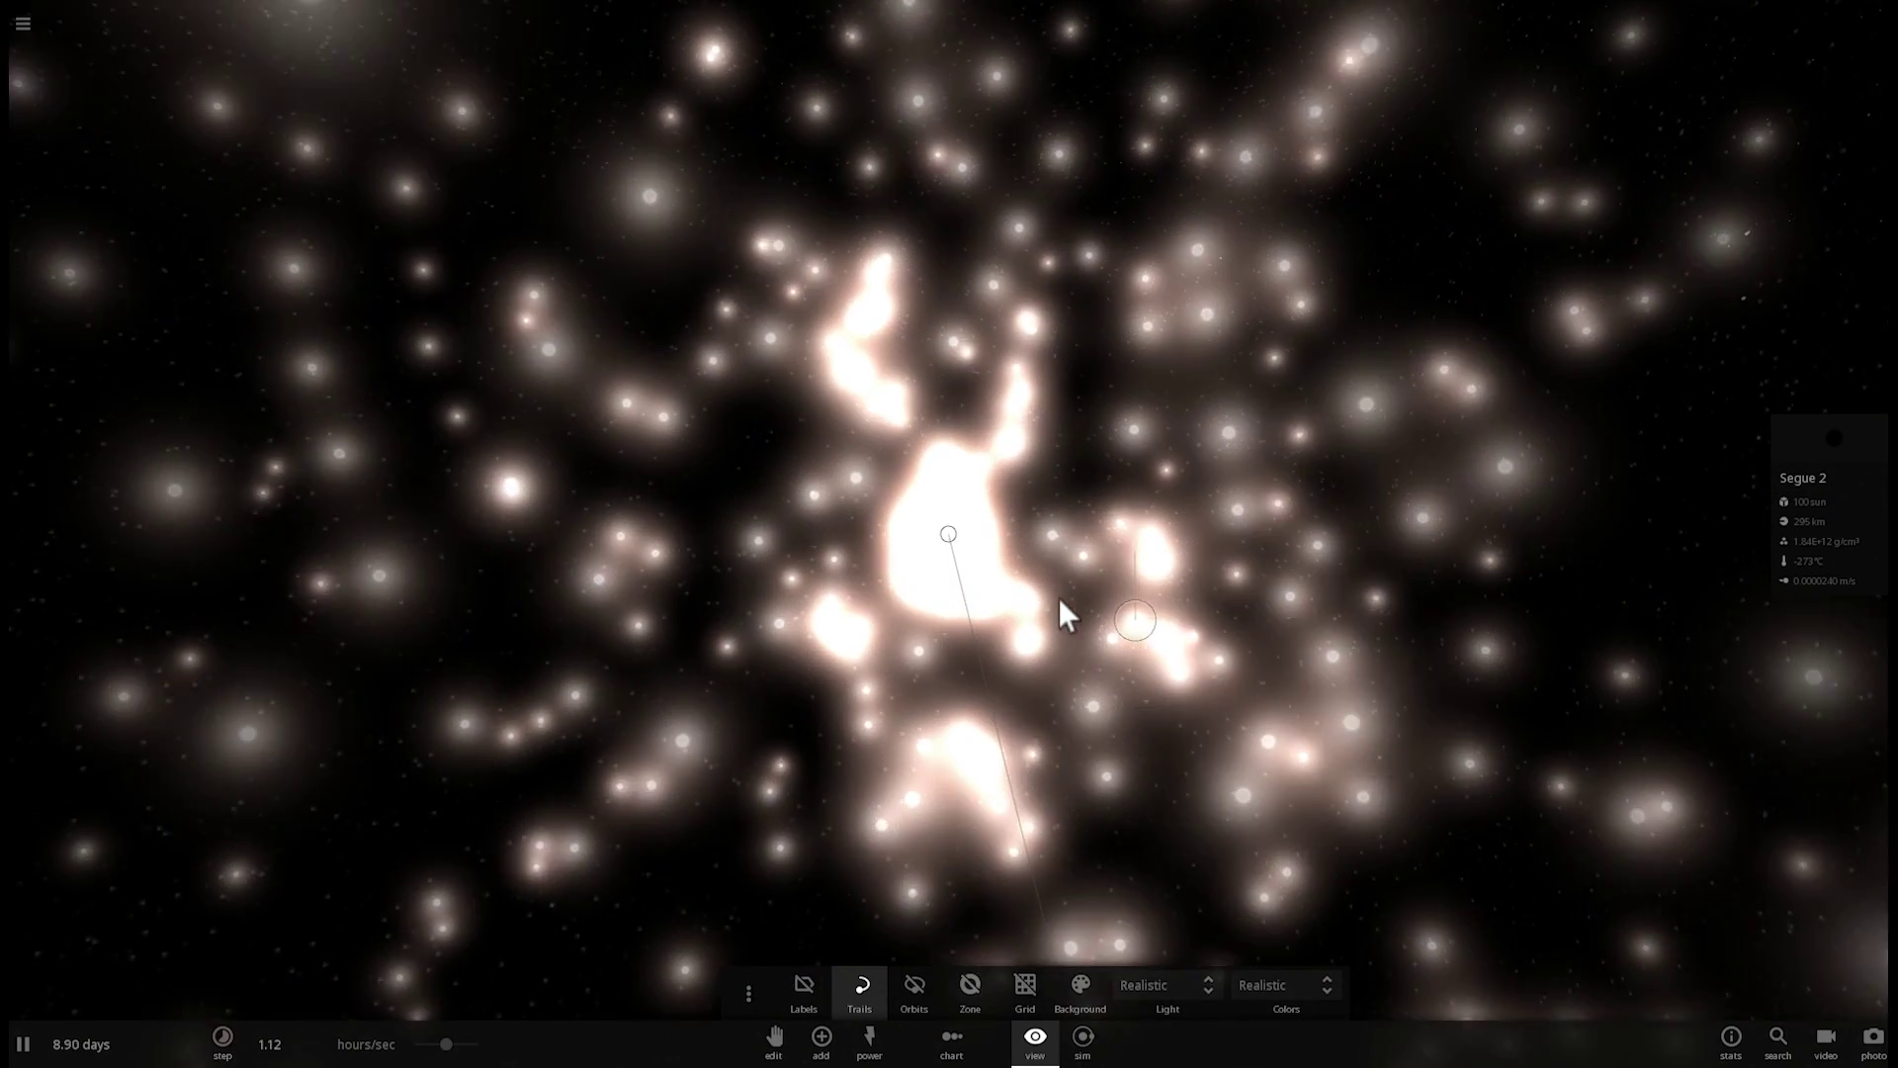
scroll(946, 560, up, 5)
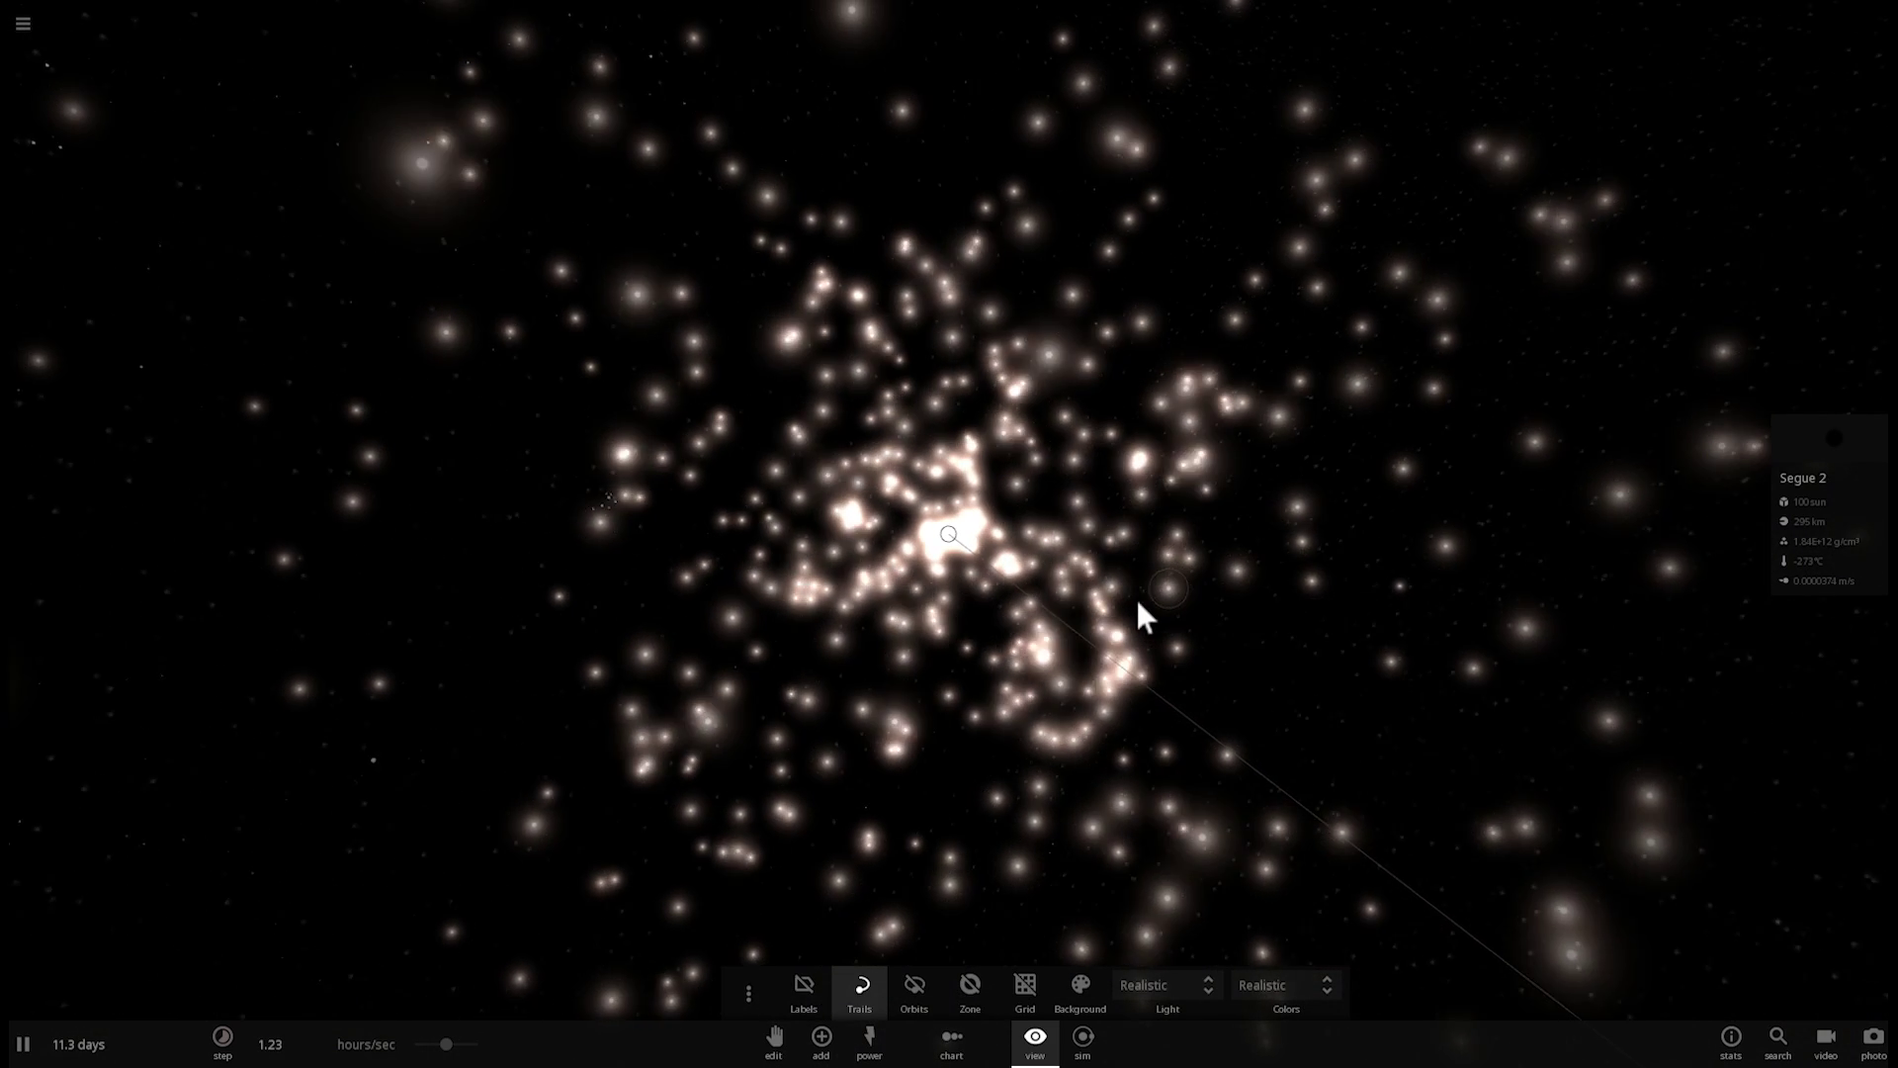
Examine the glowing dwarf galaxy from several directions, against the Milky Way and from farther out, selecting Moon 93.
right_drag(1191, 534, 1050, 564)
drag(1052, 566, 951, 567)
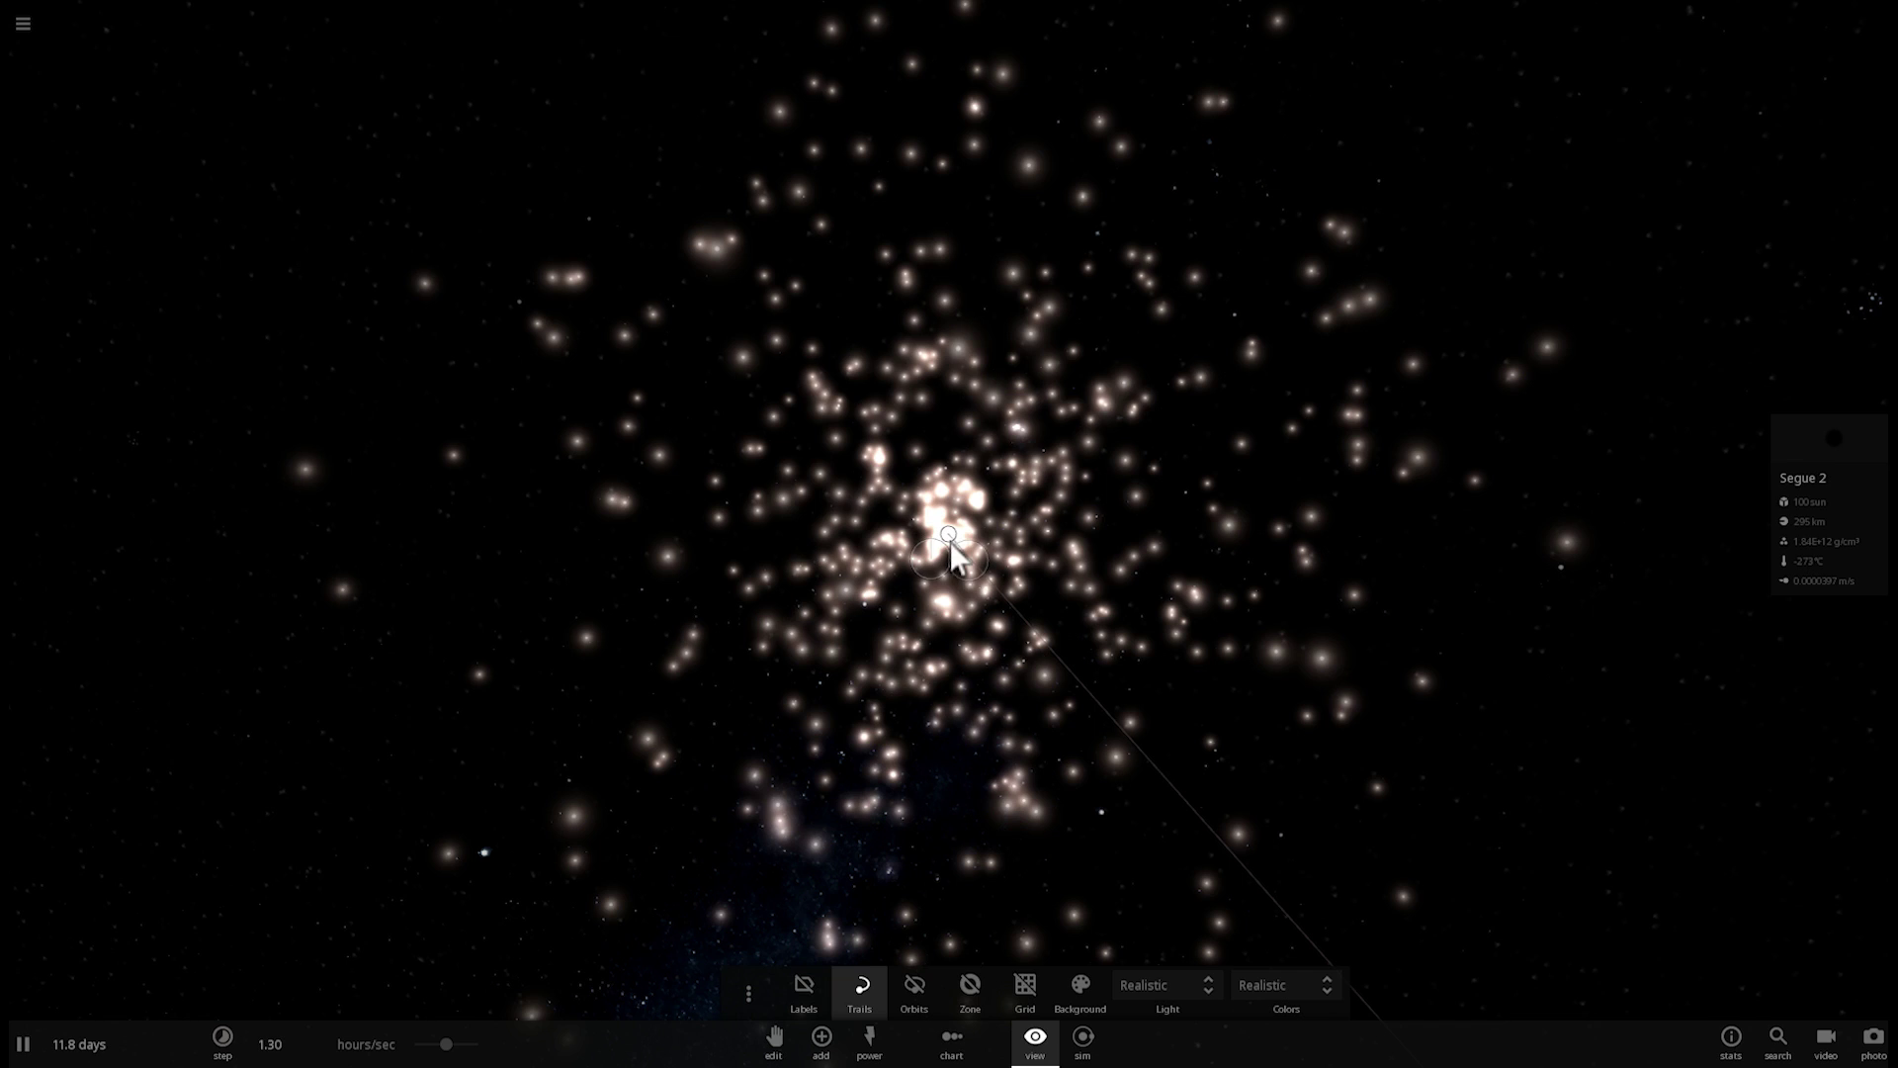
drag(954, 562, 993, 517)
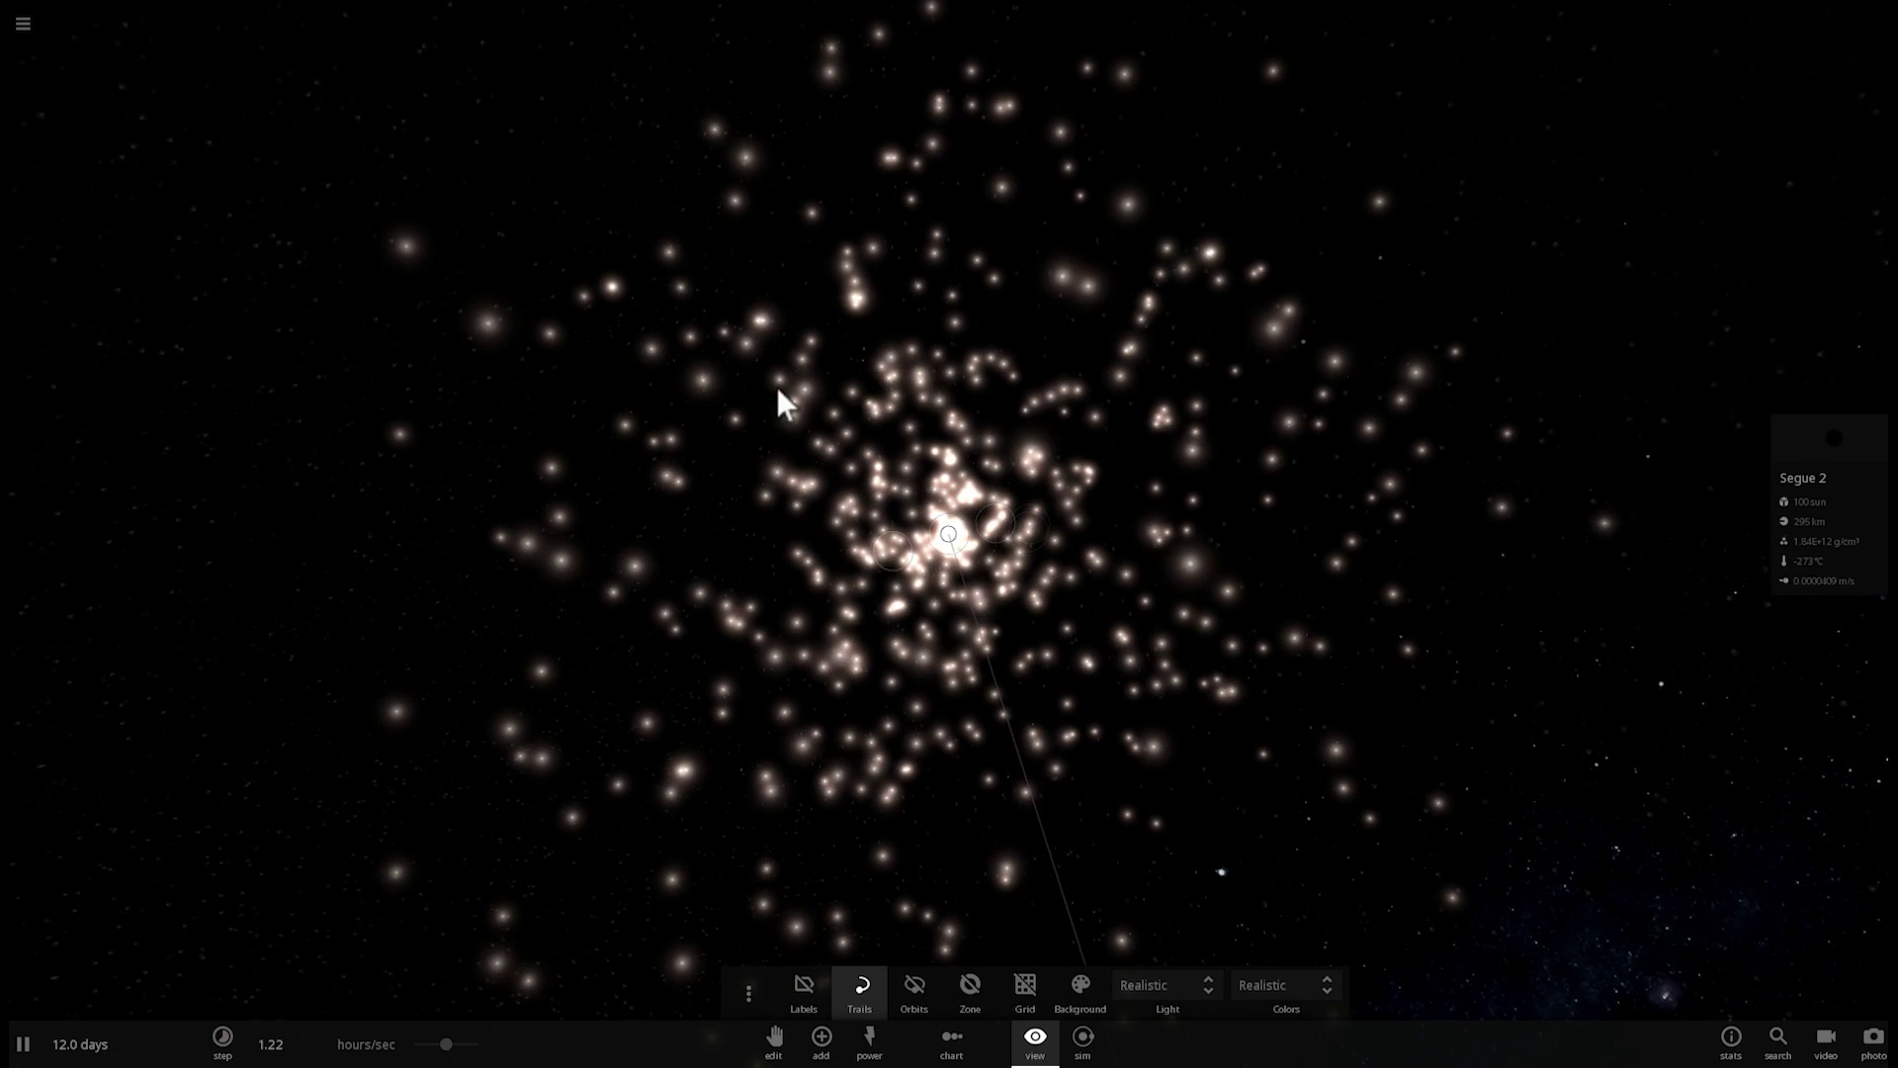
scroll(1109, 526, up, 3)
drag(1111, 532, 939, 532)
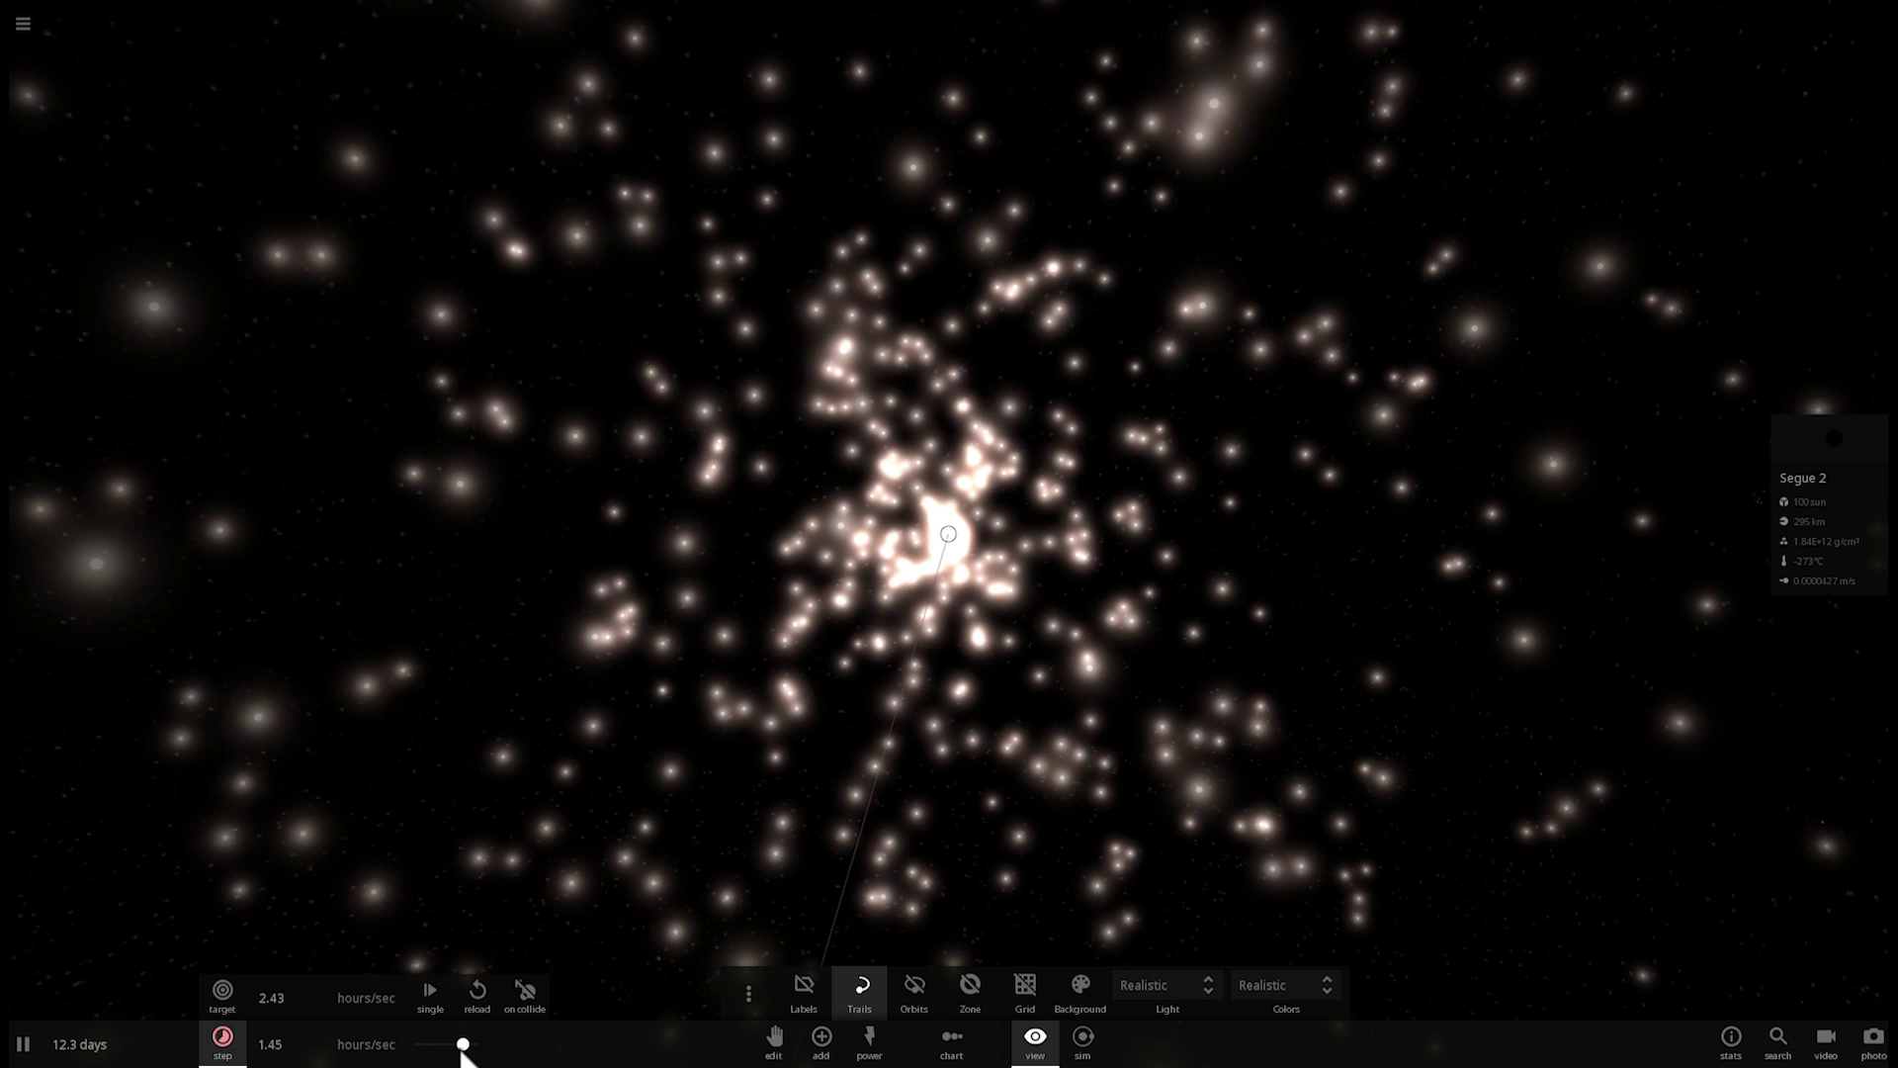
drag(977, 714, 669, 640)
drag(912, 634, 781, 666)
click(781, 667)
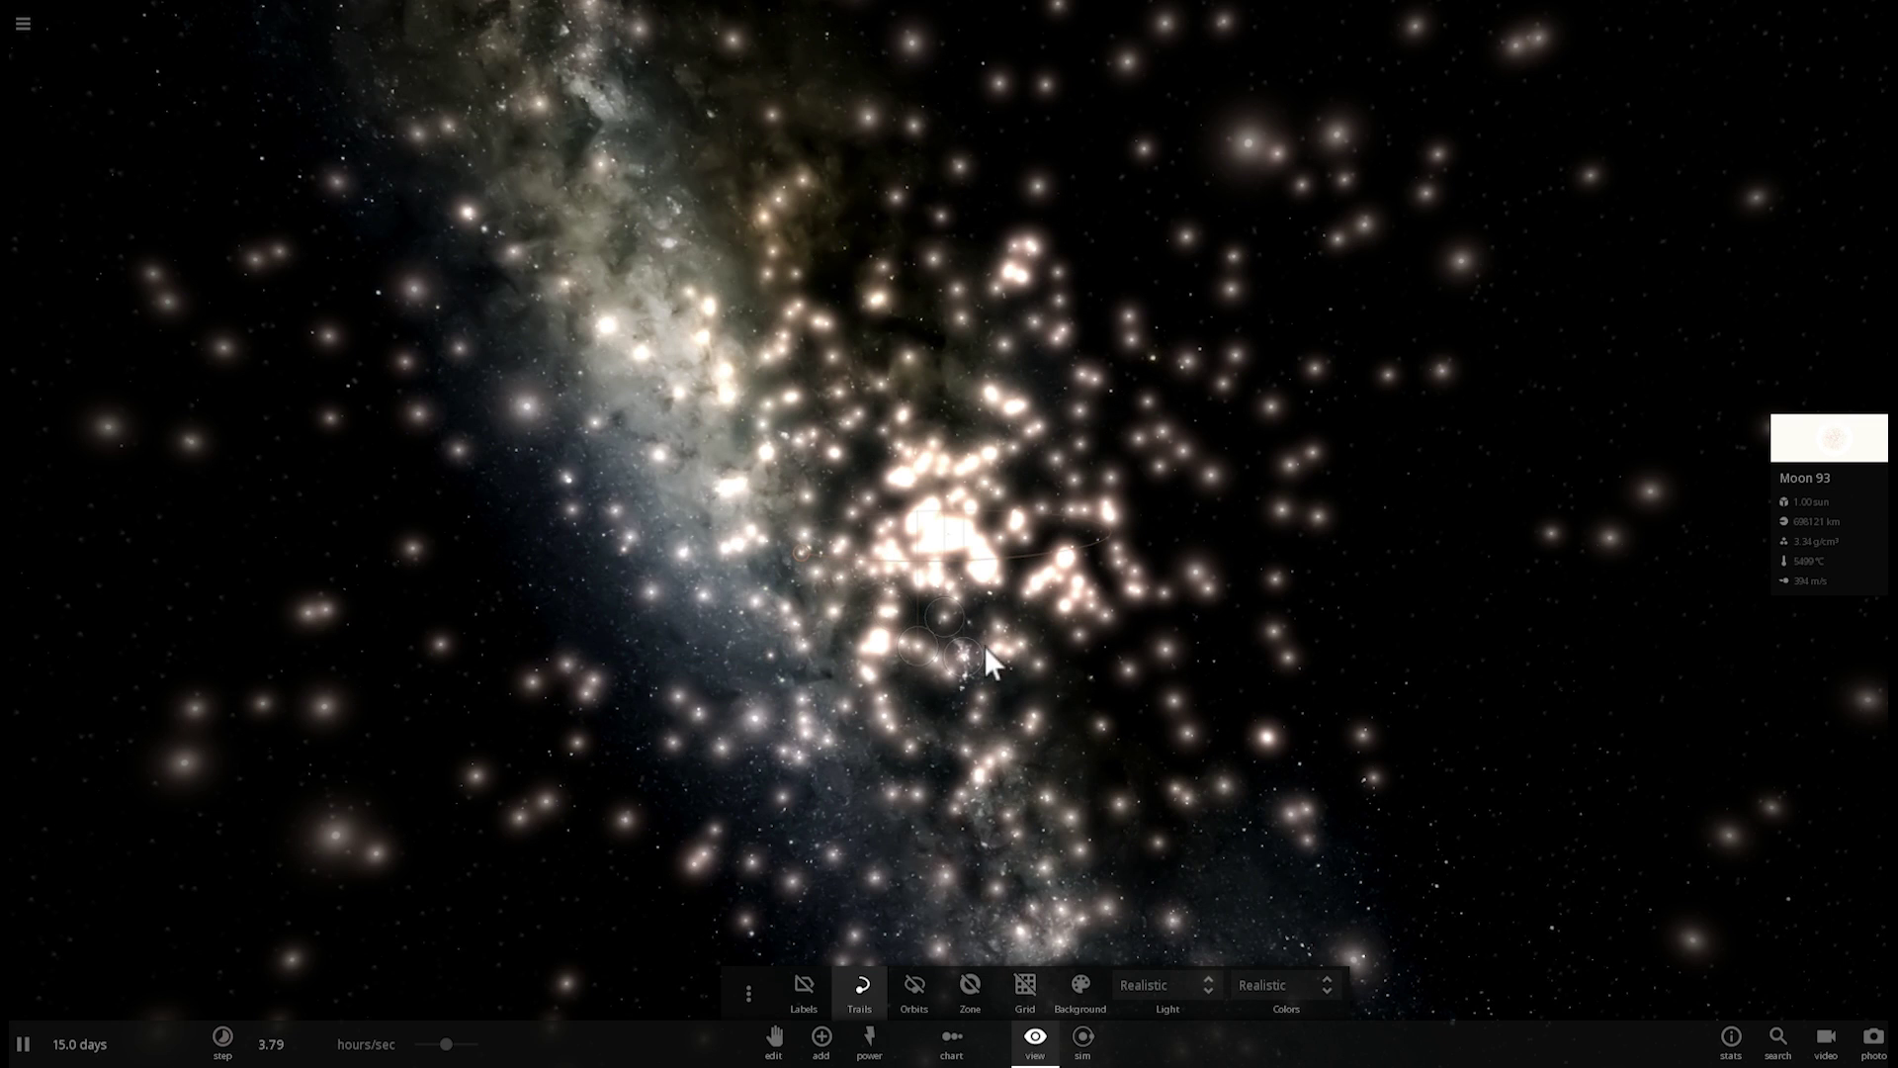
drag(983, 663, 551, 574)
scroll(552, 574, down, 5)
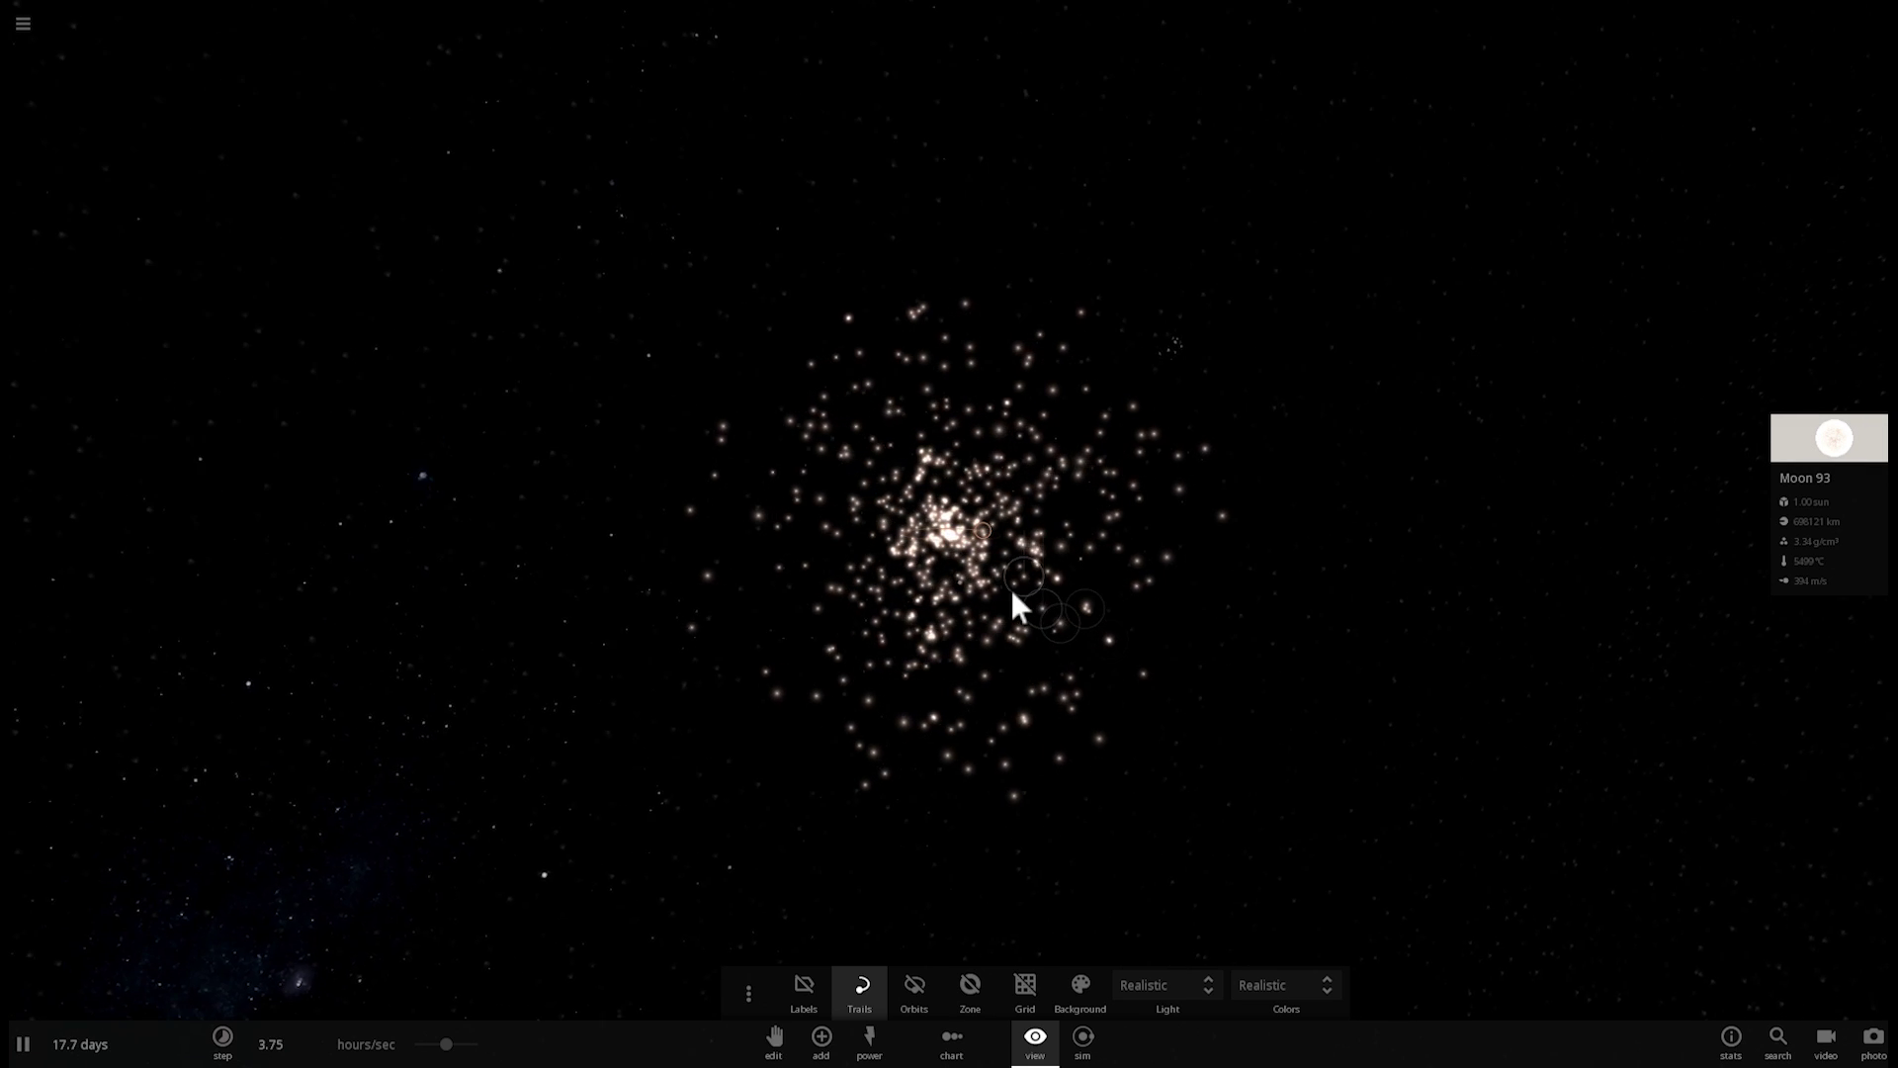
Compare the galaxy's core up close with its full extent from afar, selecting Moon 18 and Moon 28 to see their orbits.
scroll(989, 584, up, 5)
scroll(978, 582, up, 3)
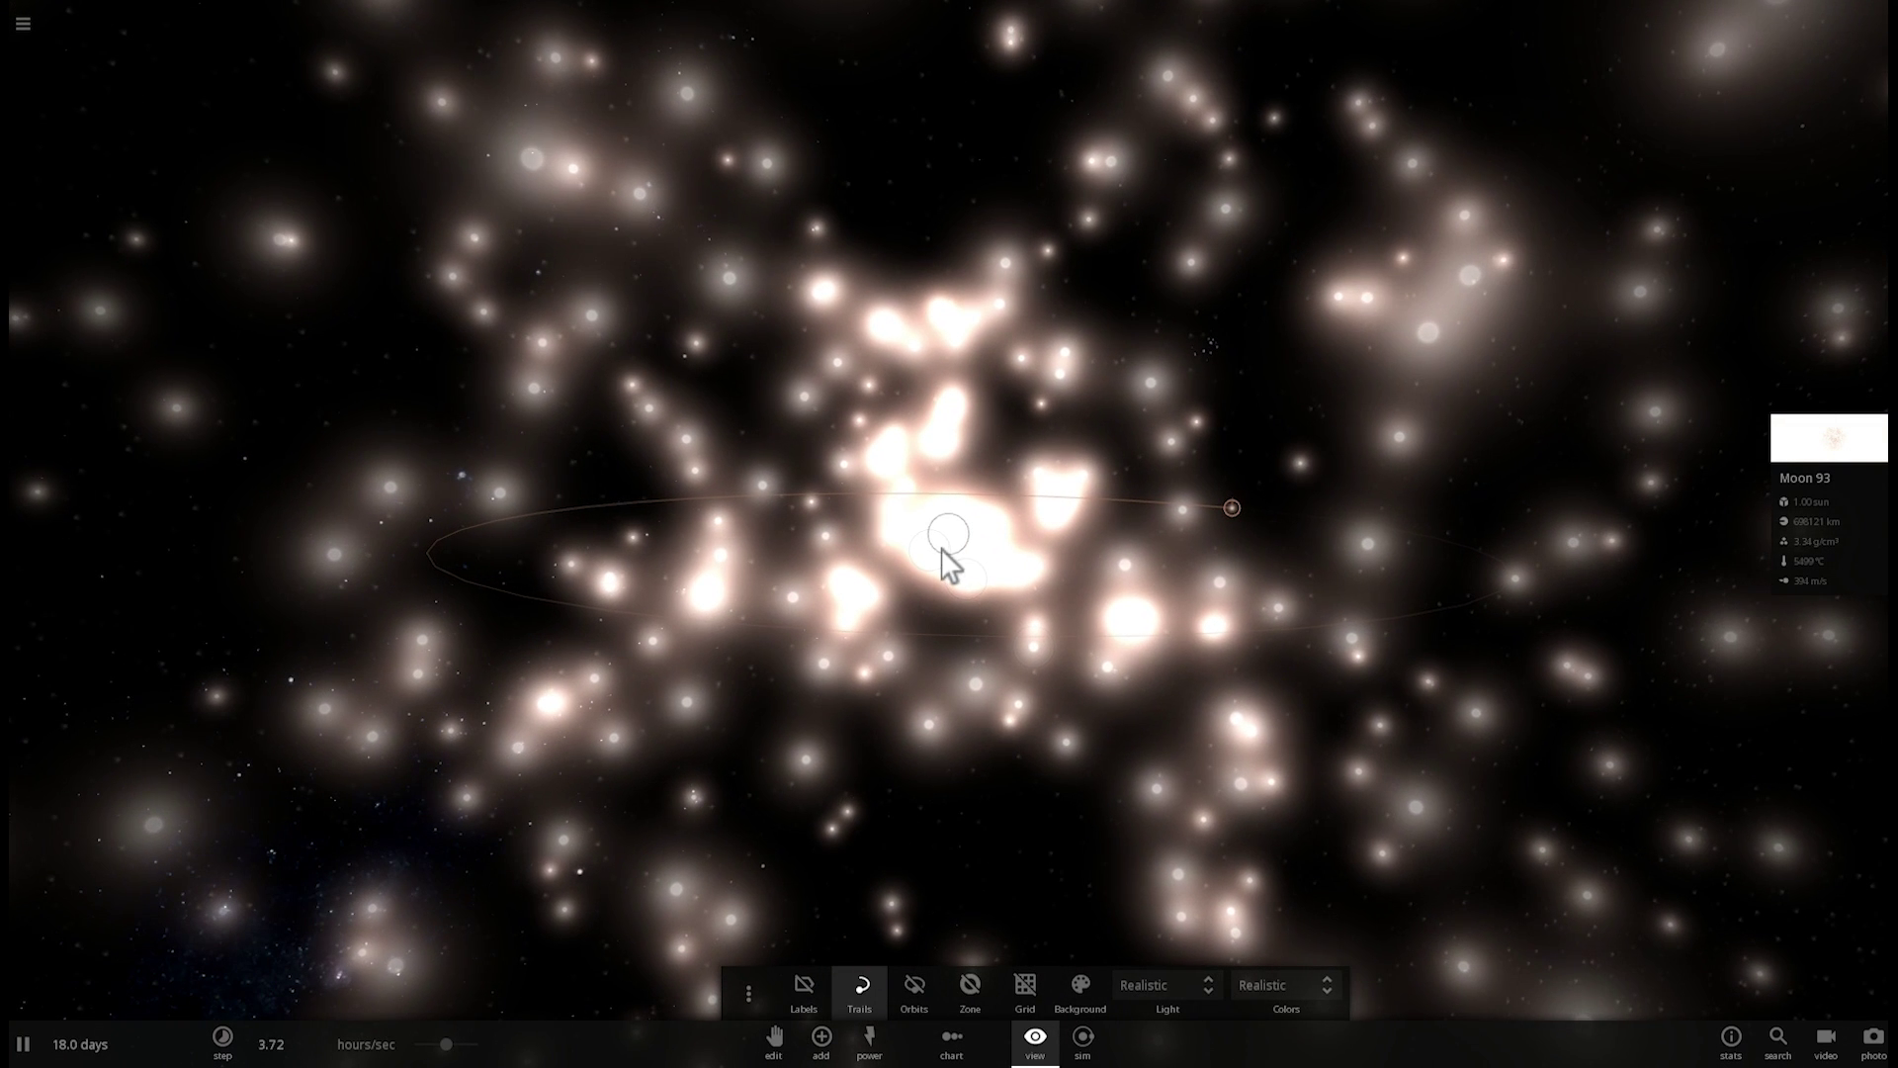
double_click(933, 562)
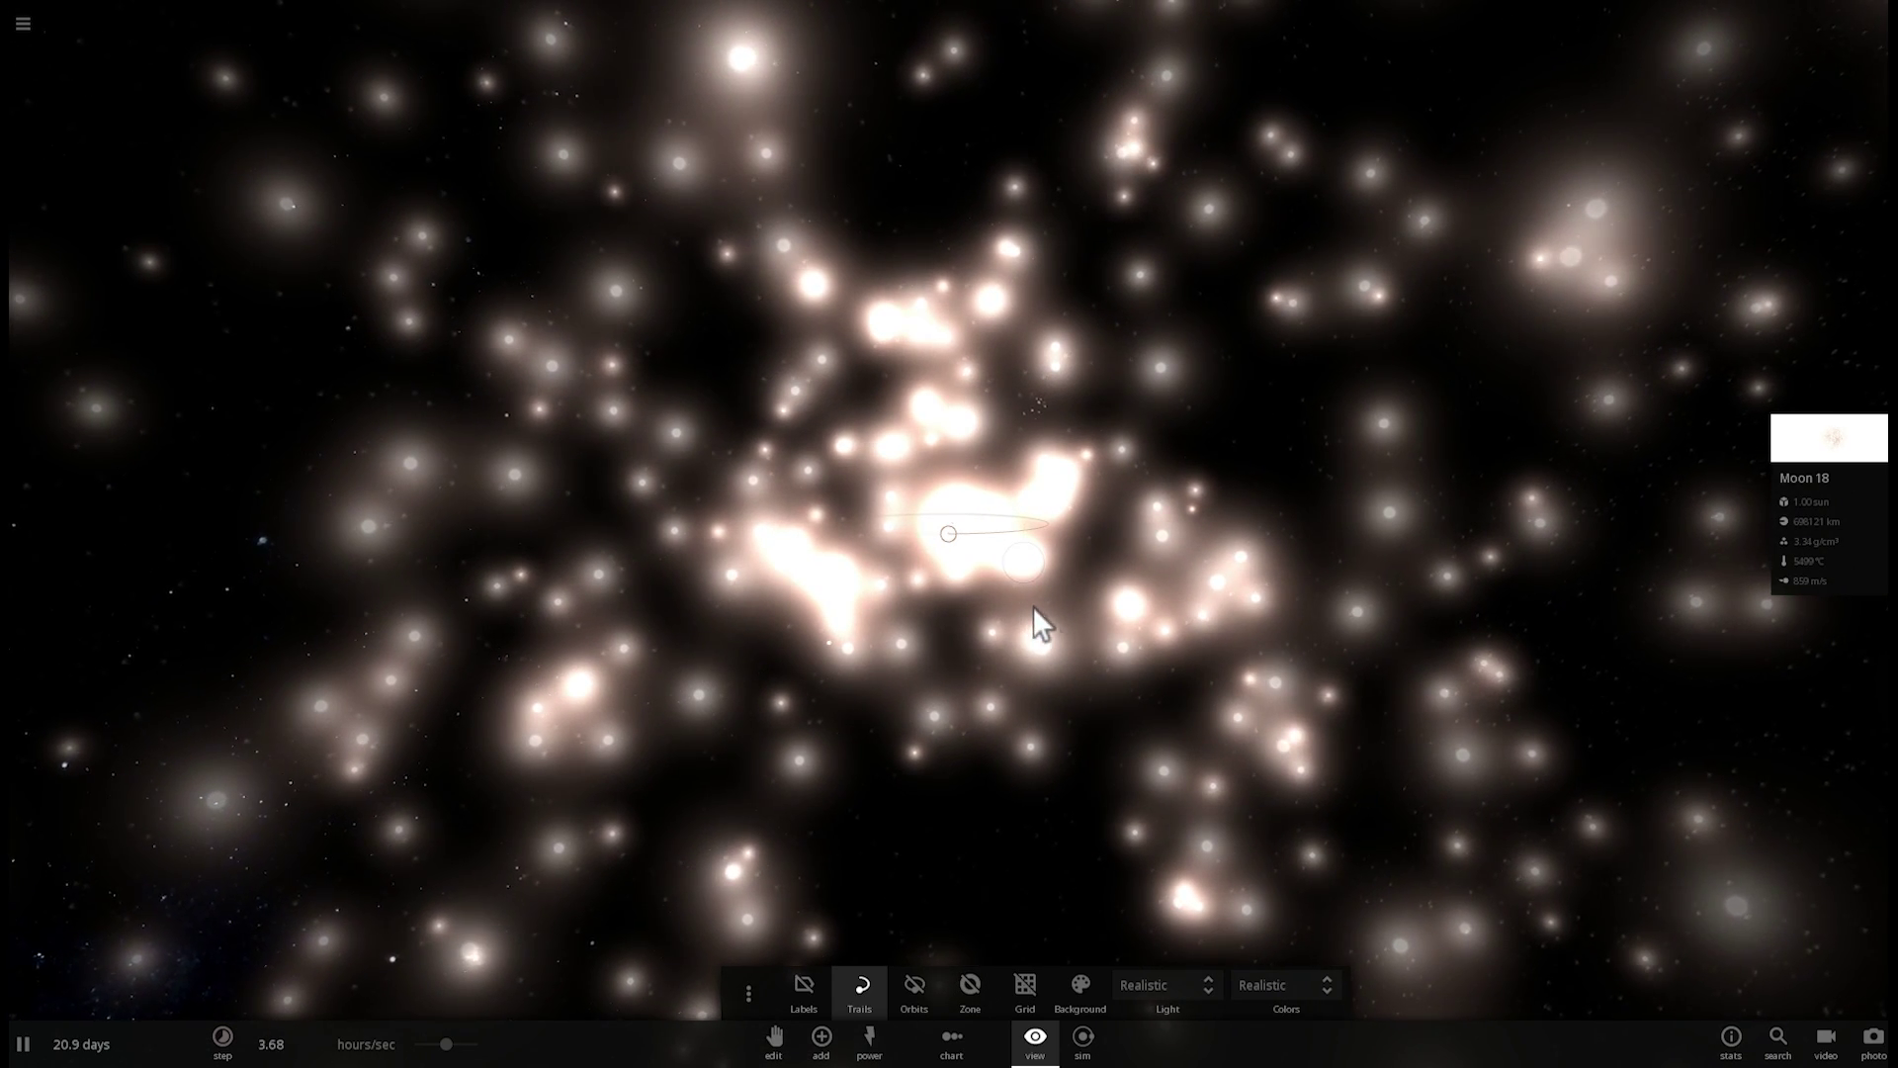
scroll(1042, 613, down, 6)
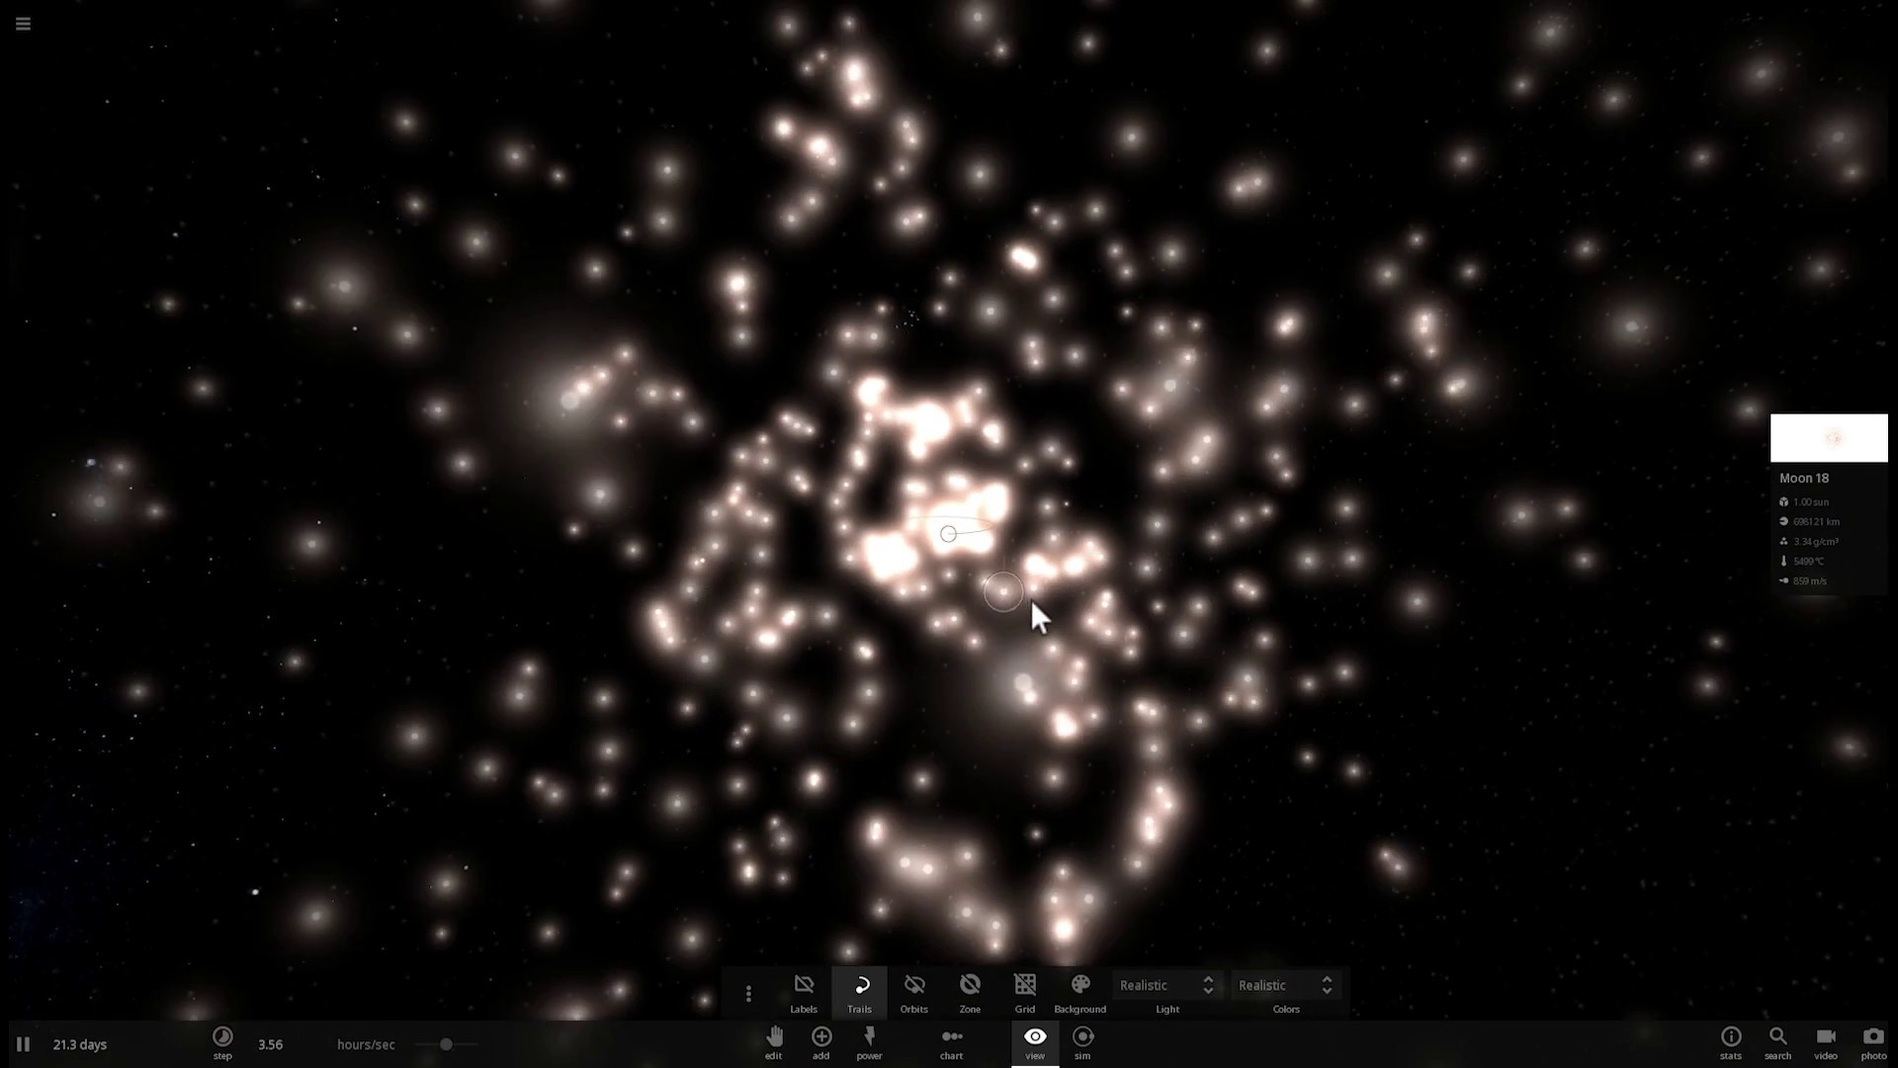
scroll(1012, 605, down, 5)
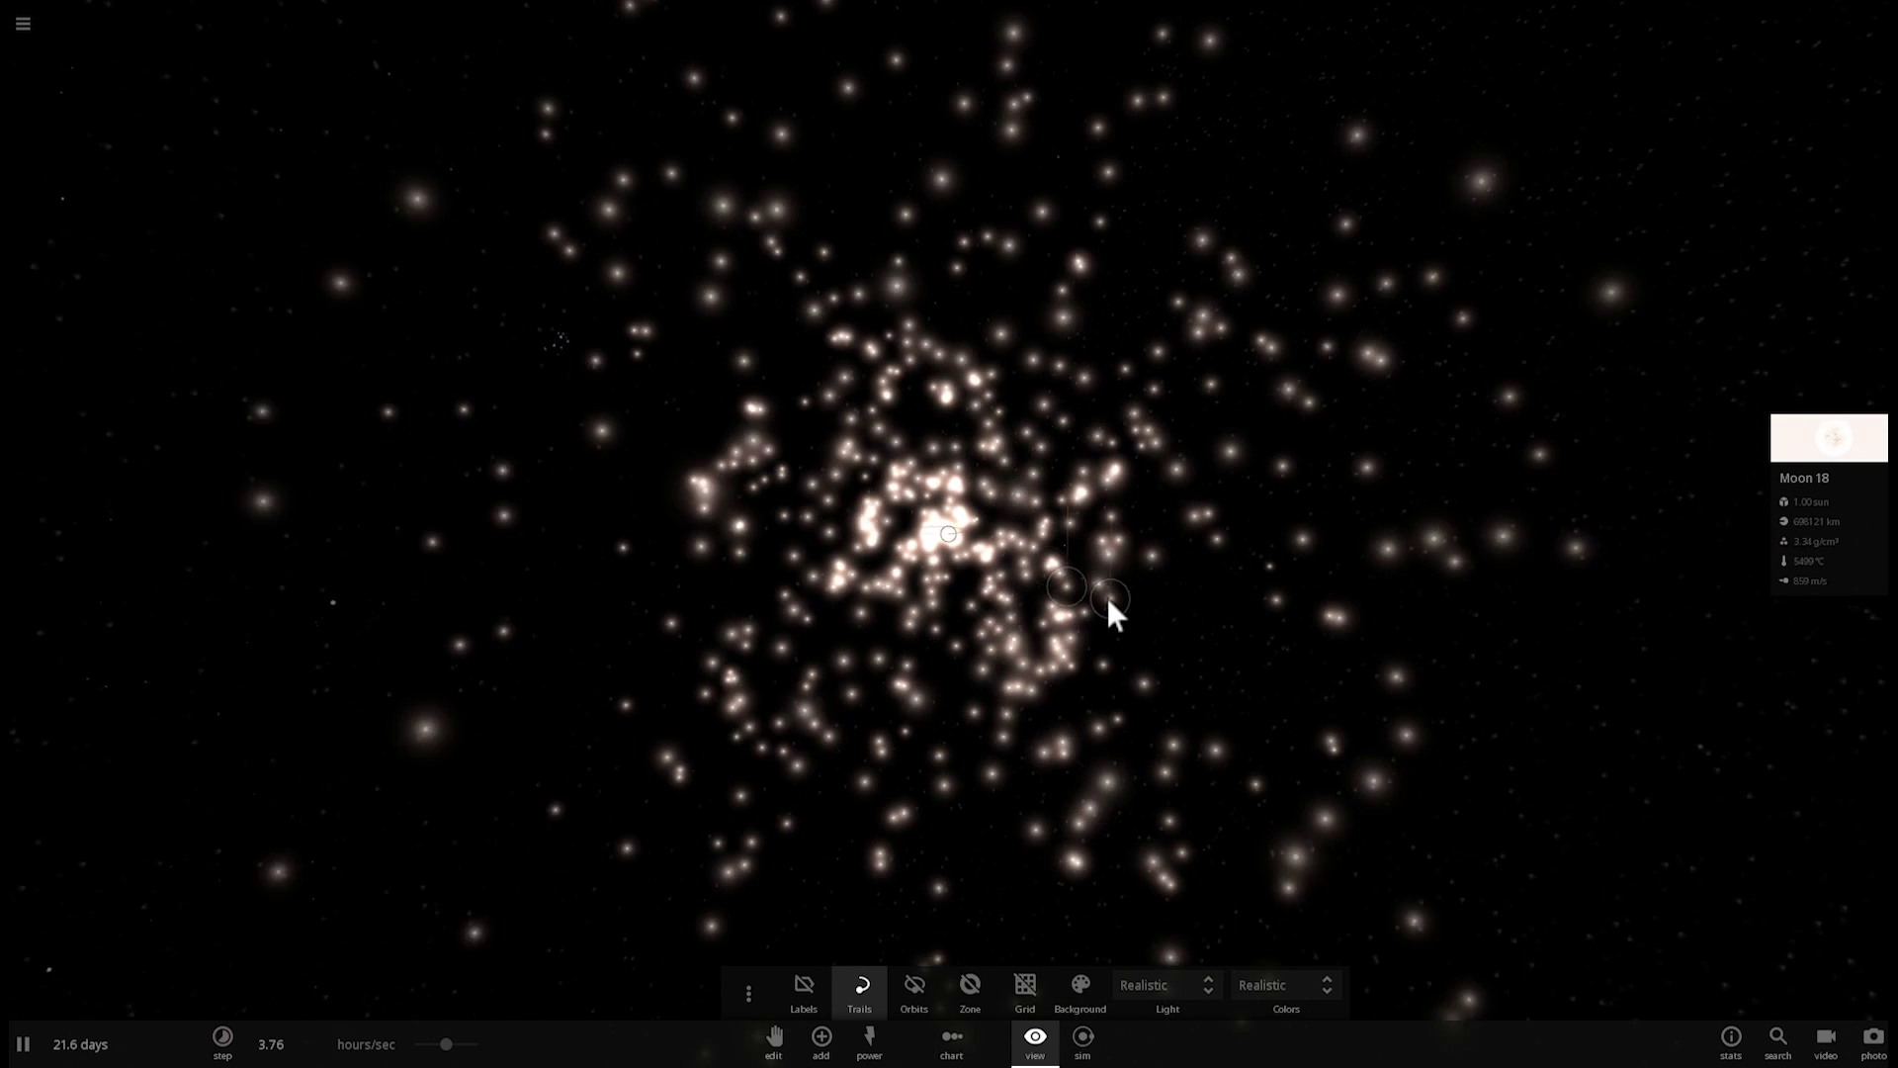
scroll(1078, 605, down, 2)
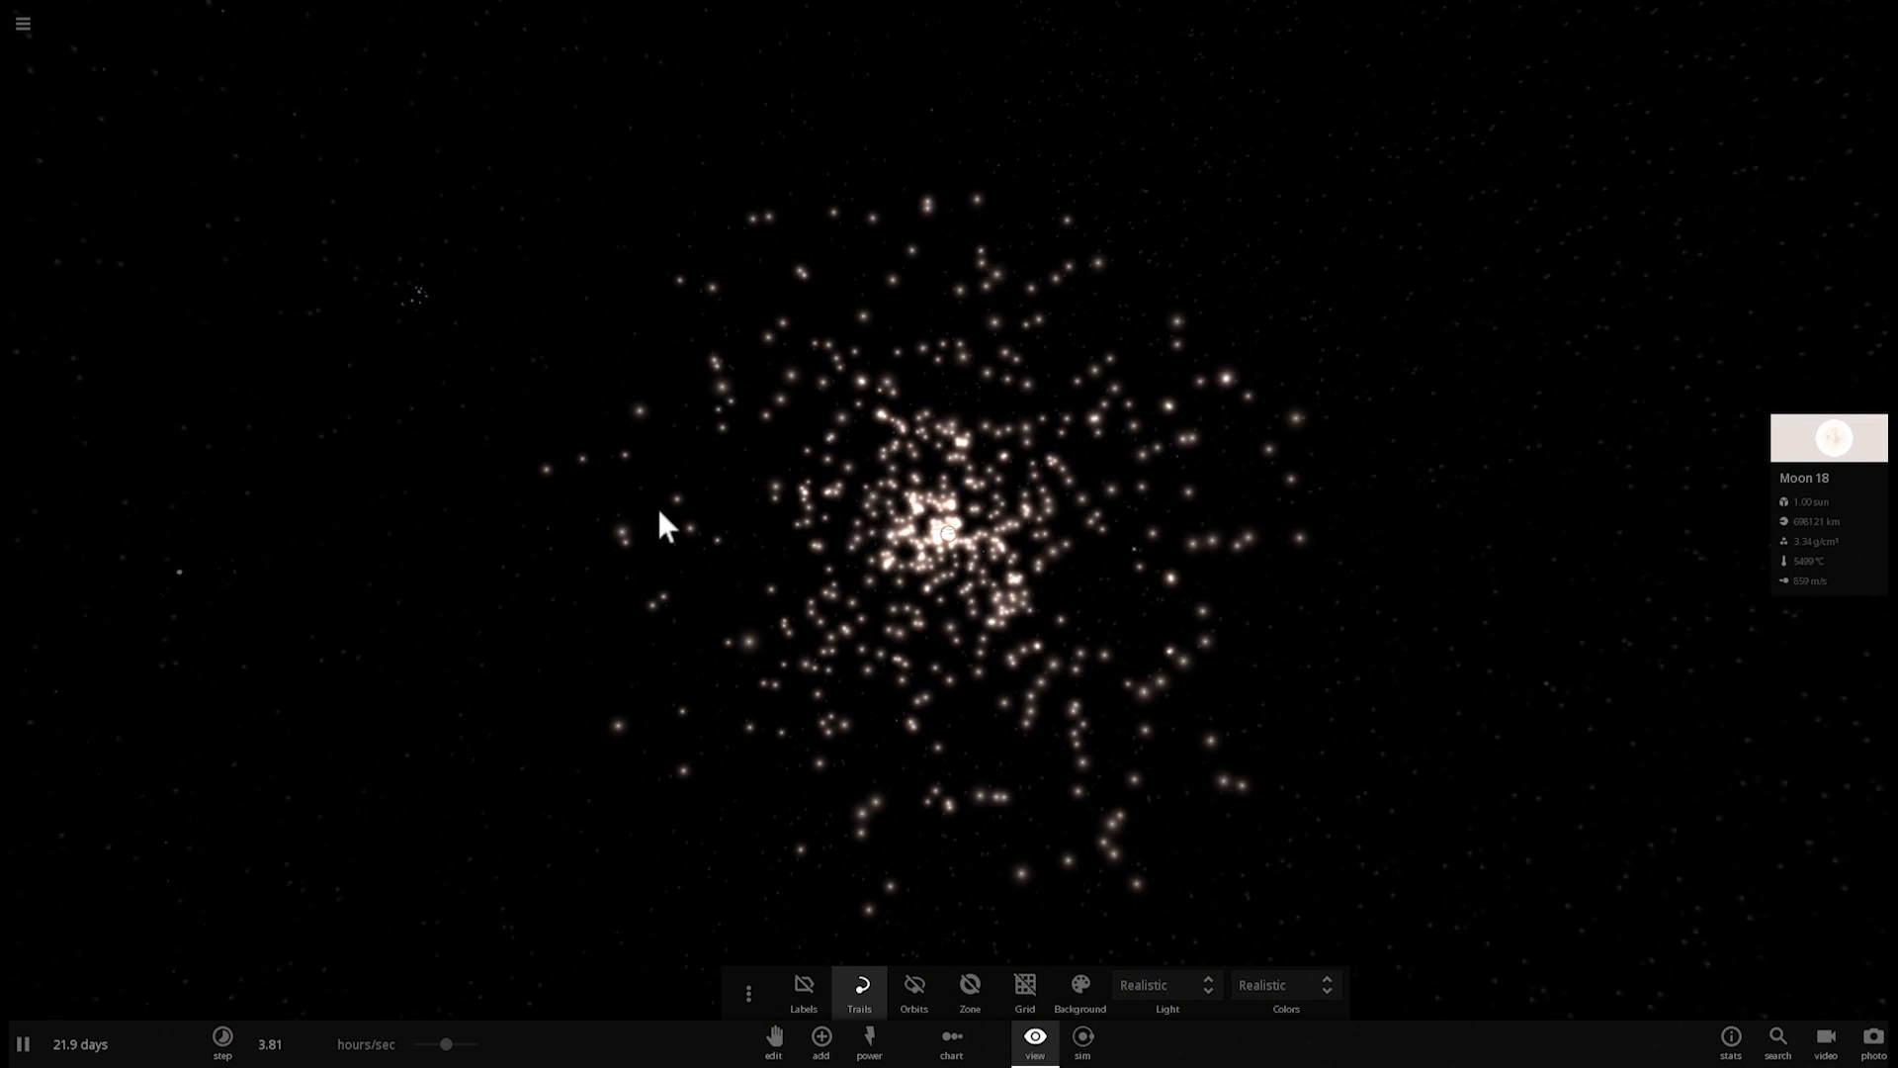
scroll(481, 1025, up, 1)
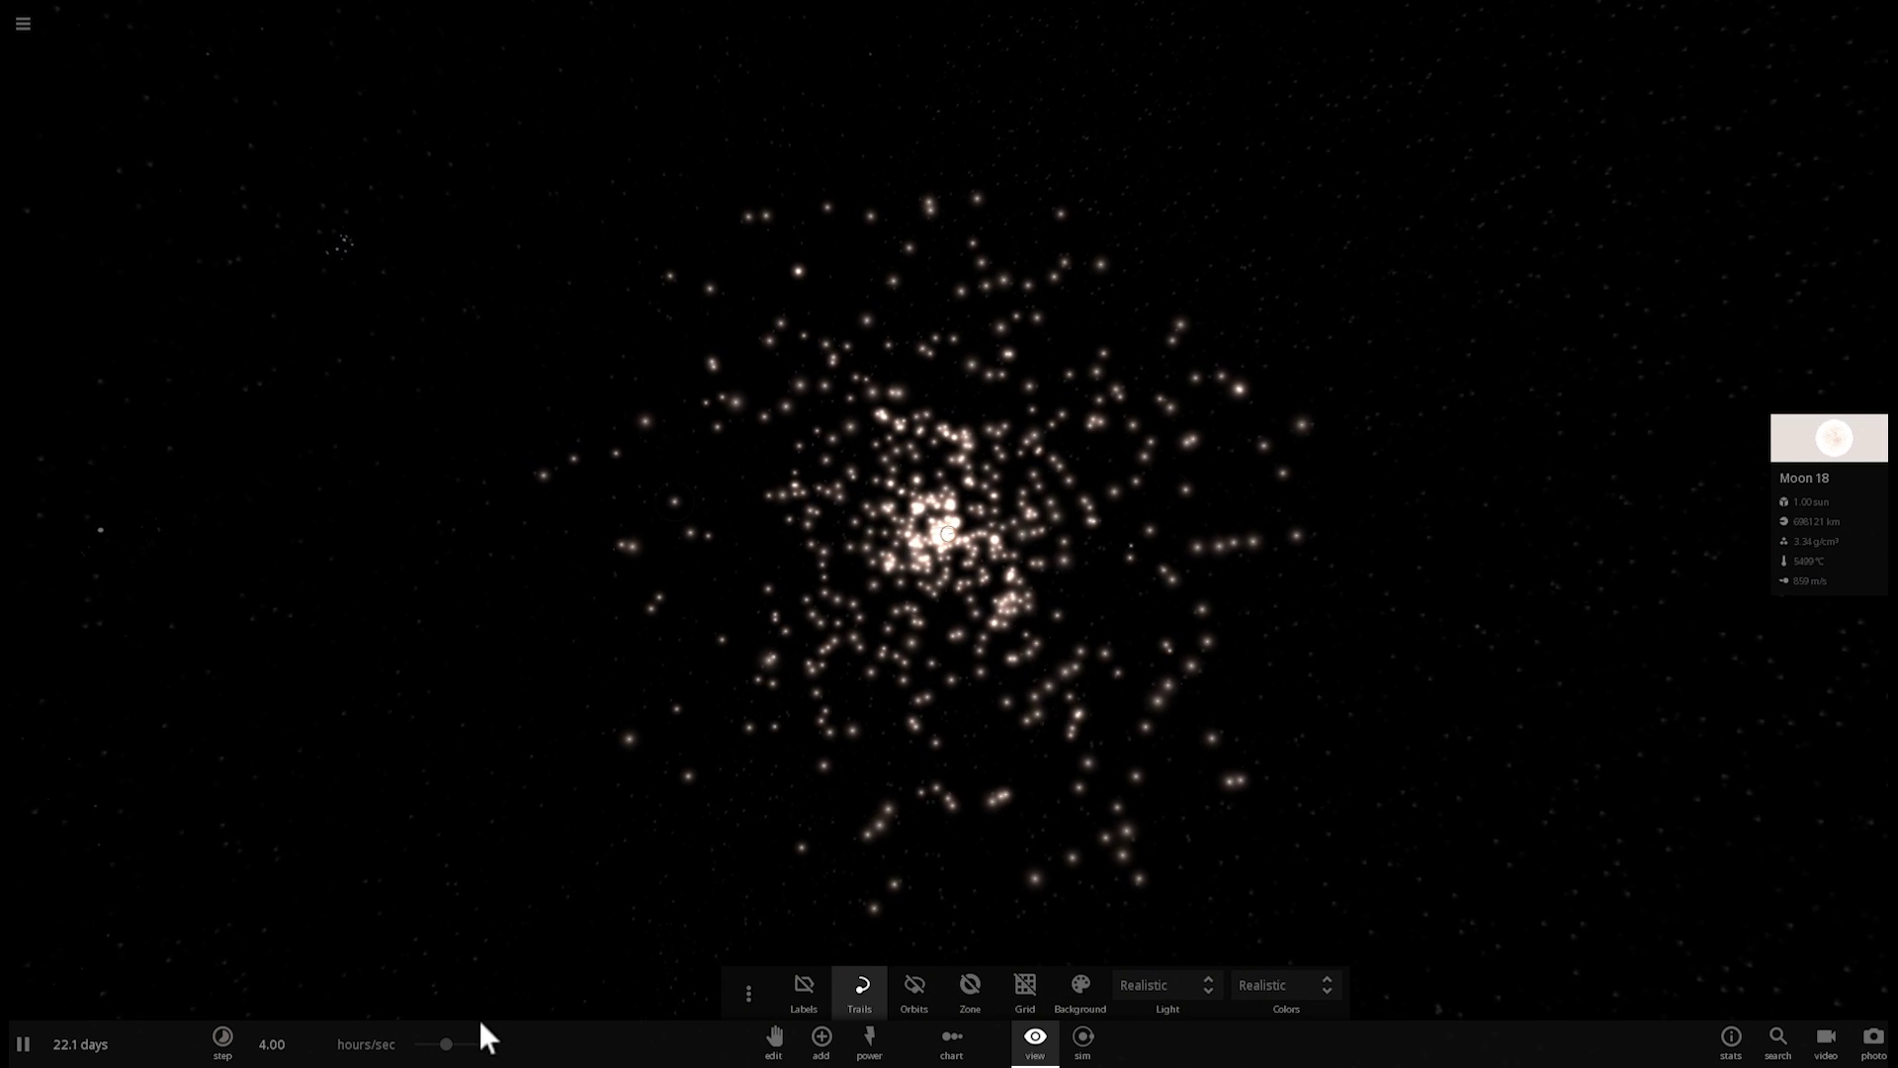
click(811, 623)
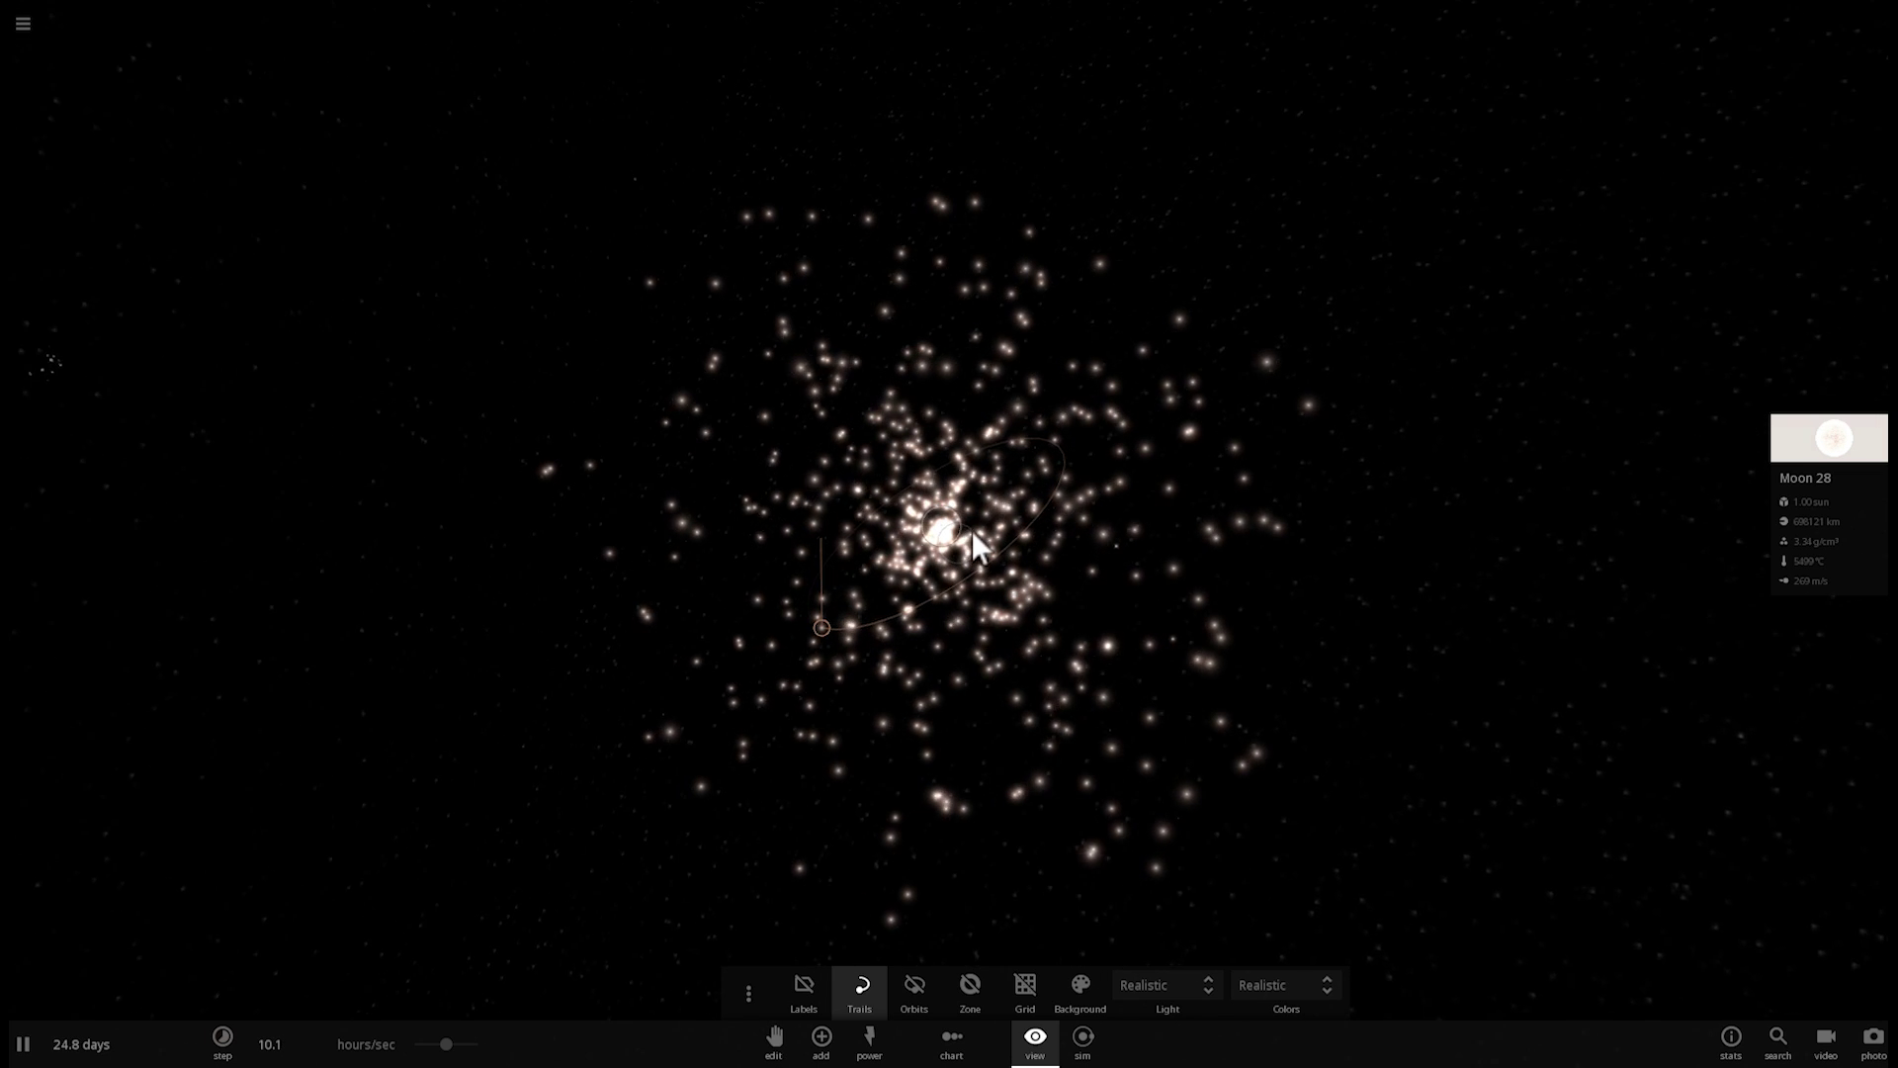
Slow the simulation down to a rate of about 16 milliseconds per second.
scroll(600, 782, up, 2)
drag(446, 1044, 460, 1046)
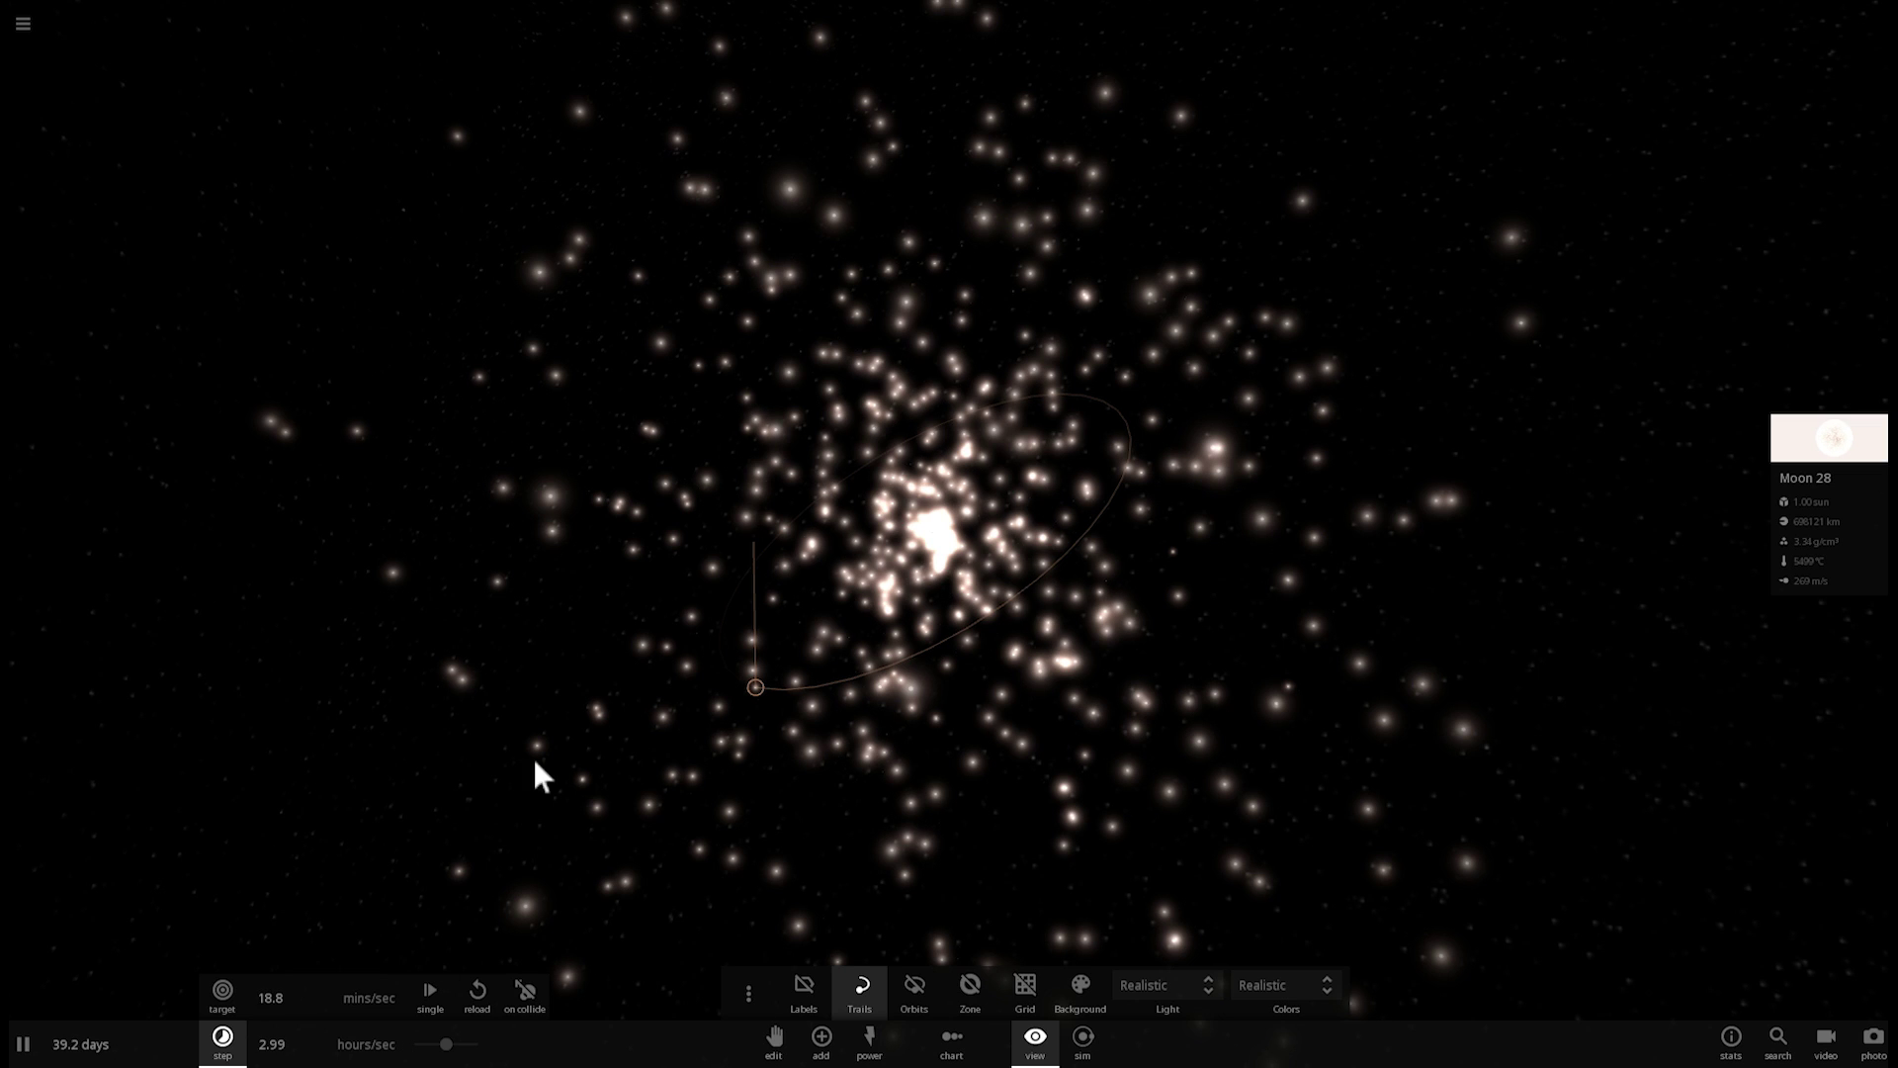
scroll(542, 652, down, 3)
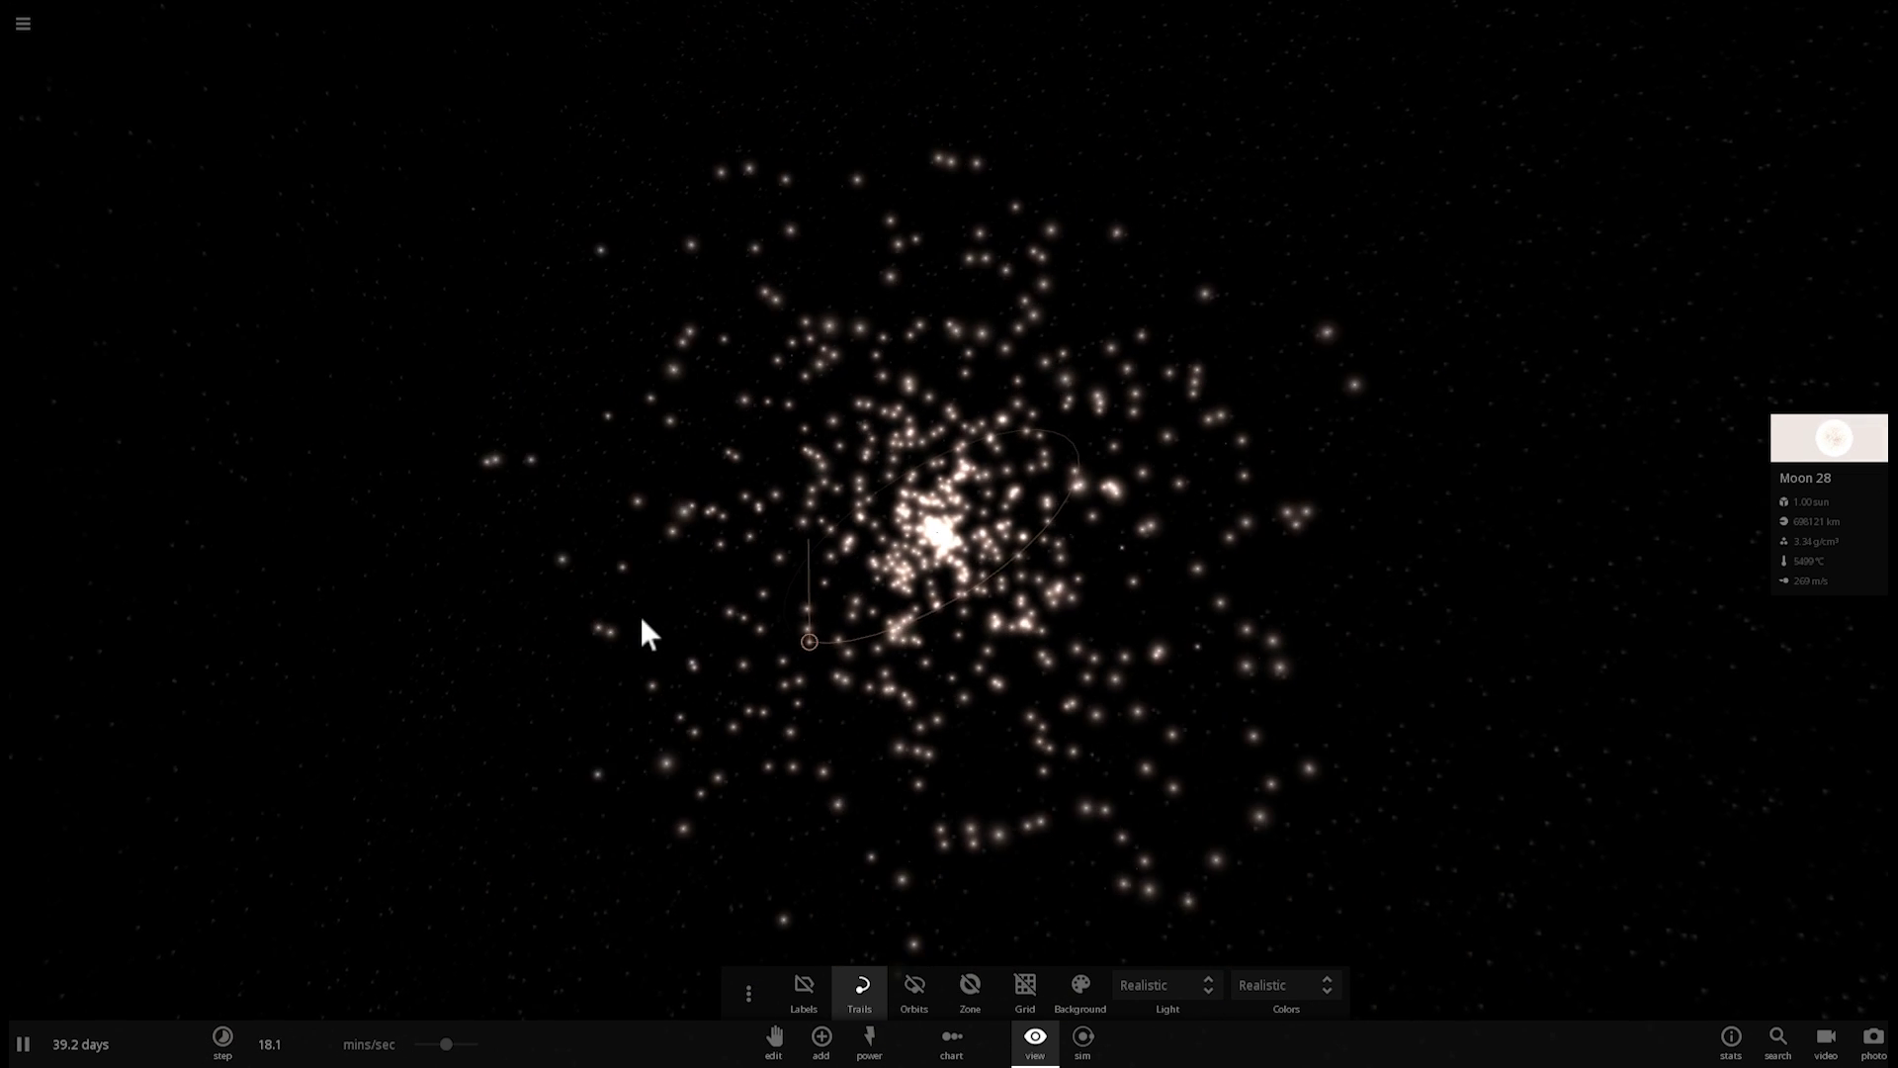
drag(640, 621, 1196, 612)
scroll(939, 618, down, 5)
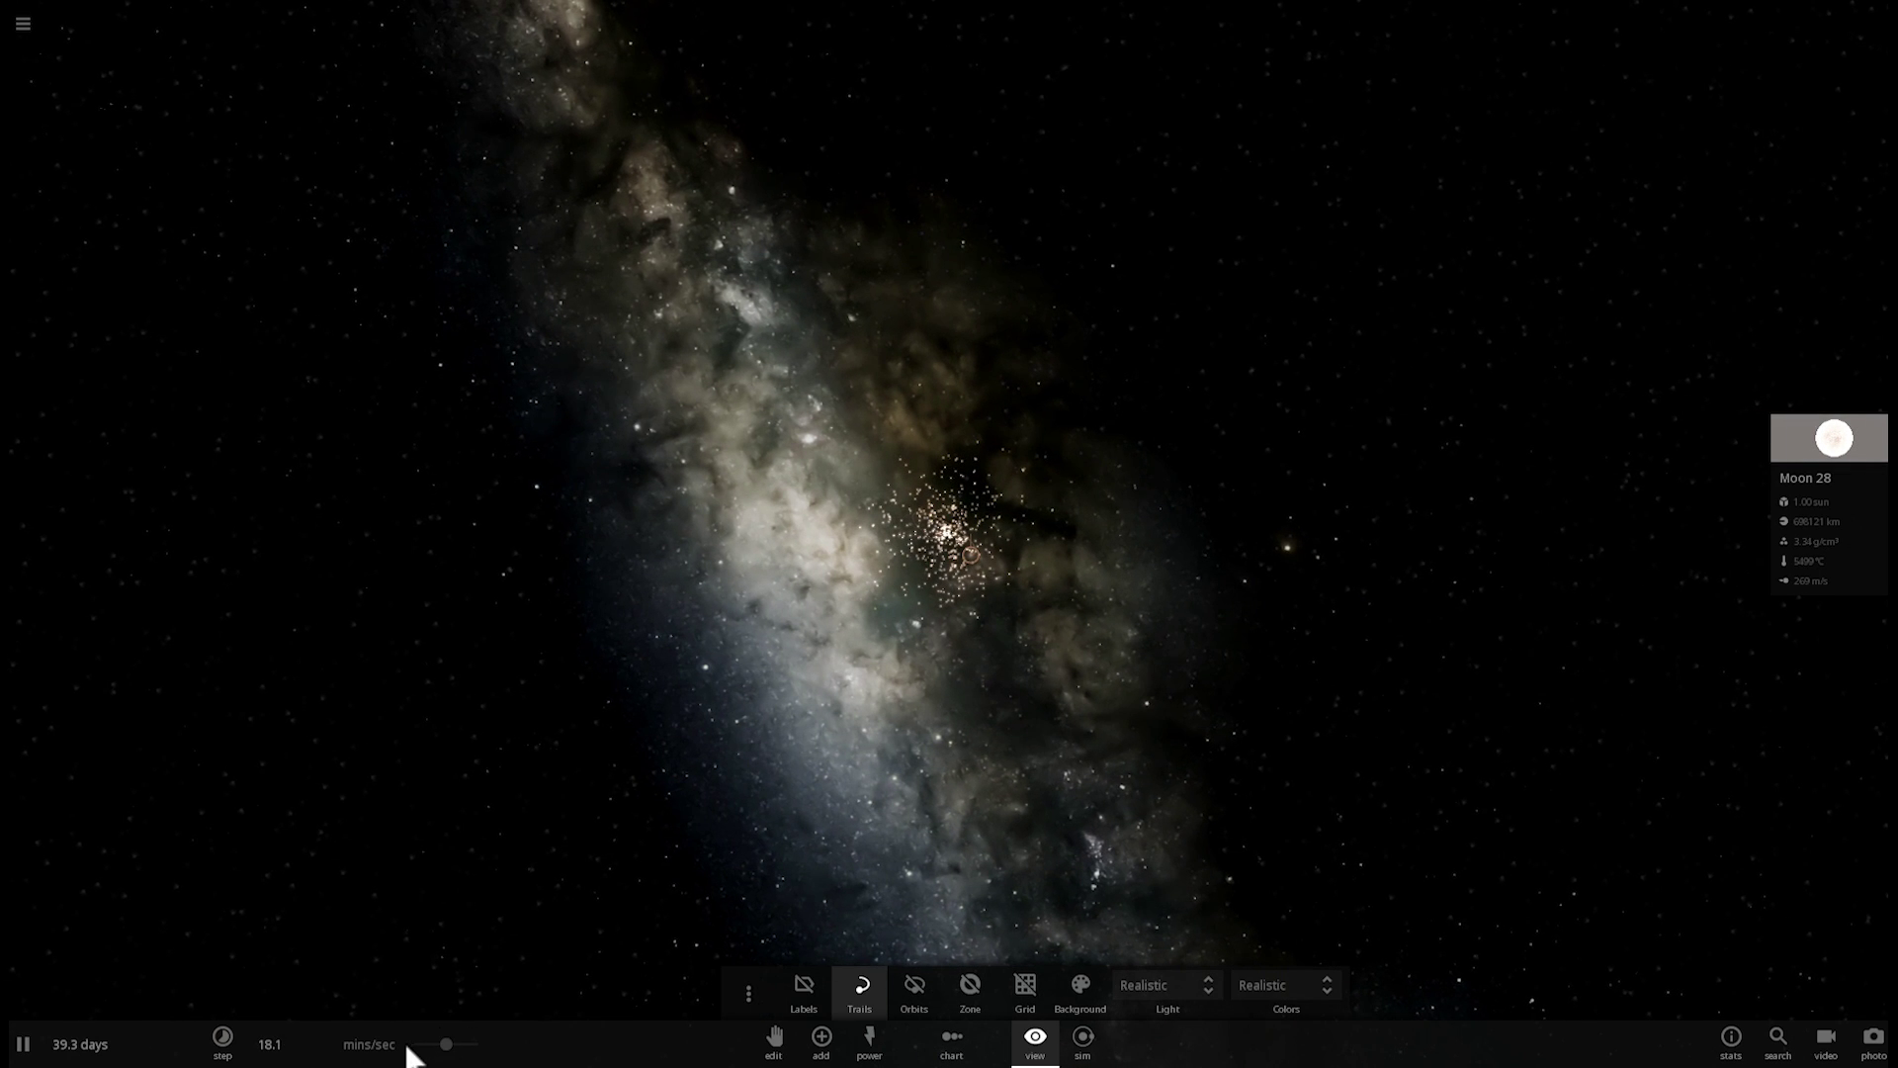
drag(445, 1046, 415, 1048)
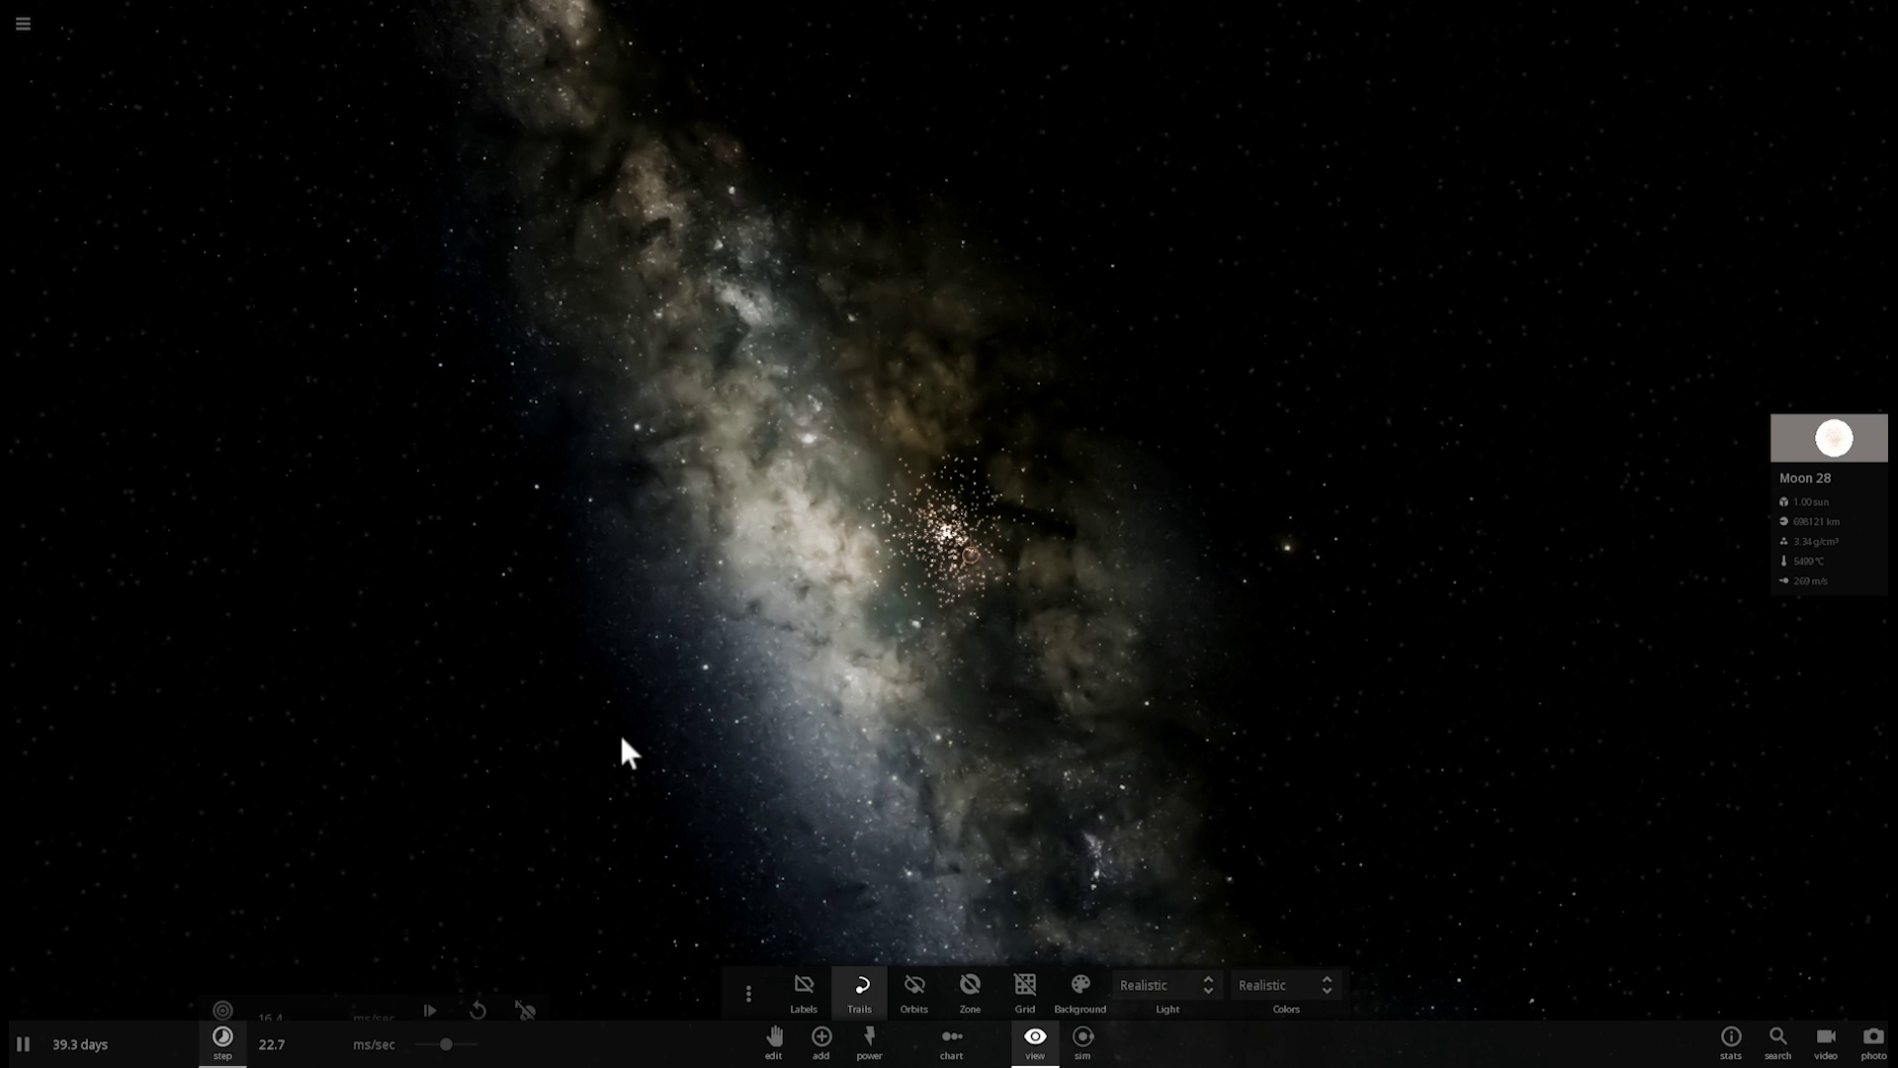
Add the Andromeda galaxy beside the Segue 2 dwarf galaxy as an orbiting object, far enough away to keep the two apart.
drag(622, 738, 654, 753)
scroll(759, 731, down, 5)
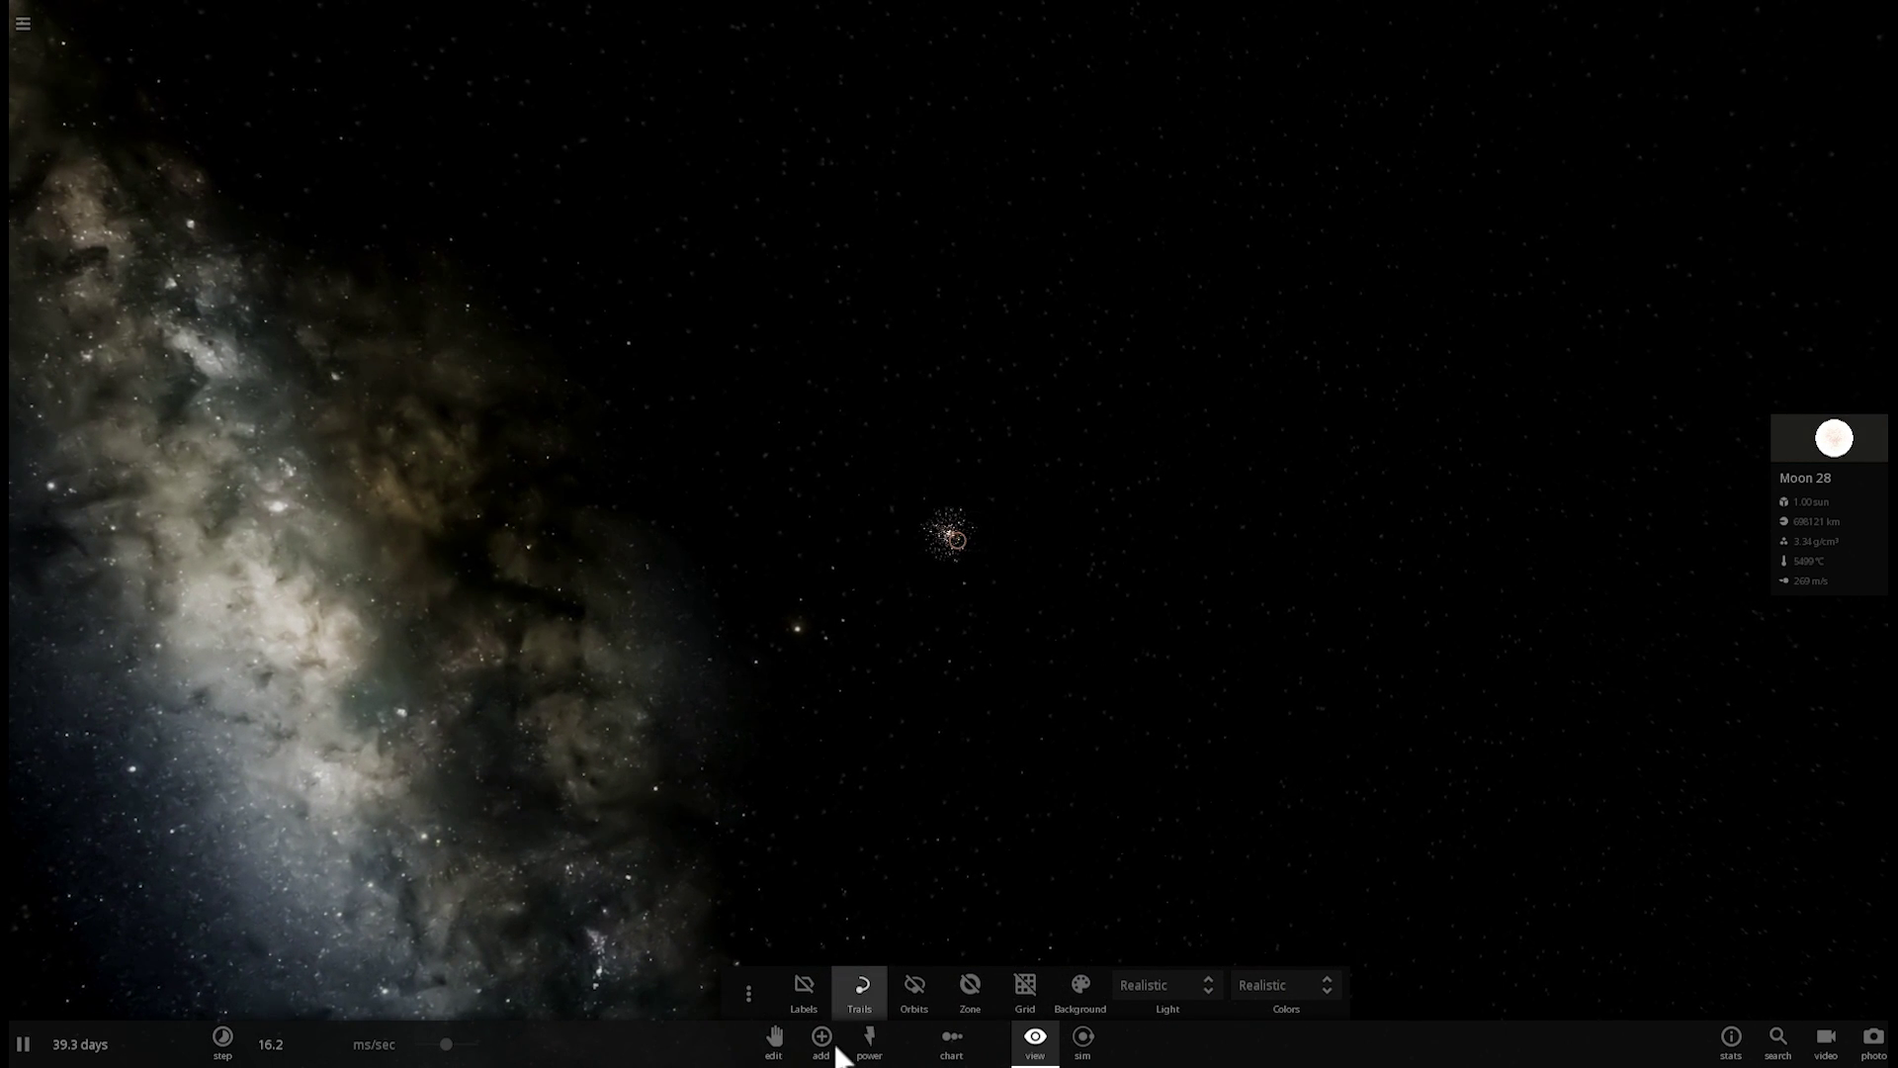
click(821, 1048)
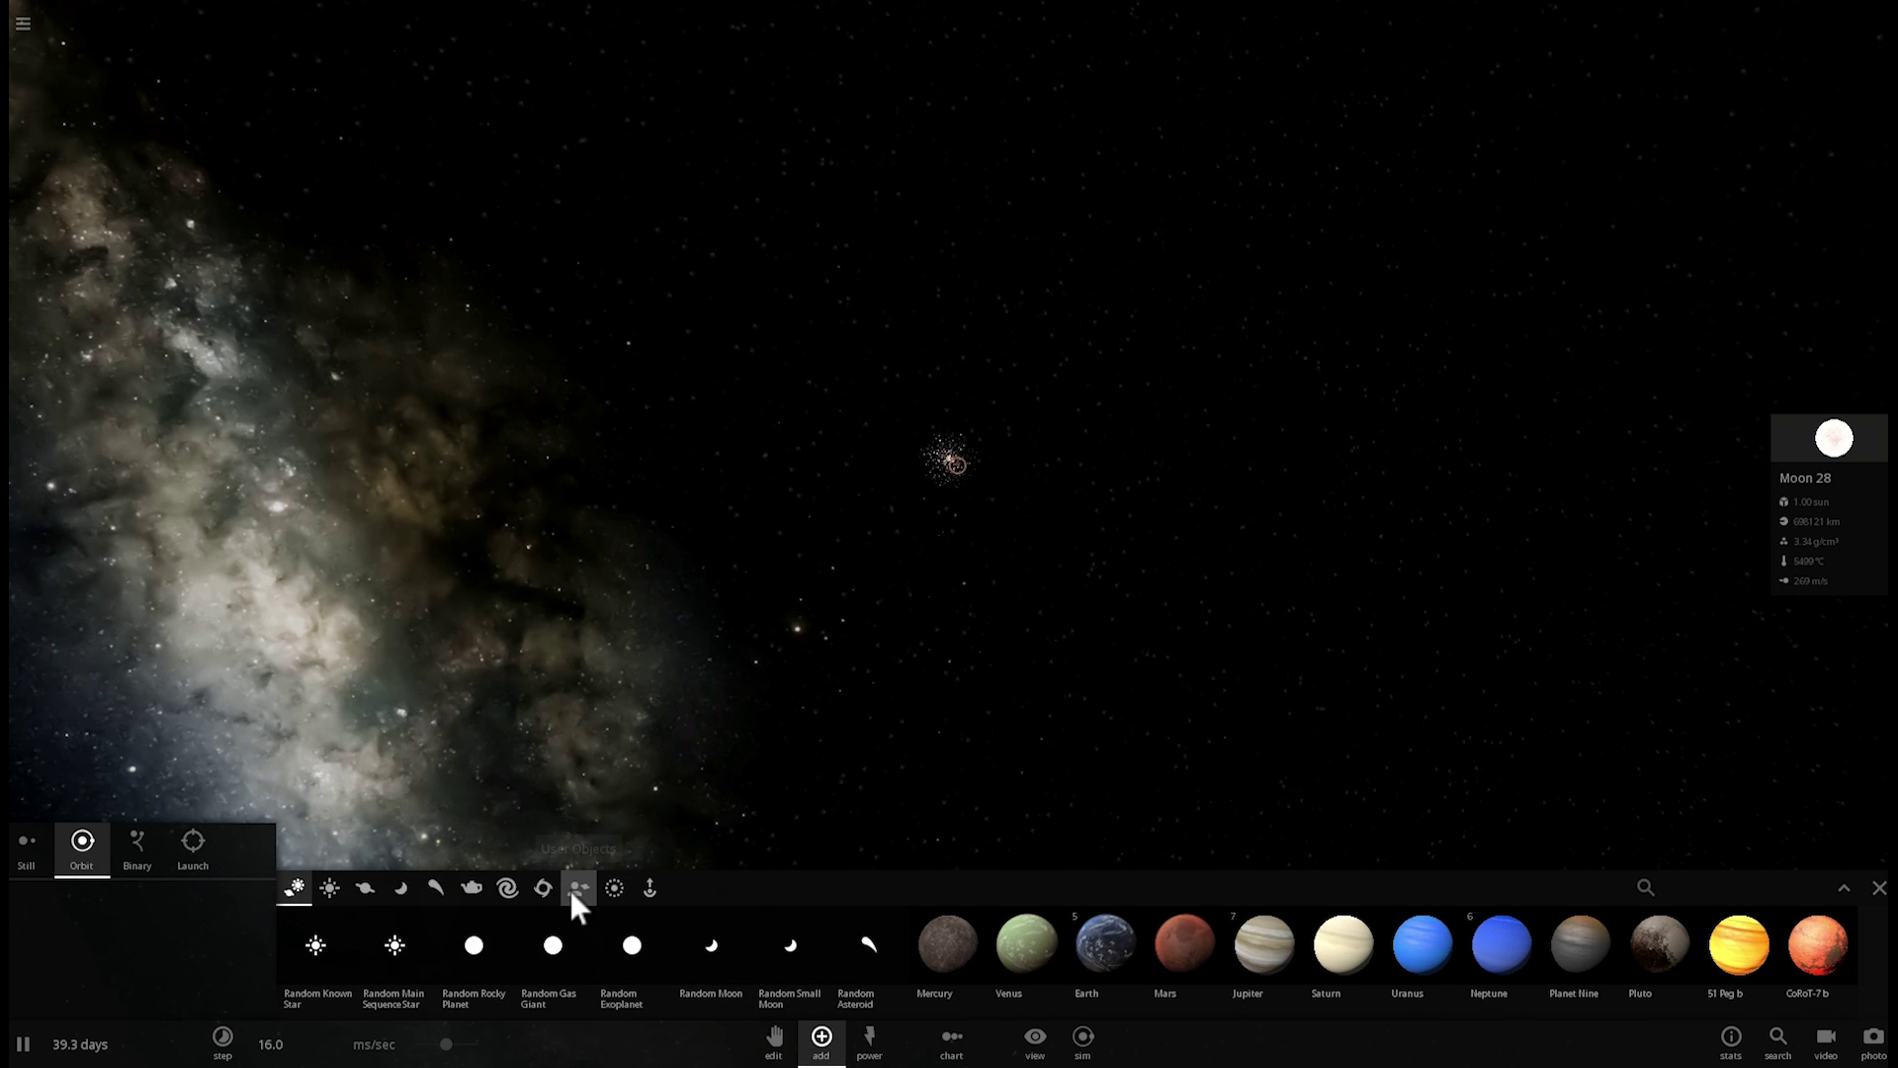
click(508, 888)
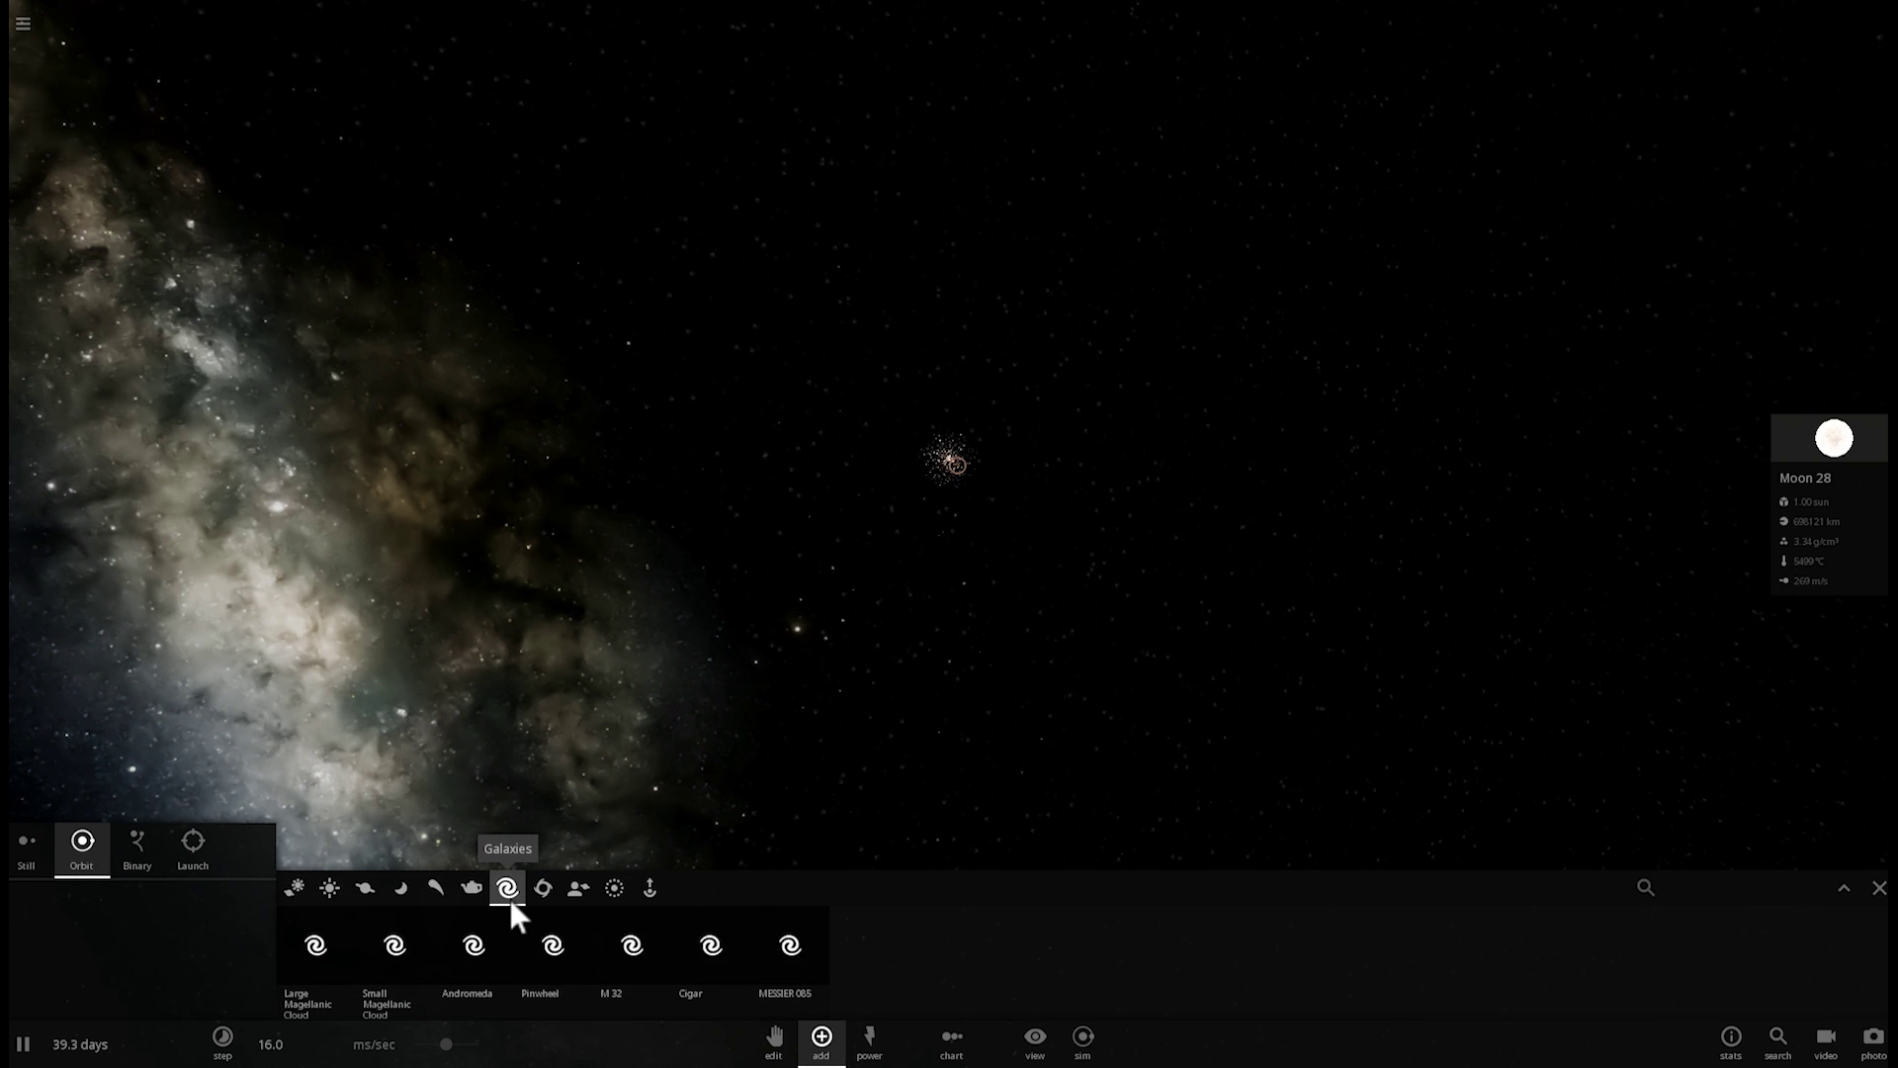
click(454, 954)
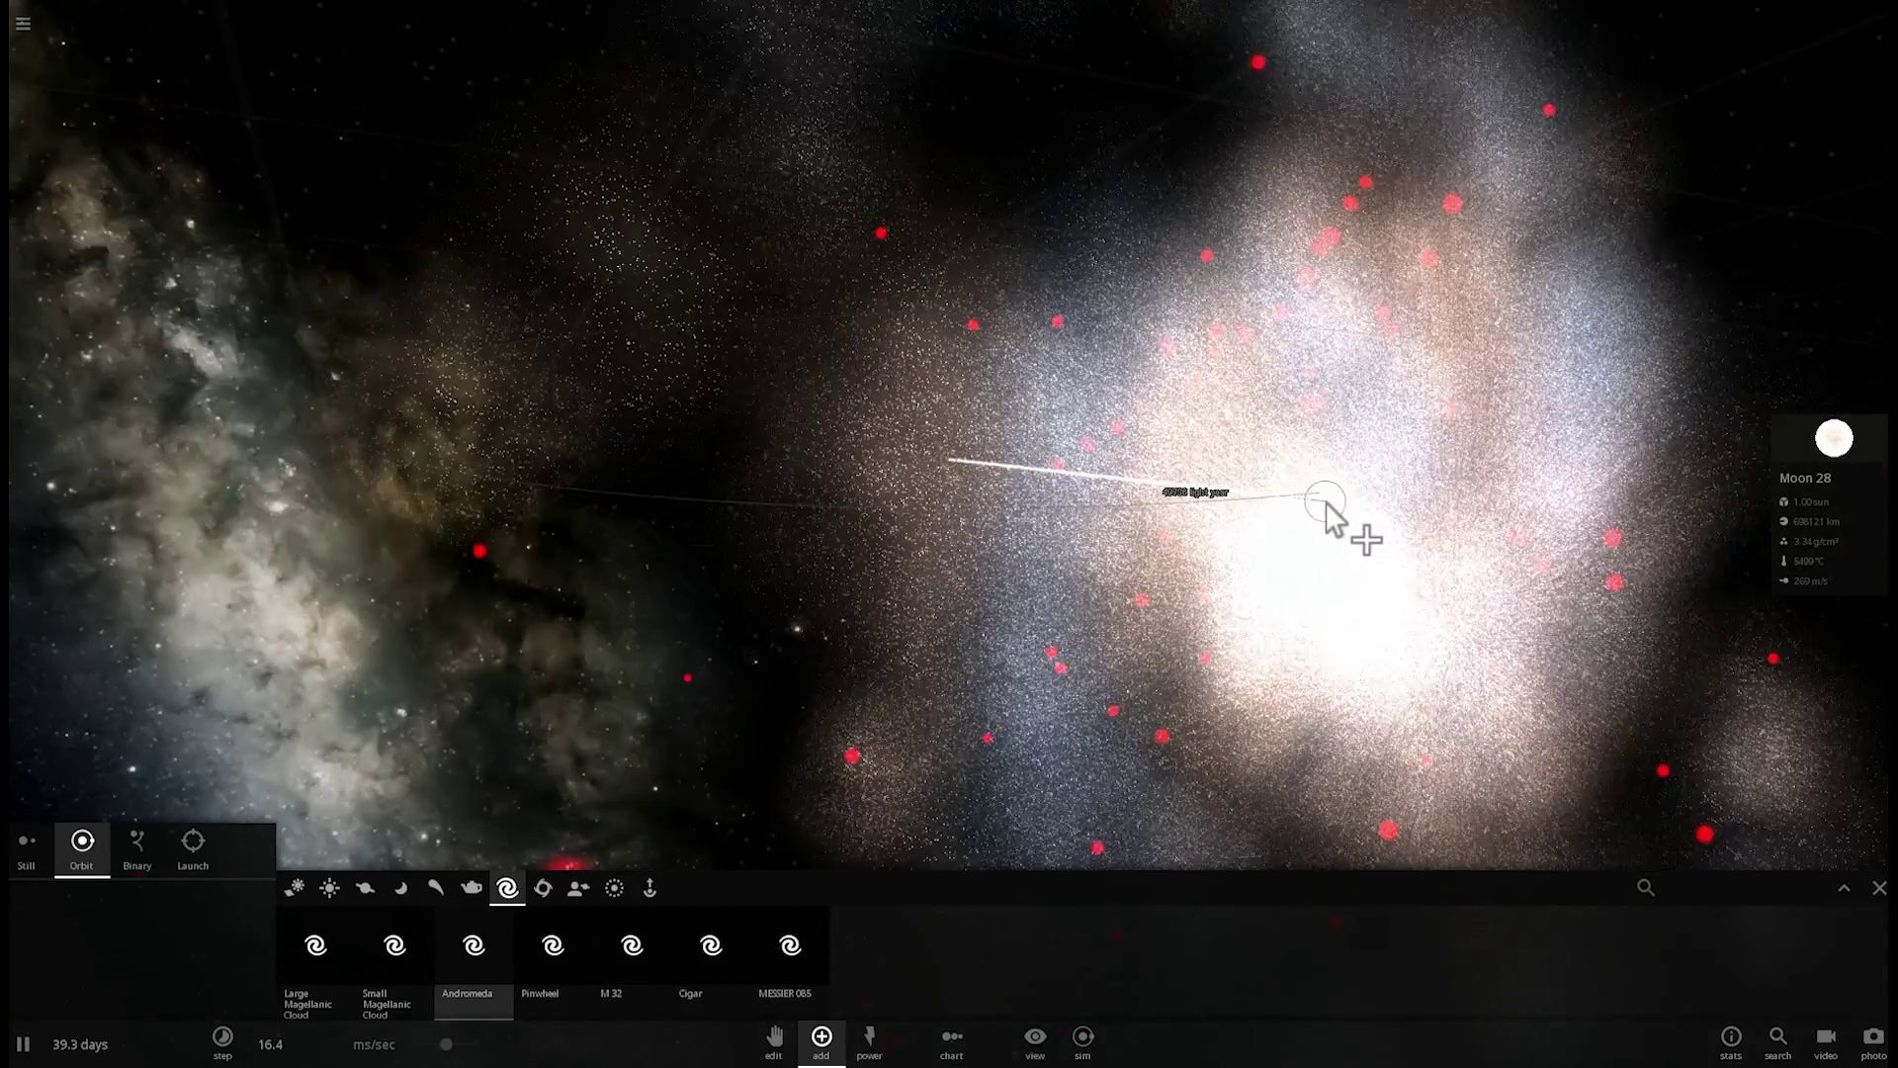
scroll(1319, 507, down, 5)
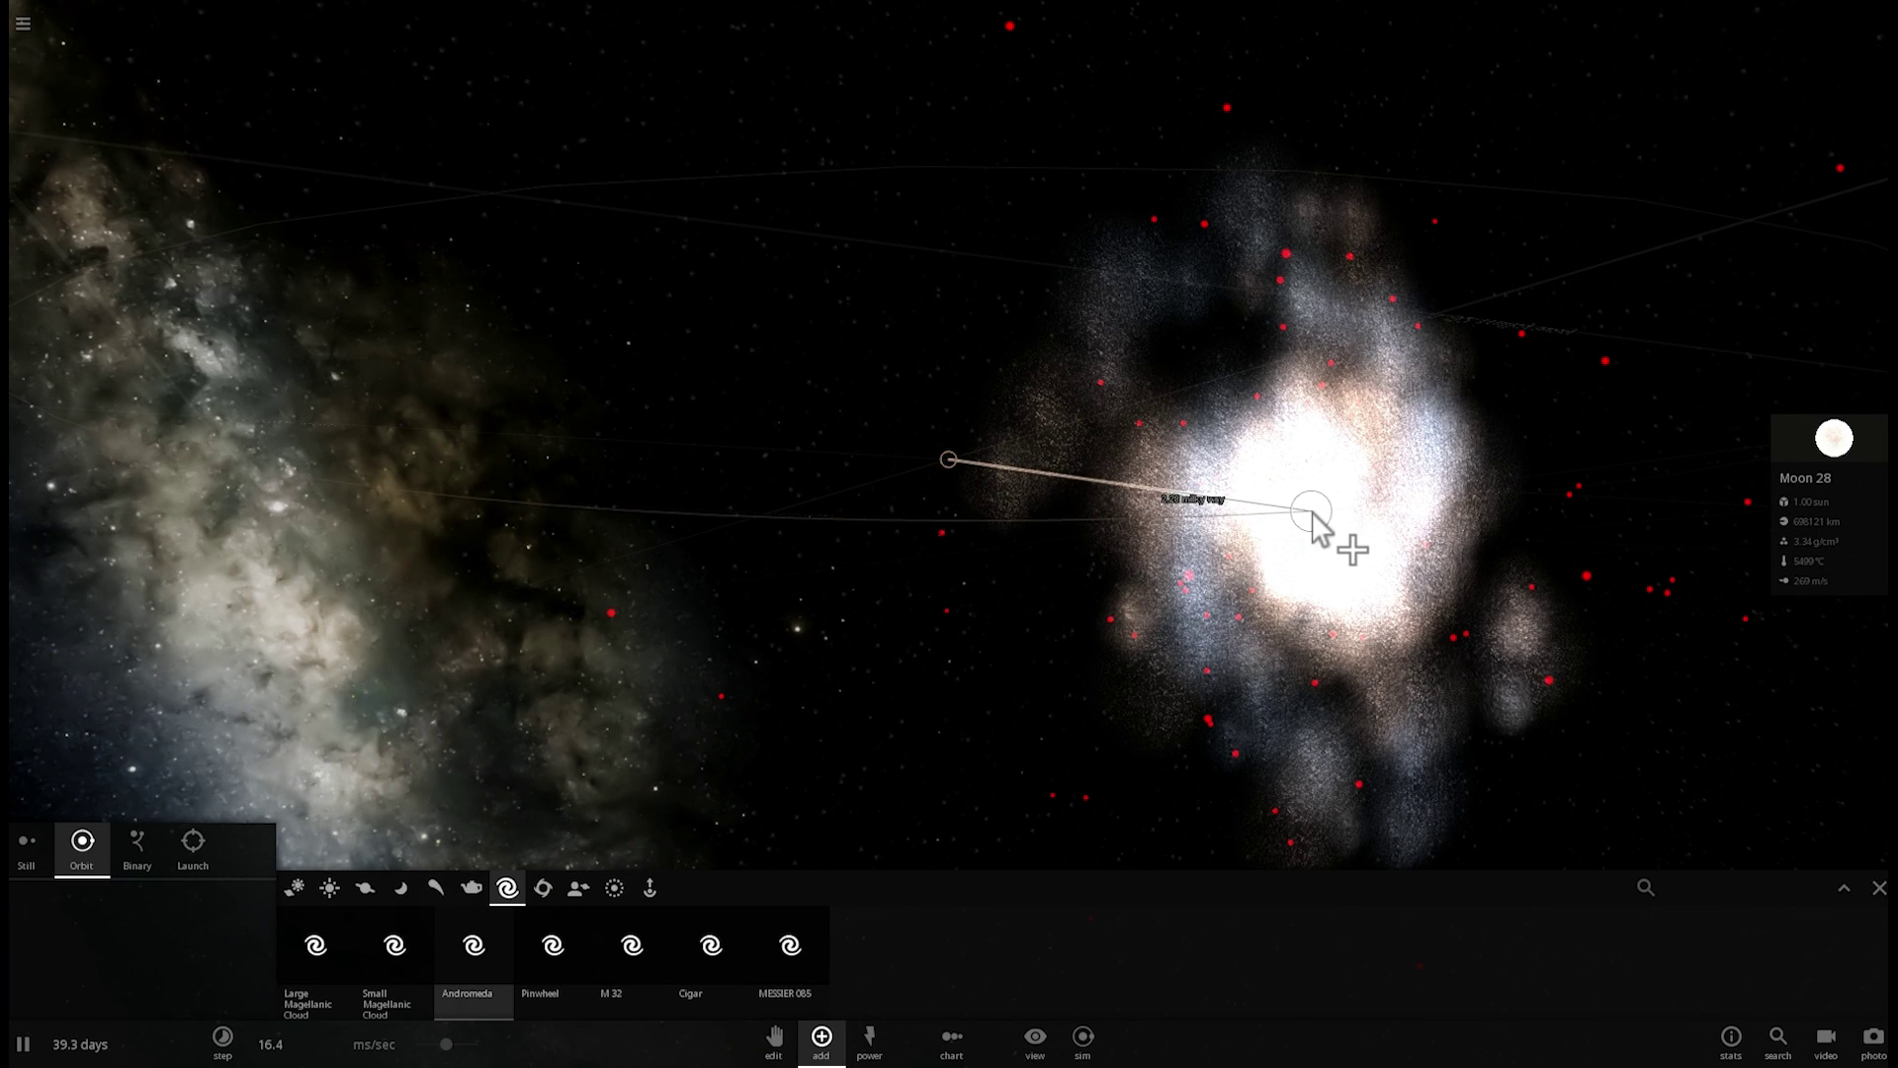
click(1313, 514)
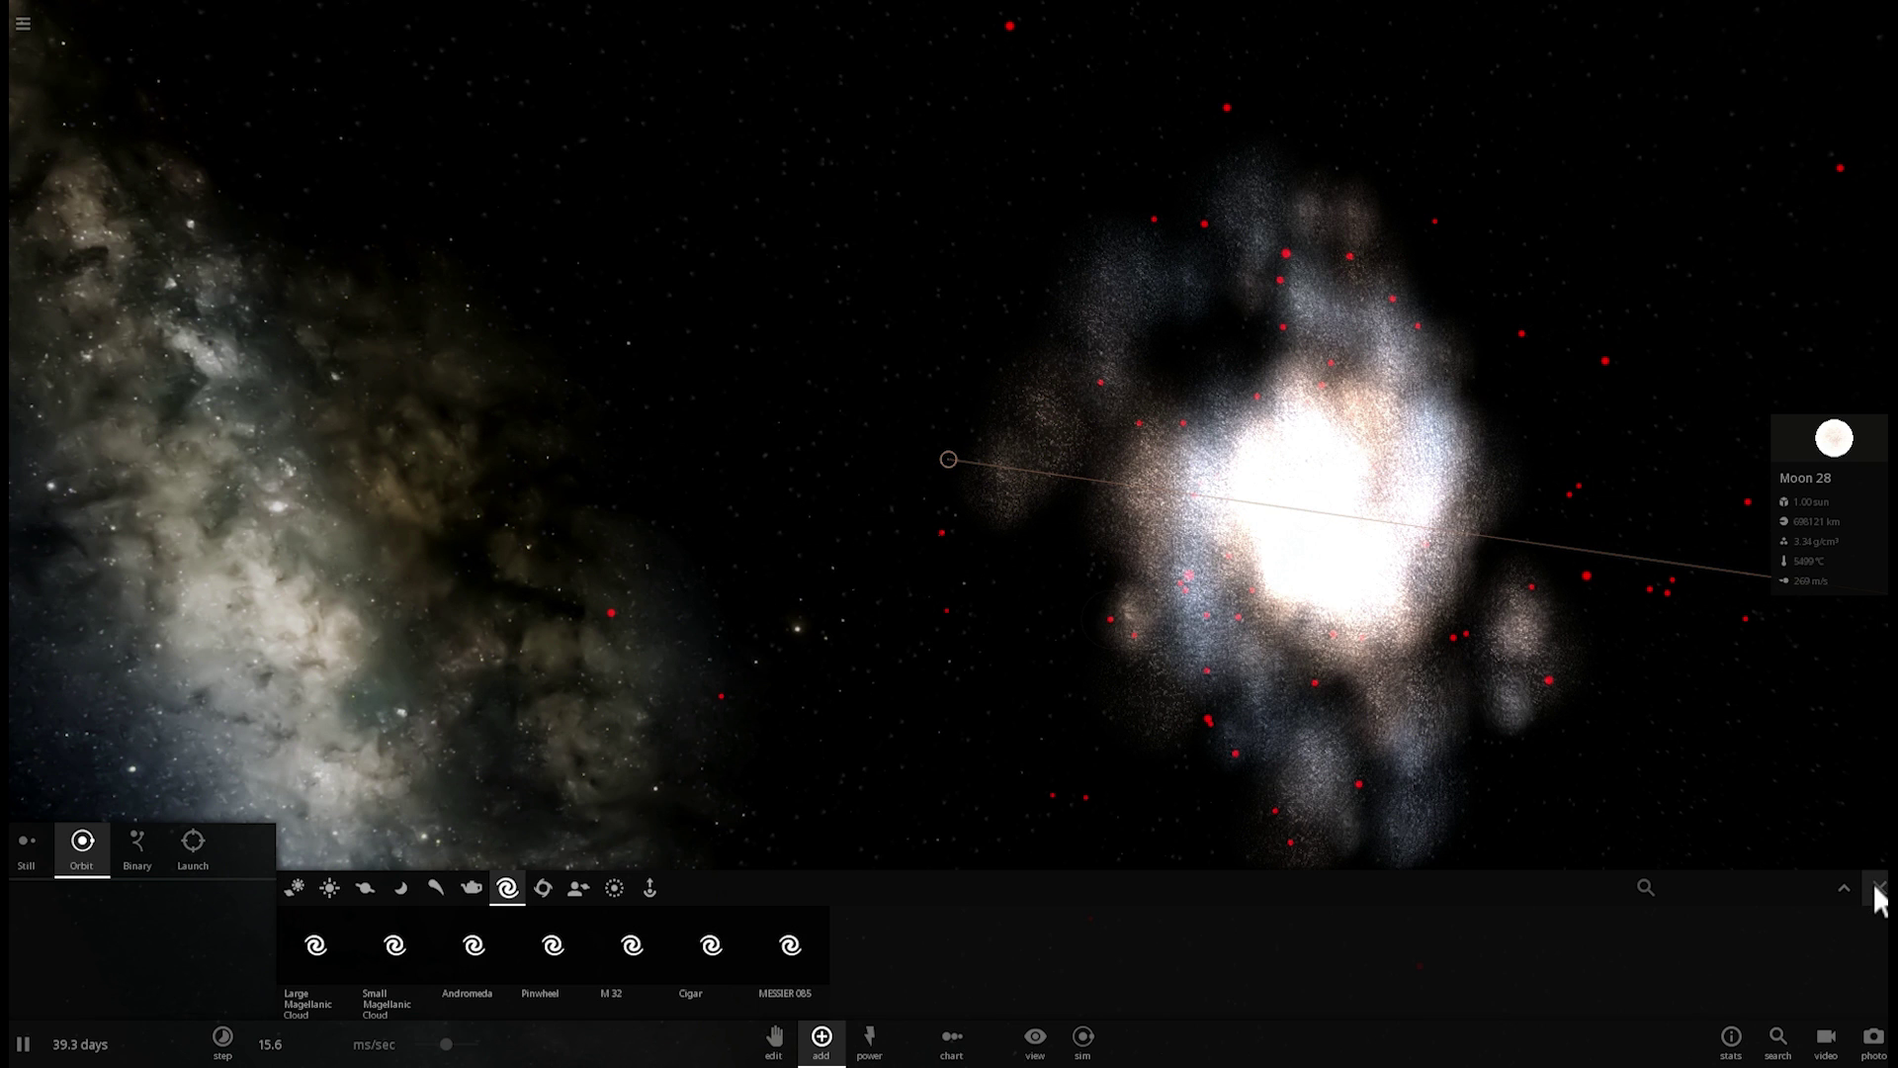
click(1878, 887)
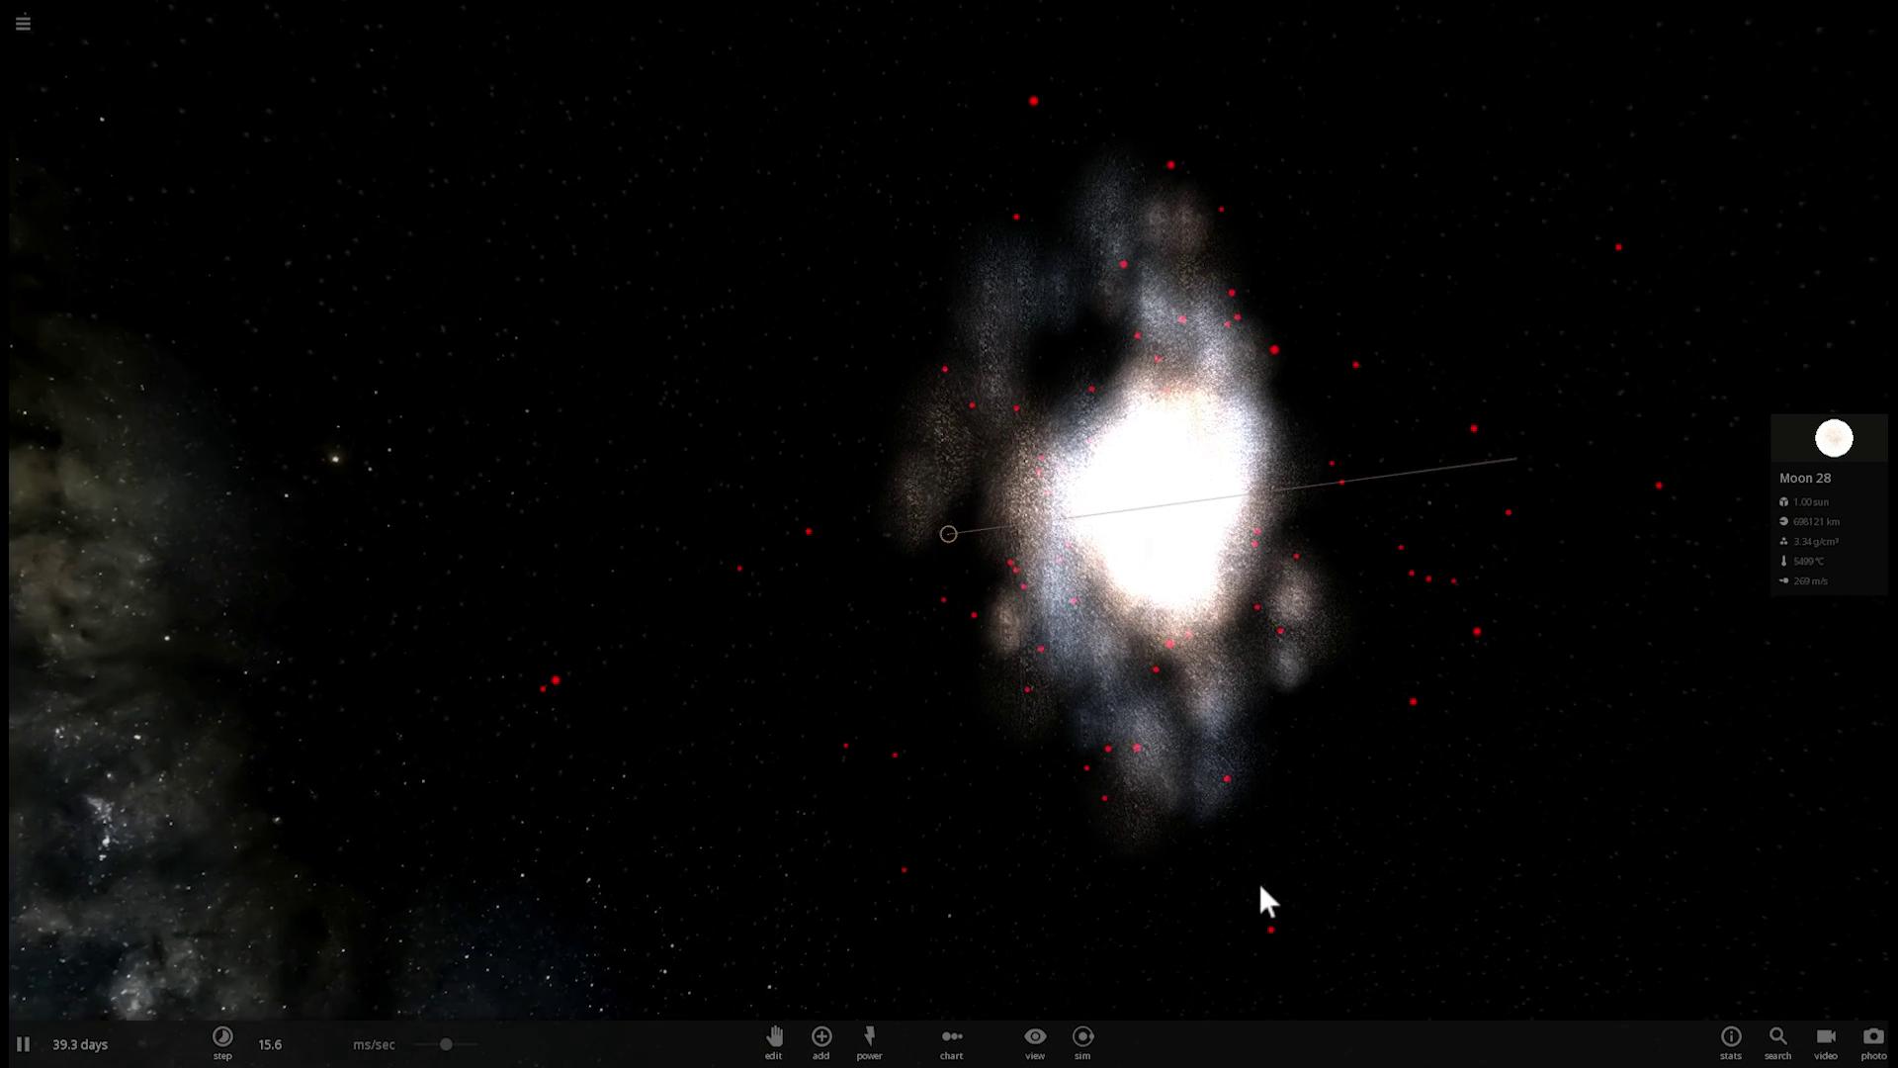
Compare the small star swarm with neighbouring Andromeda up close and from the opposite side.
scroll(946, 536, up, 3)
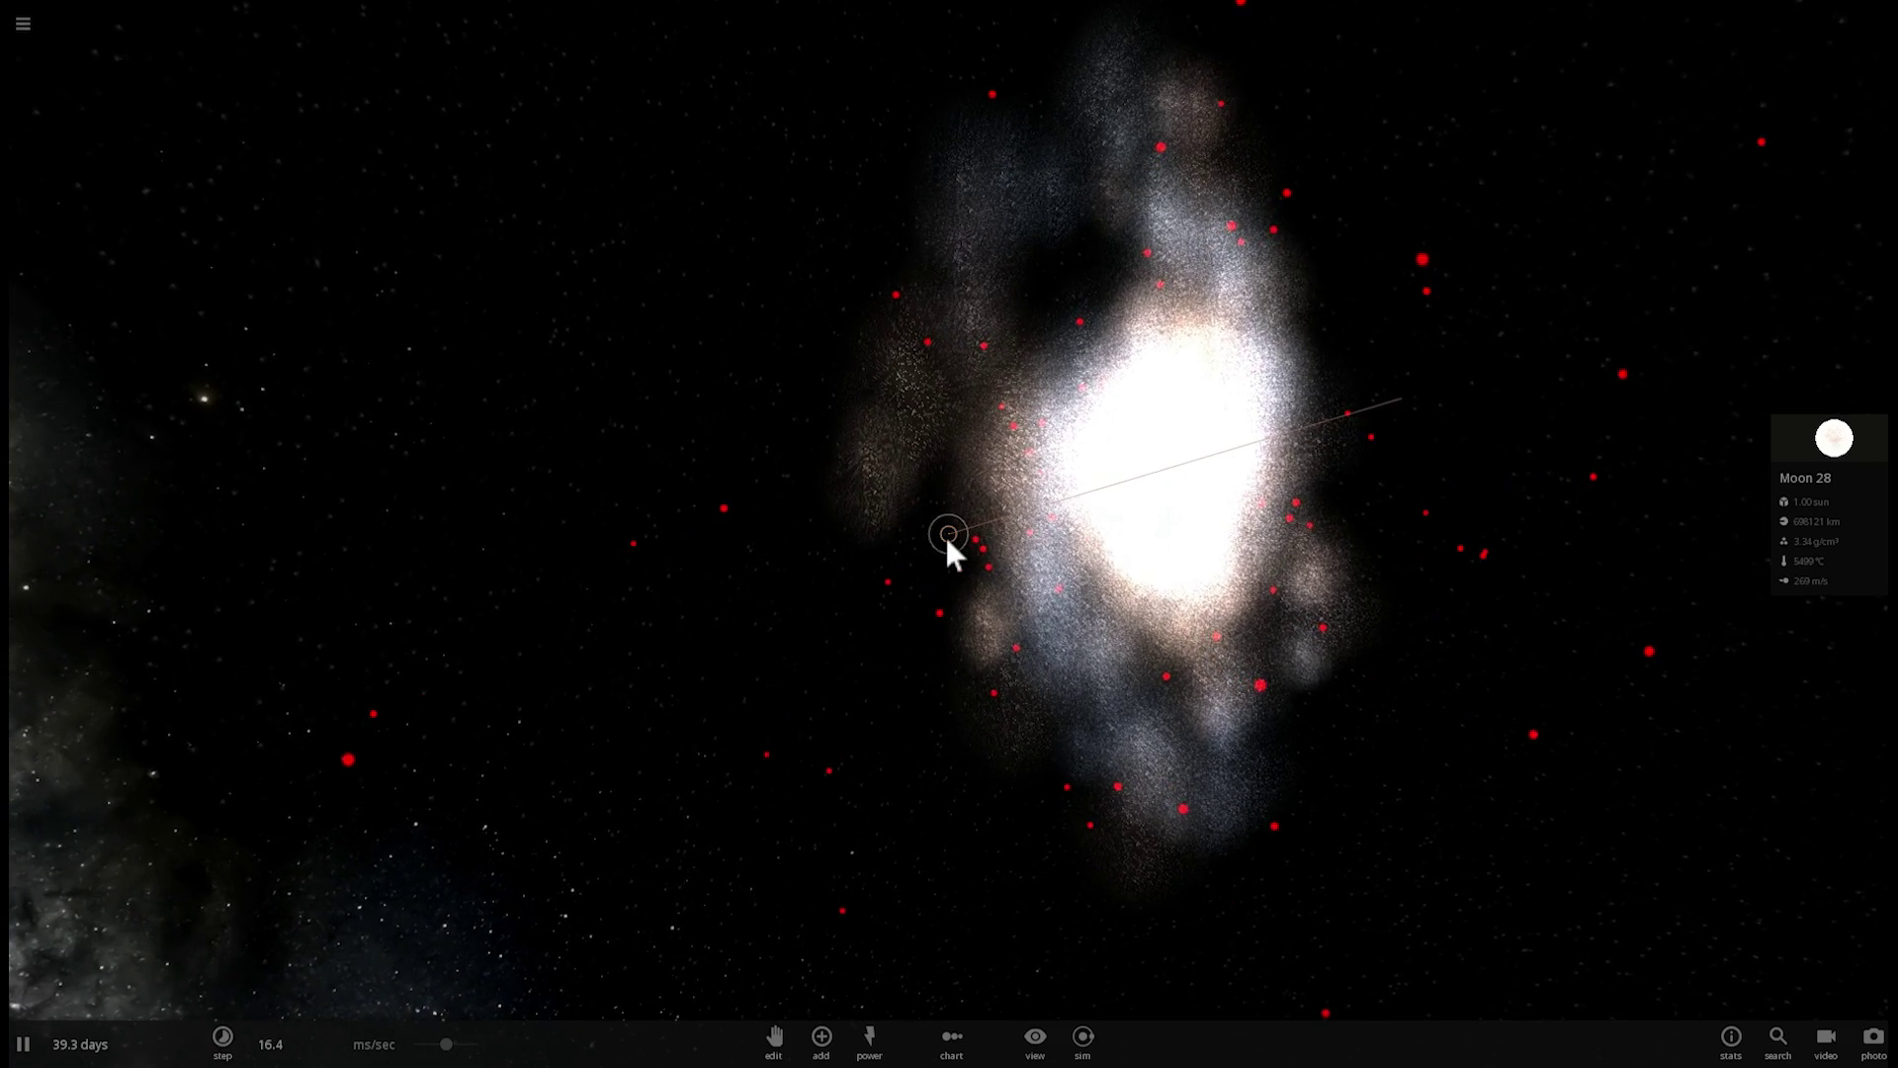
scroll(948, 539, up, 3)
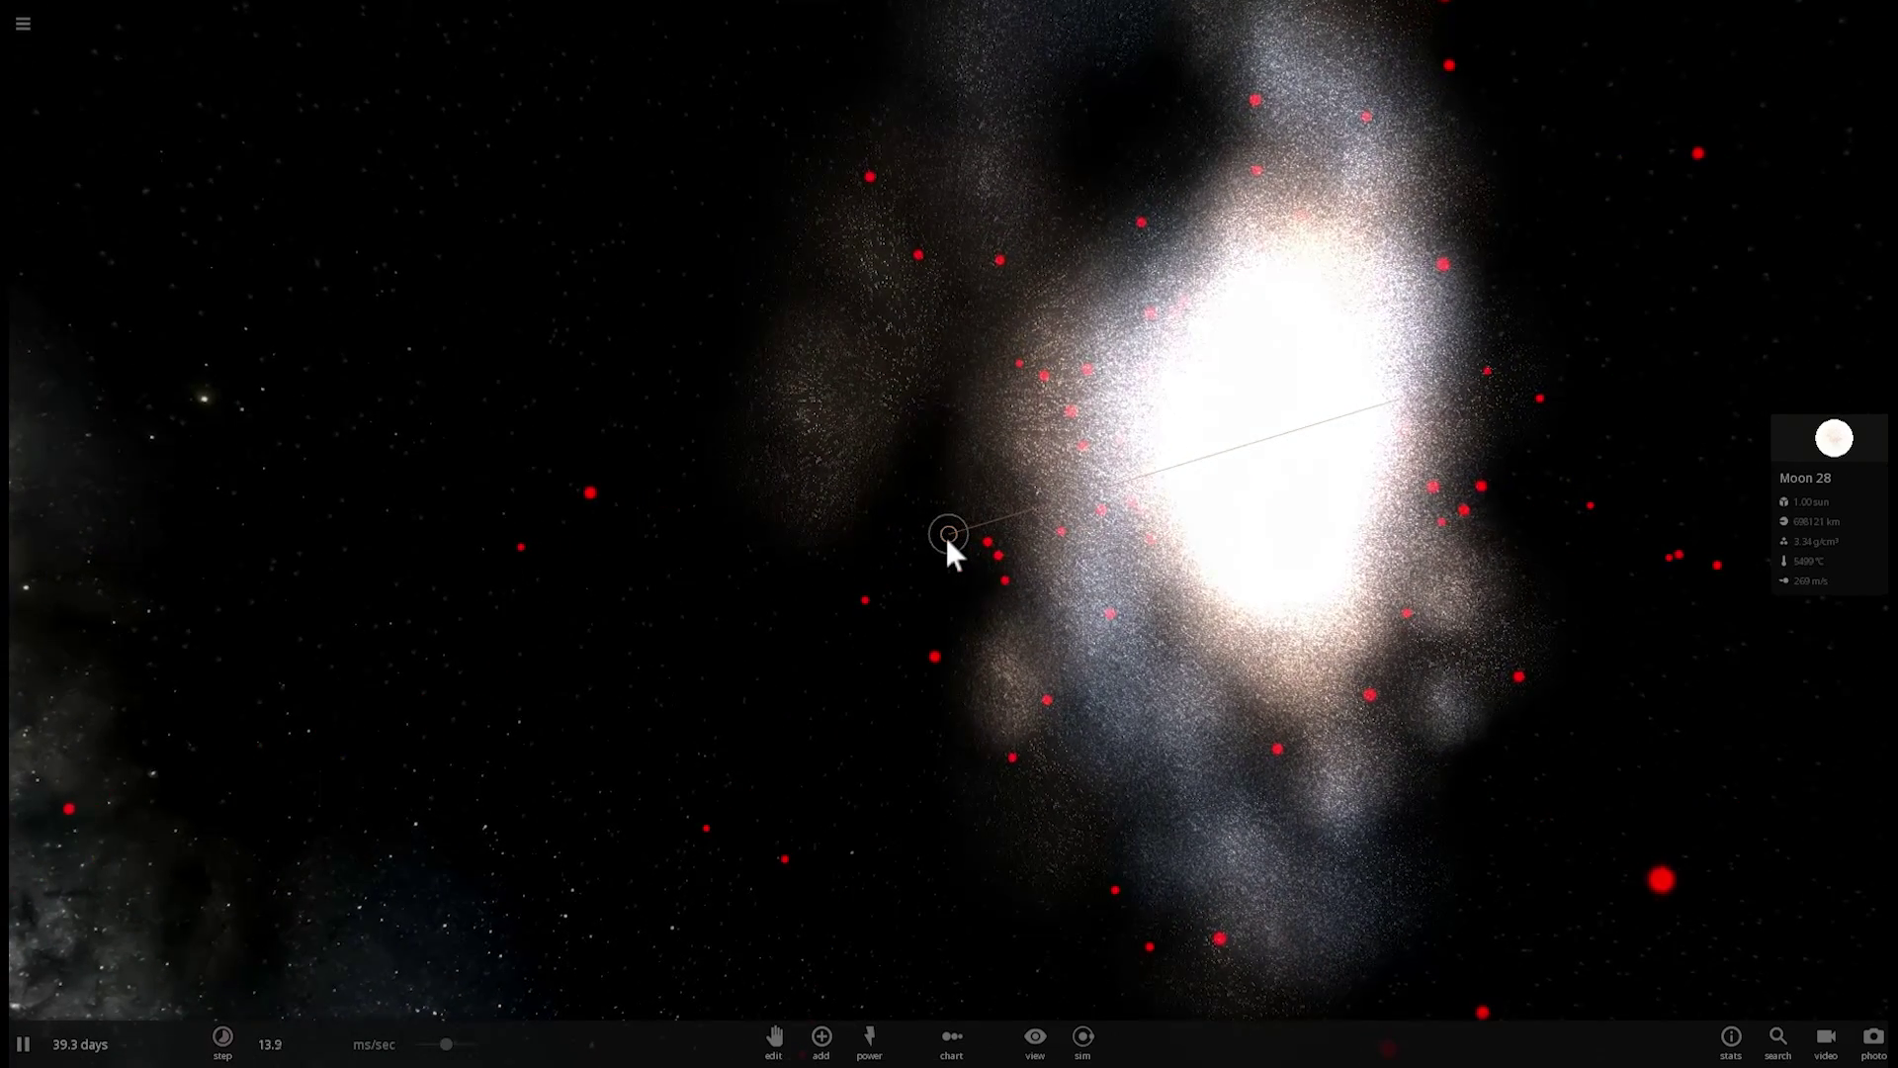
scroll(947, 542, up, 2)
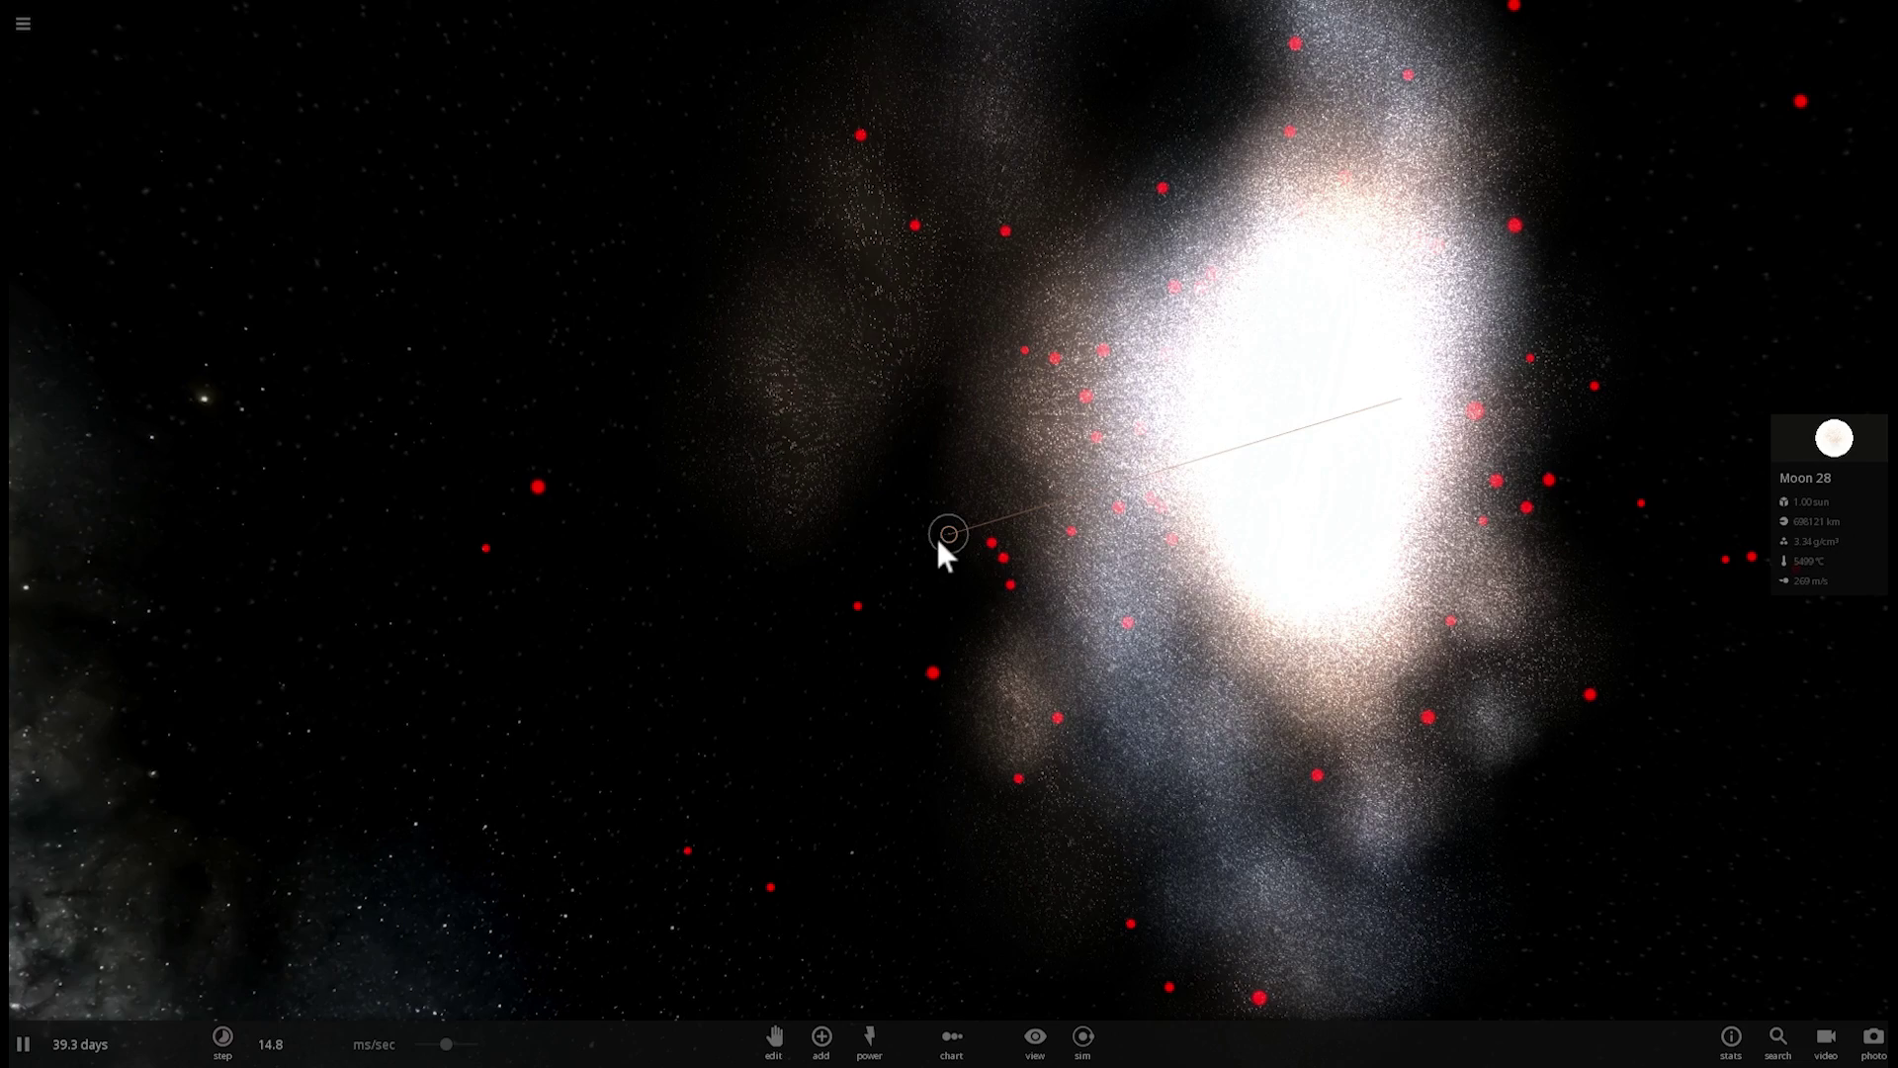
scroll(940, 543, up, 3)
scroll(941, 537, down, 3)
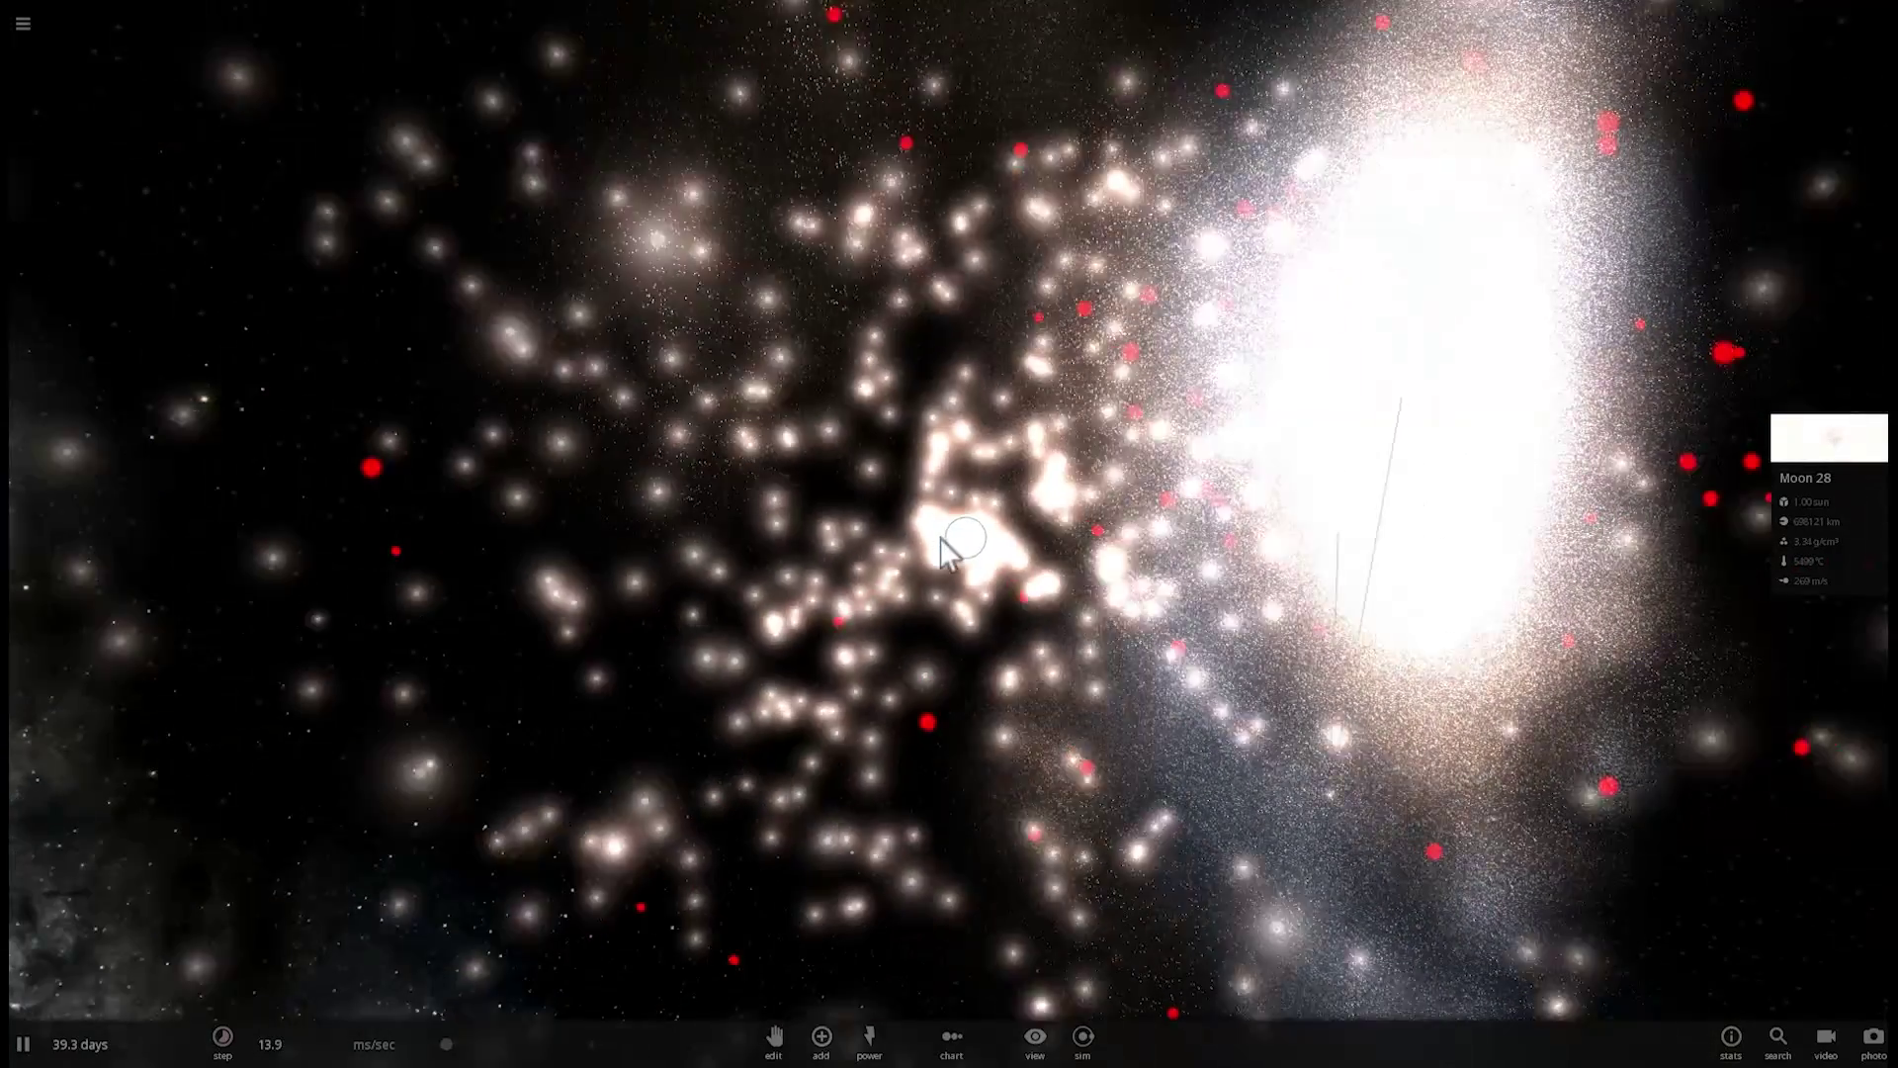
drag(940, 537, 1200, 590)
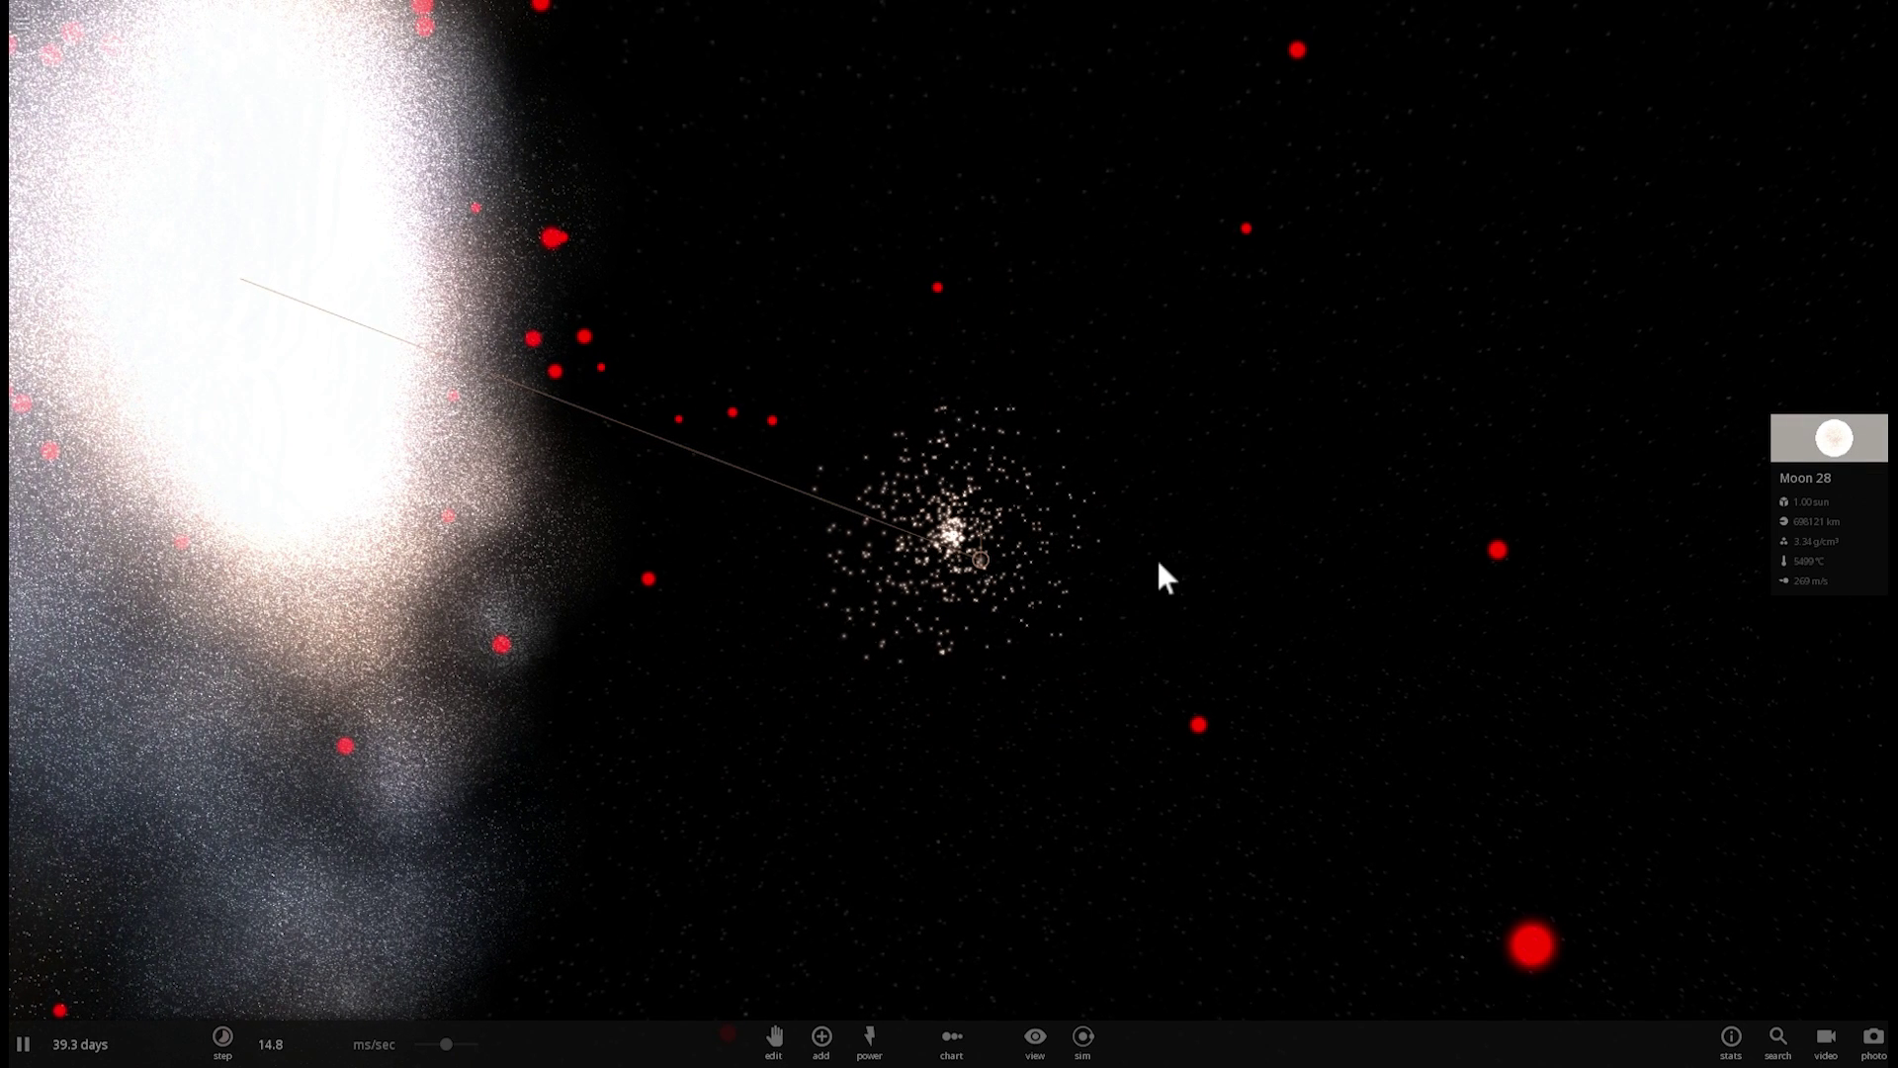
drag(1159, 563, 1310, 593)
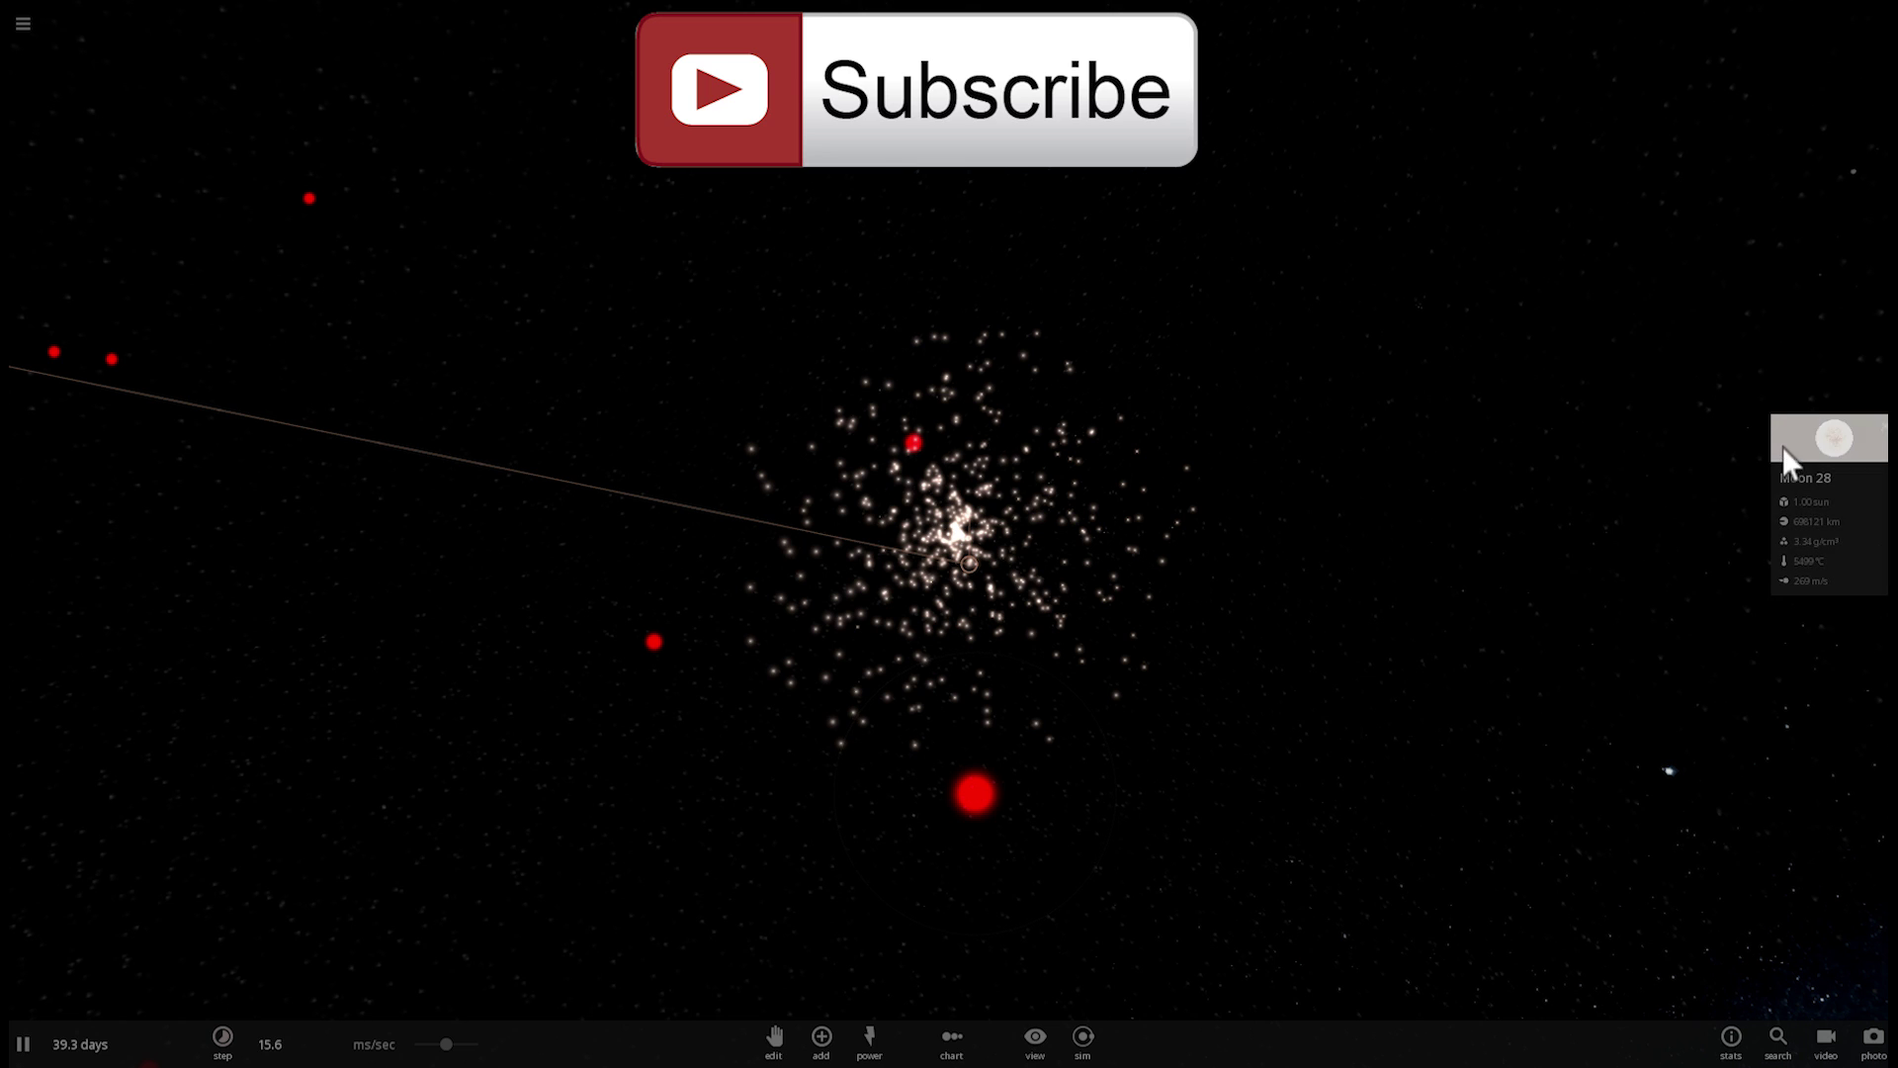
Select the Segue 2 black hole and halt all velocities in the simulation.
click(965, 528)
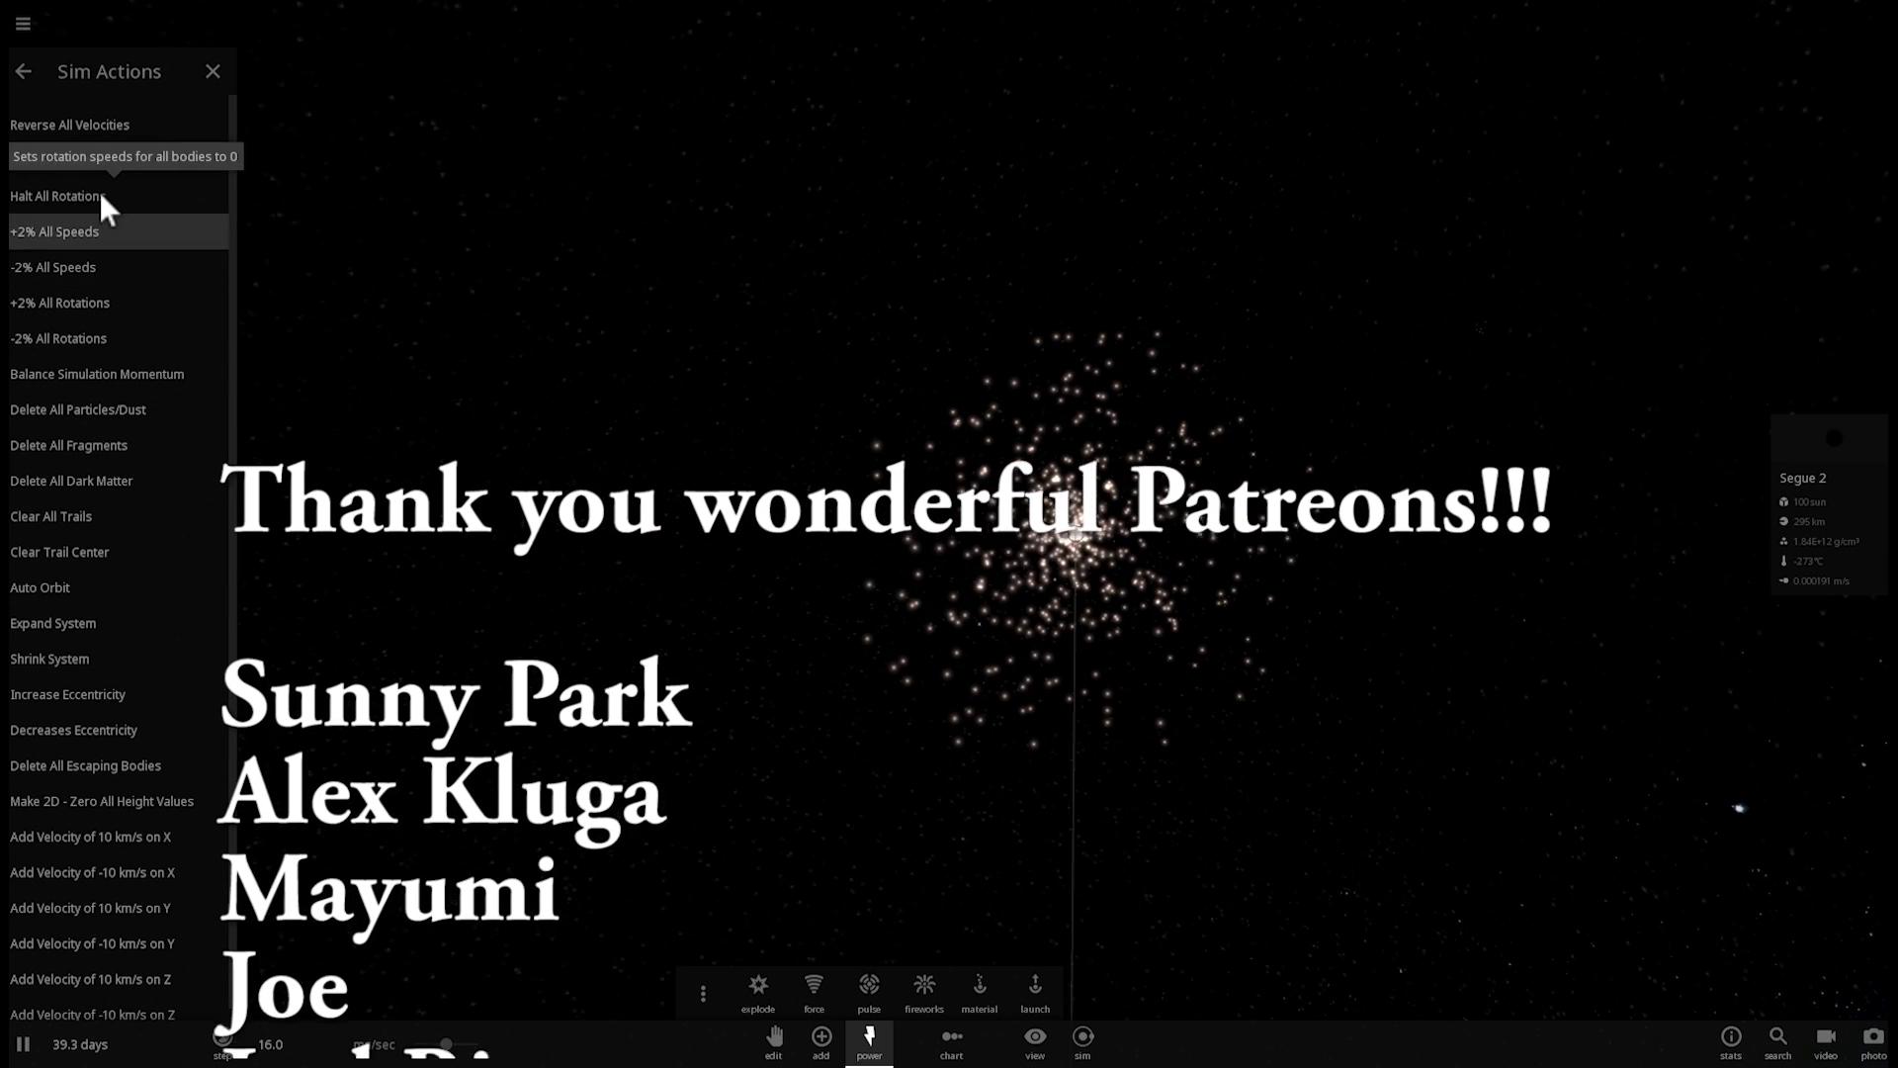
click(97, 158)
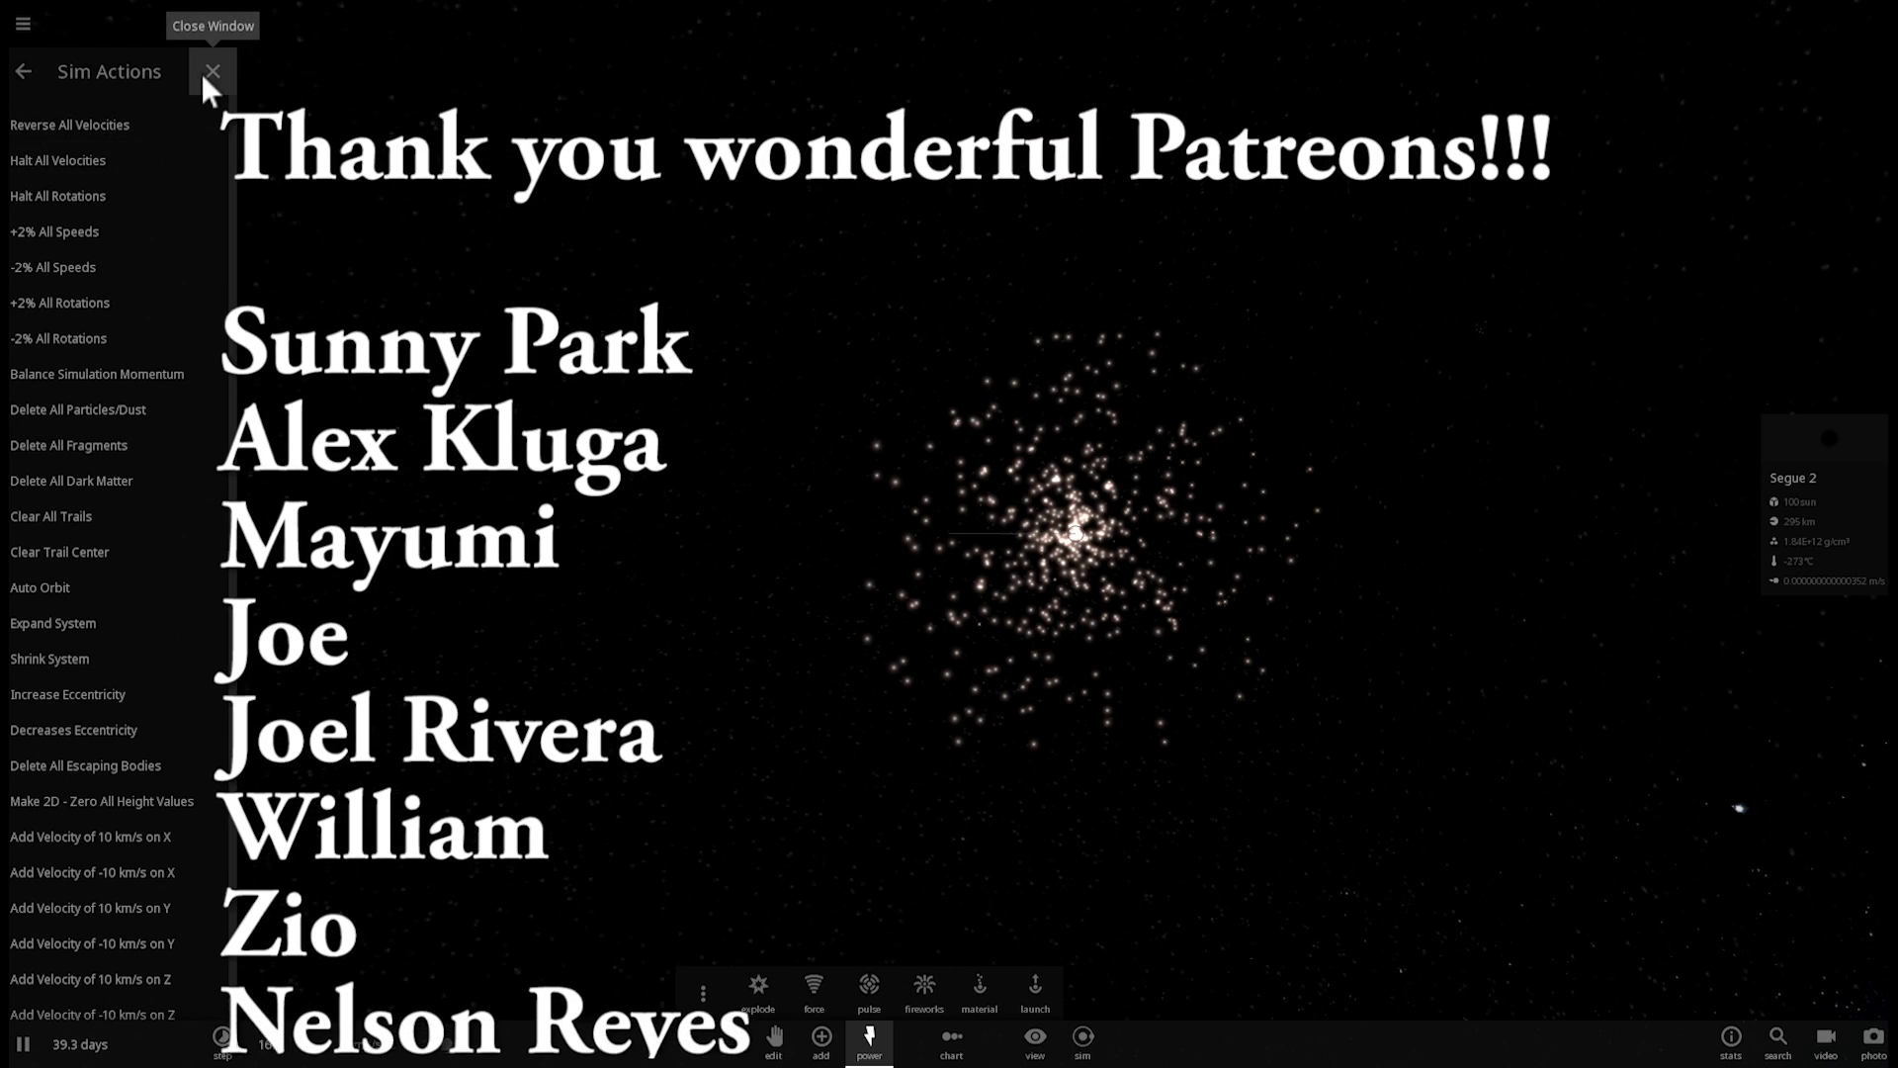
click(211, 71)
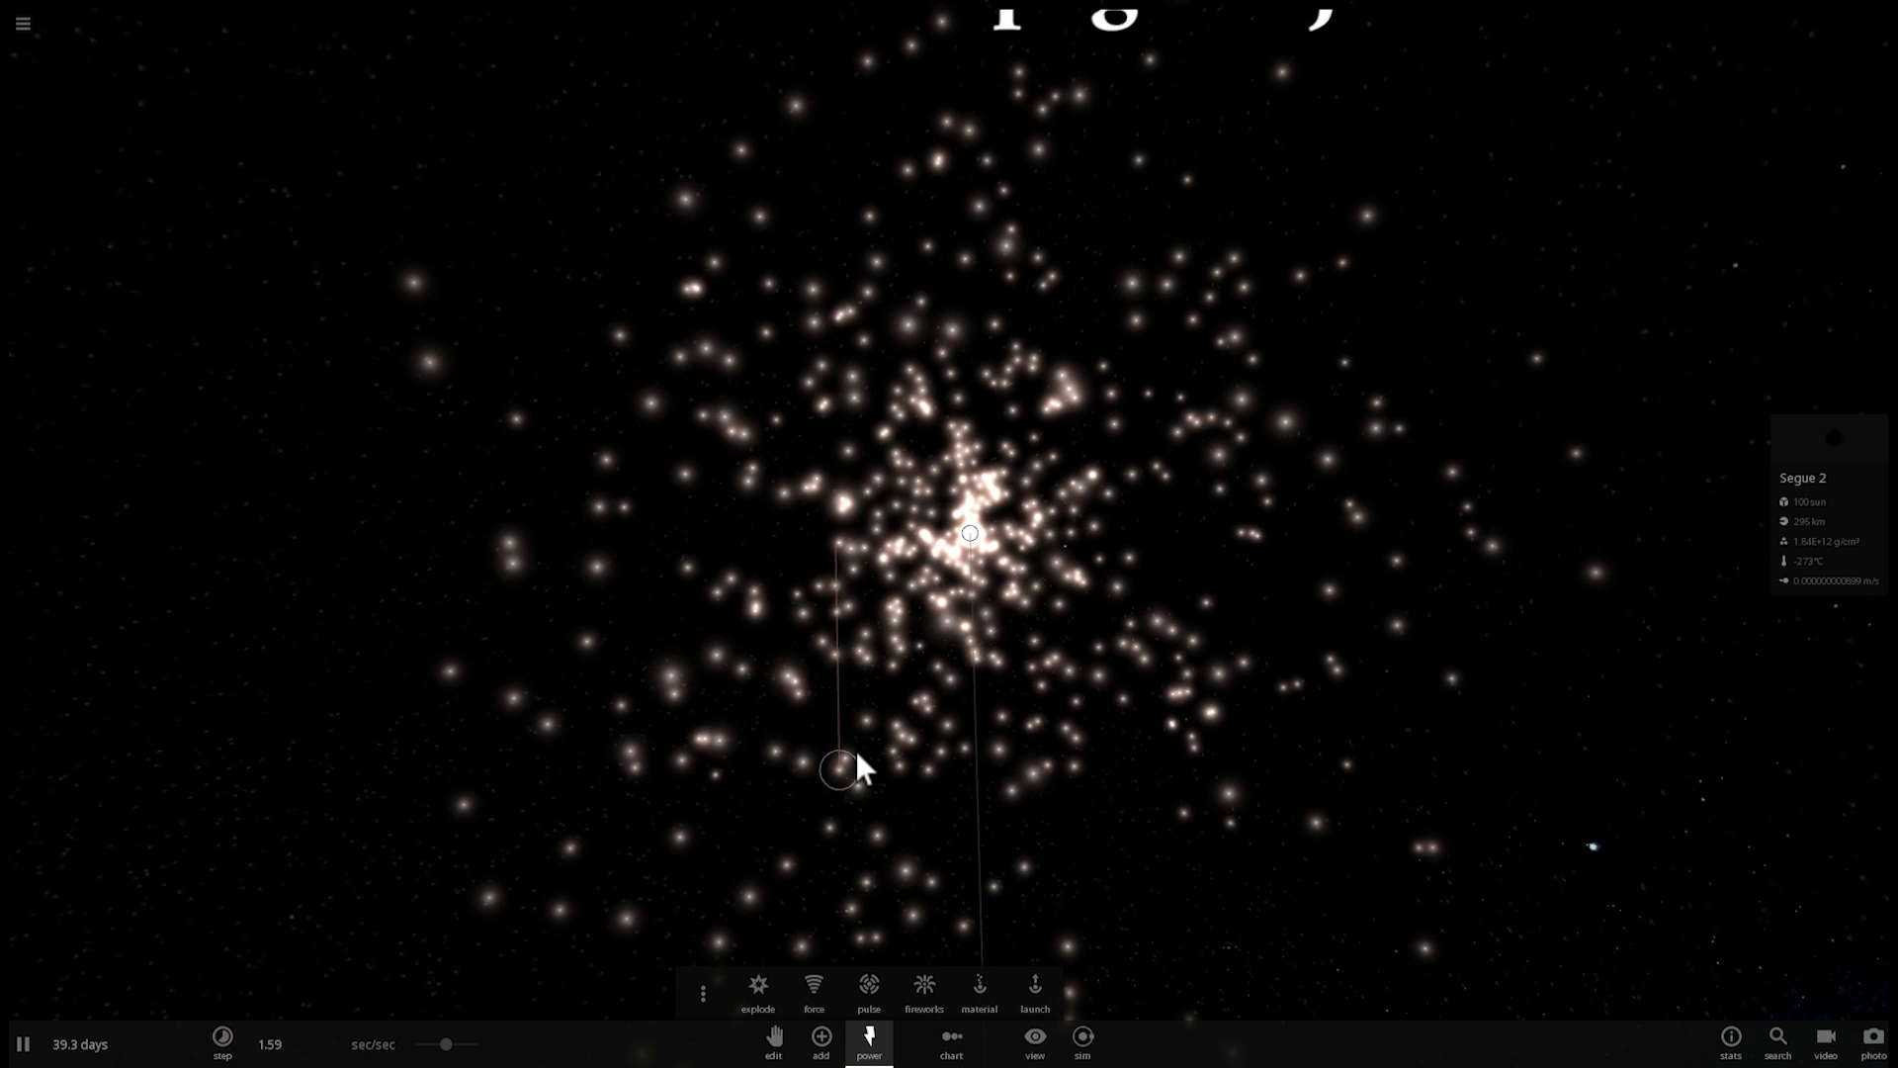
Blow up several stars around the galaxy's core with the Explode power and view the whole swarm from farther out.
click(762, 992)
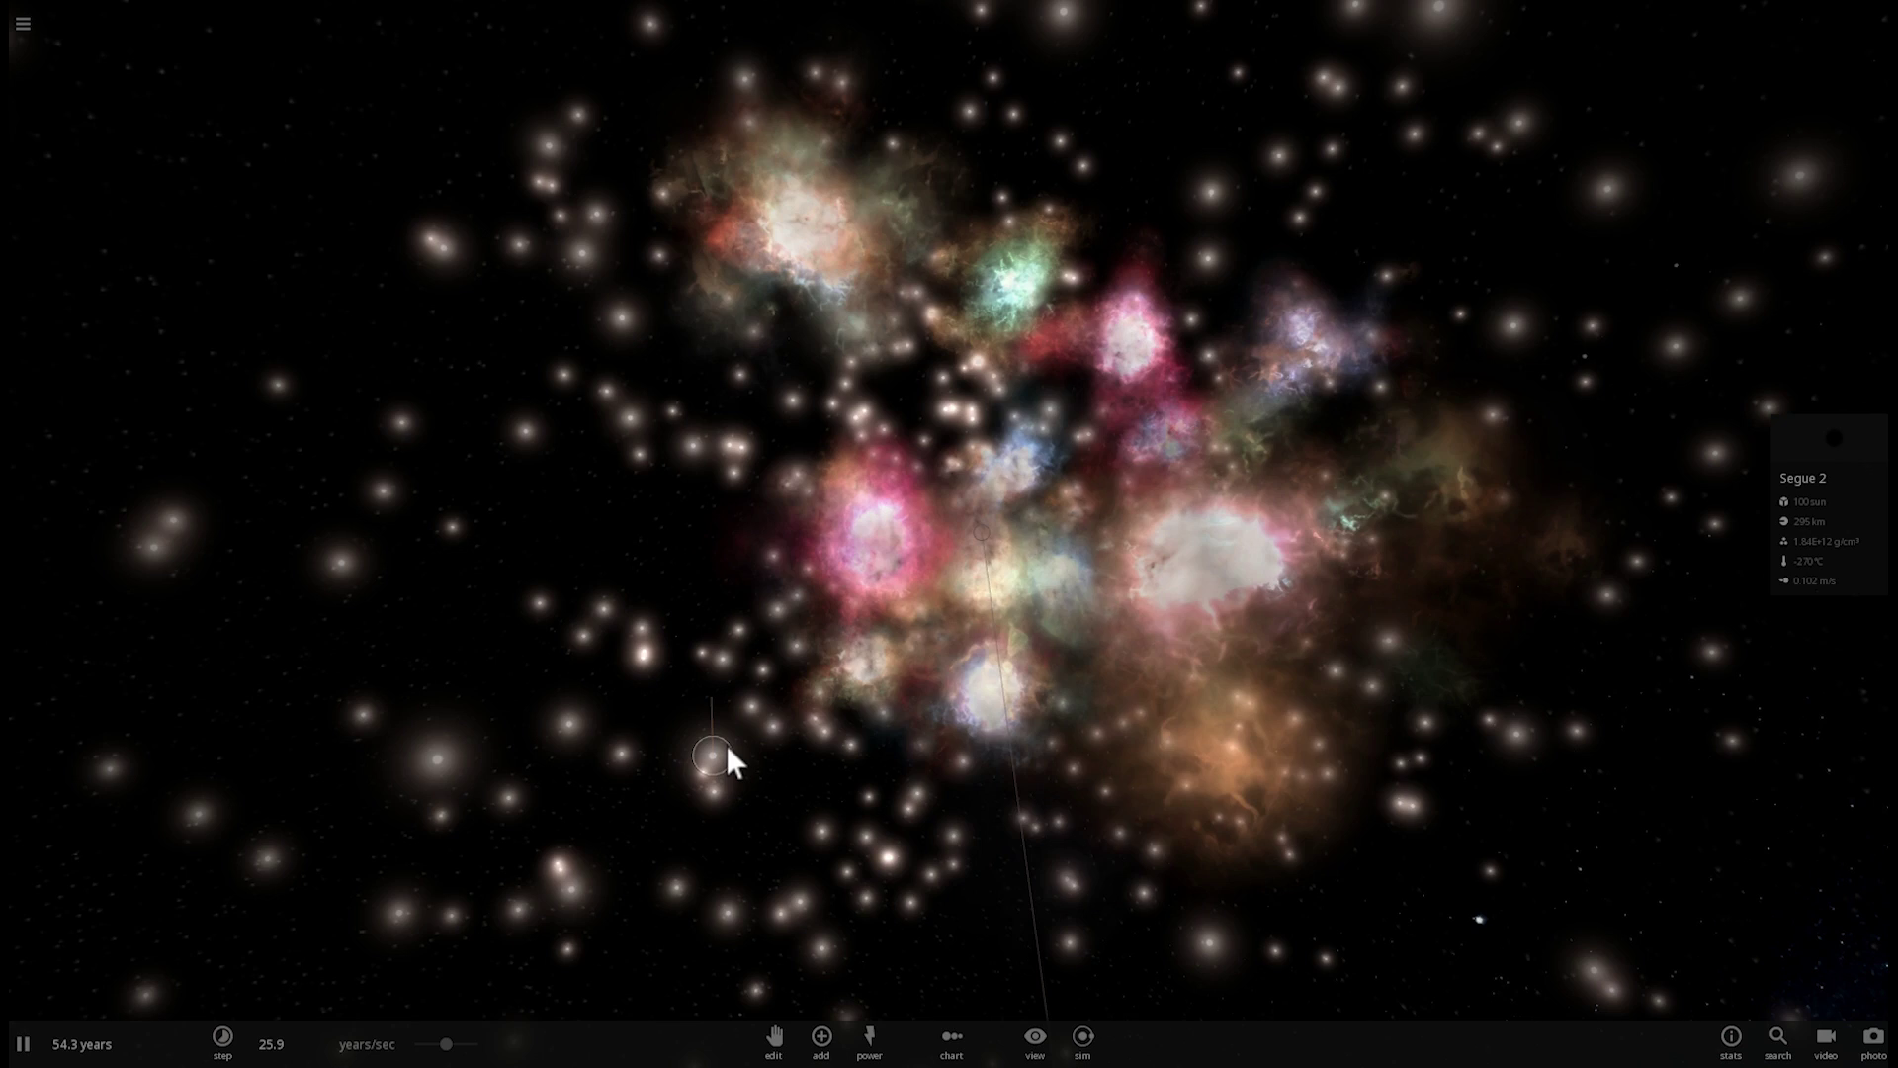
scroll(728, 745, down, 3)
right_drag(665, 700, 624, 686)
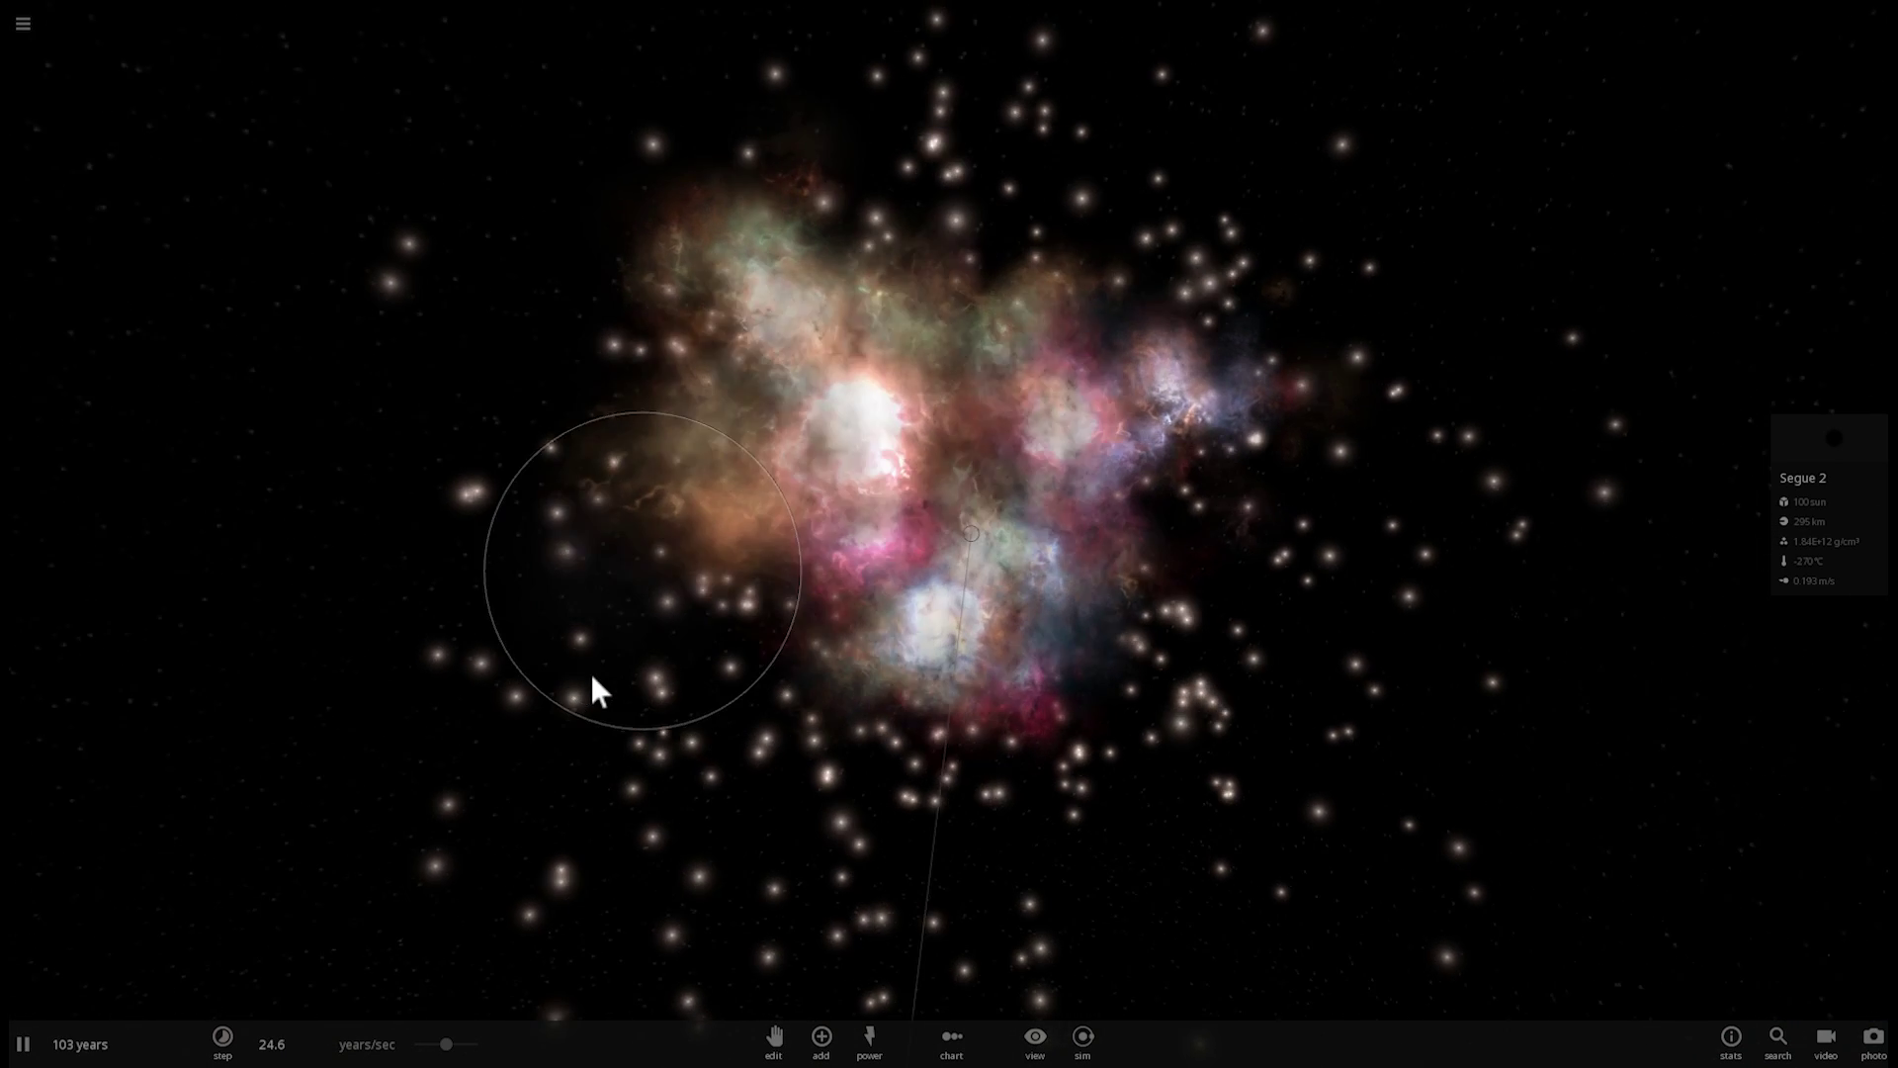